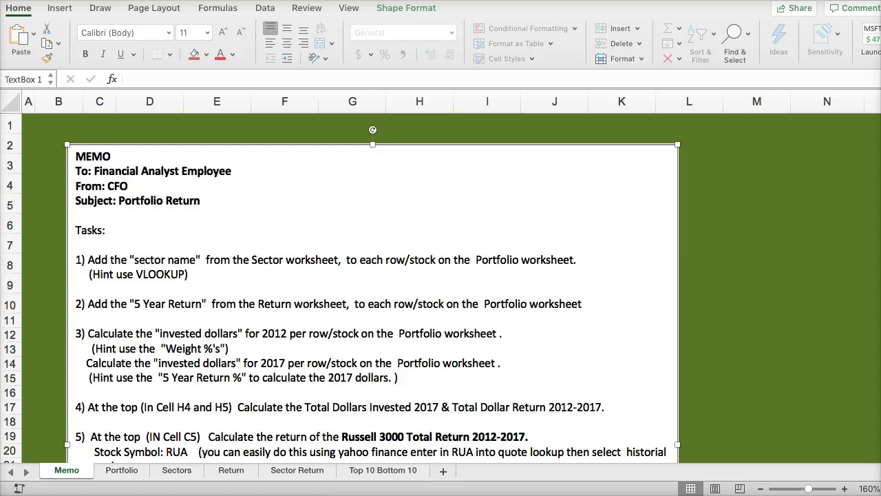
- Read through the memo's numbered tasks and examine the layout of the Portfolio worksheet they refer to
key(Escape)
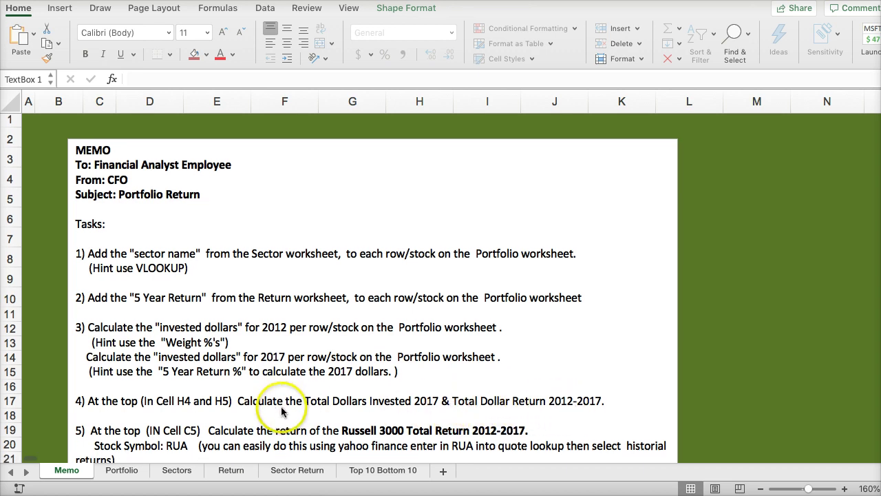
scroll(292, 410, down, 1)
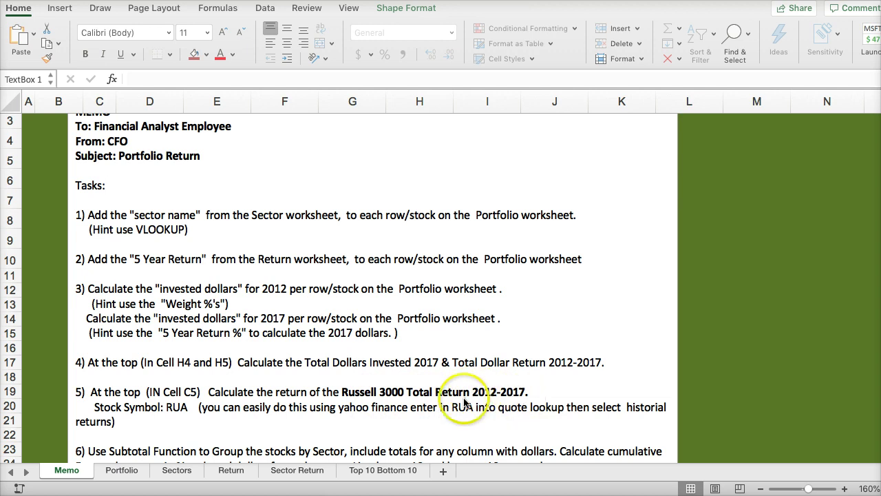
scroll(176, 396, down, 1)
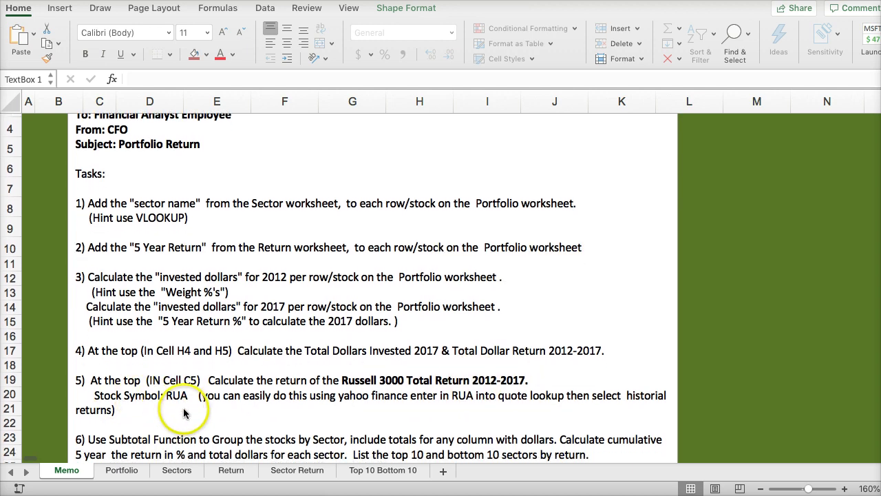
scroll(184, 412, down, 3)
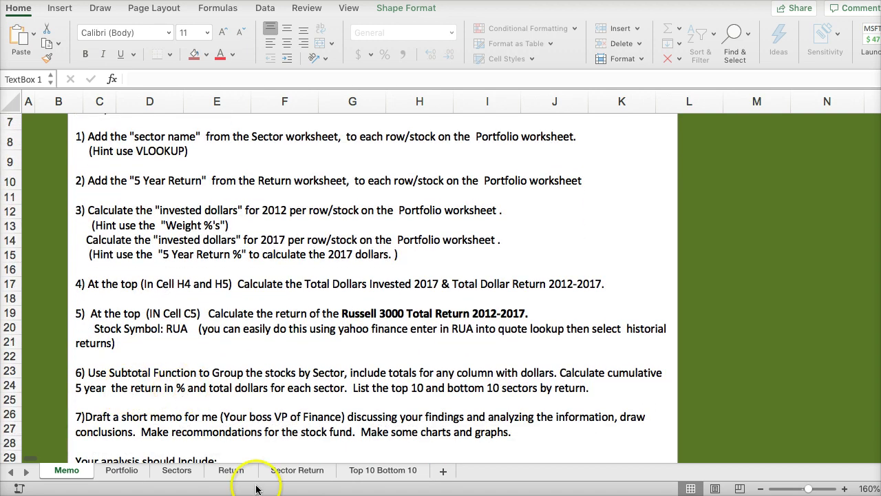
scroll(144, 292, up, 1)
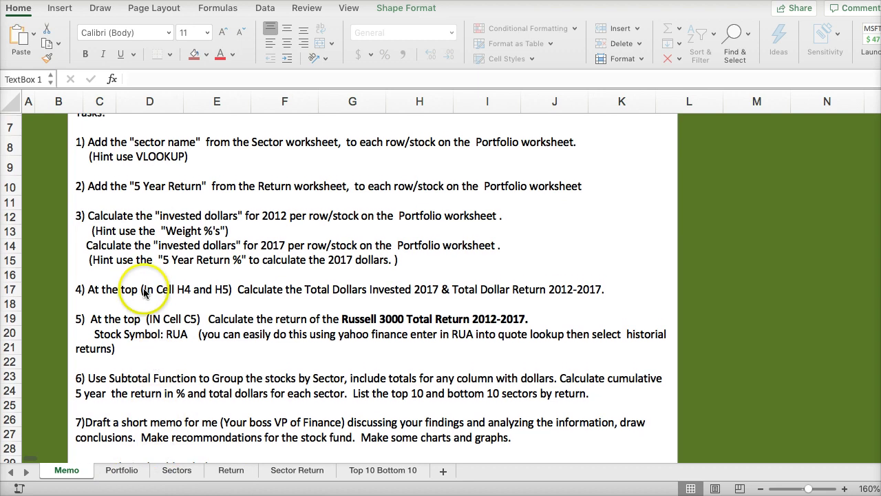
scroll(89, 275, up, 2)
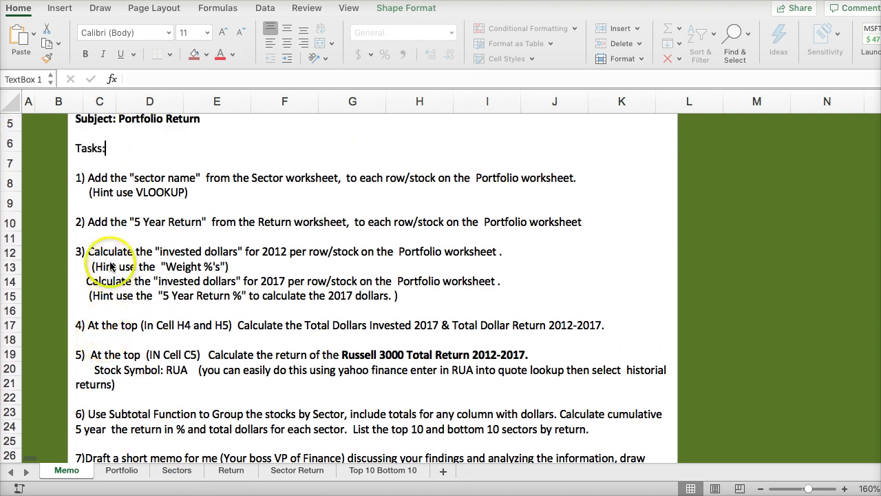
click(122, 471)
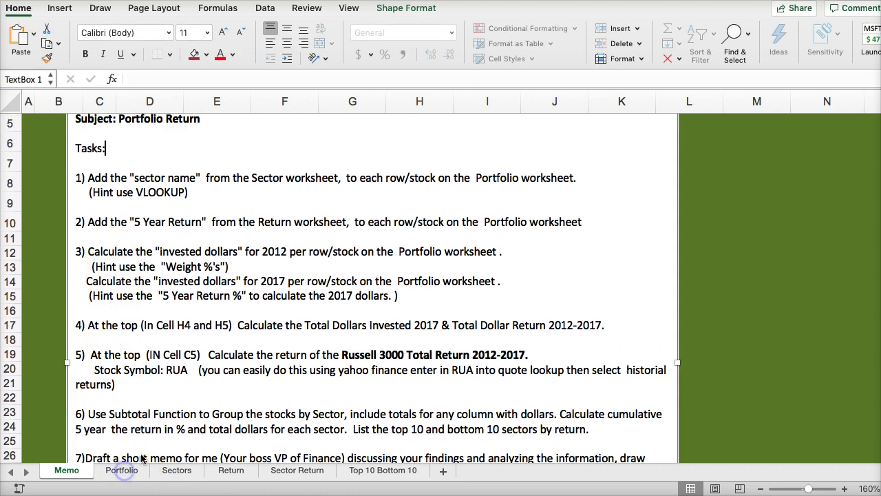
click(133, 472)
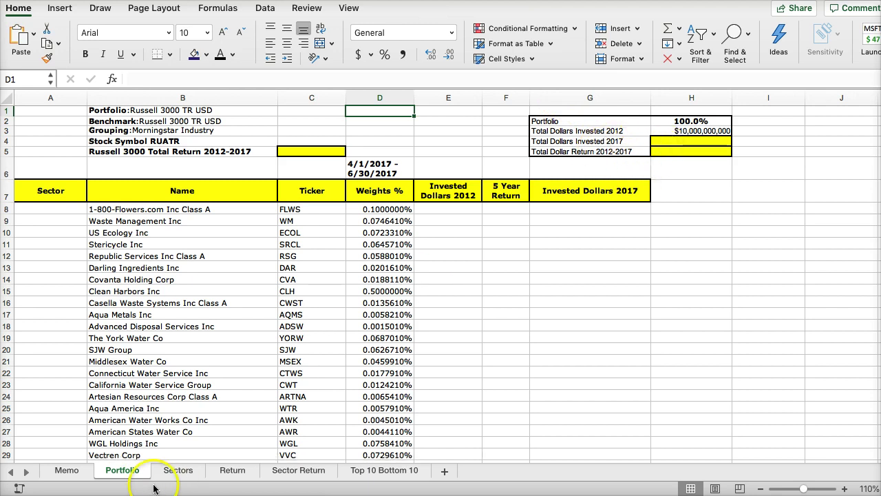
- Insert "Portfolio Worksheet" before "Cell H4 and H5" in task 4 of the memo
click(67, 472)
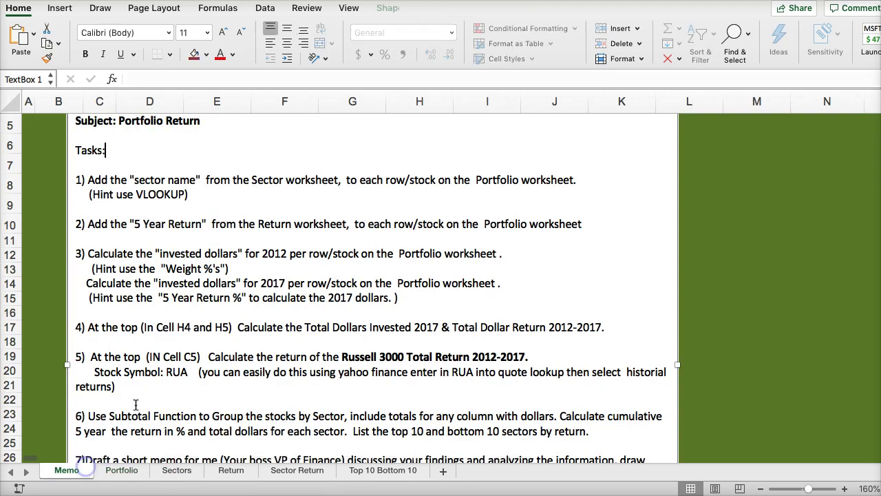
click(155, 327)
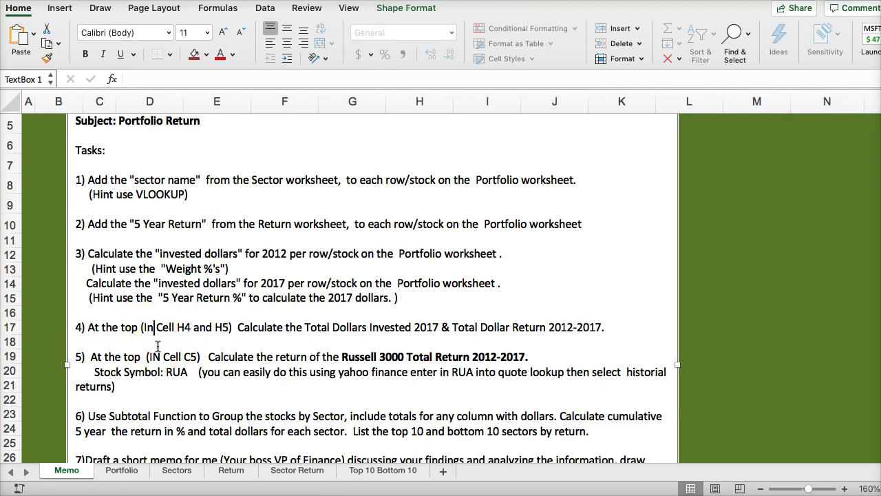
text(Portfo)
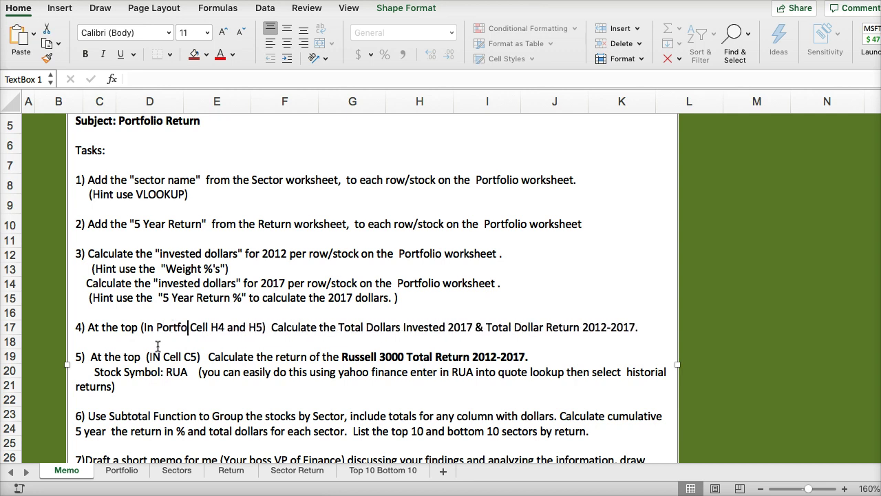
text(lio Workshe)
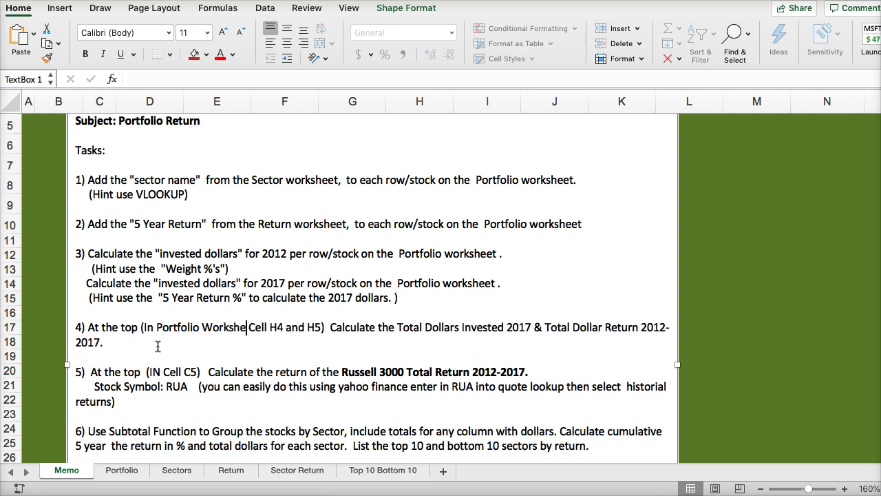
text(et)
- Replace "IN" before "Cell C5" in task 5 of the memo with "on the Portfolio worksheet in"
click(159, 365)
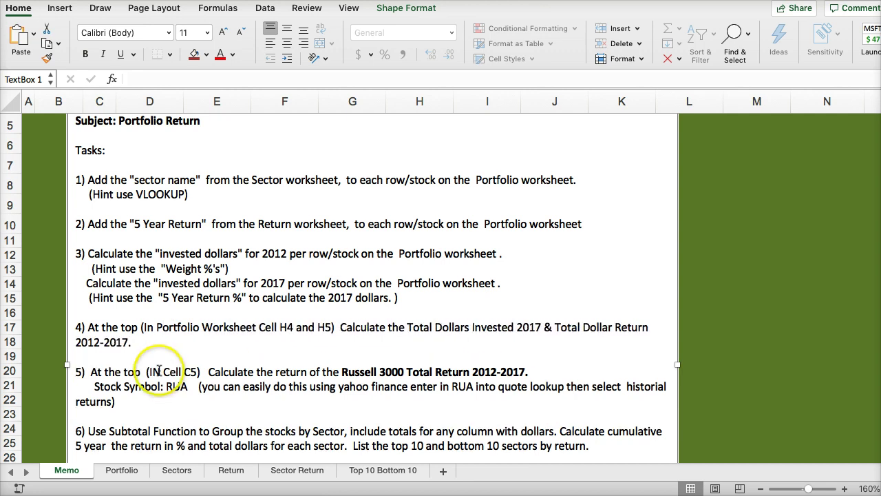
key(BackSpace)
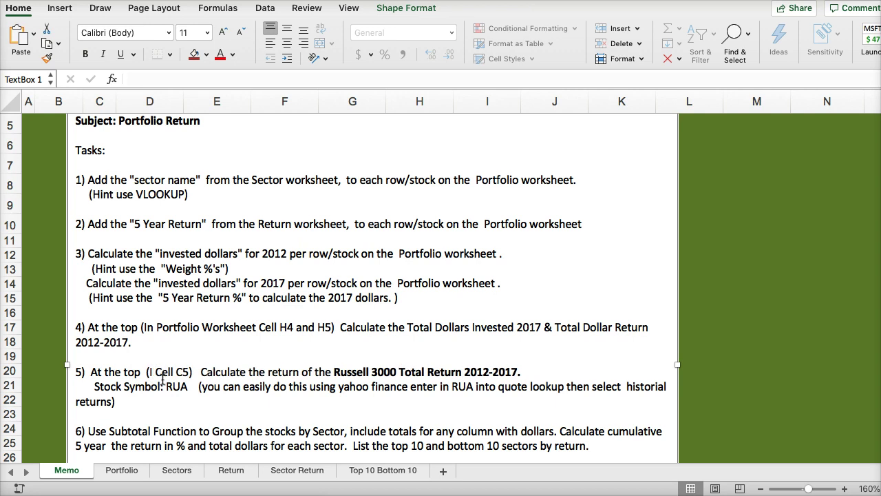
key(BackSpace)
text(on)
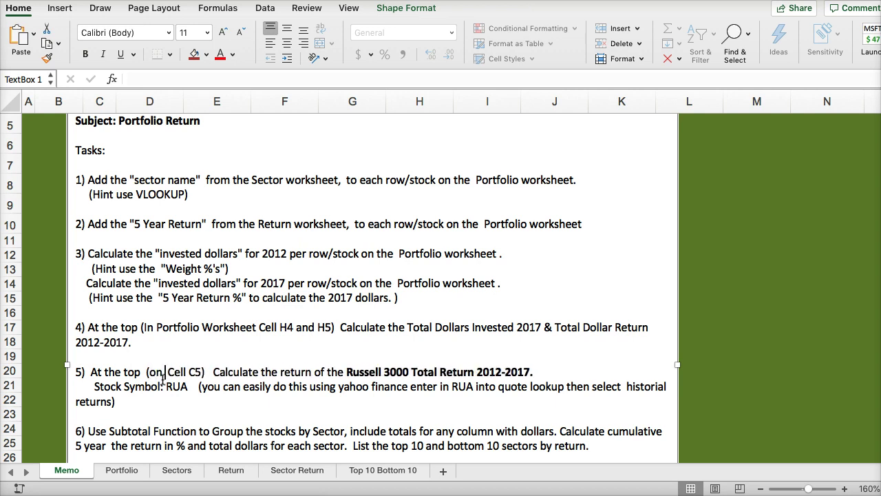
text( the Pro)
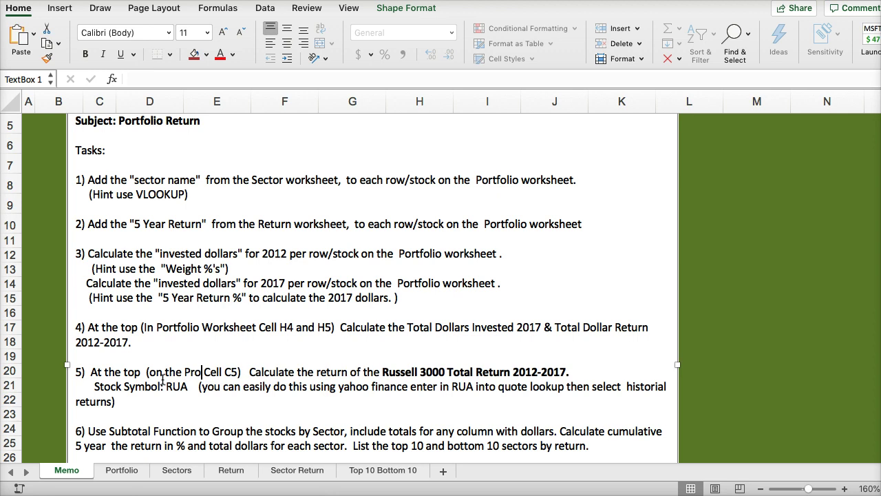
key(BackSpace)
key(BackSpace)
text(ortfoli)
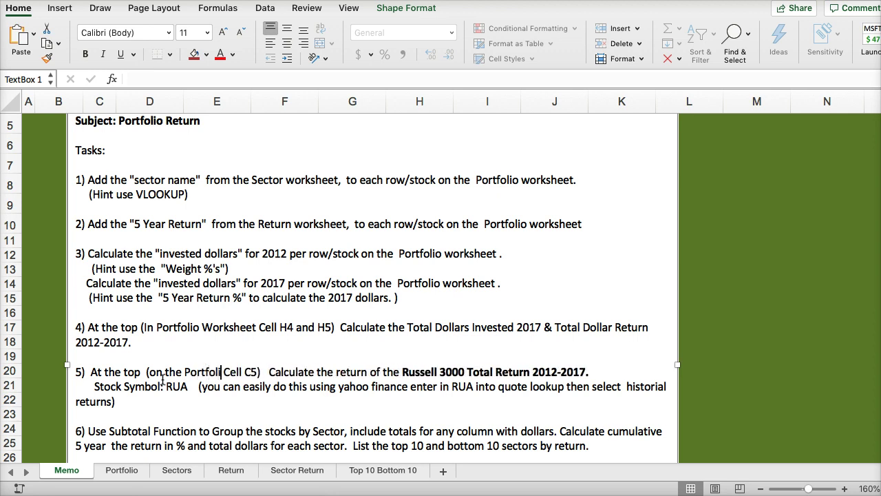
text(o worksheet)
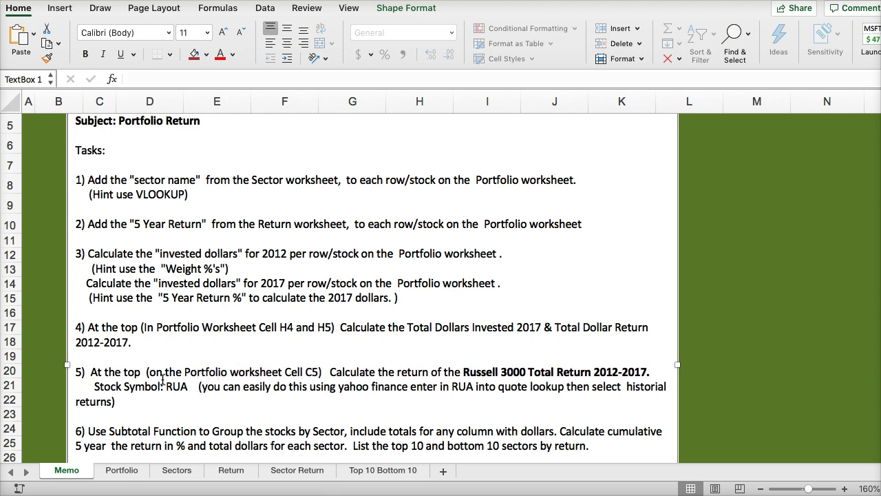
text( in)
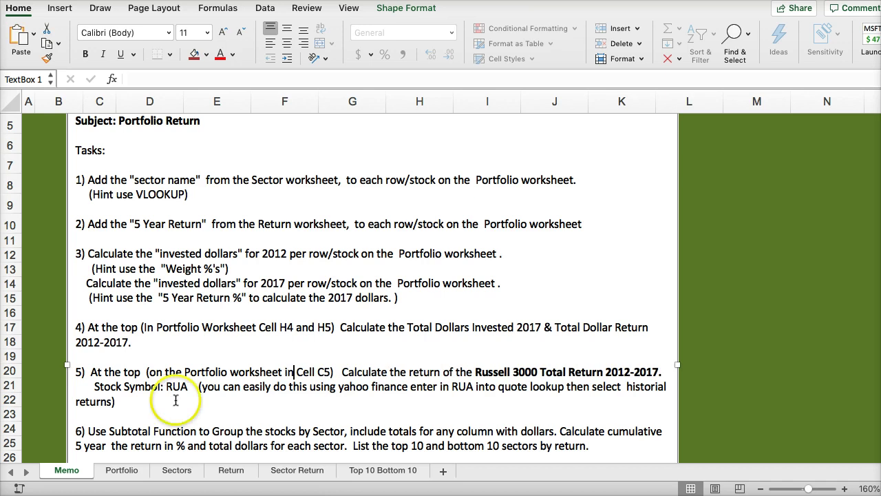
- Change "In" to "On" before "Portfolio Worksheet" in task 4 of the memo
click(154, 327)
key(BackSpace)
key(BackSpace)
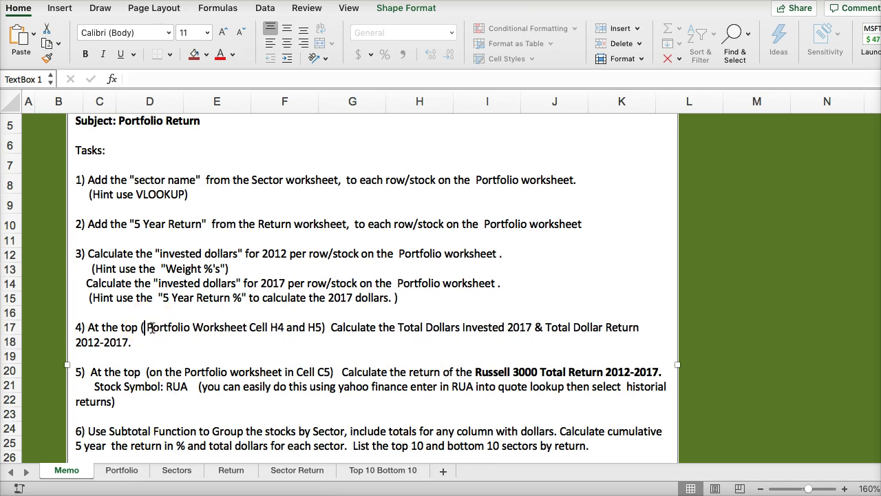
text(On)
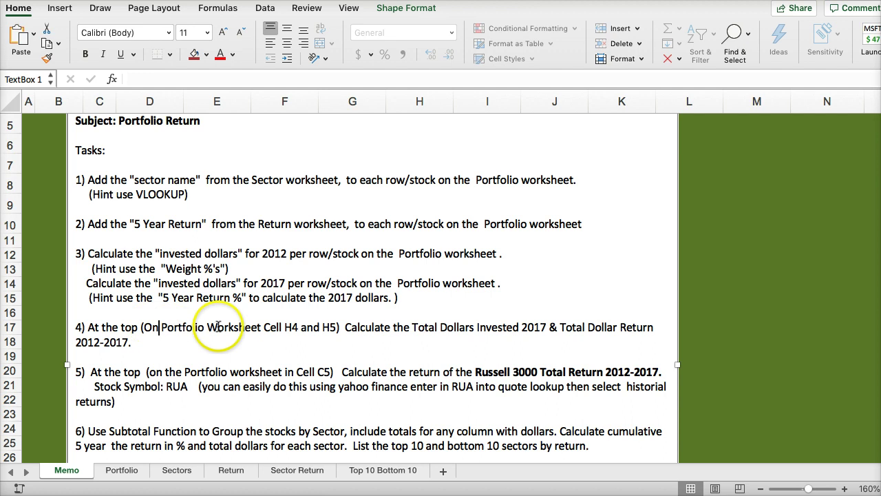
- Replace "Cell" with "in cell" before "H4 and H5" in task 4 of the memo
click(262, 327)
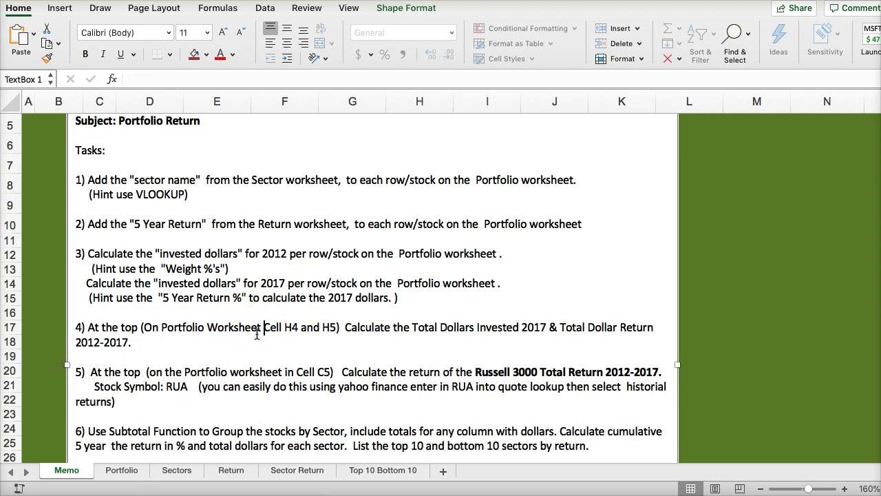
text(op (On)
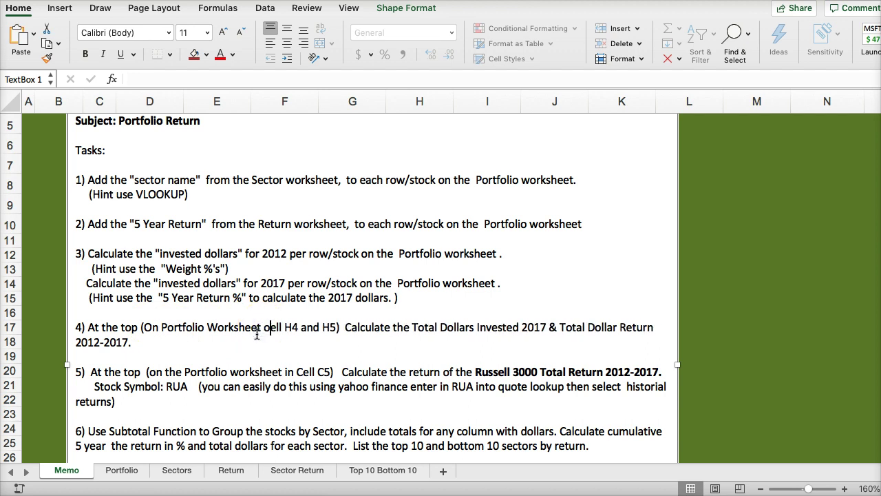
key(Delete)
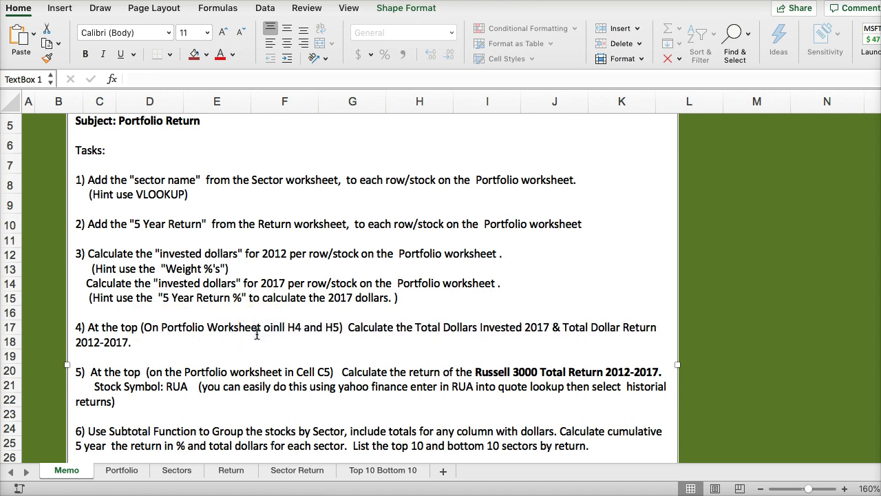
key(BackSpace)
key(BackSpace)
key(BackSpace)
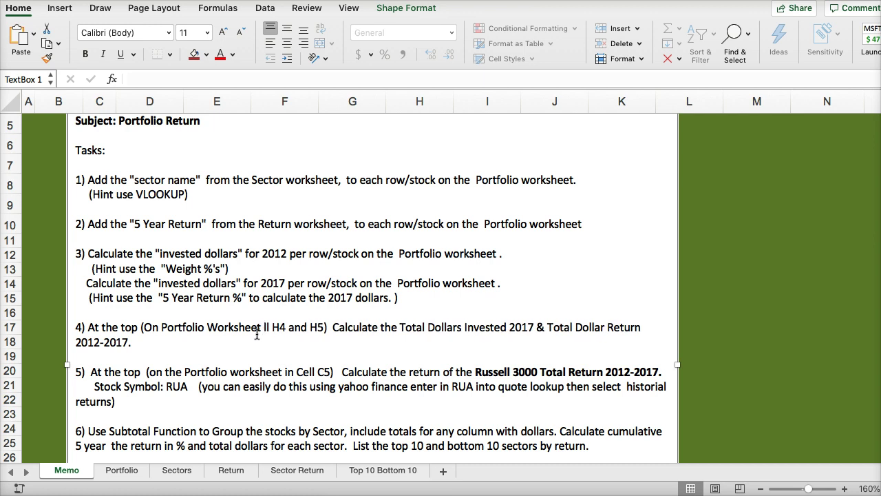
text(in ce)
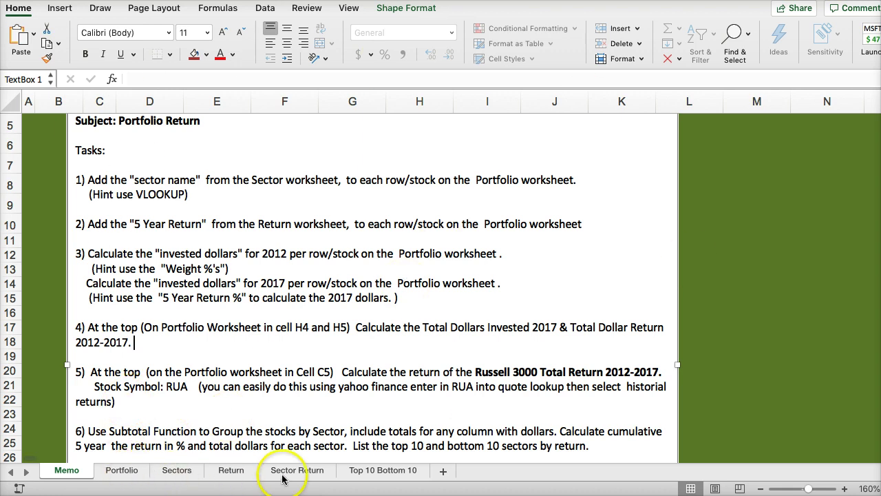
click(197, 337)
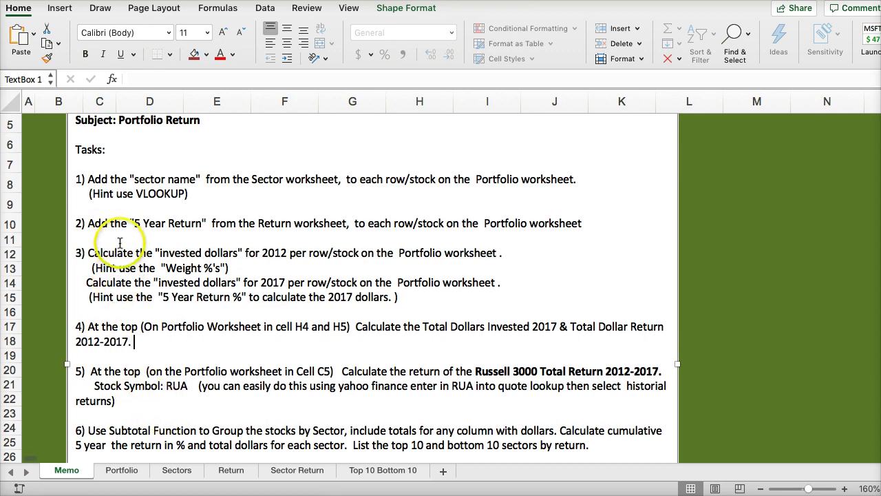
- Start a VLOOKUP function in cell A8 of the Portfolio worksheet with ticker cell C8 as the lookup value
click(122, 471)
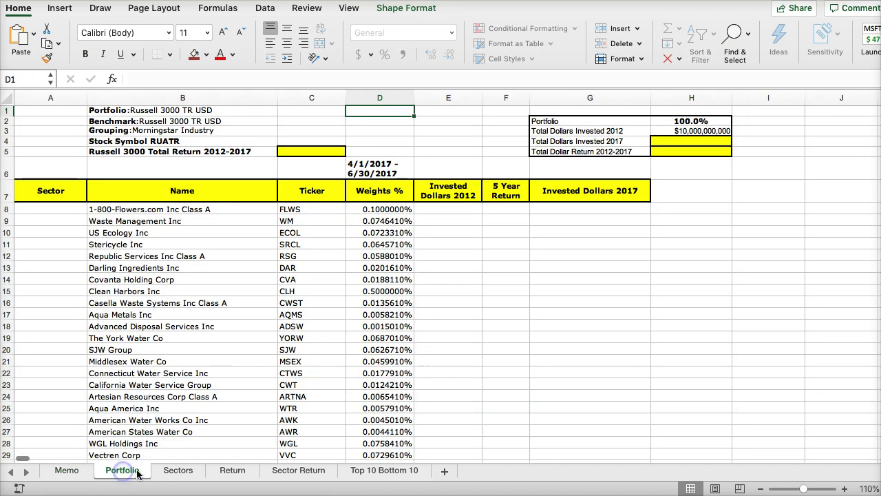
click(52, 207)
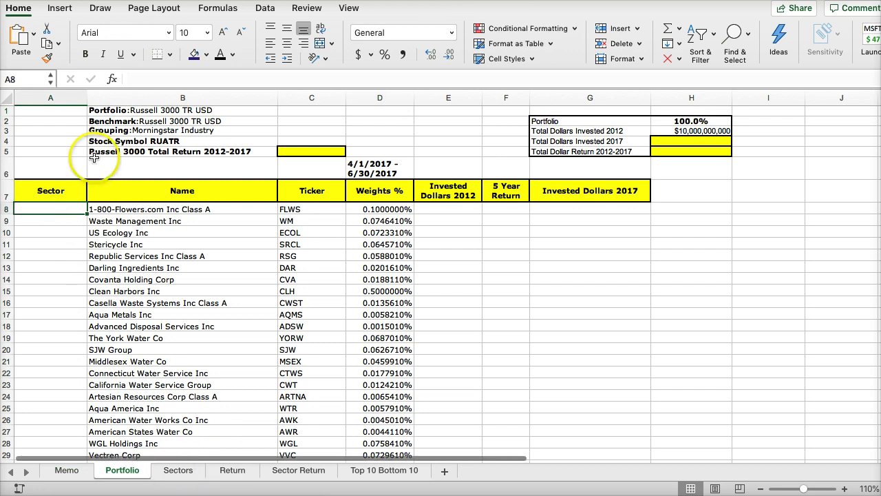
click(213, 9)
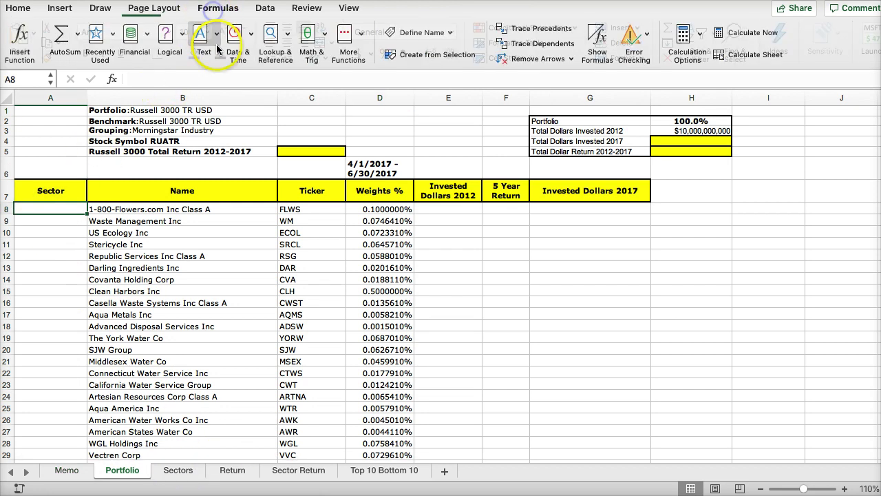
click(26, 42)
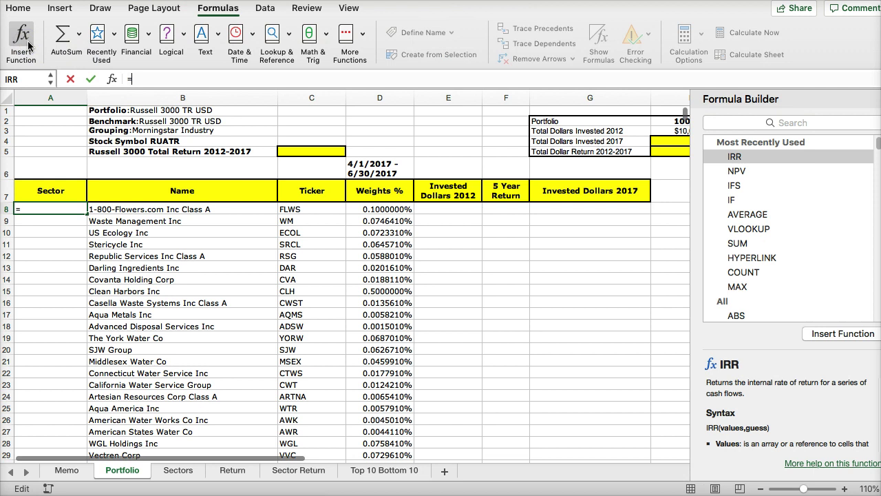
click(745, 231)
double_click(745, 230)
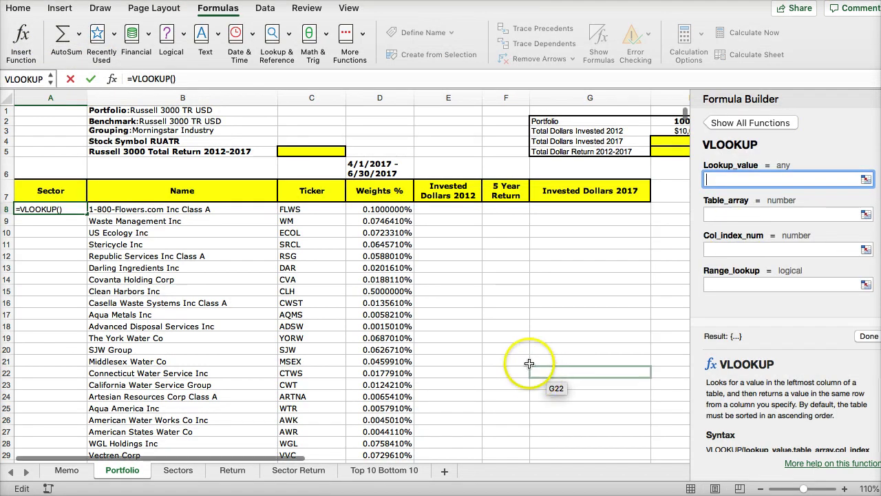
click(293, 210)
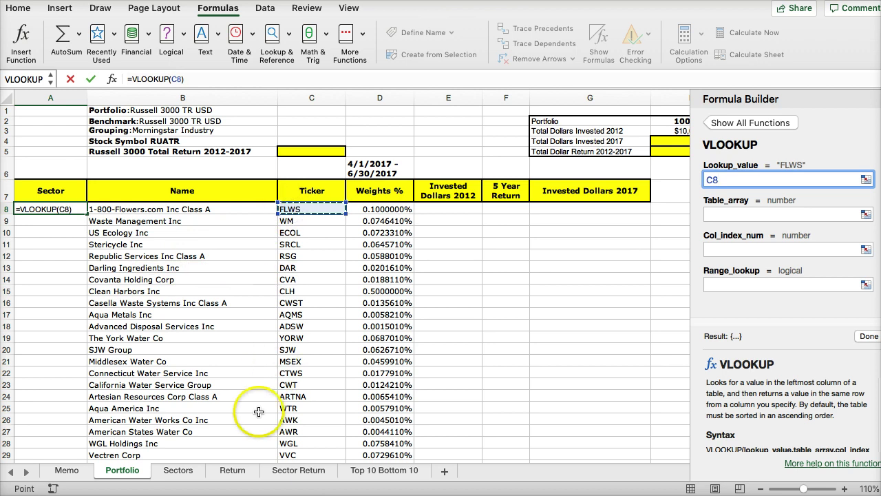
click(178, 471)
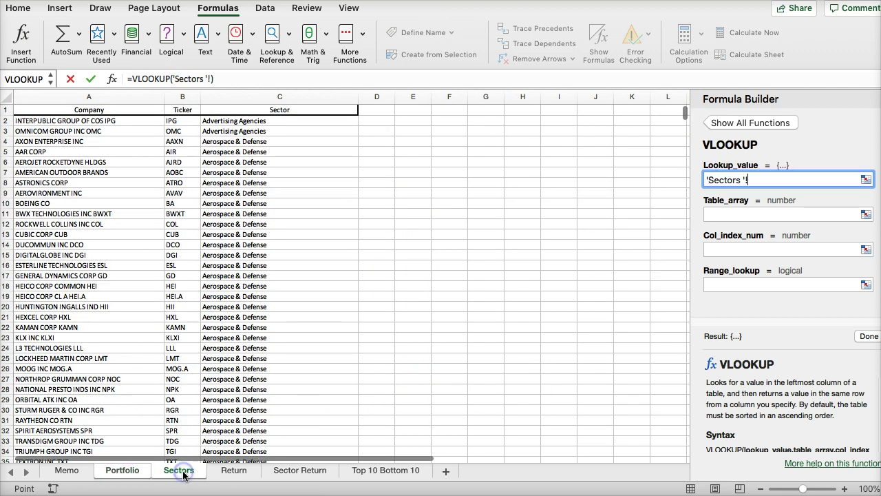
drag(182, 100, 249, 93)
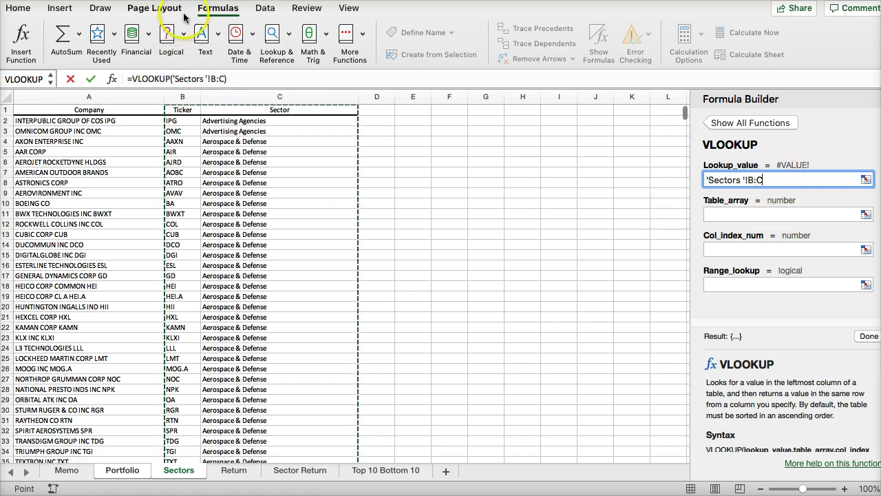
drag(777, 180, 705, 200)
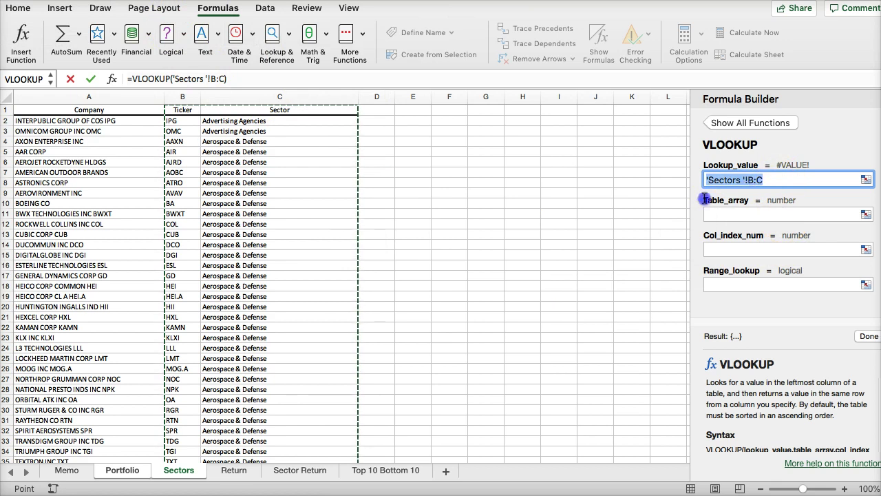
key(BackSpace)
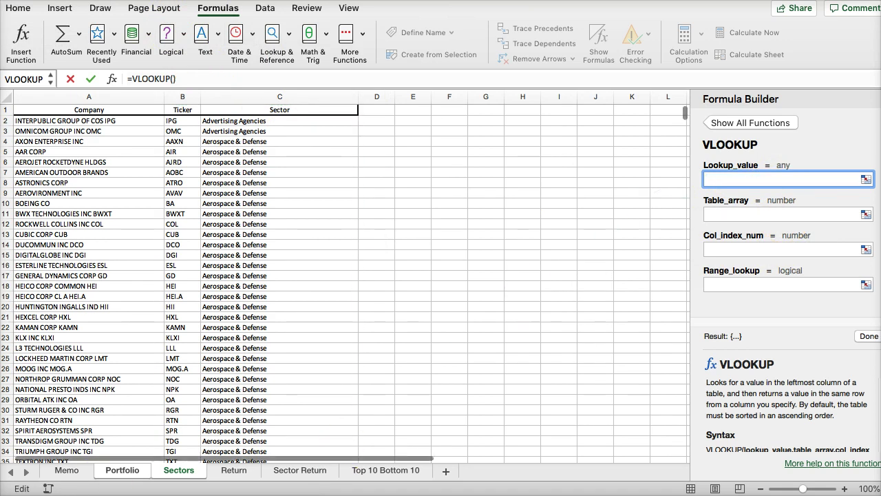
click(122, 472)
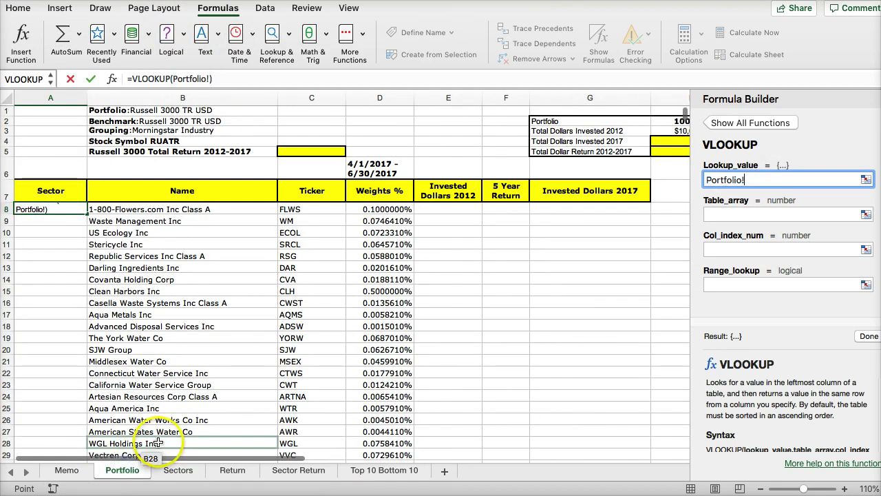
key(BackSpace)
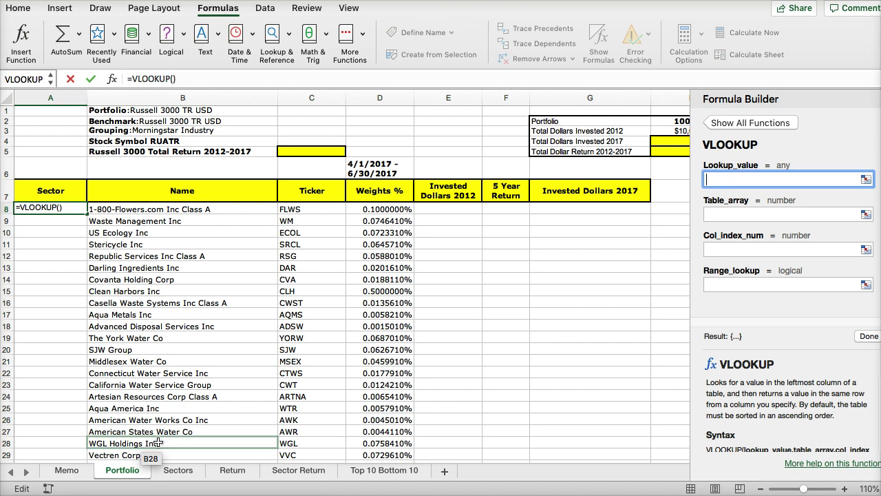
- Set the VLOOKUP's lookup value to Portfolio column C and its table array to columns B:C of the Sectors worksheet
click(315, 100)
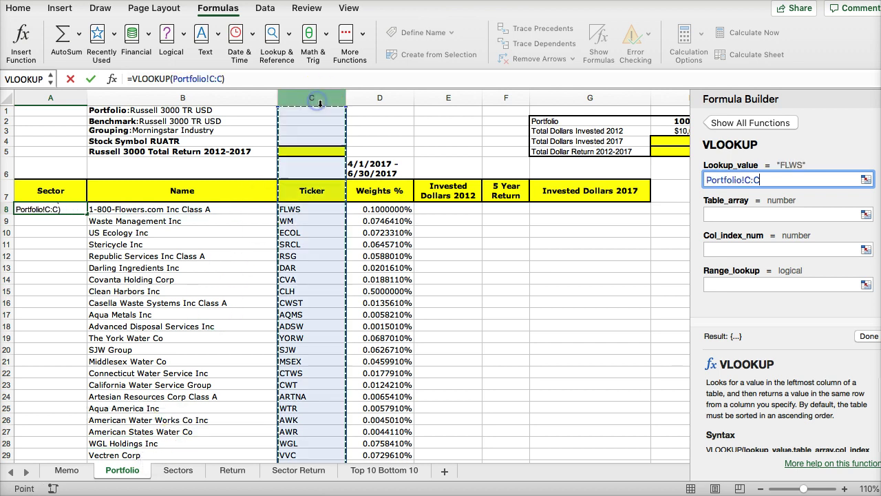
click(751, 217)
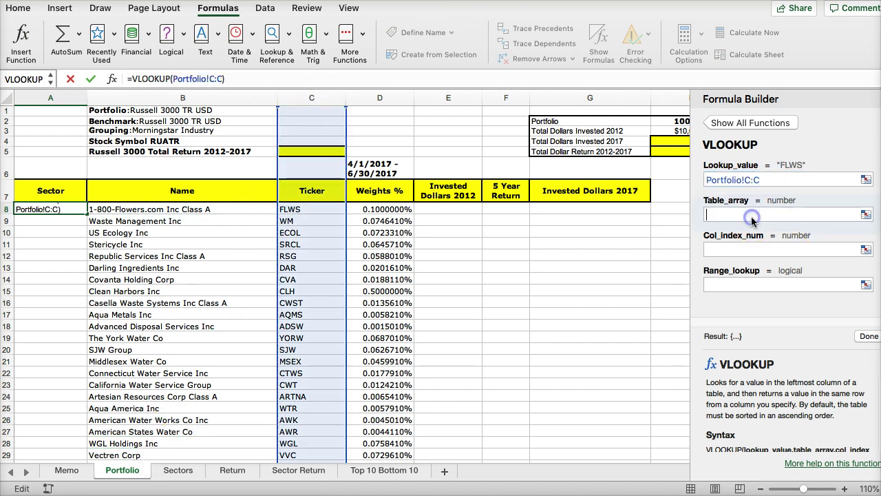
click(179, 471)
drag(169, 97, 227, 98)
click(183, 99)
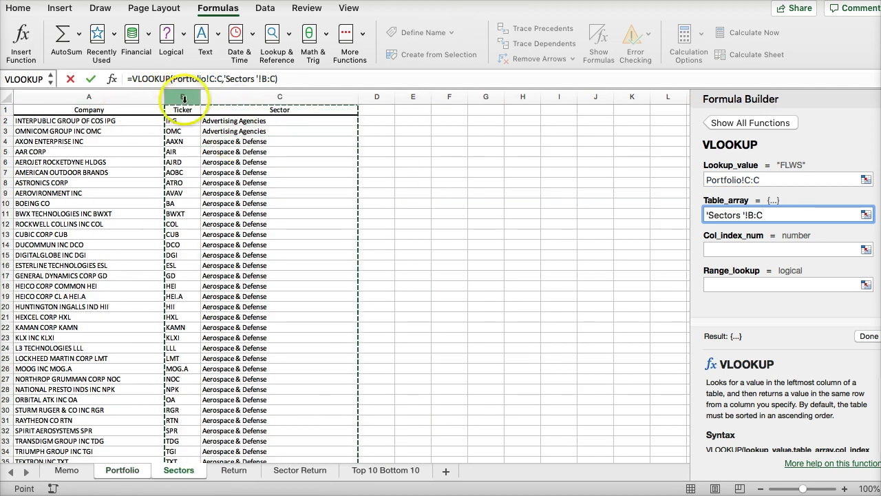
- Complete the VLOOKUP in A8 with column index 2 and range lookup FALSE, and fill it down the Sector column
click(725, 248)
text(2)
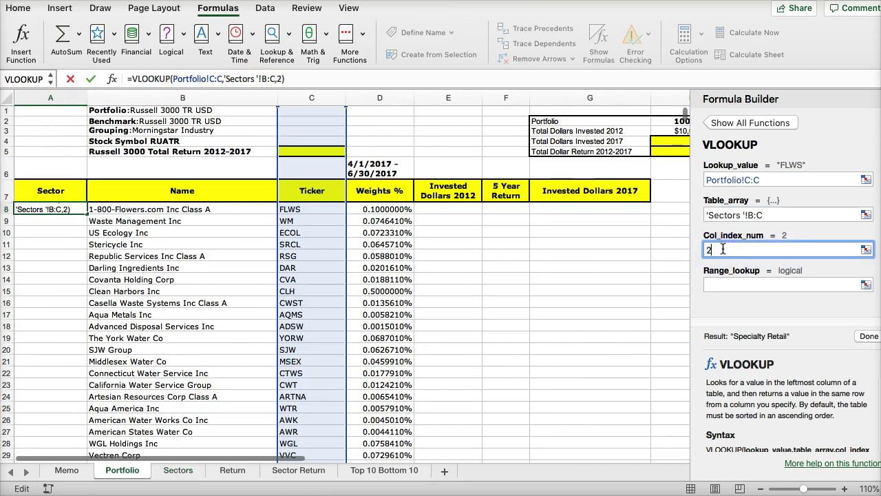
click(715, 286)
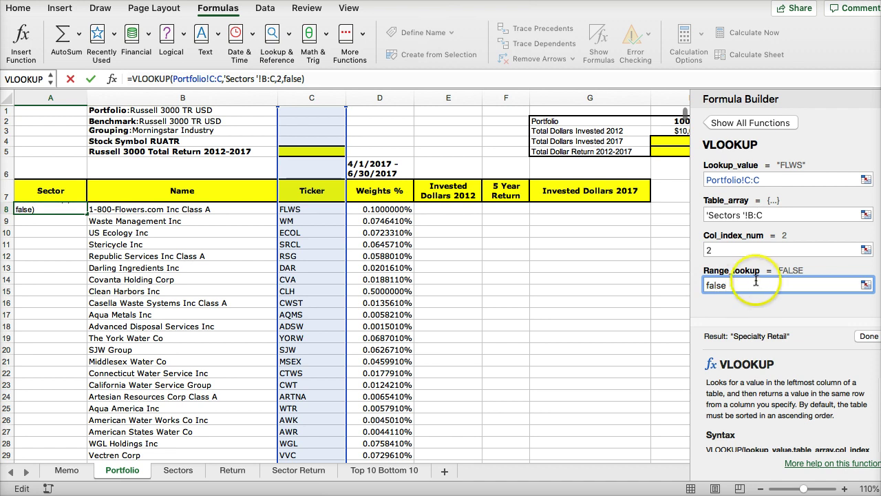
click(866, 337)
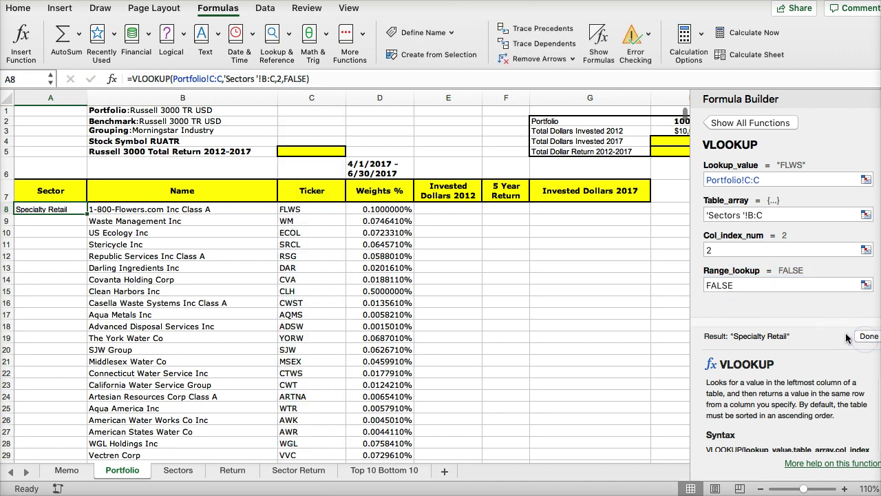
double_click(86, 215)
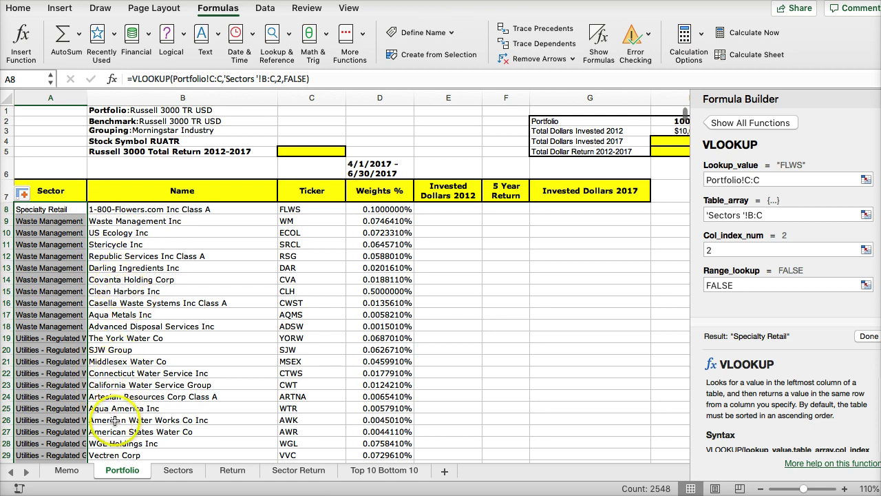
- Examine the sector names filled down the Portfolio worksheet's Sector column against the listed stocks
scroll(114, 382, down, 3)
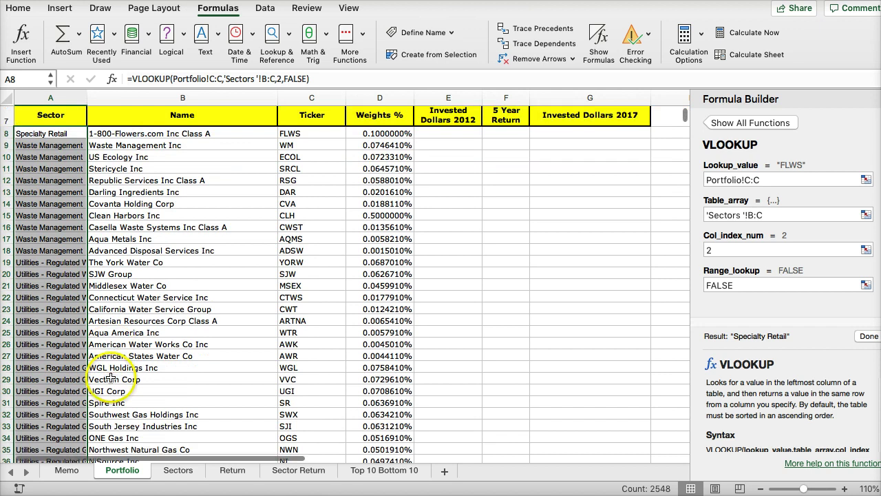
scroll(110, 377, down, 10)
scroll(110, 376, down, 20)
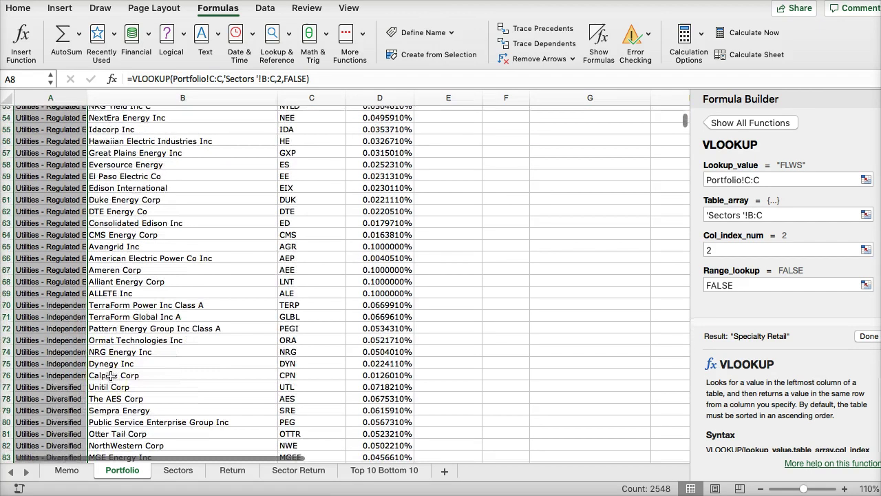
scroll(110, 376, up, 2)
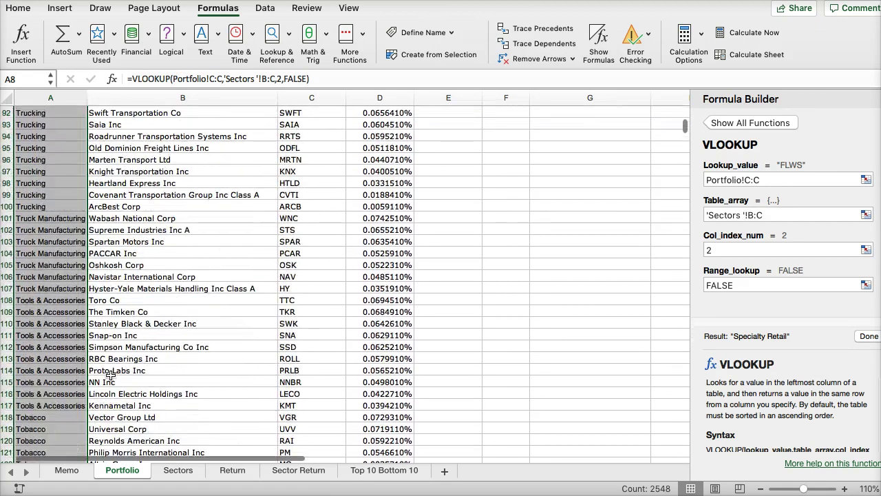
scroll(110, 376, up, 3)
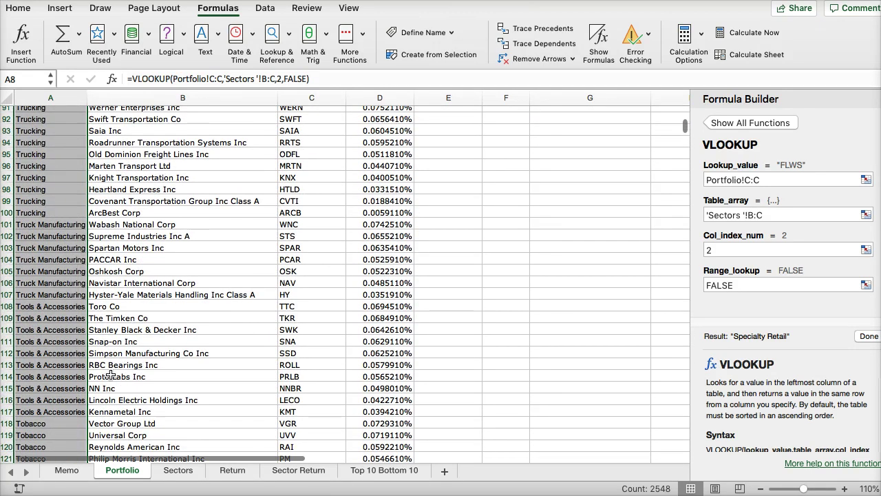
scroll(110, 376, down, 6)
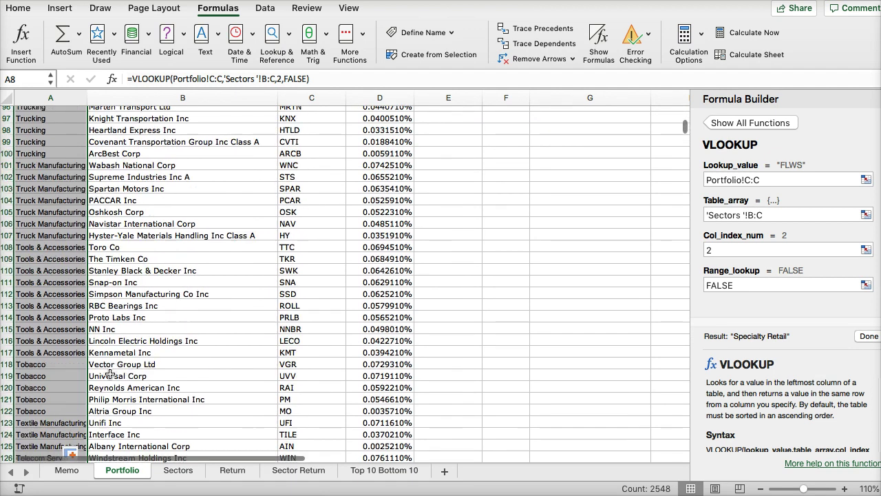
scroll(111, 376, up, 8)
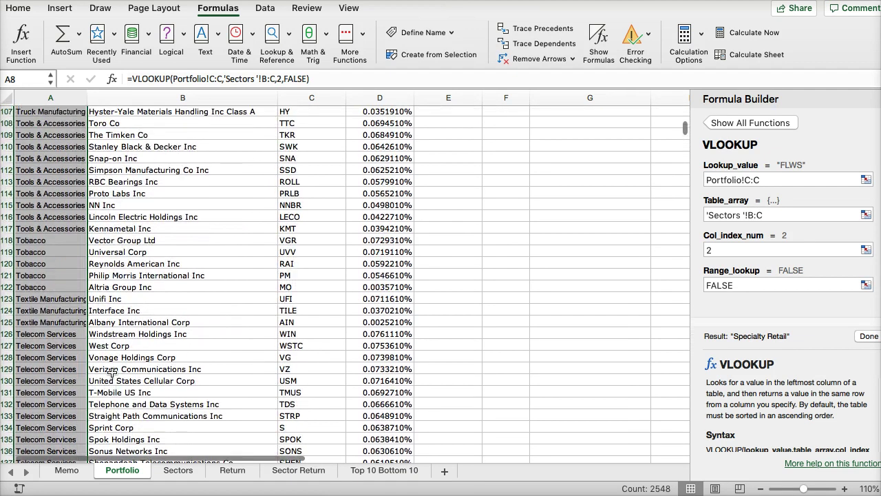
scroll(116, 338, up, 20)
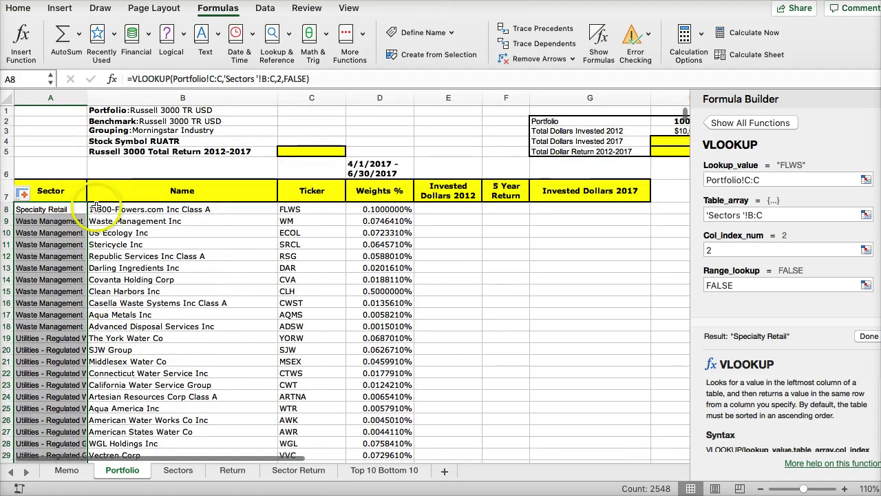
click(99, 209)
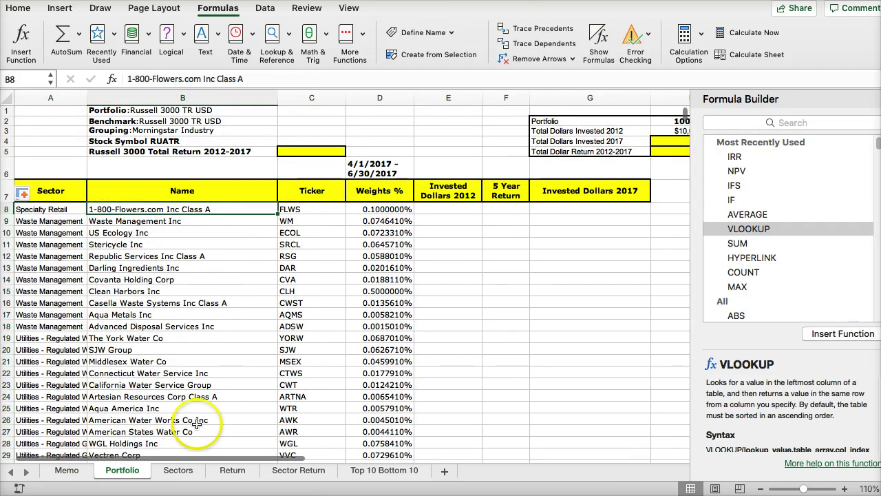
- Check the memo's task 2 and start a VLOOKUP in Portfolio cell F8 with ticker column C as the lookup value
click(69, 472)
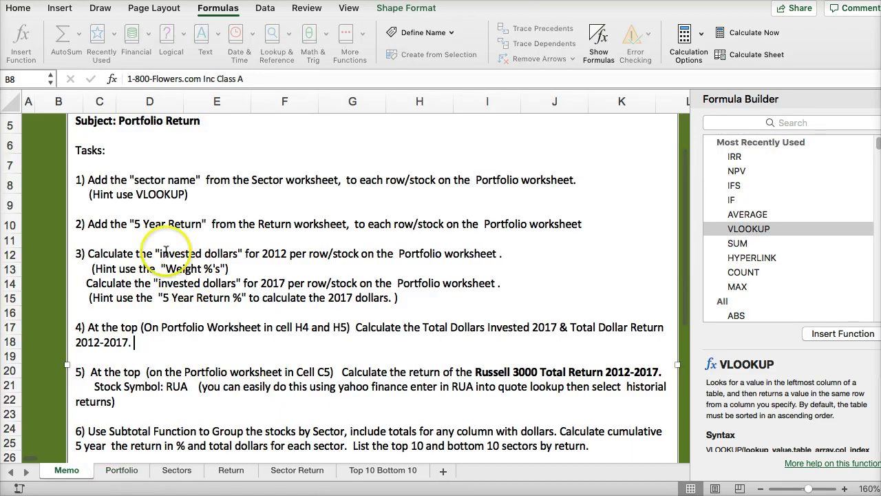
click(122, 473)
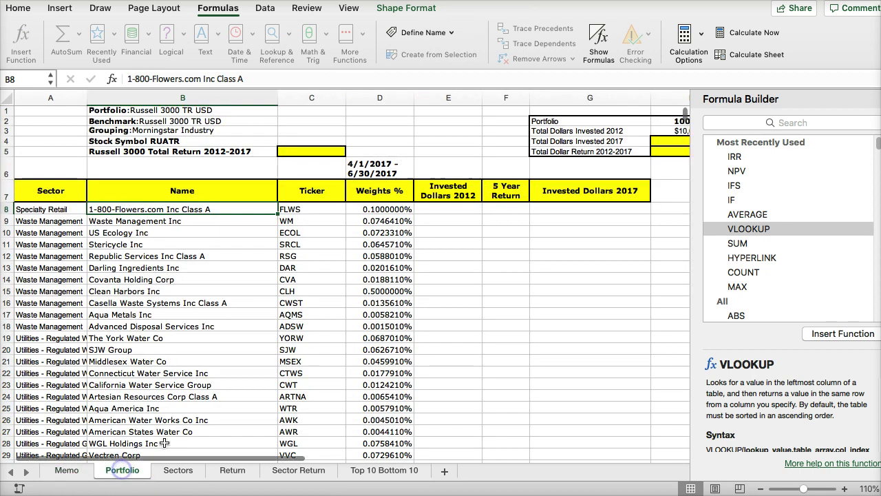
click(510, 208)
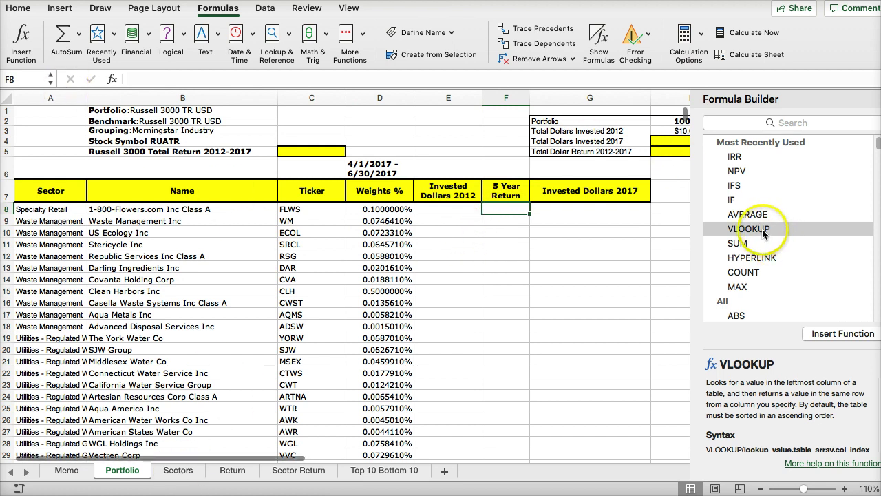
double_click(763, 233)
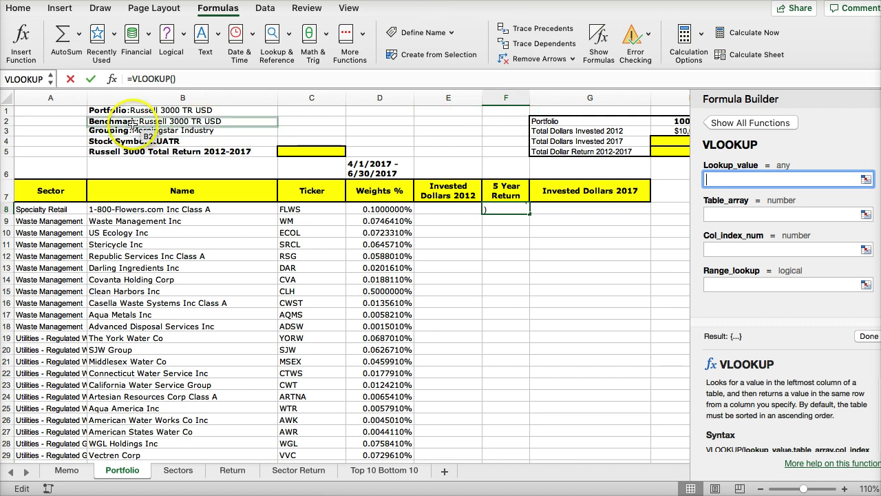
click(295, 98)
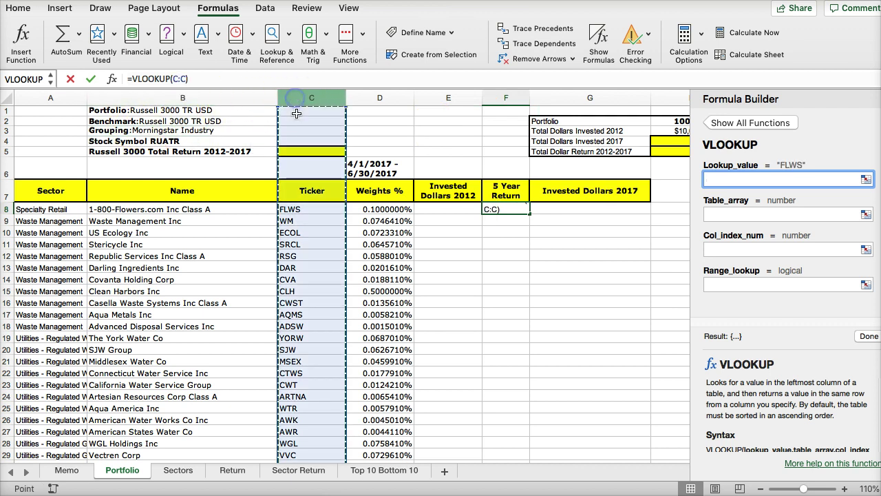
- Set the VLOOKUP's table array to columns B:C of the Return worksheet
click(739, 214)
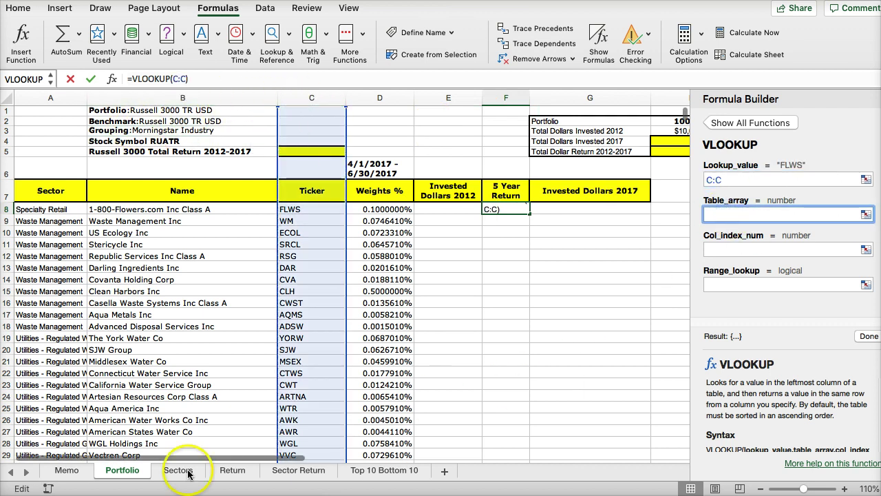
click(232, 471)
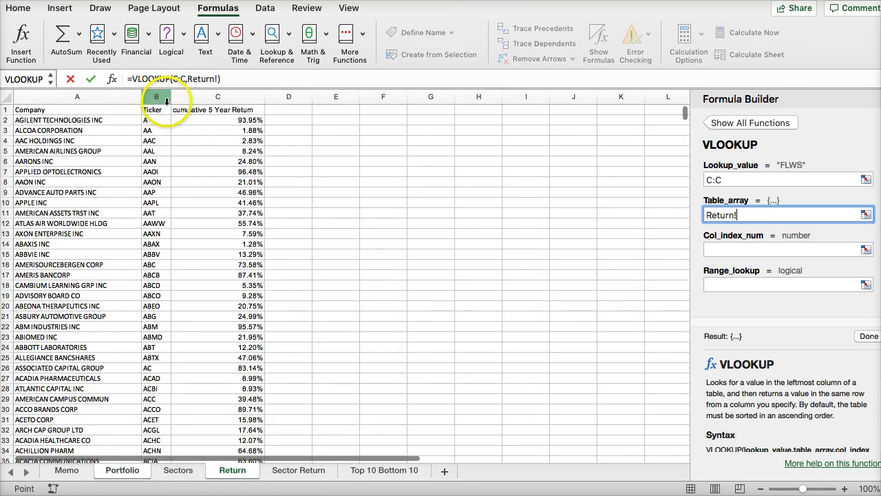
mouse_move(166, 101)
mouse_down()
mouse_move(191, 100)
mouse_move(156, 97)
mouse_up()
click(219, 98)
mouse_move(197, 147)
mouse_down()
mouse_move(619, 277)
mouse_move(613, 236)
mouse_move(219, 155)
mouse_move(420, 159)
mouse_move(232, 123)
mouse_move(234, 157)
mouse_move(238, 102)
mouse_move(626, 228)
mouse_move(256, 197)
mouse_move(154, 108)
mouse_move(158, 92)
mouse_move(192, 98)
mouse_move(384, 199)
mouse_move(649, 248)
mouse_move(753, 237)
mouse_move(740, 247)
mouse_up()
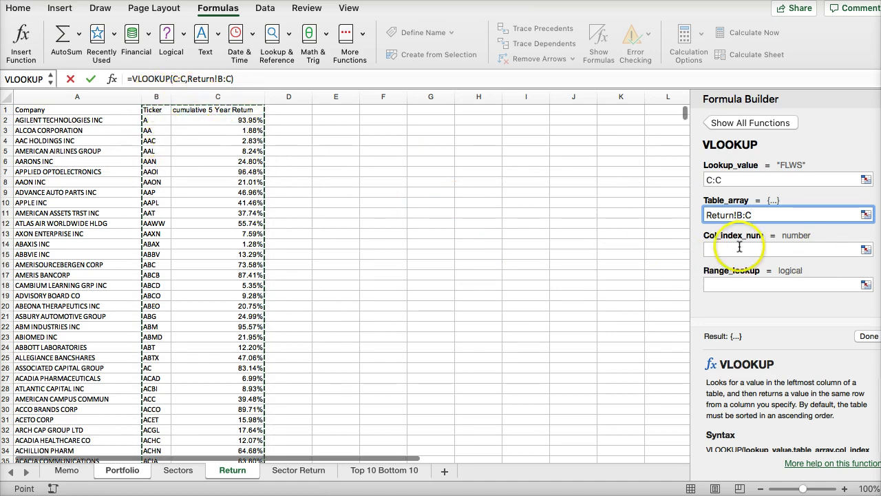
- Complete the 5 Year Return VLOOKUP in F8 with column index 2 and range lookup FALSE
click(739, 248)
text(2)
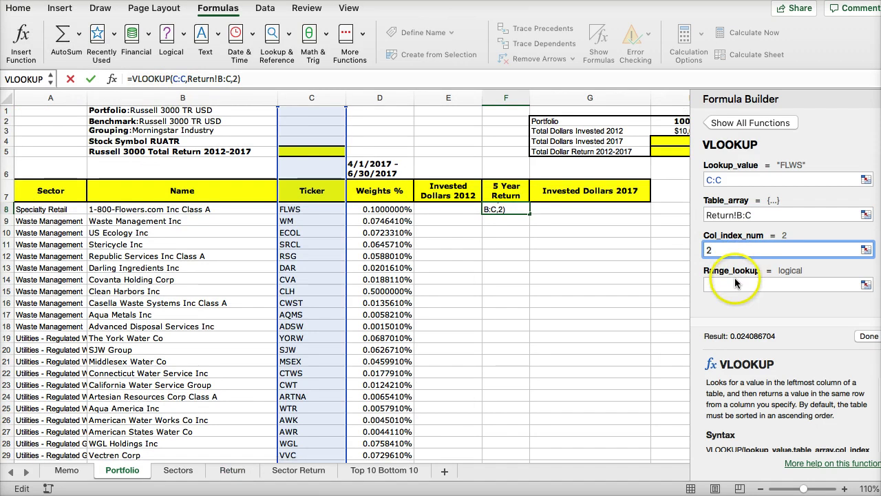
click(730, 284)
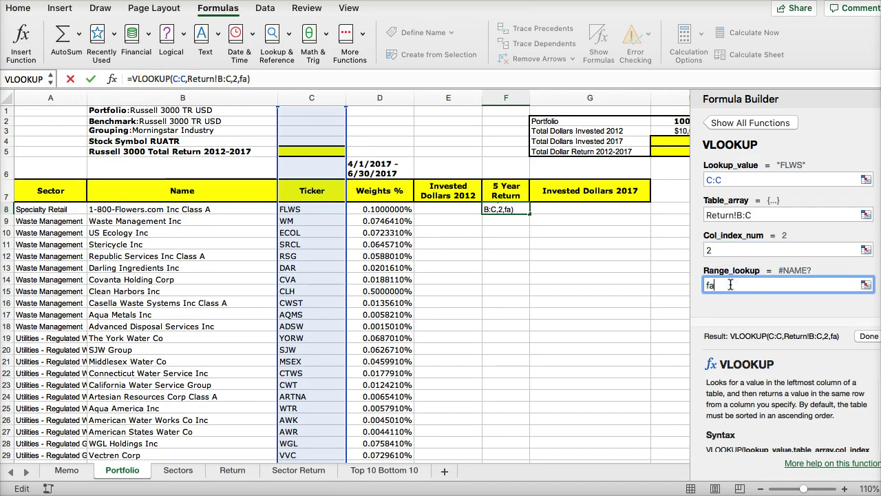
click(869, 337)
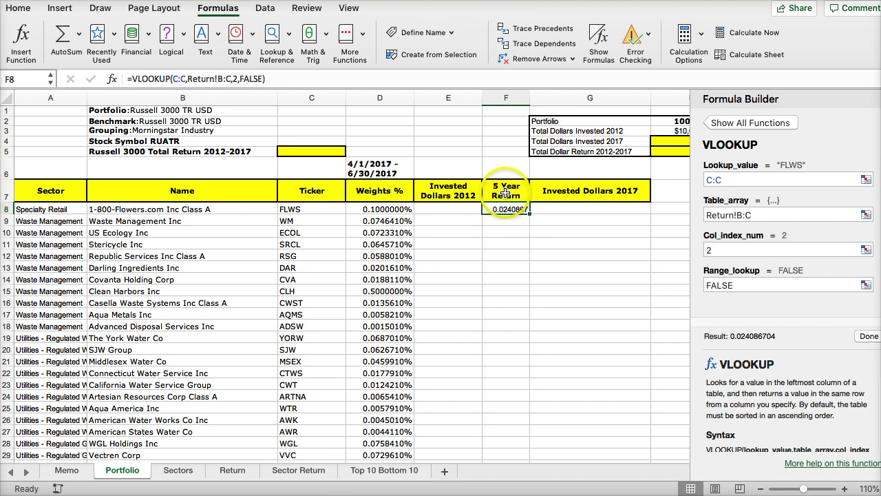
- Format the 5 Year Return value in cell F8 as a percentage with two decimal places
click(23, 12)
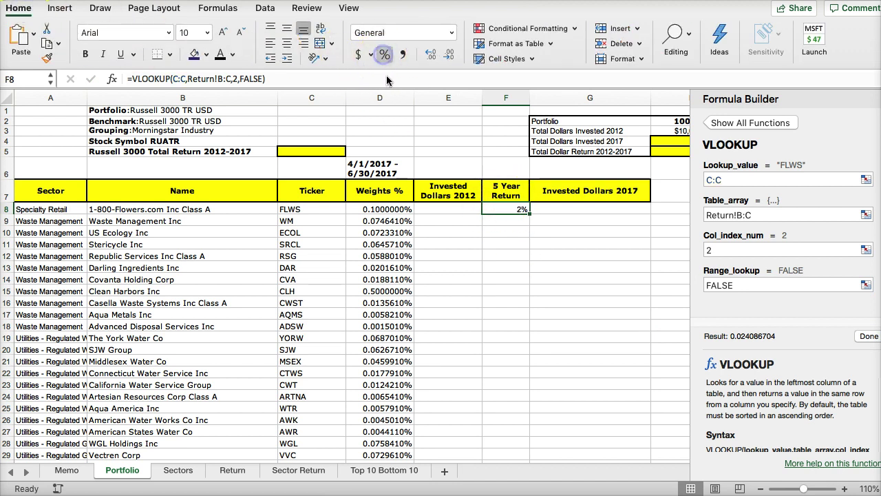
double_click(429, 57)
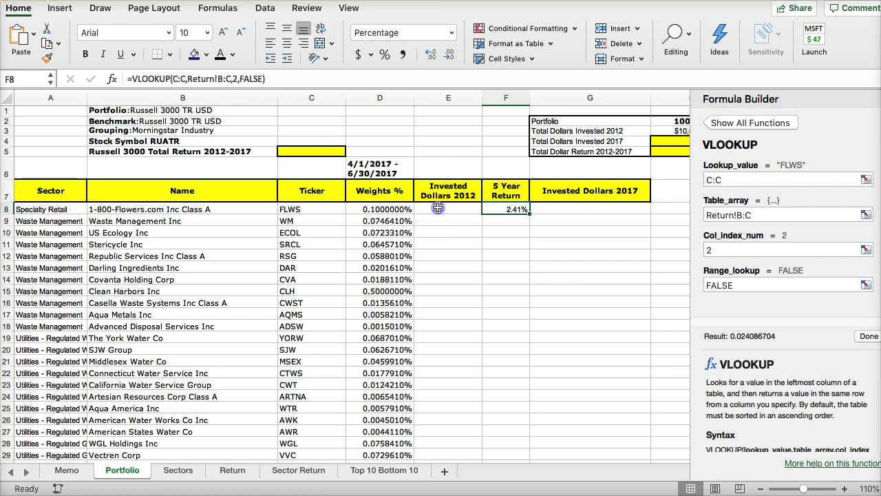
- Calculate Invested Dollars 2012 in cell E8 by multiplying the total dollars invested in H3 by the weight in D8
click(438, 207)
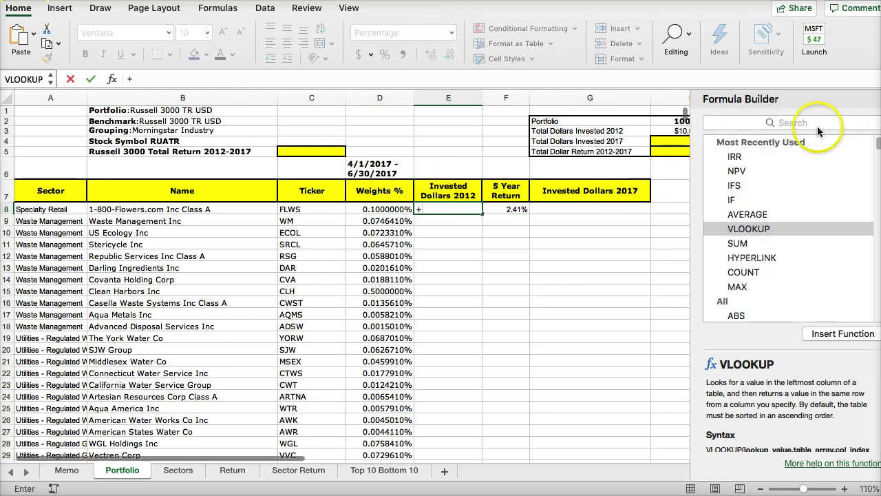
key(Escape)
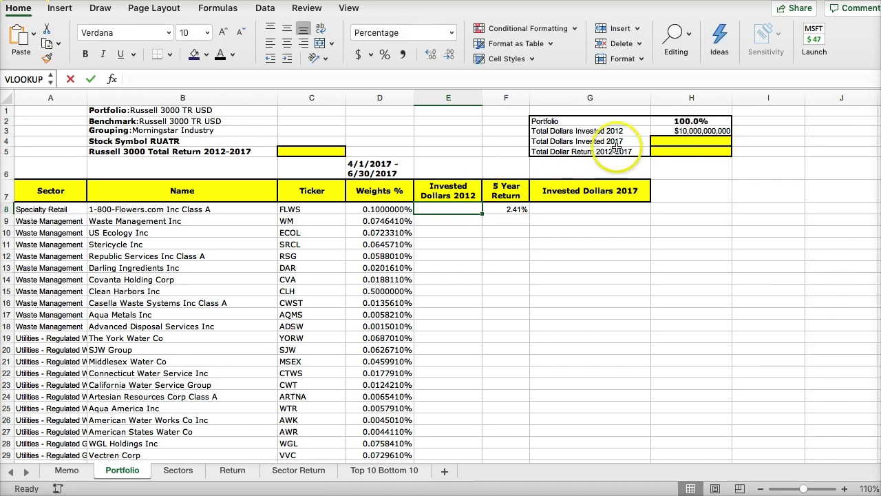
click(665, 130)
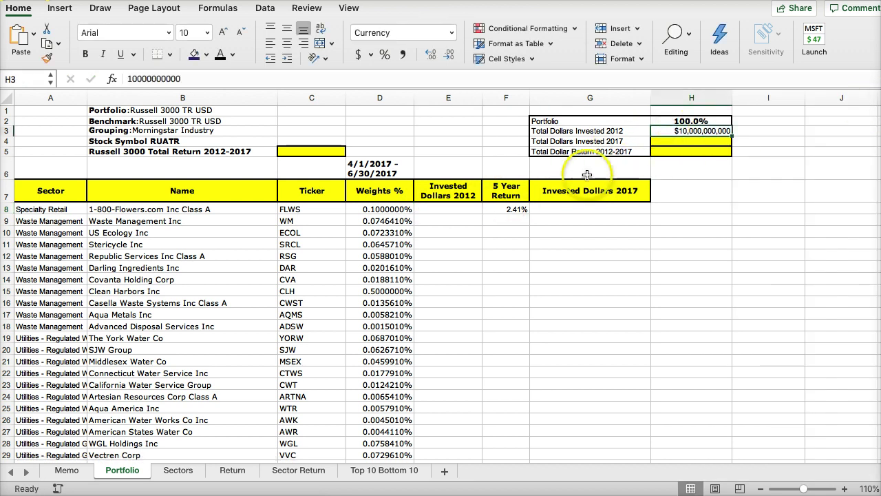
click(444, 208)
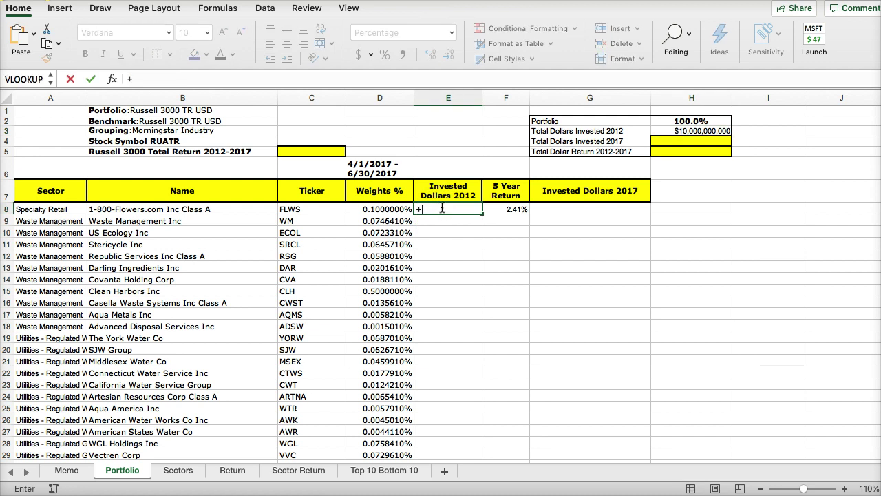
text(+)
click(671, 130)
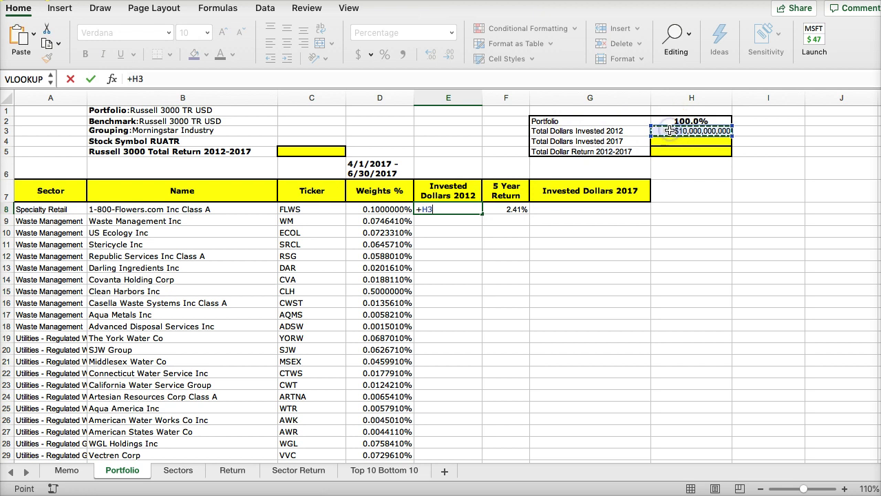
click(385, 210)
key(Return)
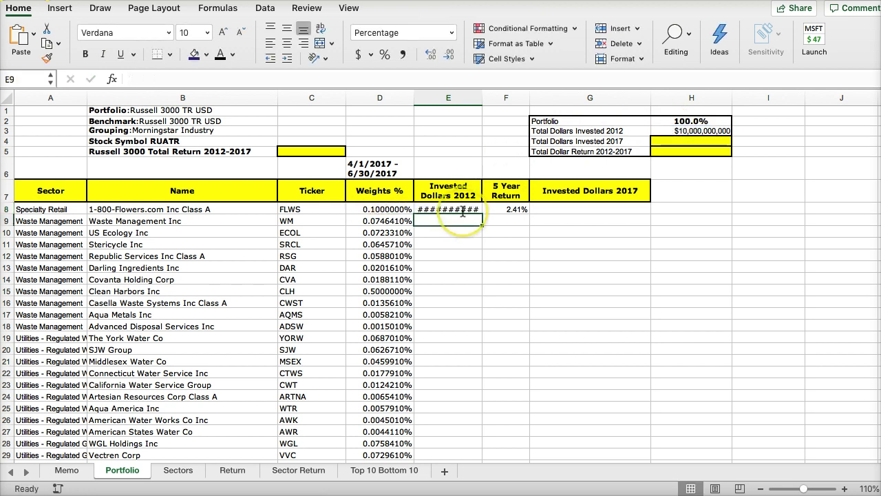
- Format the Invested Dollars 2012 value in E8 as Currency with no decimal places
click(451, 33)
click(432, 76)
click(451, 32)
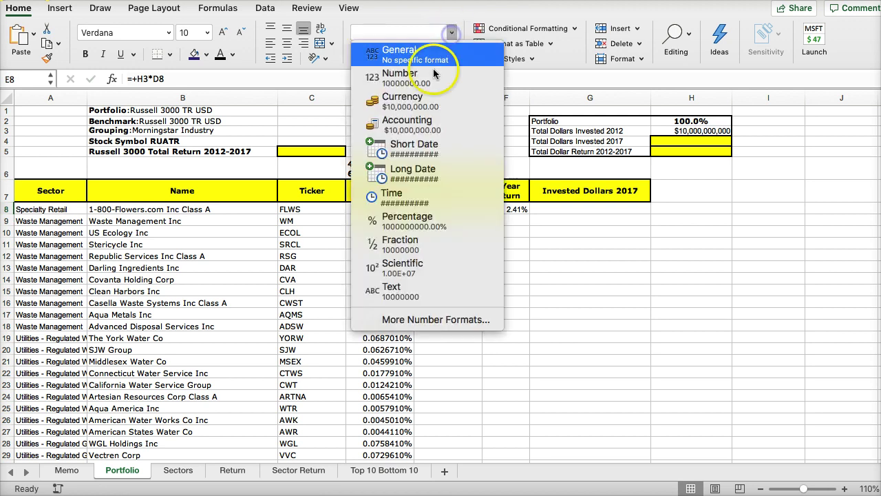
click(430, 101)
click(449, 55)
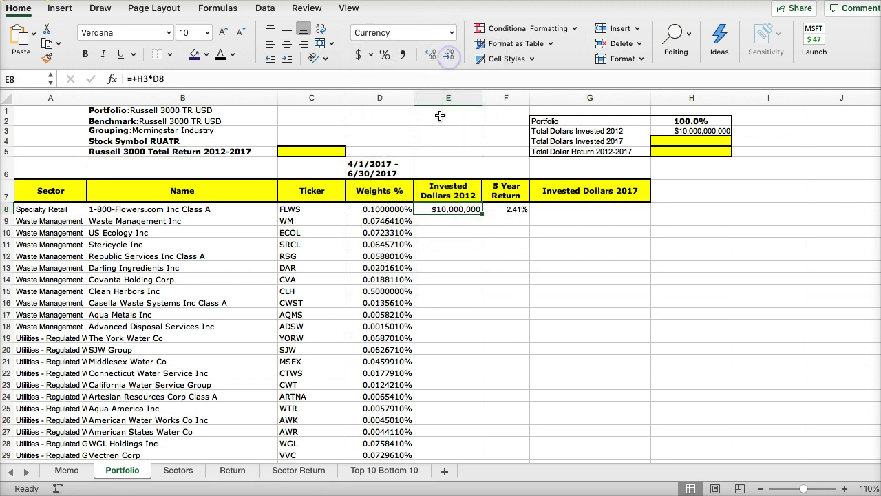
- Fill the E8 formula down the Invested Dollars 2012 column and check the cell references in the filled rows
click(476, 212)
double_click(481, 214)
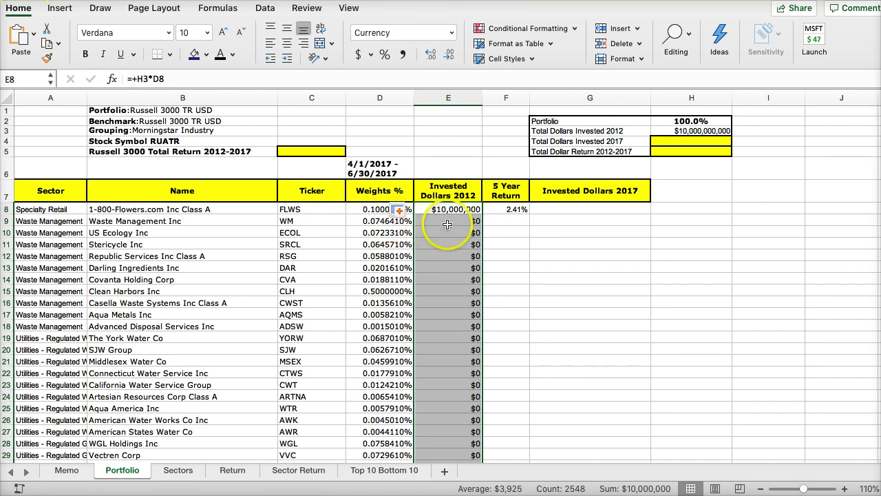
click(448, 267)
click(435, 207)
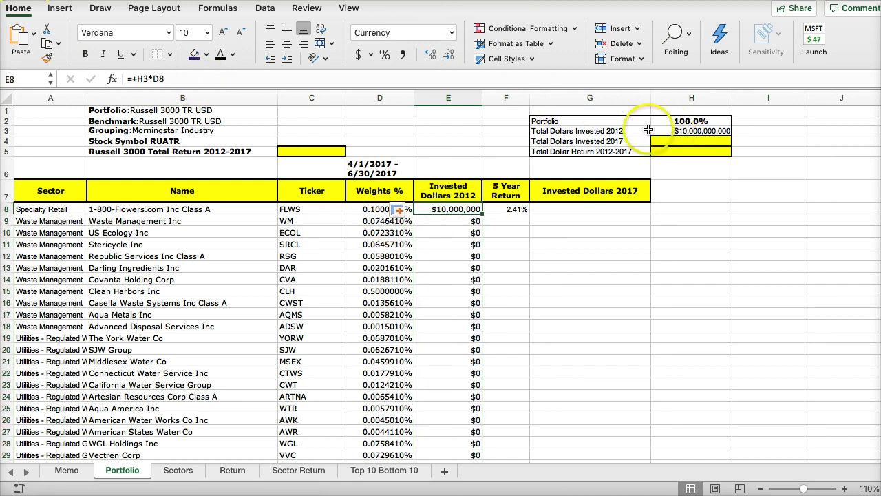
click(448, 222)
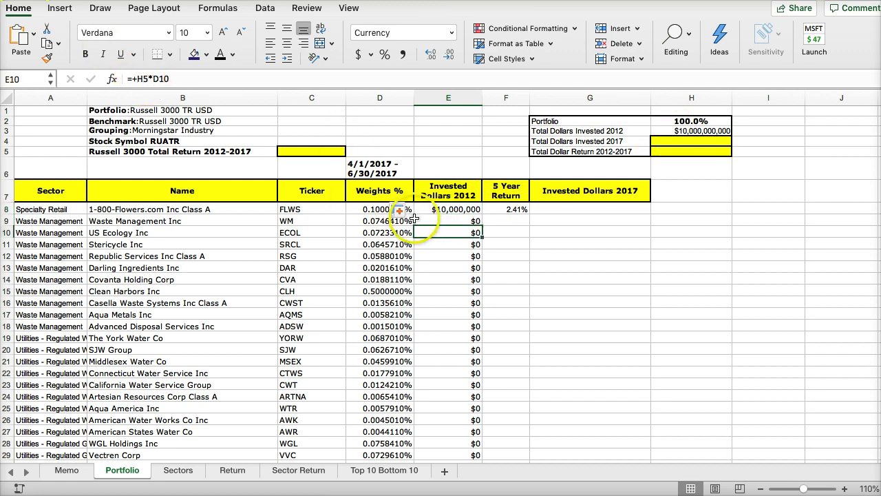
- Make the H3 reference in the E8 formula absolute as $H$3 and fill the formula down column E
click(432, 210)
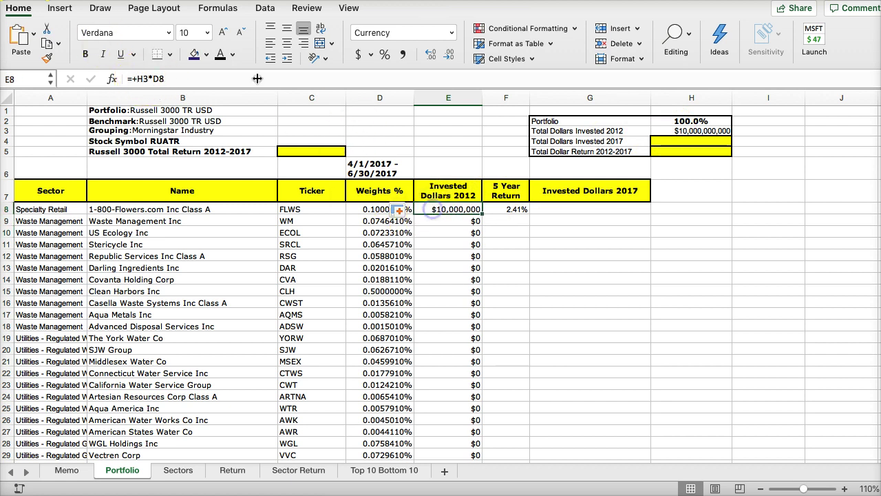
click(138, 78)
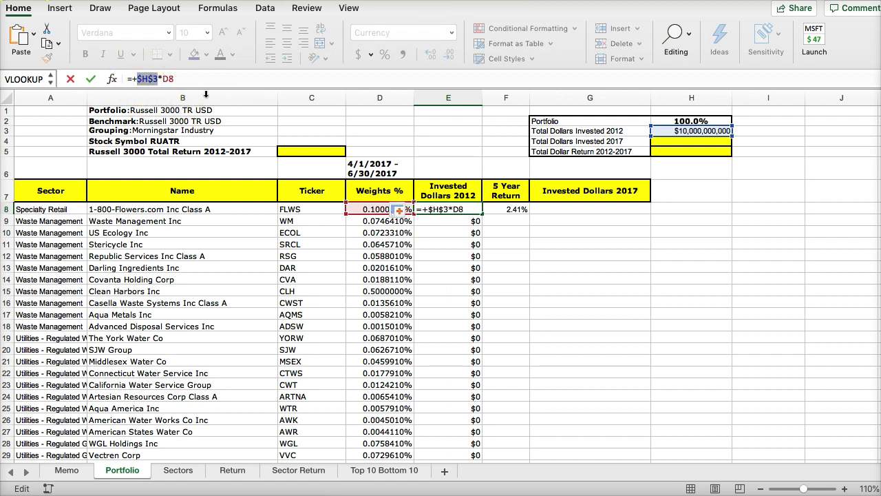
key(Return)
click(446, 209)
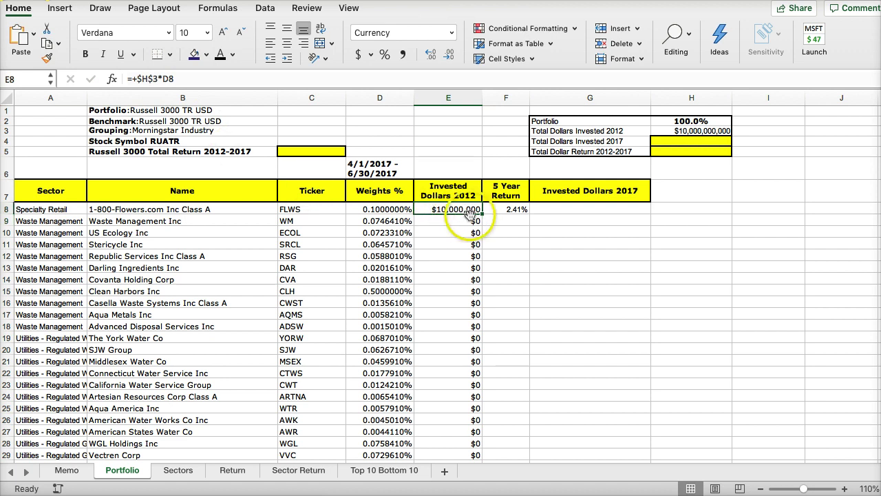
double_click(481, 215)
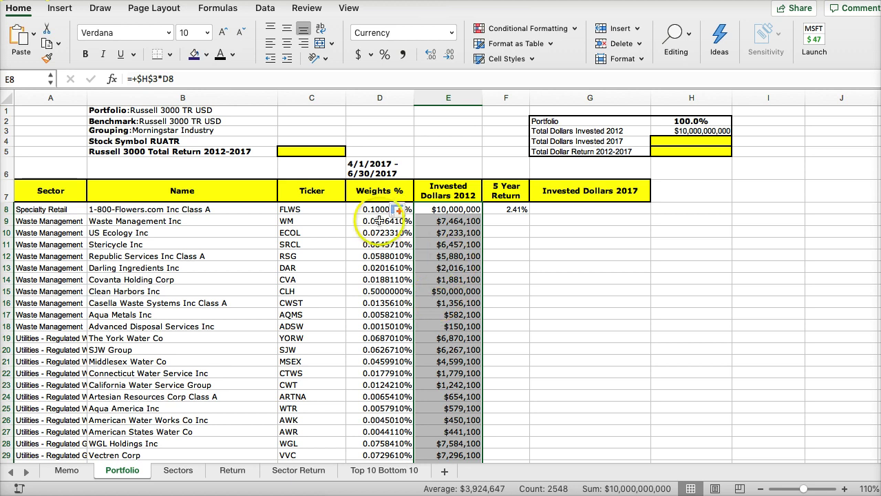
- Show all Weights % values in column D with three decimal places and narrow the column slightly
click(367, 210)
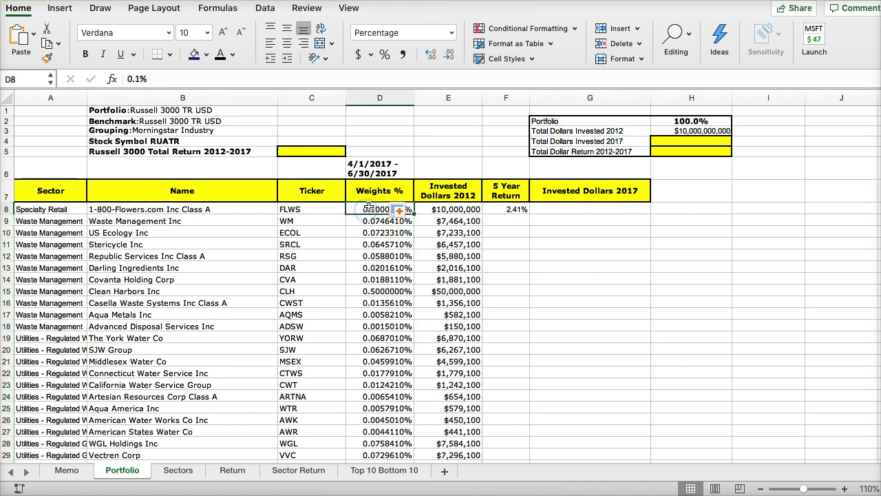
double_click(414, 214)
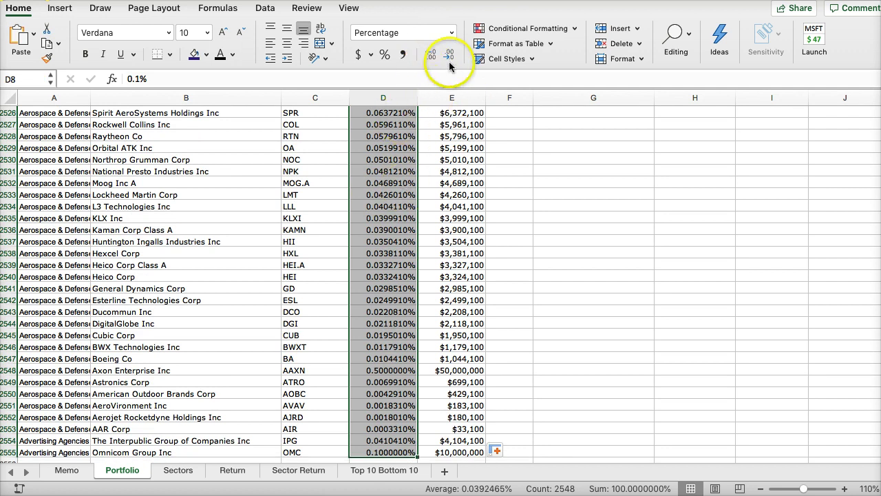
click(450, 57)
click(450, 56)
click(451, 56)
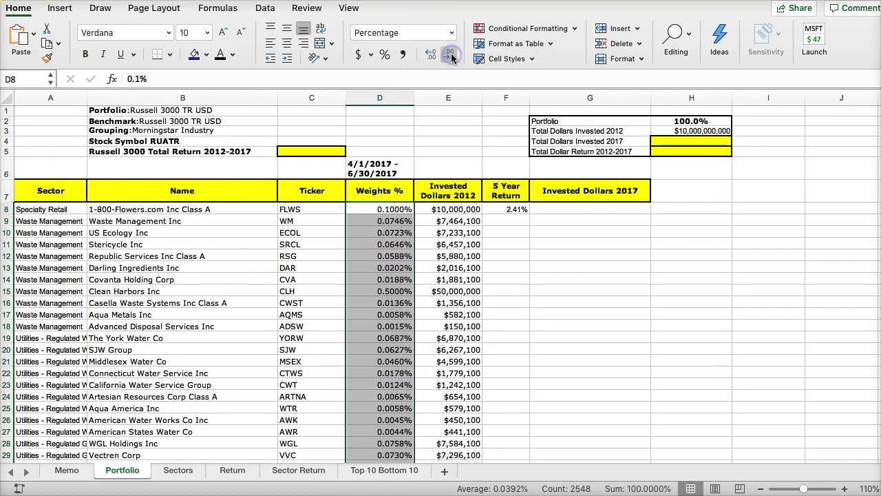
click(450, 56)
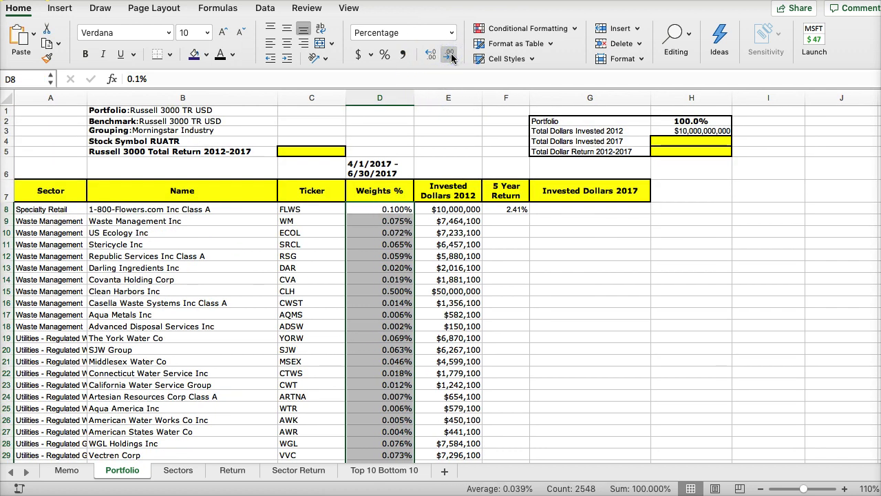
click(451, 141)
drag(415, 99, 401, 99)
- Fill the 5 Year Return VLOOKUP from F8 down column F and check the return column's heading on the Return worksheet
click(502, 212)
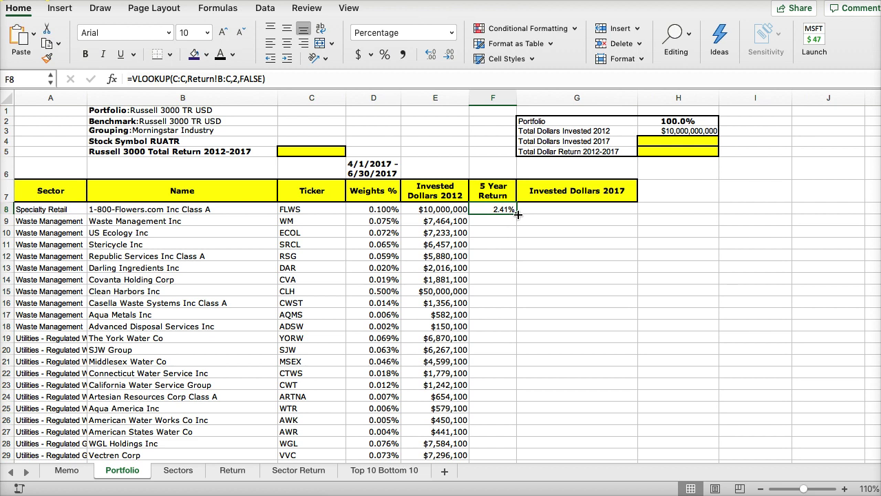
double_click(517, 214)
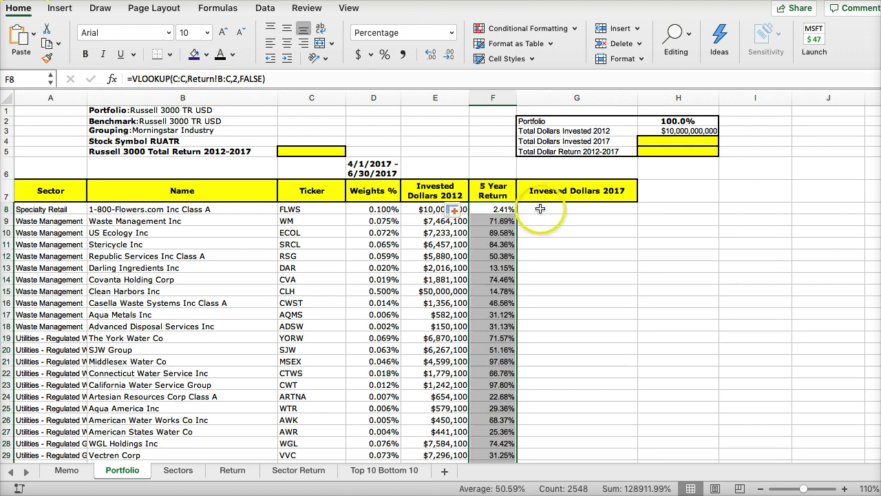
click(541, 208)
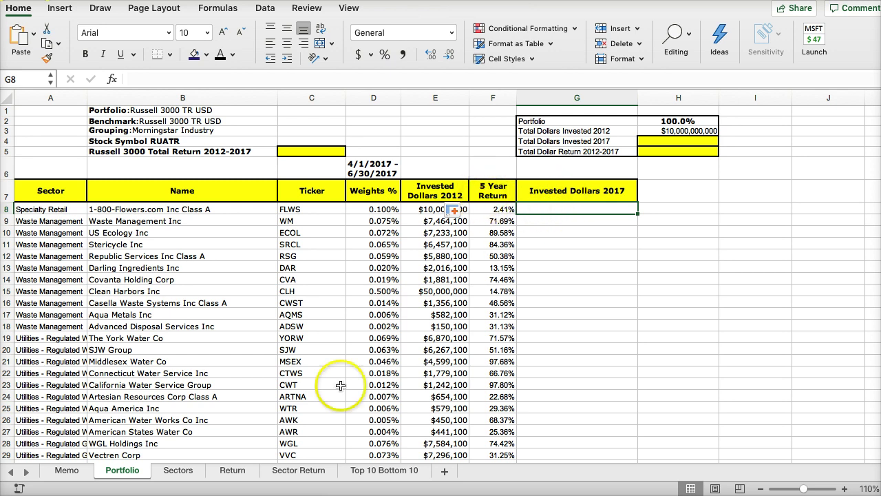
click(232, 469)
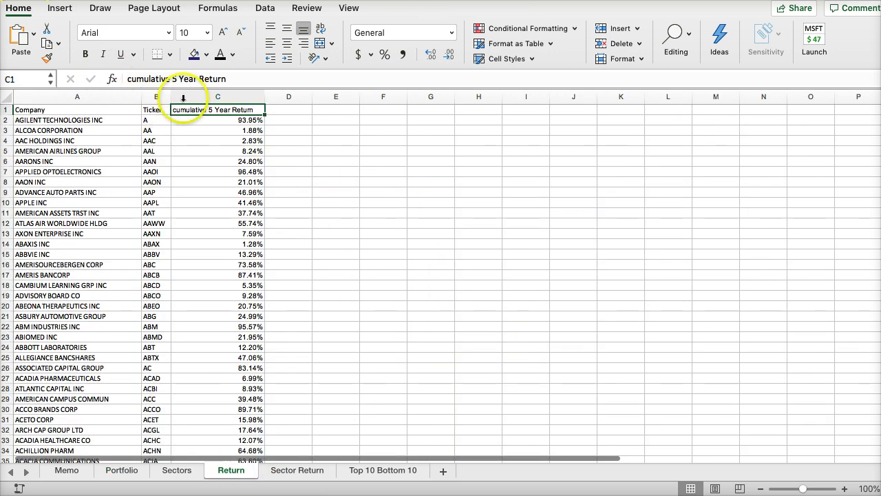
click(121, 475)
- Enter a formula in Portfolio cell G8 that multiplies the 5 Year Return in F8 by the Invested Dollars 2012 in E8
text(+)
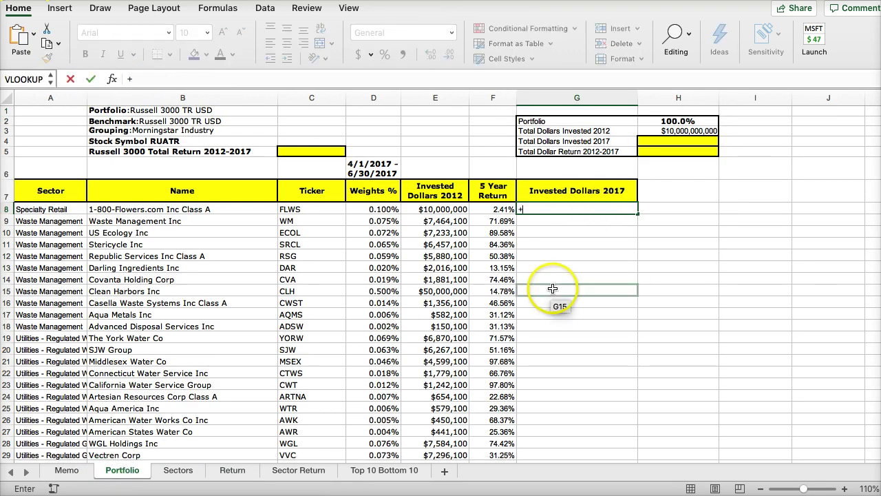
click(504, 210)
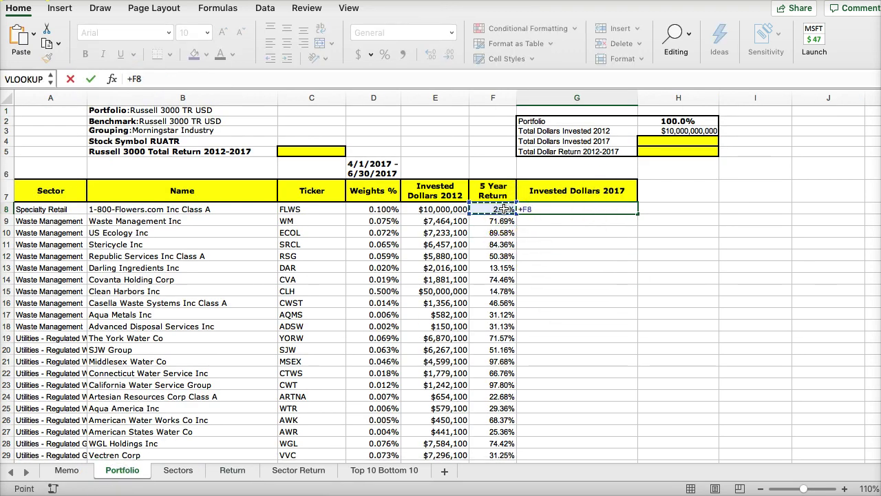
text(*)
click(451, 209)
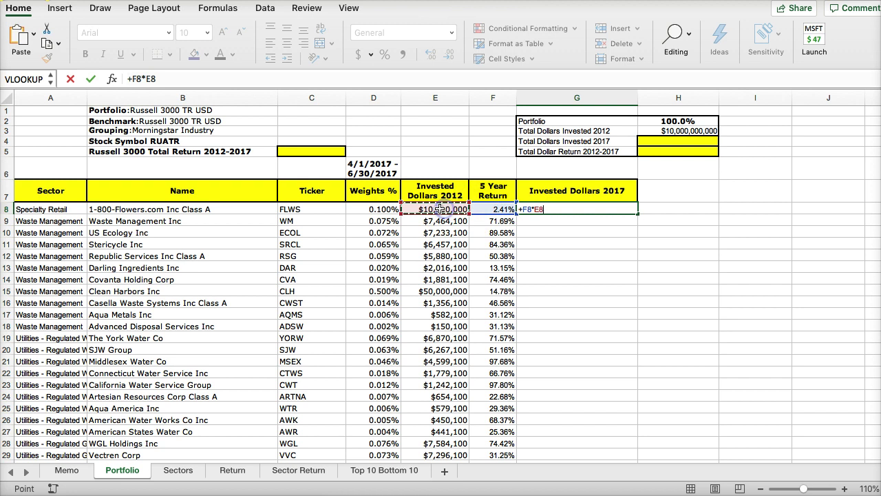
key(Return)
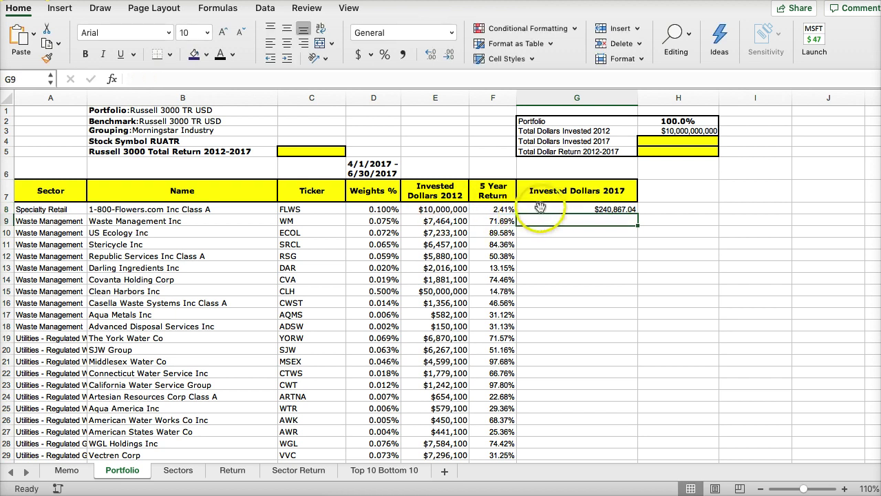
- Show the Invested Dollars 2017 value in G8 without decimals, fill it down column G and review the filled formulas
click(543, 209)
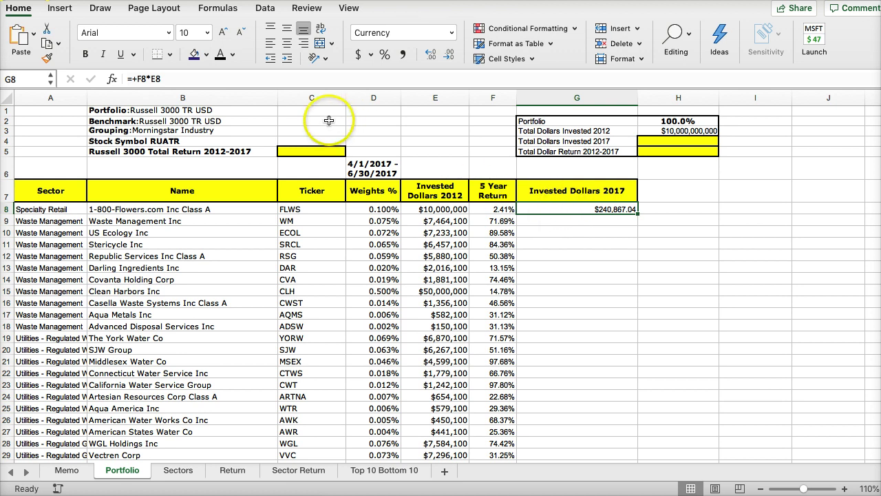
click(446, 55)
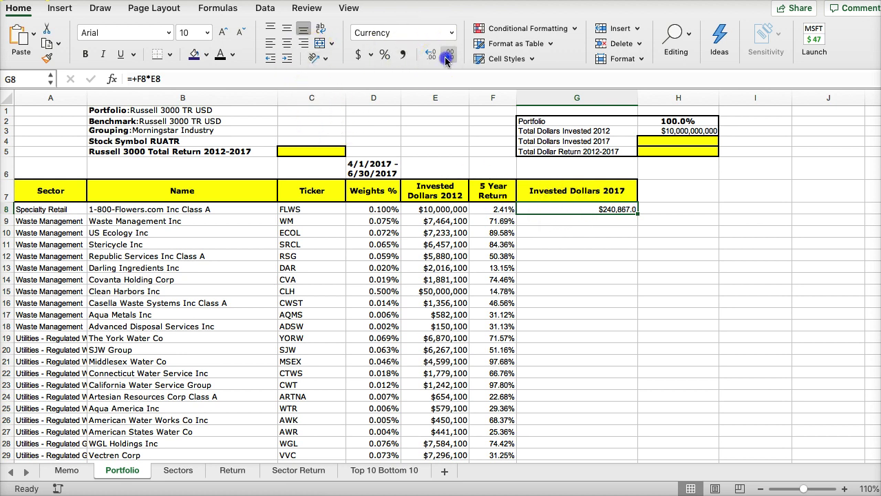
double_click(638, 215)
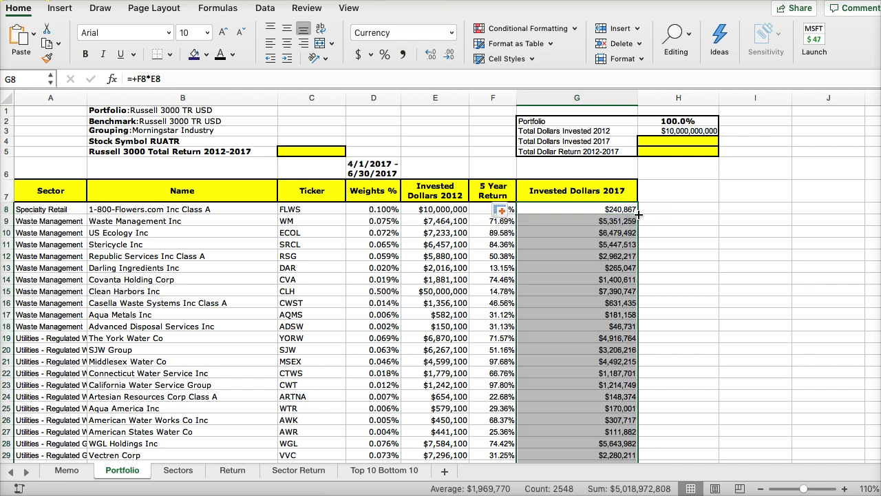
click(564, 240)
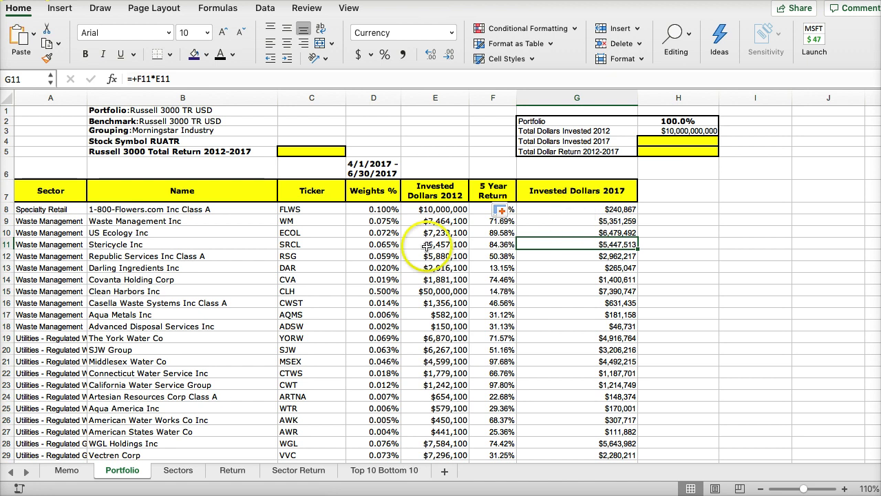
key(Up)
key(Up)
key(Up)
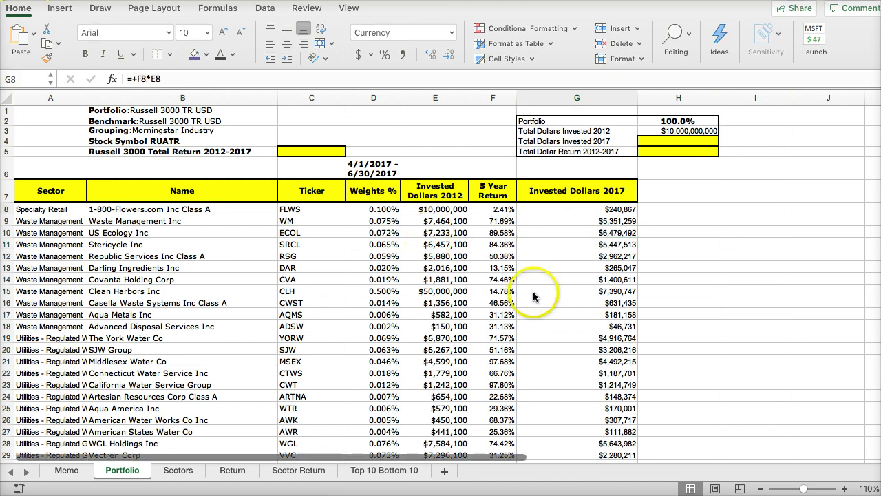
- Try to correct the Invested Dollars 2017 formula in G8 to F8*(1+E8)
click(596, 207)
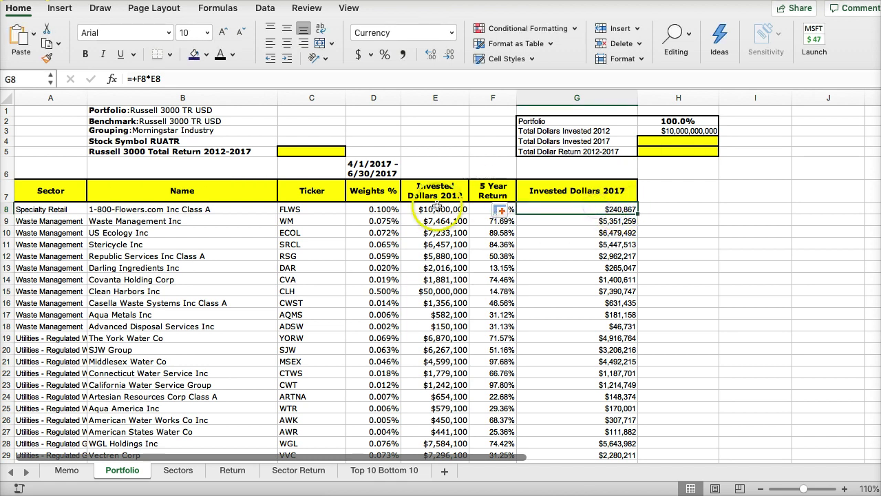
click(150, 78)
text(91)
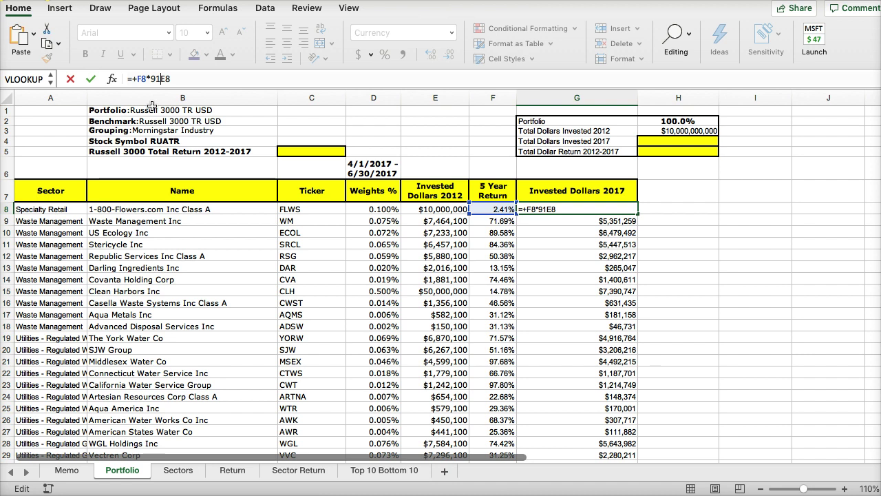
text(+)
click(162, 79)
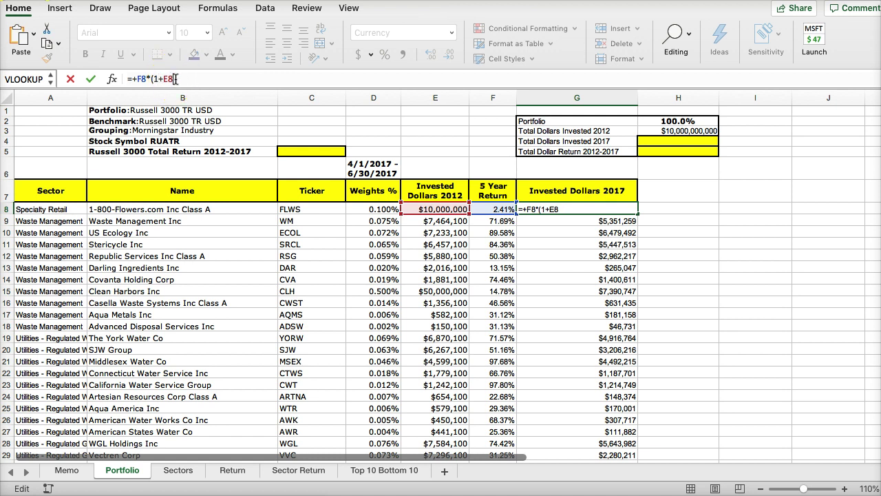
key(Return)
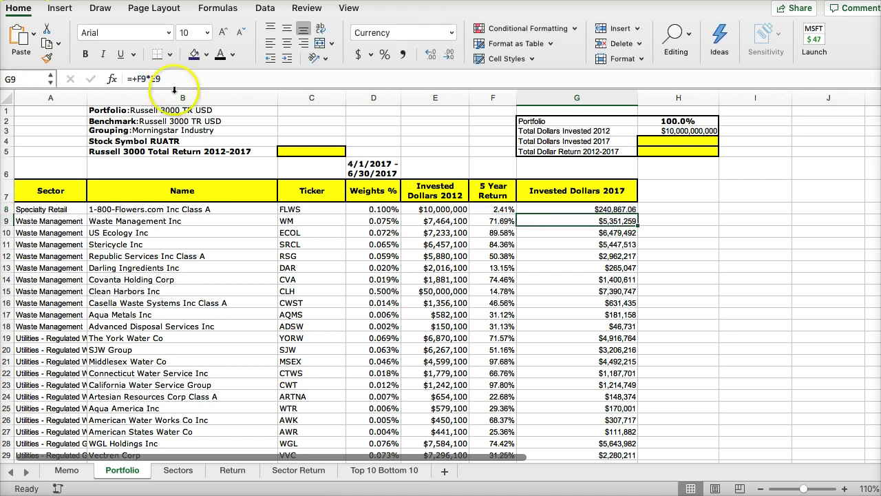
- Replace the G8 formula with +E8*(1+F8), growing the Invested Dollars 2012 by the 5 Year Return
click(548, 209)
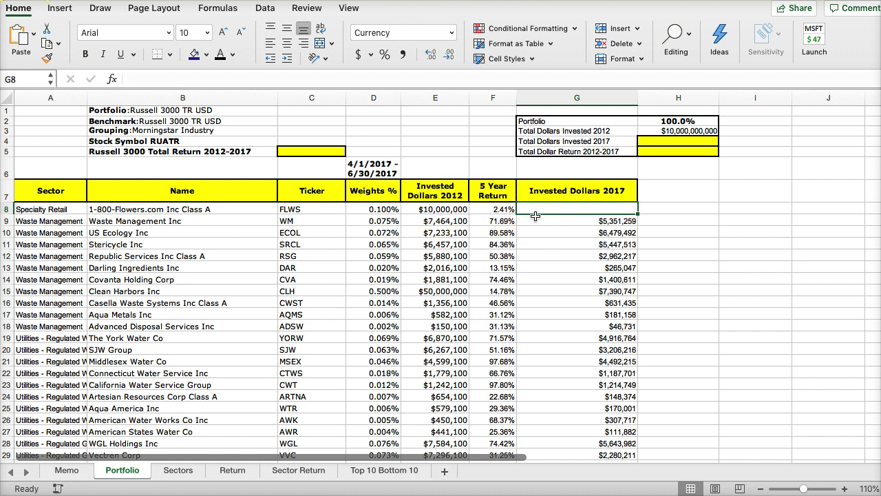
click(456, 209)
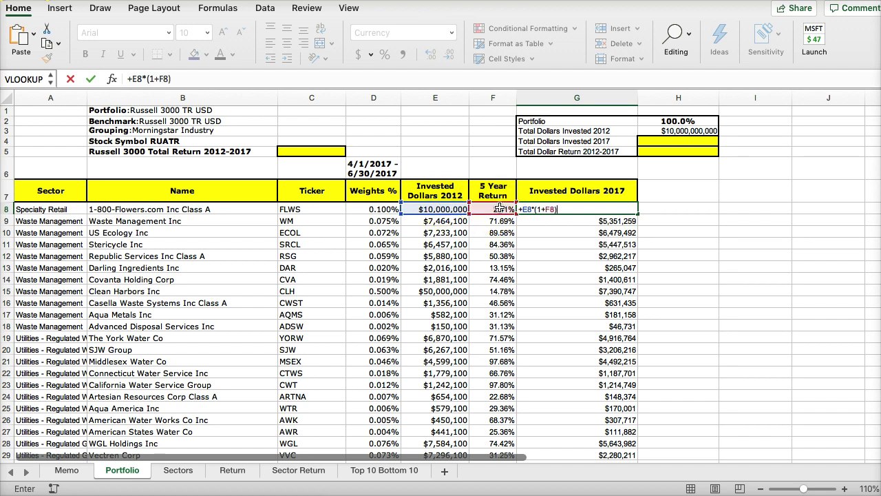
key(Return)
- Fill the corrected G8 formula down column G, remove the decimals from its values and narrow the column slightly
click(553, 208)
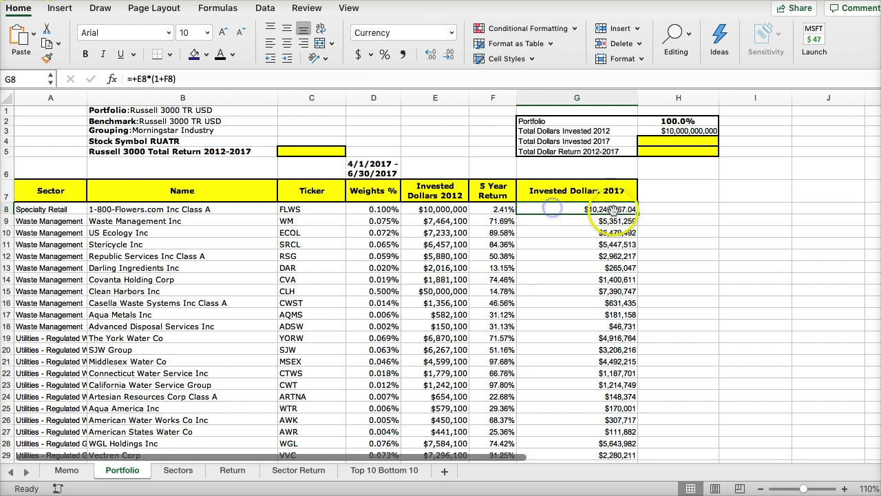
double_click(638, 216)
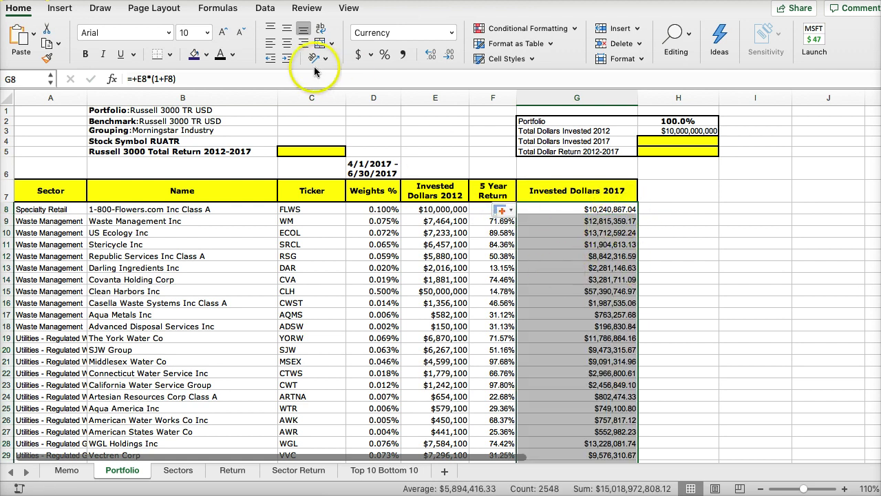
click(447, 55)
click(447, 54)
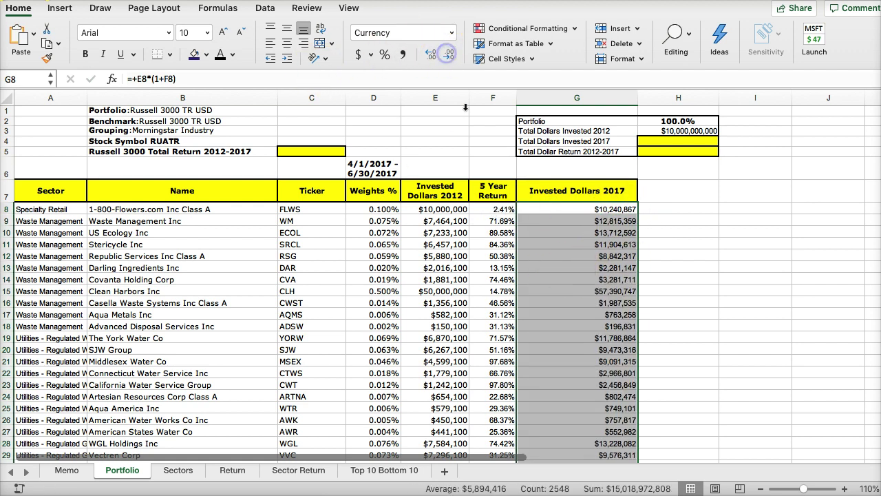
mouse_move(638, 106)
mouse_down()
mouse_move(646, 106)
mouse_move(606, 107)
mouse_move(621, 107)
mouse_up()
click(535, 235)
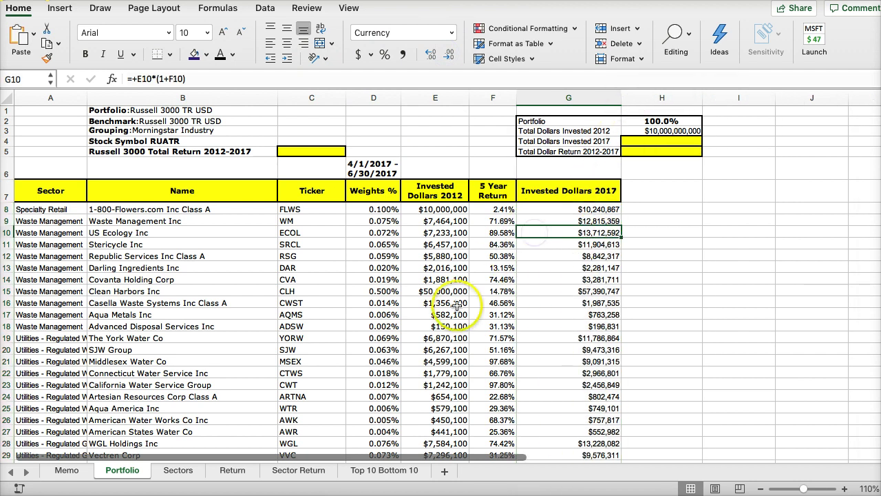
- Check task 4 on the Memo worksheet for what to calculate in H4 and H5, and return to the Portfolio worksheet
click(66, 470)
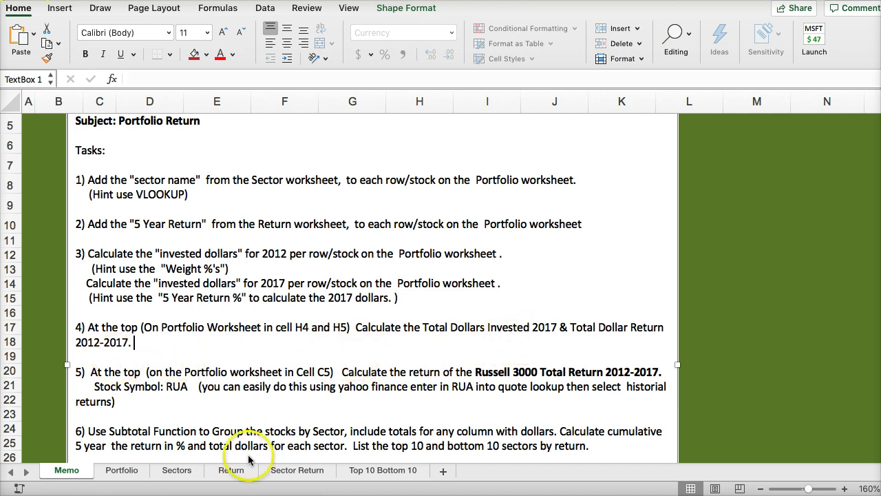
click(121, 470)
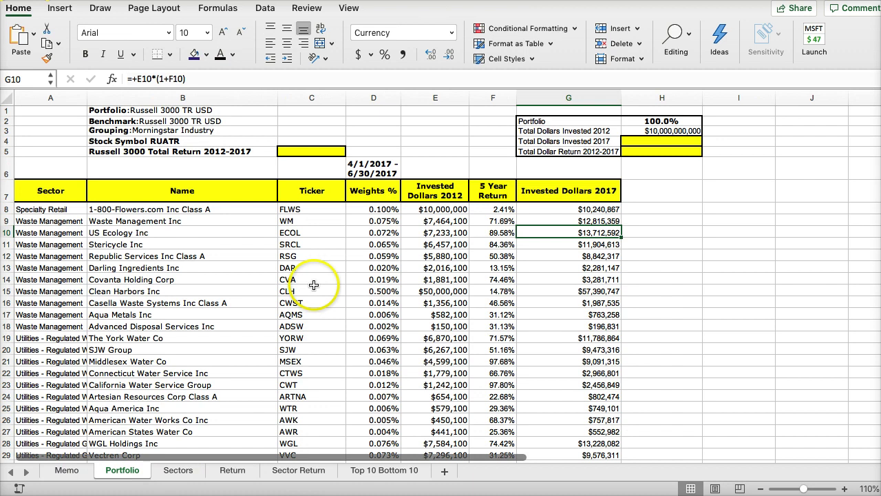
click(69, 471)
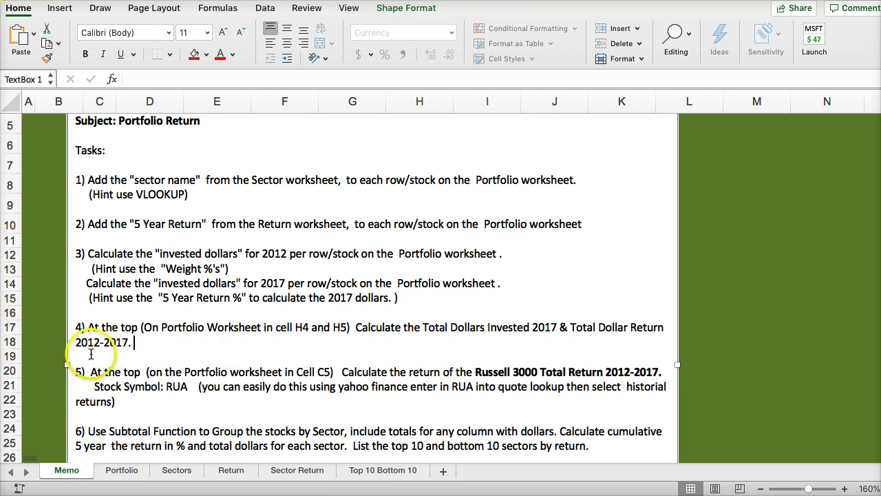
click(121, 469)
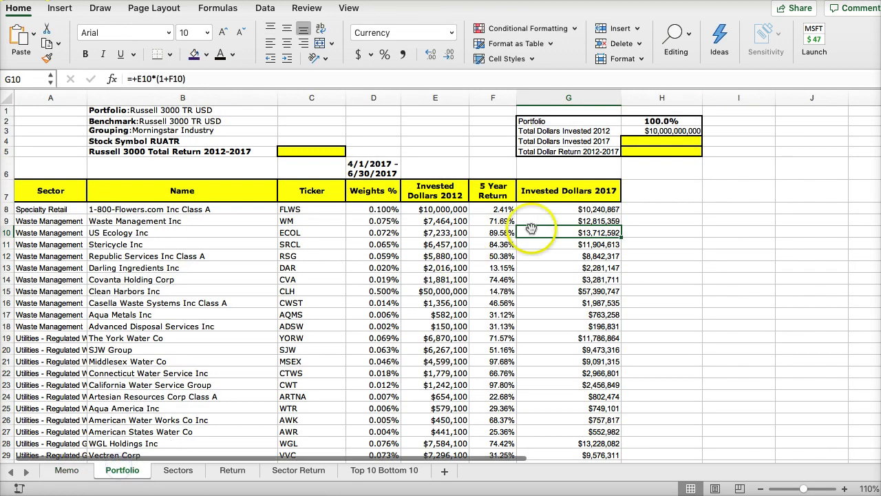
- Try to total the Invested Dollars 2017 range G8:G2555 in cell H4 with the SUM function
click(640, 140)
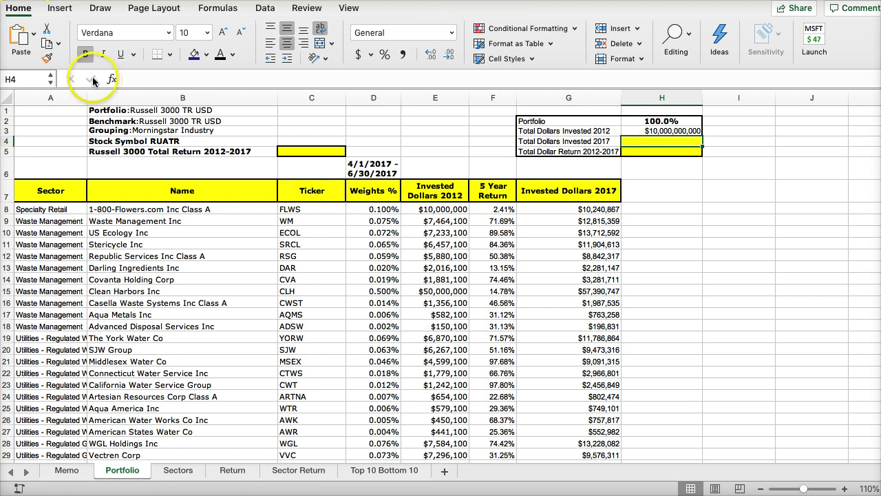
click(217, 9)
click(21, 43)
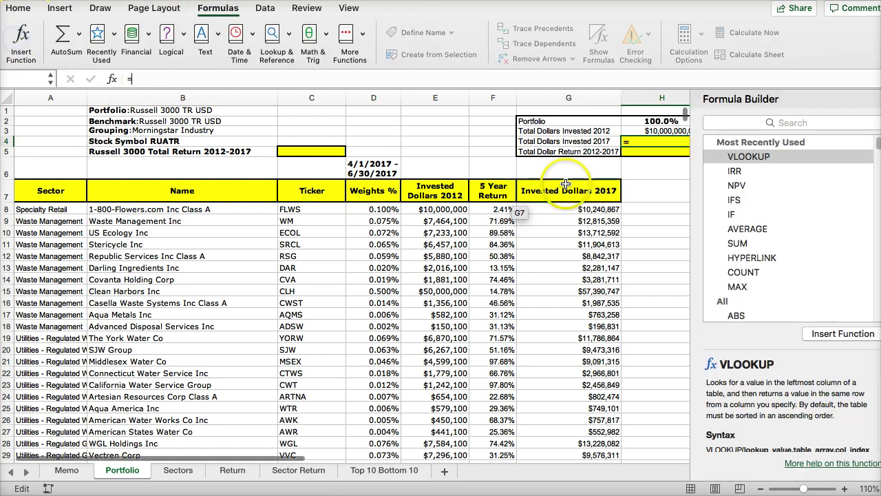
click(734, 244)
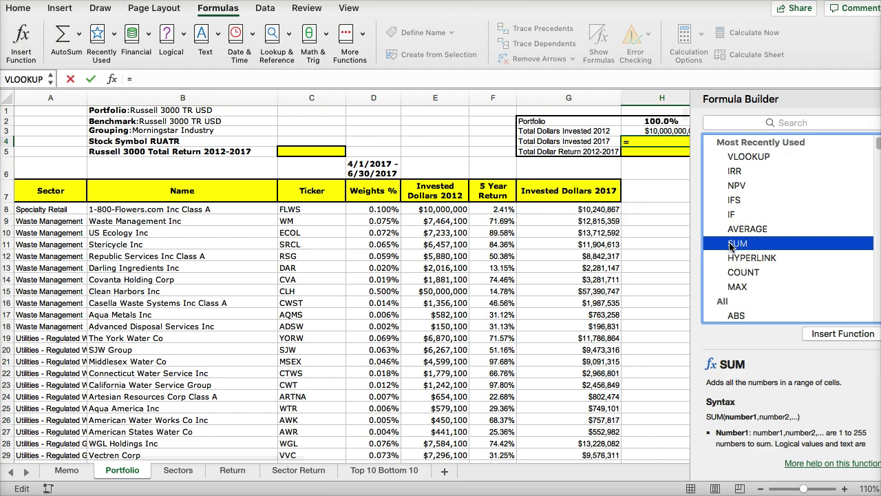
double_click(732, 245)
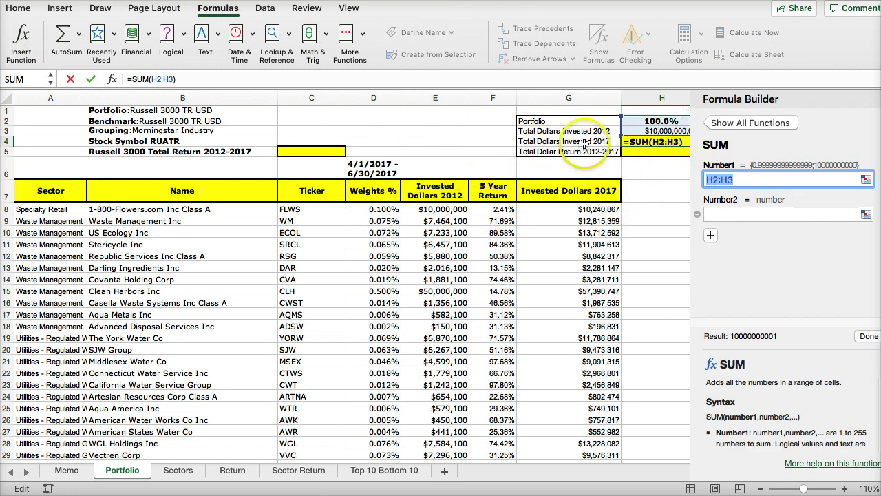
click(566, 209)
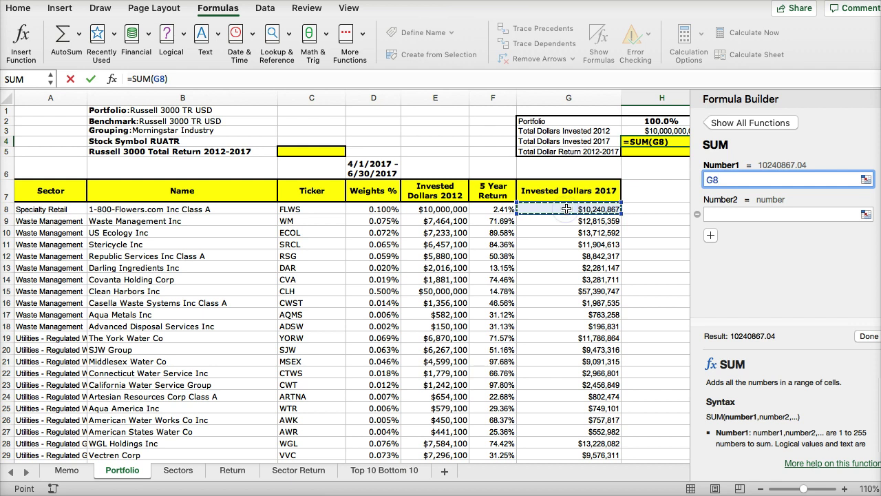
key(ctrl+shift+Down)
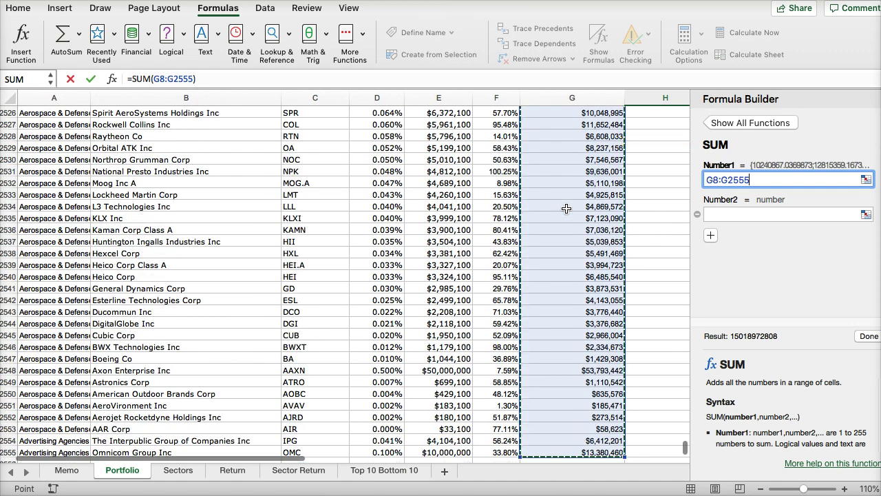
key(ctrl+BackSpace)
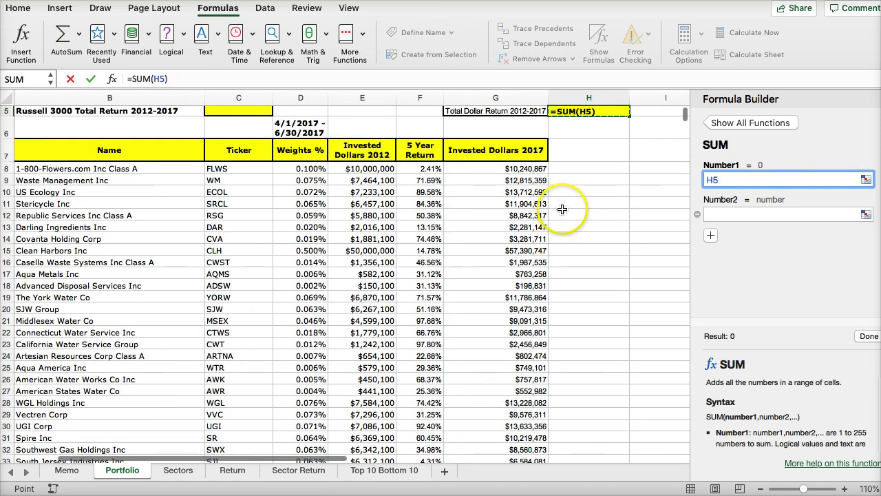
scroll(563, 209, up, 3)
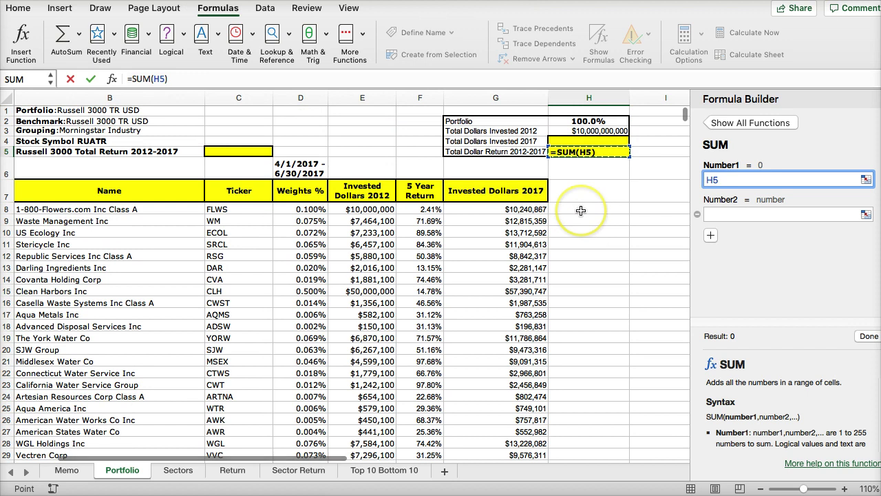
key(Escape)
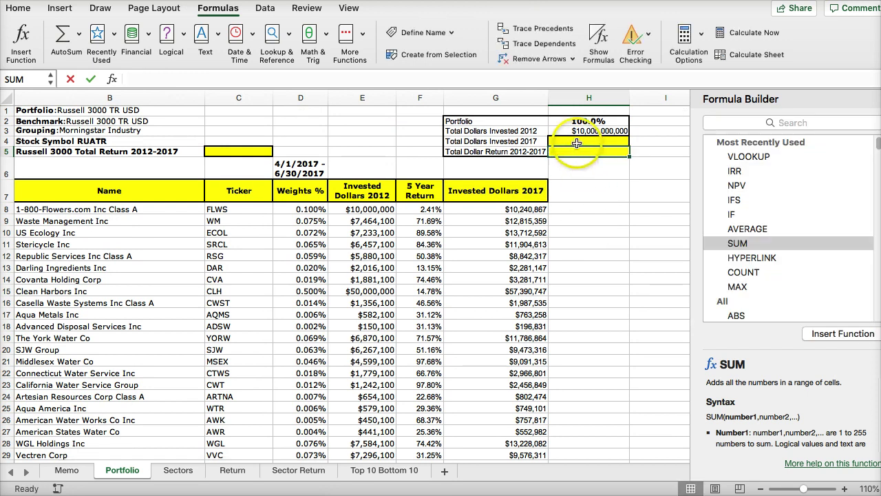
- Insert SUM in H4 again, try to replace its suggested range with G8:G2555, and accept the proposed formula correction
click(577, 143)
click(720, 244)
double_click(719, 245)
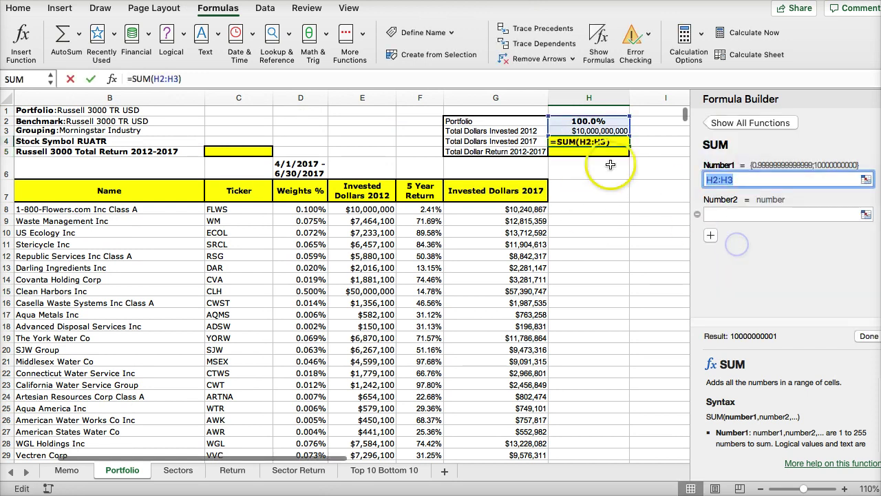
click(585, 141)
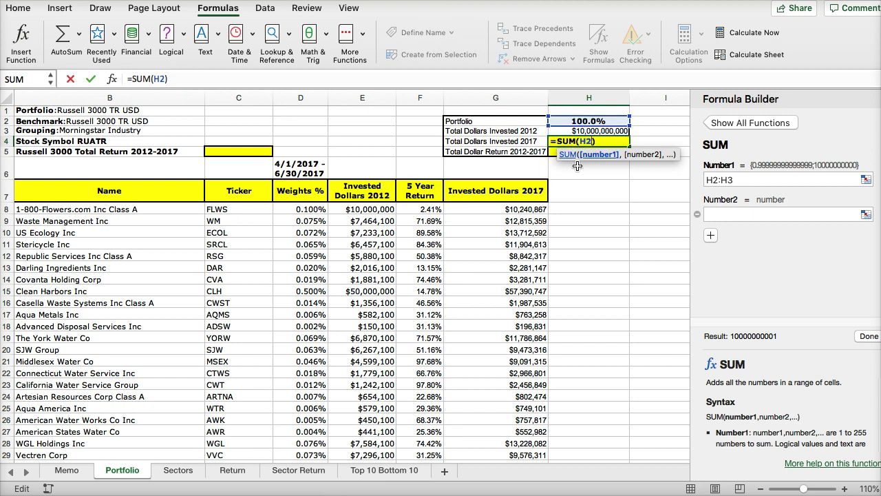
key(BackSpace)
key(BackSpace)
key(BackSpace)
key(BackSpace)
key(BackSpace)
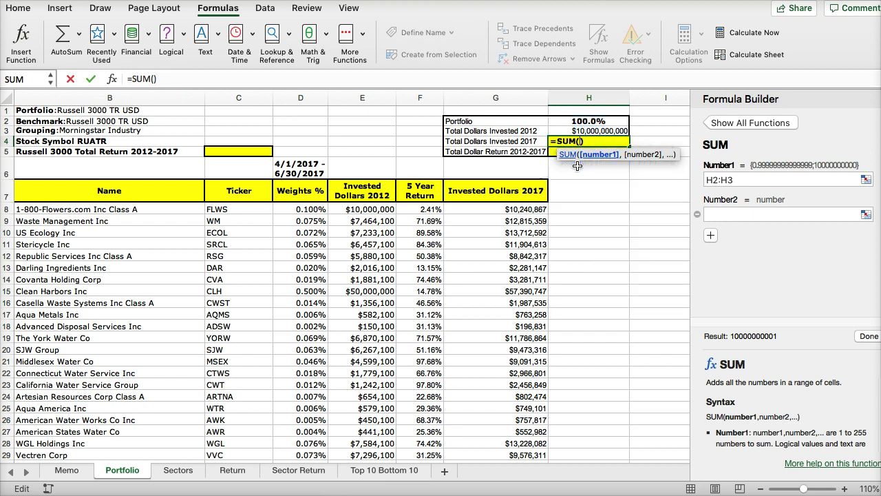
click(459, 206)
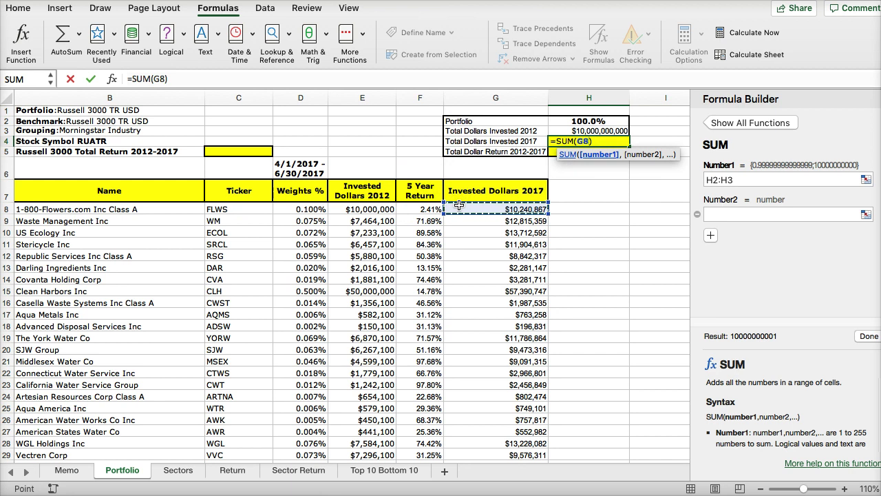
key(super+shift+Down)
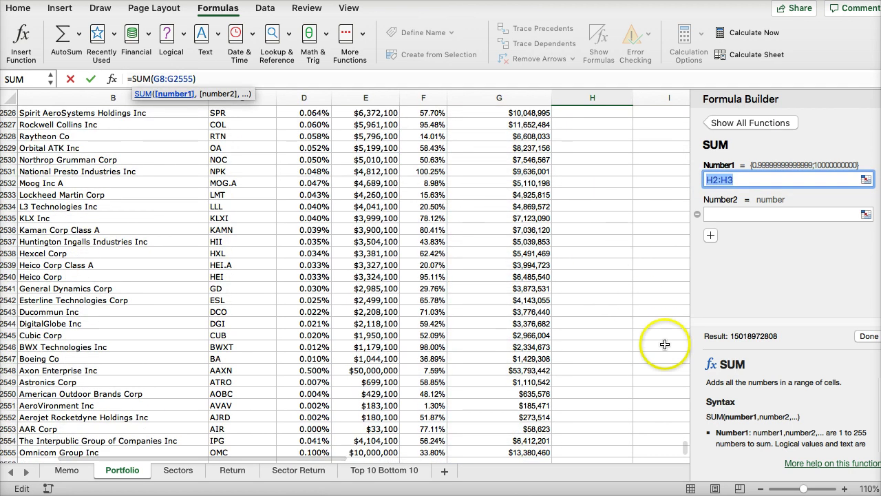
key(Return)
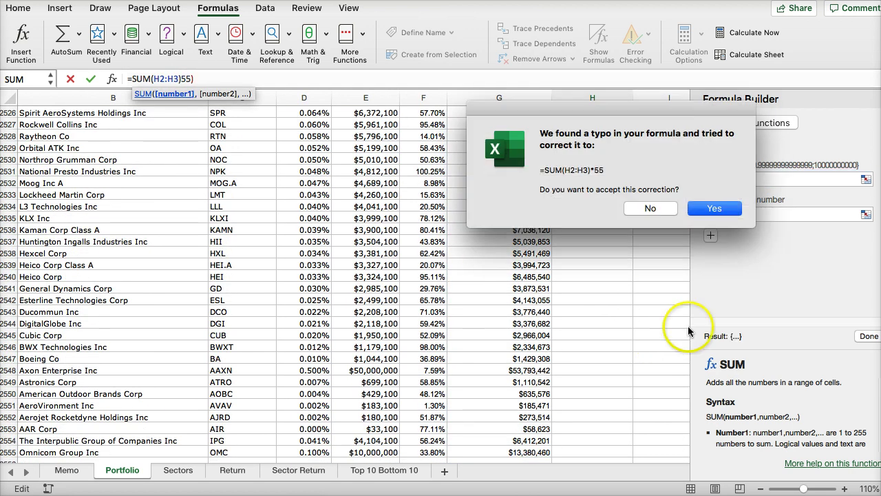
click(709, 208)
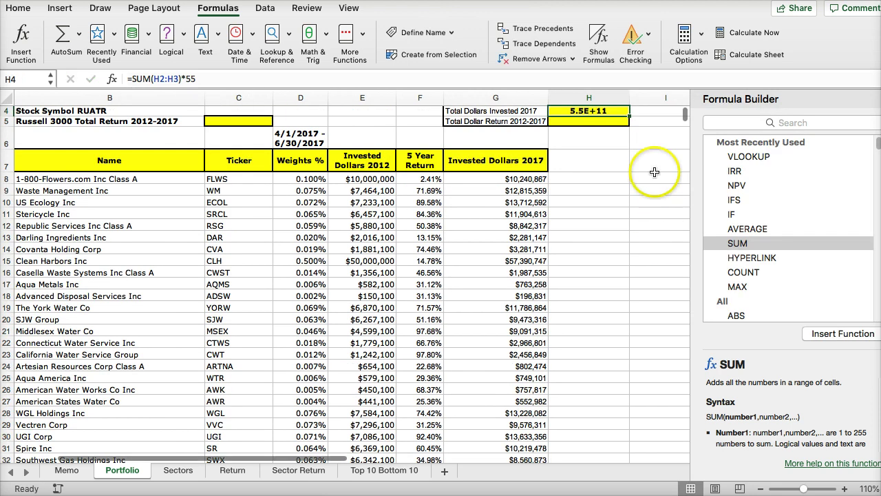
- Remove the *55 multiplier from the H4 formula and clear the incorrect Total Dollars Invested 2017 entry
scroll(622, 163, down, 2)
scroll(622, 164, up, 2)
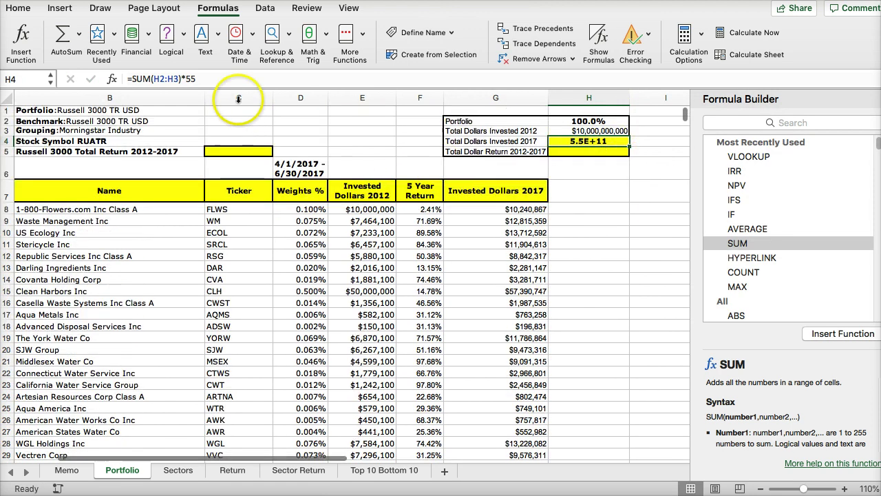
click(204, 79)
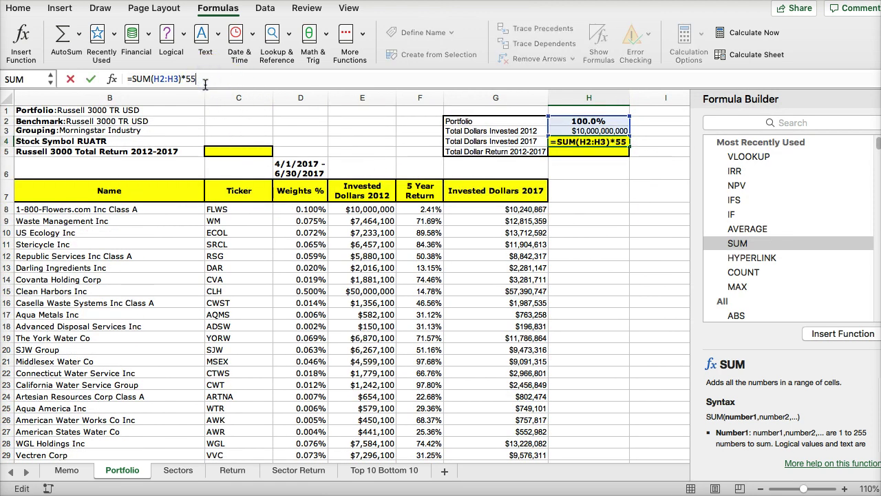
key(BackSpace)
key(BackSpace)
key(BackSpace)
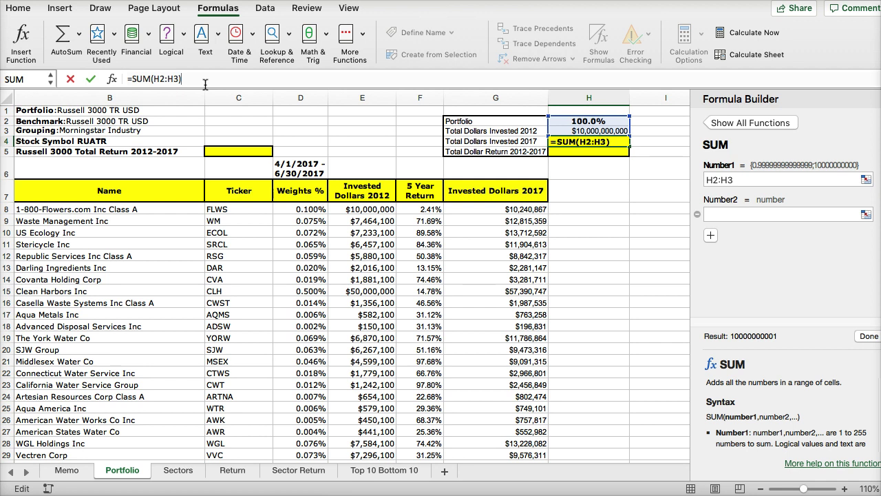
key(Return)
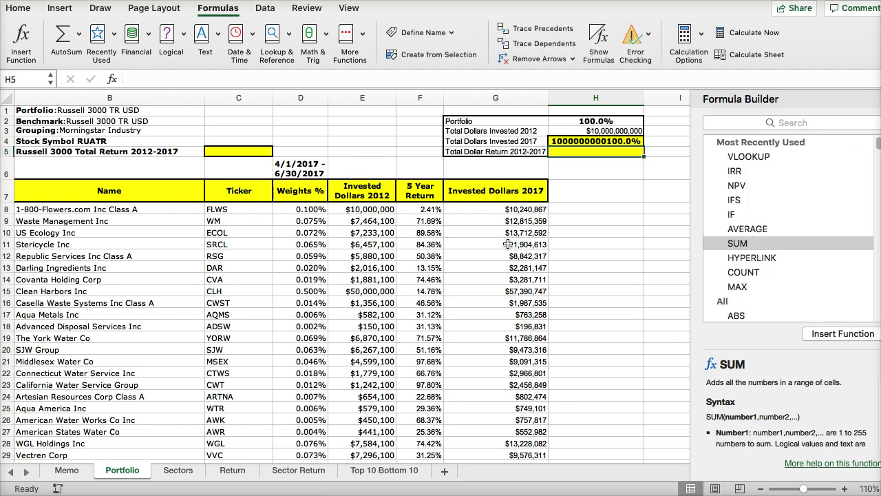
click(595, 143)
key(Delete)
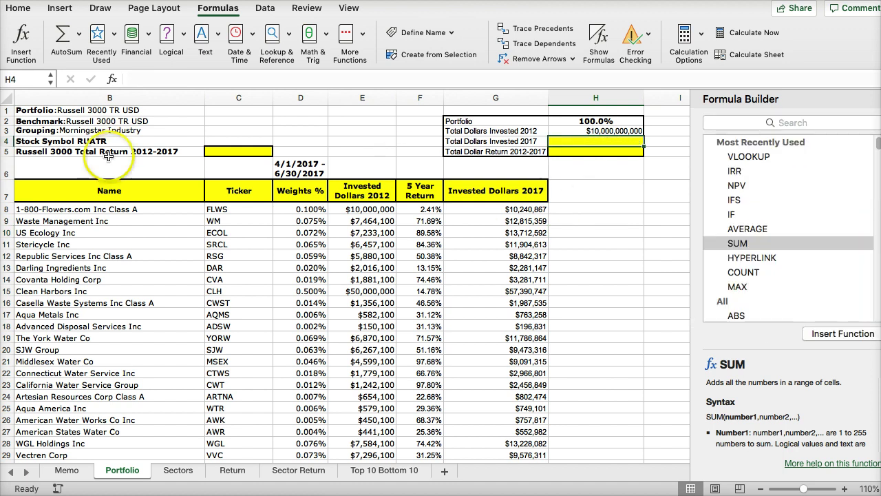
- Apply the Currency number format to the Total Dollars Invested 2017 cell H4
click(20, 8)
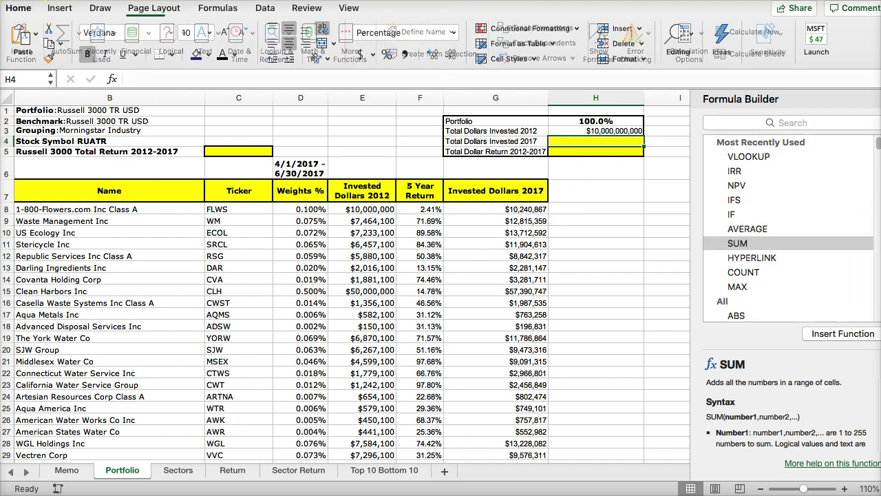
click(447, 36)
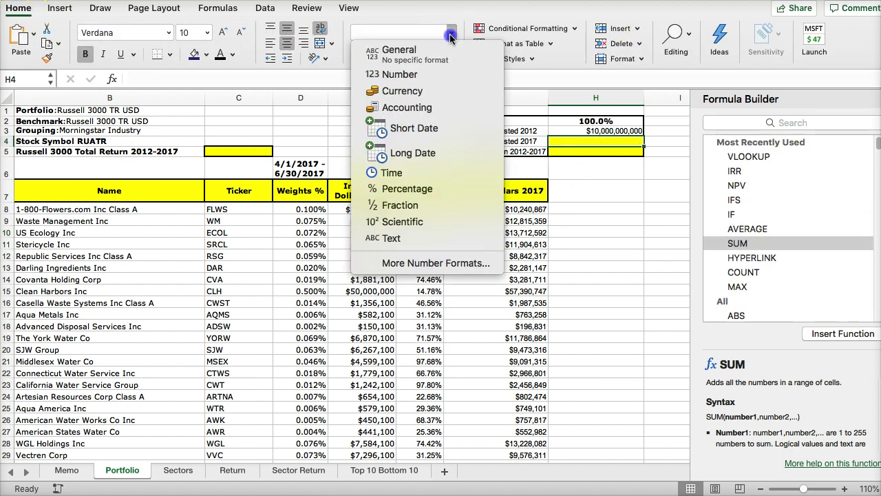
click(414, 89)
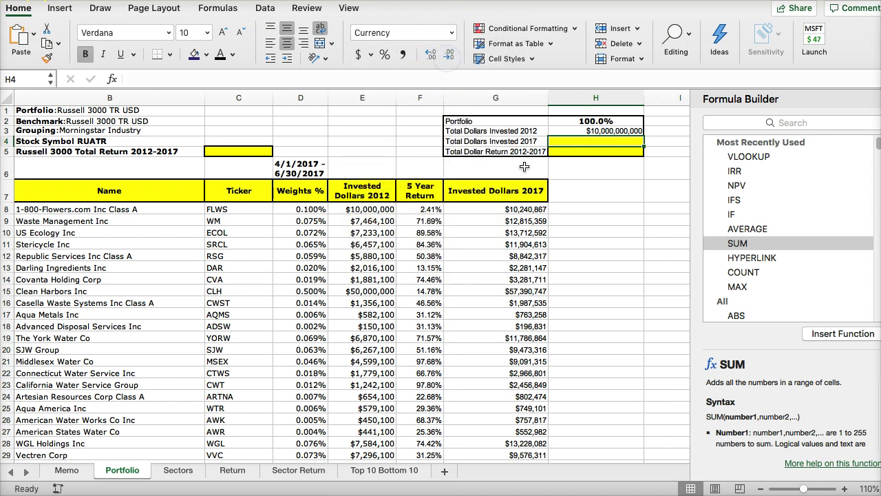
- Total the Invested Dollars 2017 column in cell H4 with the formula +sum(G8:G2555)
click(749, 247)
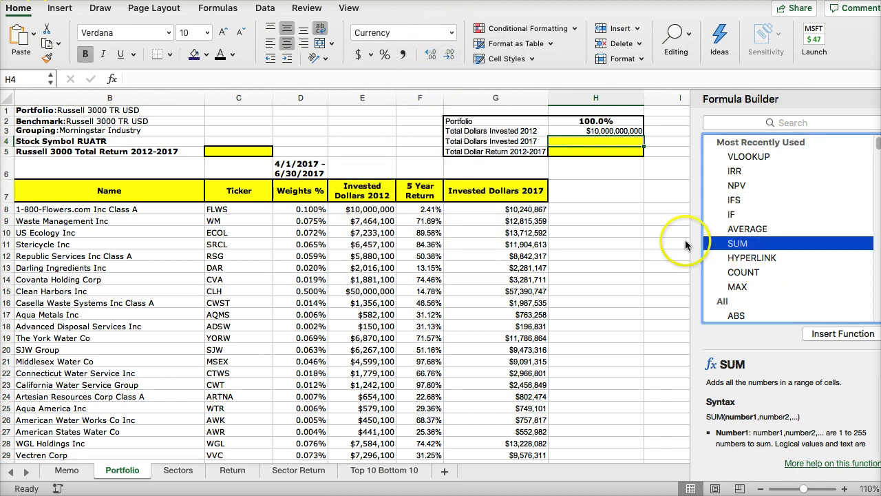
click(562, 141)
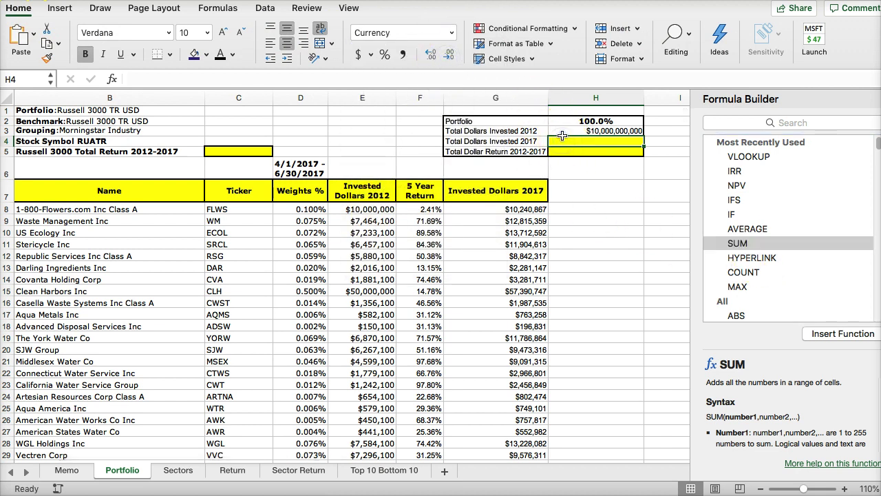
text(+)
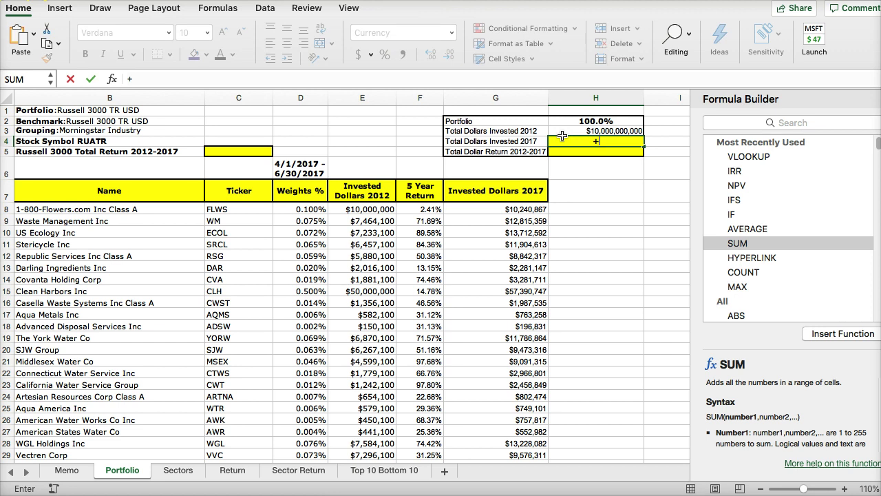
text(sum()
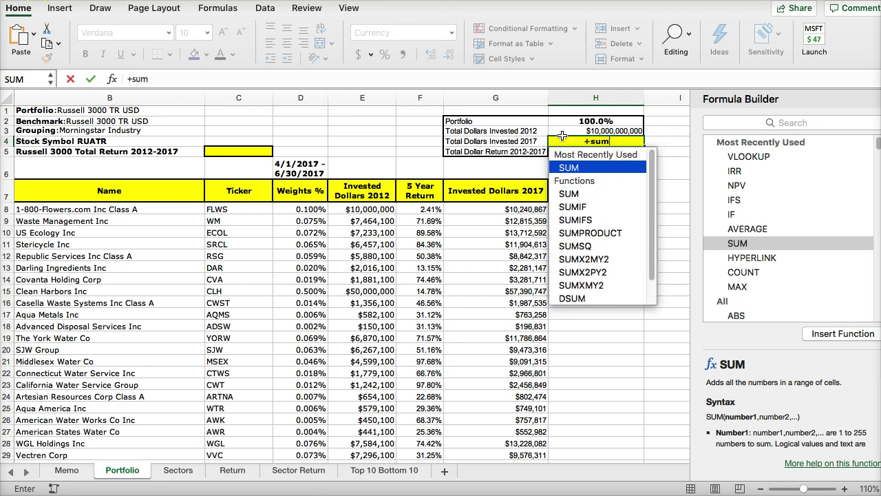
click(509, 209)
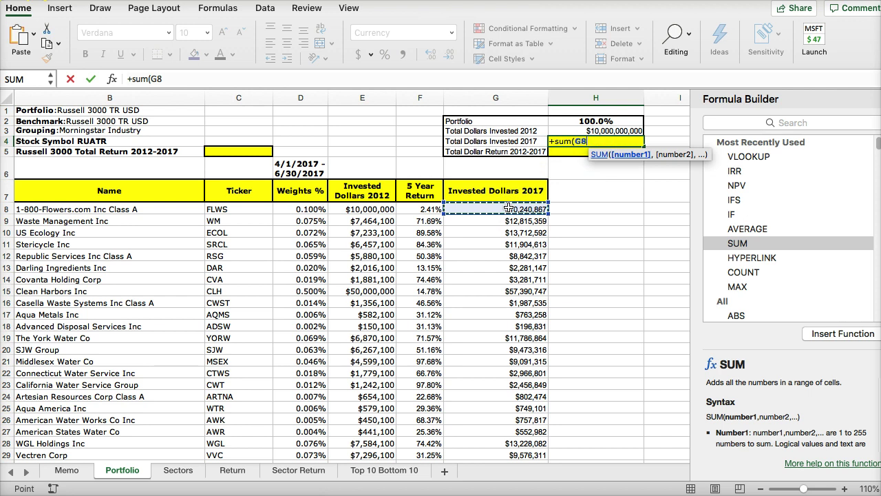
key(ctrl+shift+Down)
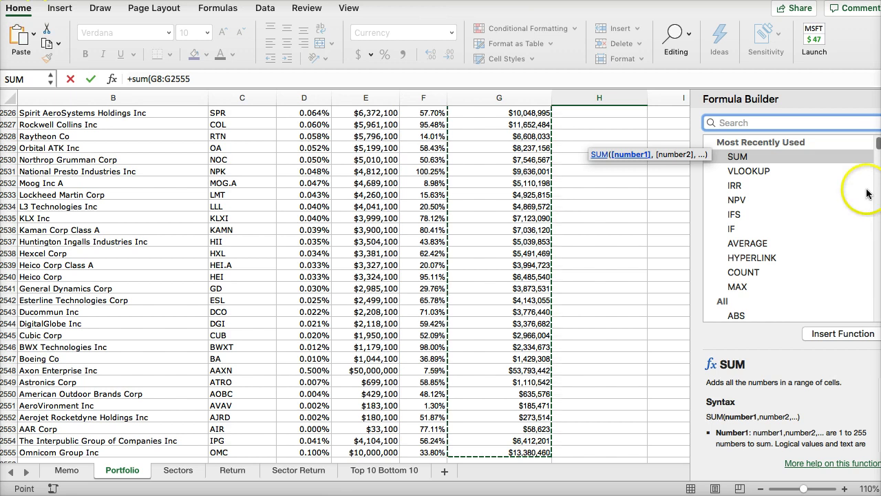
scroll(679, 148, up, 5)
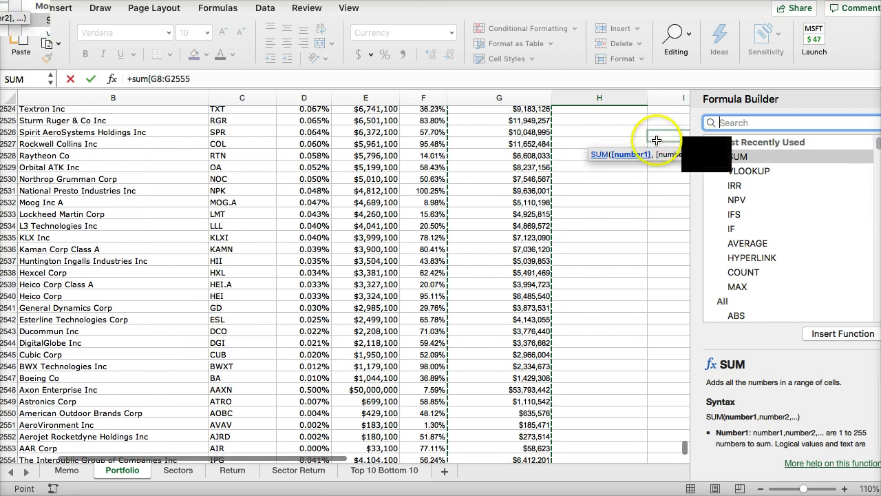
drag(685, 446, 686, 107)
drag(561, 197, 197, 79)
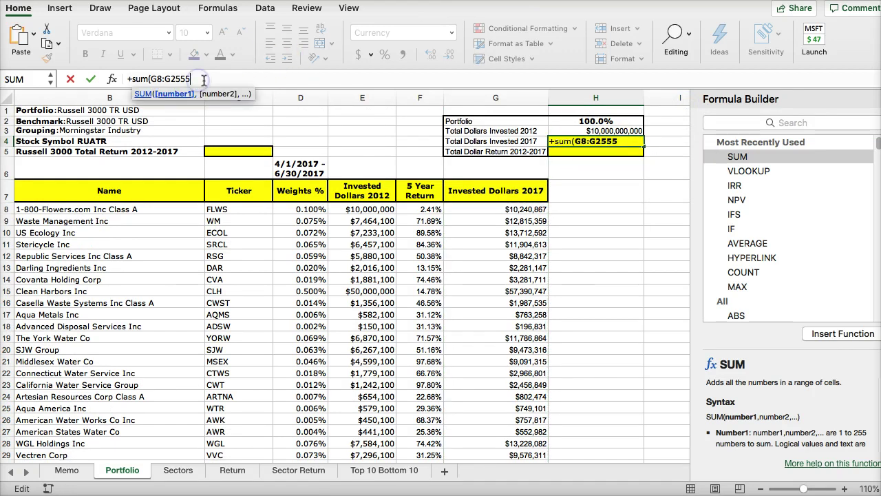
text())
key(Return)
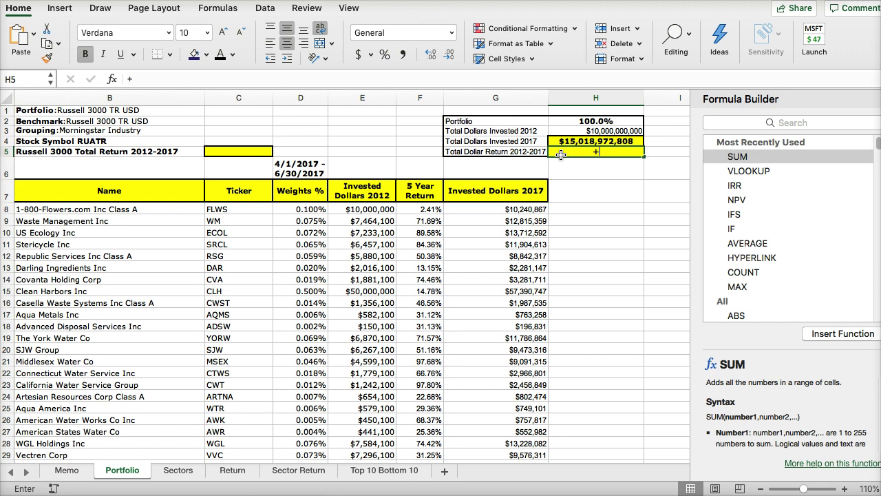
- Calculate Total Dollar Return 2012-2017 in cell H5 by subtracting the 2012 total in H3 from the 2017 total in H4
click(563, 140)
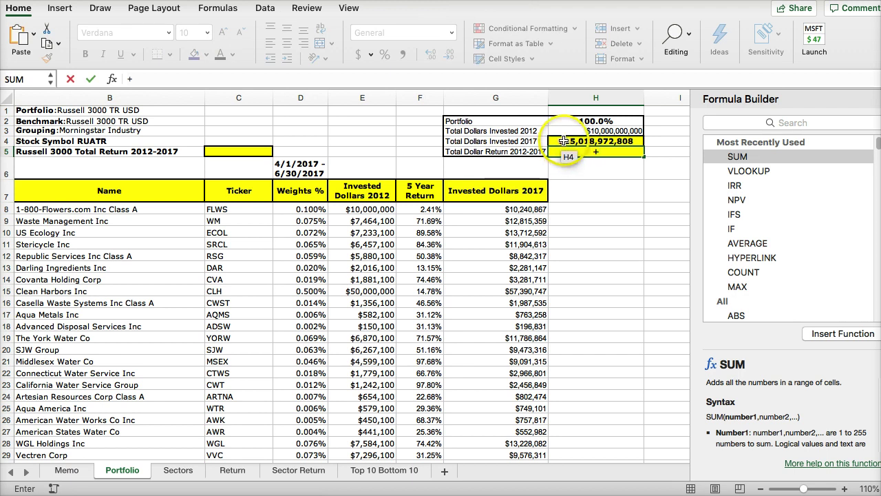
click(563, 140)
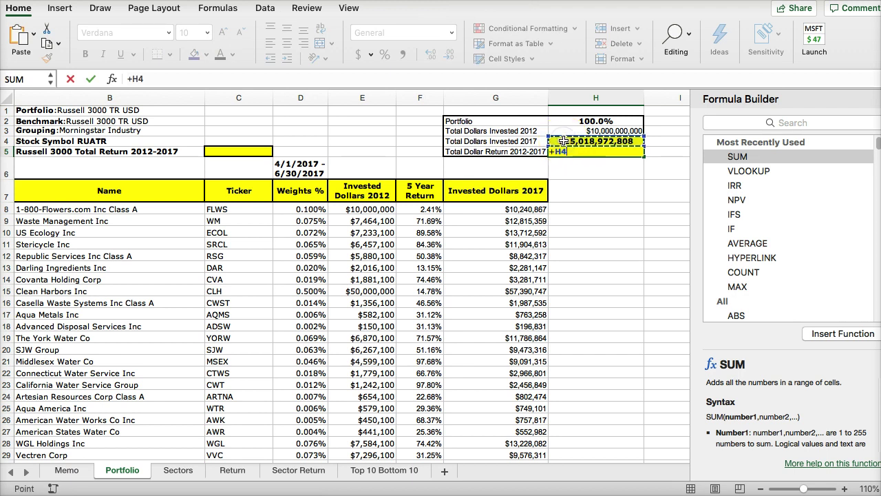
text(-)
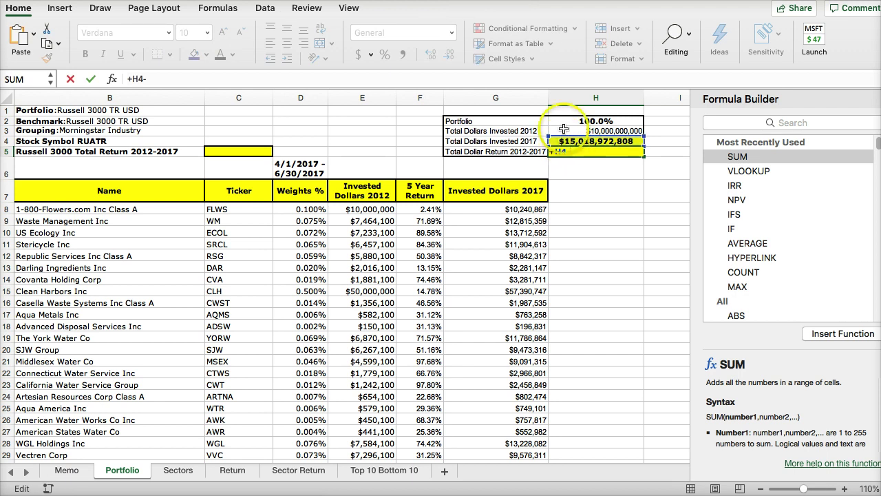
click(563, 131)
key(Return)
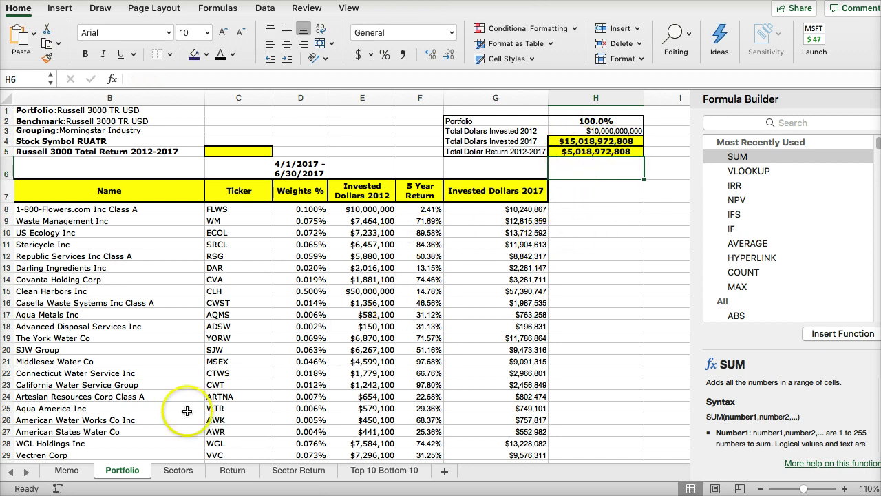
- Read task 5 on the Memo worksheet for the Russell 3000 return instructions, and switch to Yahoo Finance in the browser
click(66, 470)
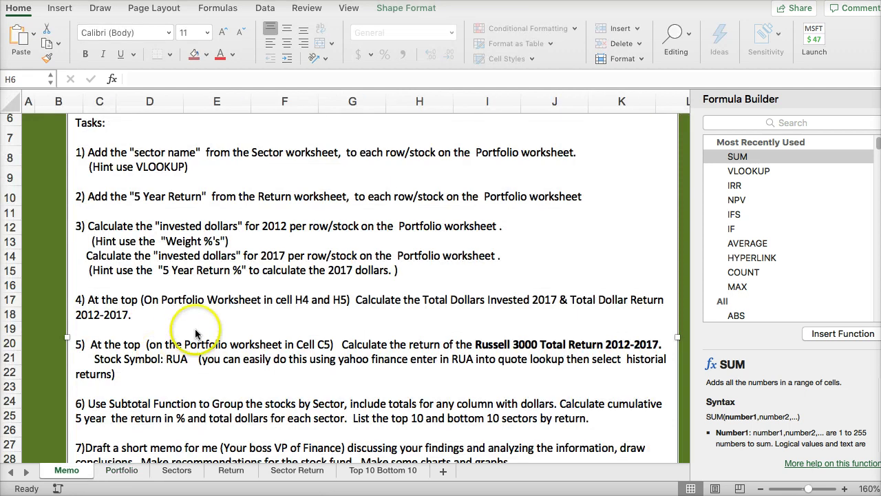
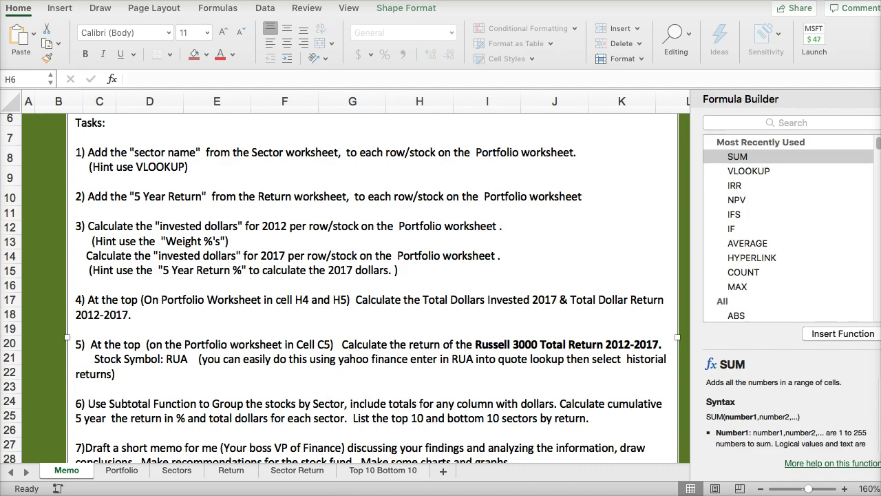
key(super+Tab)
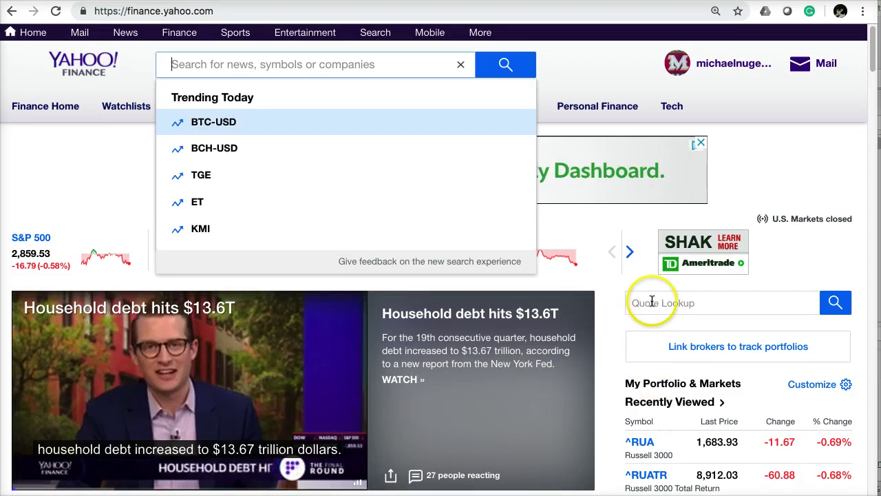
click(767, 144)
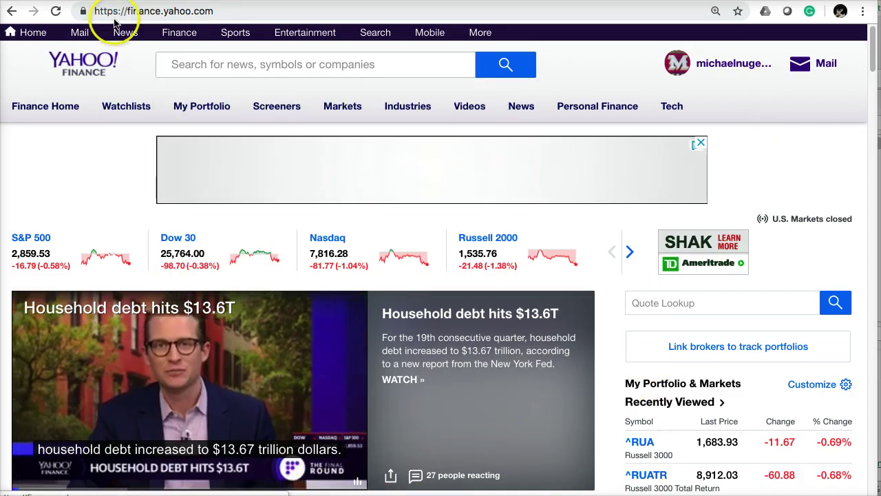
- Look up the quote symbol rua and open the historical data for the Russell 3000 (^RUA) index
click(665, 302)
text(rua)
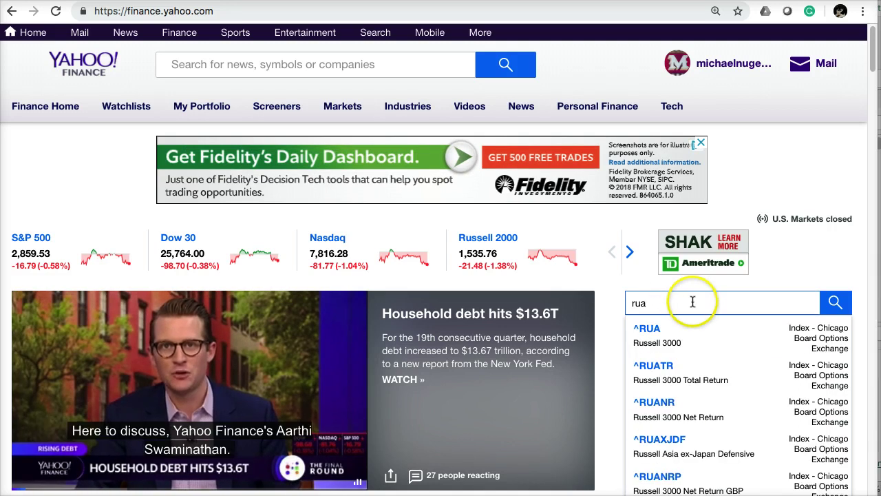
click(654, 336)
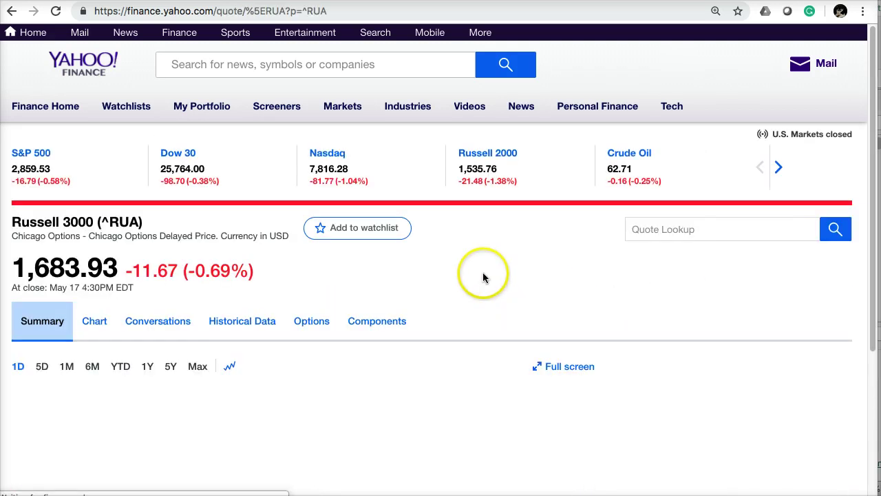
click(230, 411)
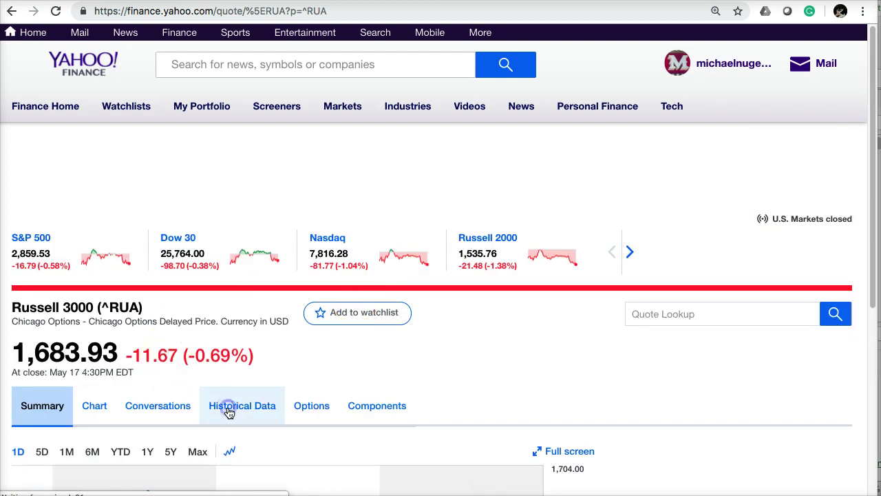
scroll(307, 362, down, 3)
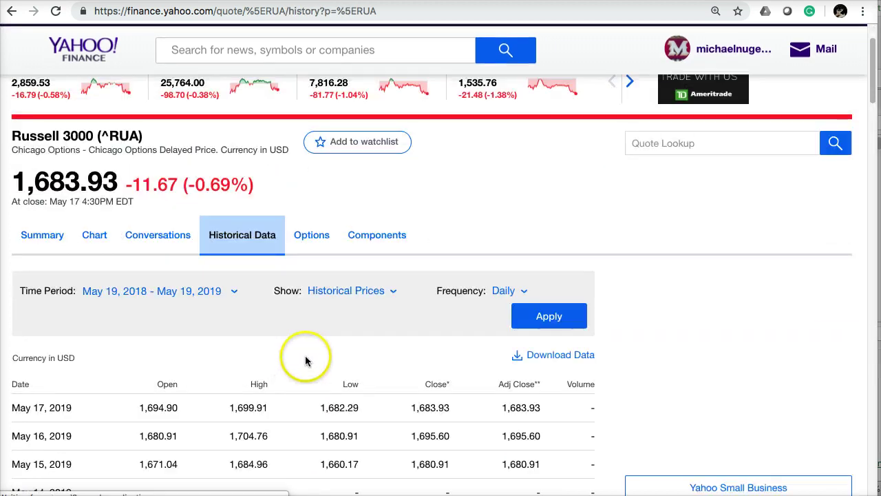
scroll(306, 361, down, 1)
scroll(147, 245, up, 4)
click(148, 244)
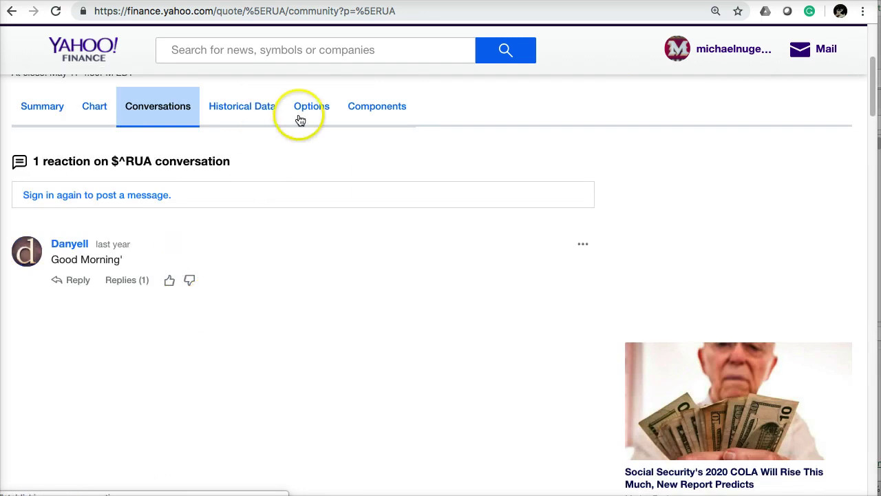
click(250, 111)
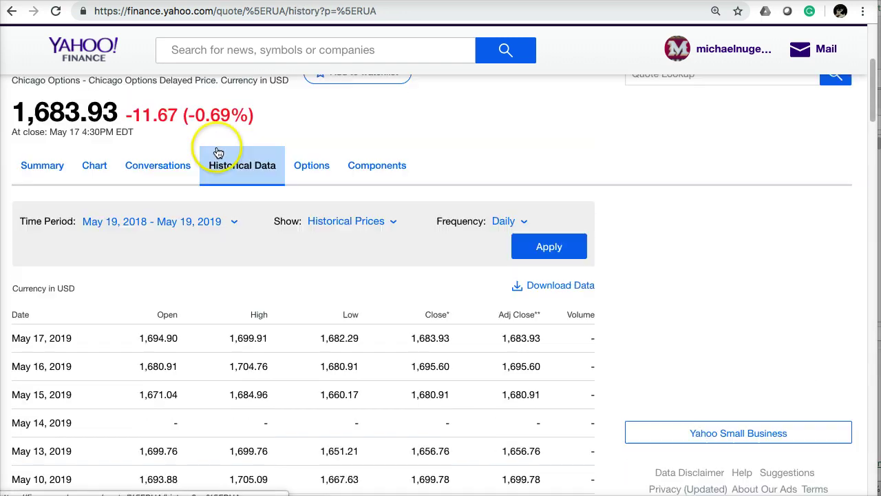
- Open the time period settings of the Russell 3000 historical prices
click(220, 222)
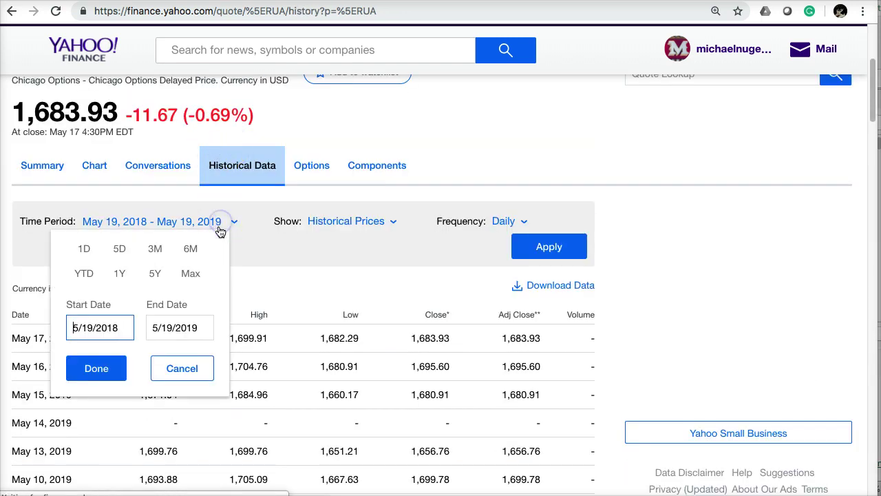
scroll(223, 307, down, 4)
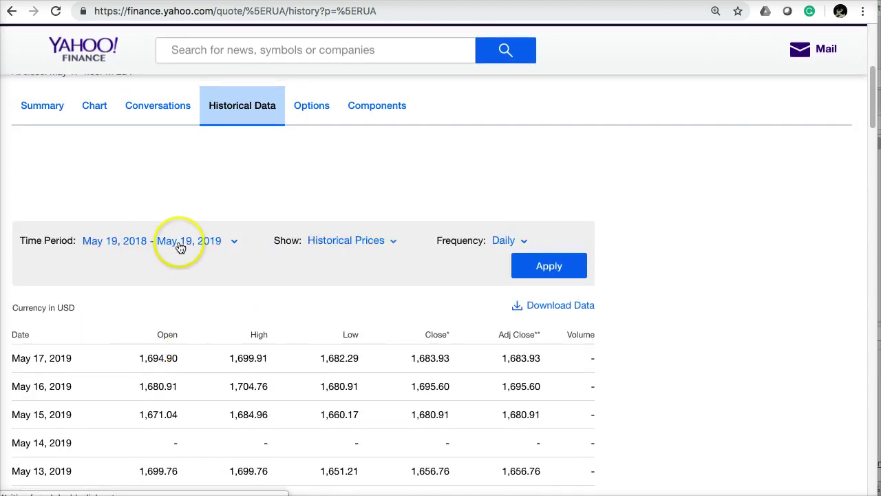
click(178, 242)
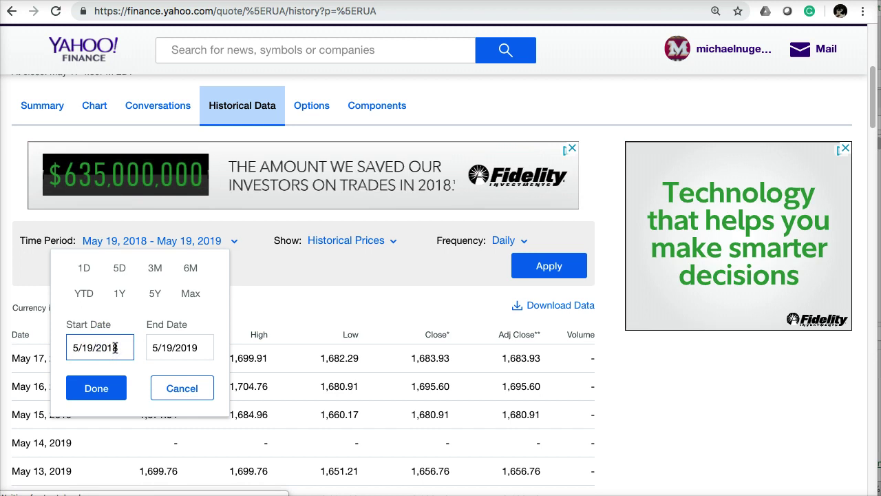
- Try to edit the start date in place, changing its year to 2012 and its month to 1
click(117, 348)
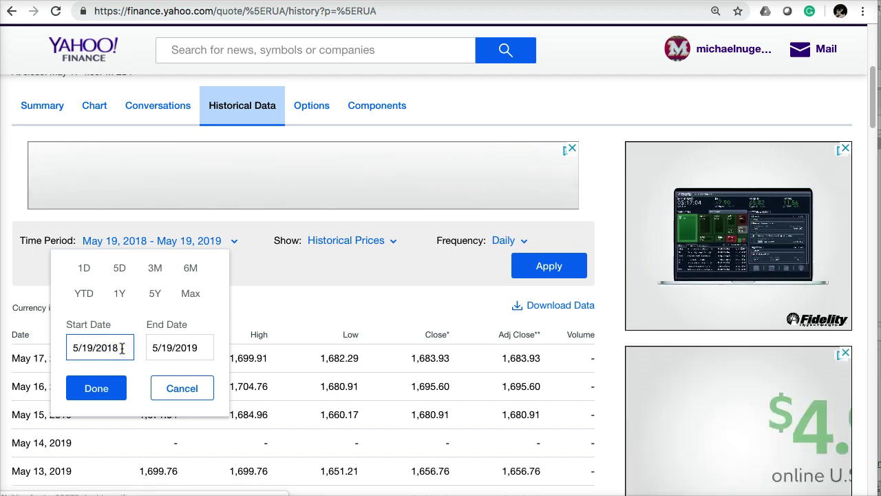
key(BackSpace)
text(2)
drag(99, 347, 78, 347)
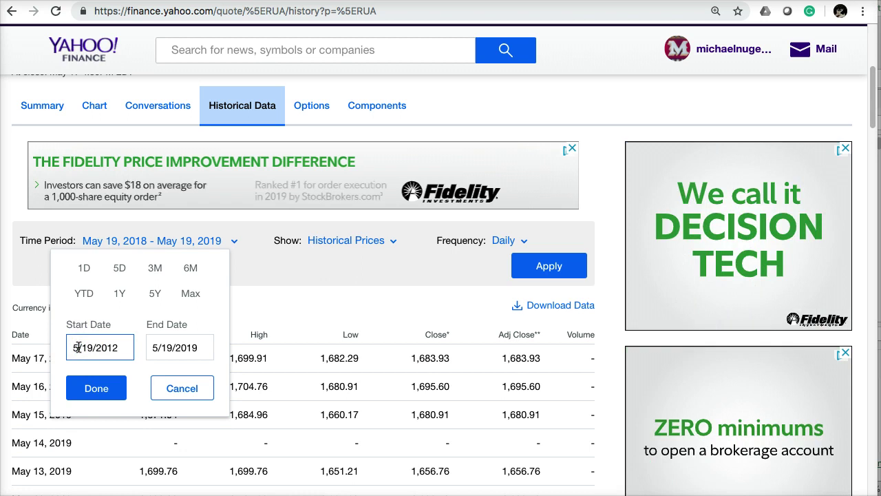
key(BackSpace)
text(1)
click(76, 347)
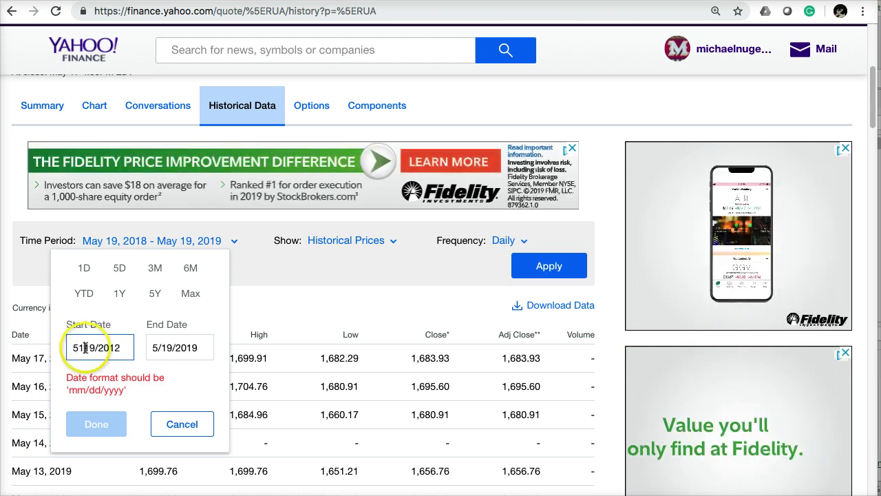
key(Delete)
key(Delete)
key(Delete)
key(BackSpace)
click(112, 347)
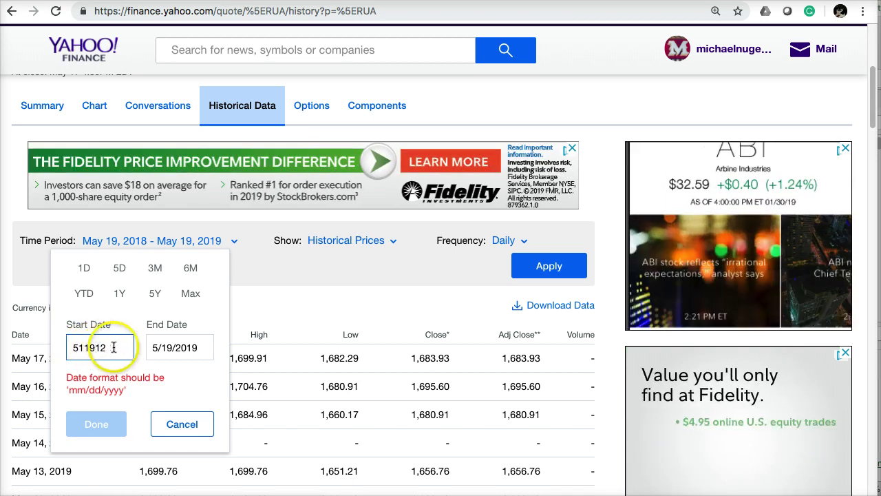
- Clear the malformed start date in the time period settings and set it to 01/01/2012
click(72, 347)
key(Delete)
key(Delete)
key(Delete)
key(Delete)
key(Delete)
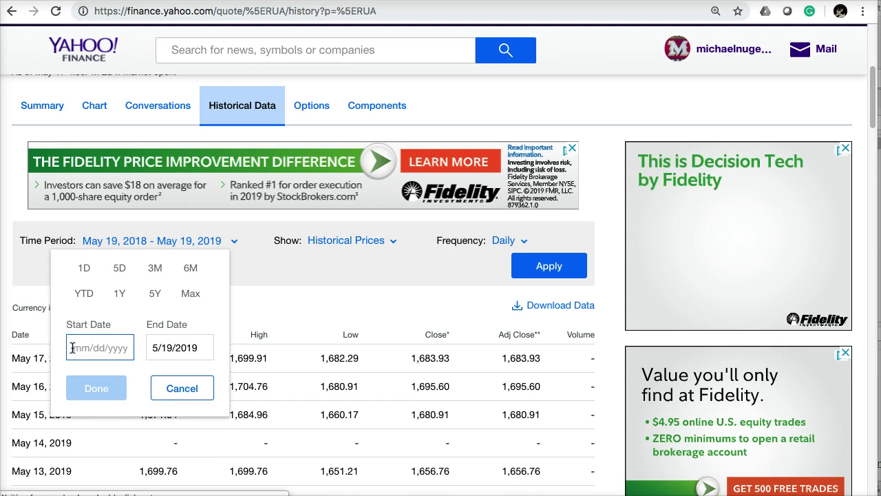
text(01)
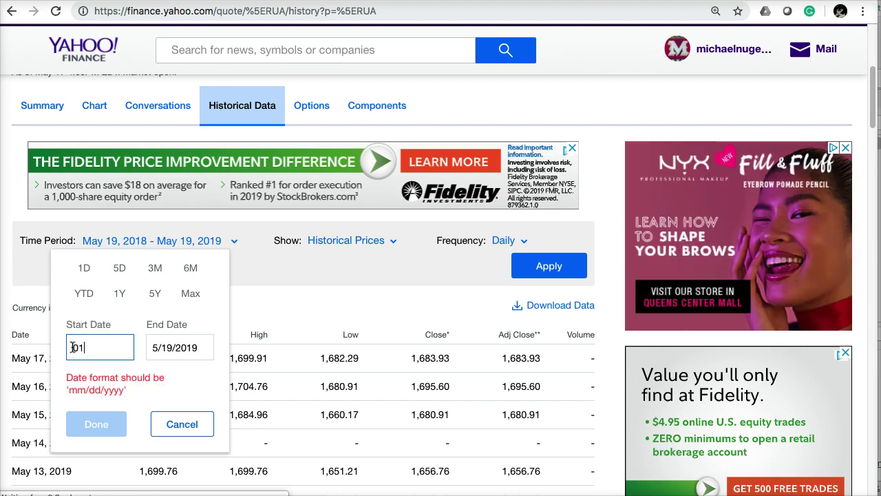
text(/01/)
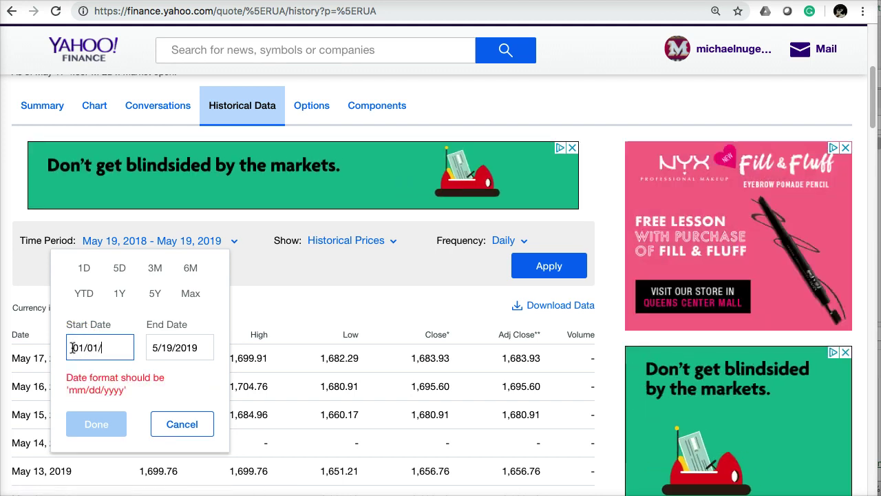
text(2012)
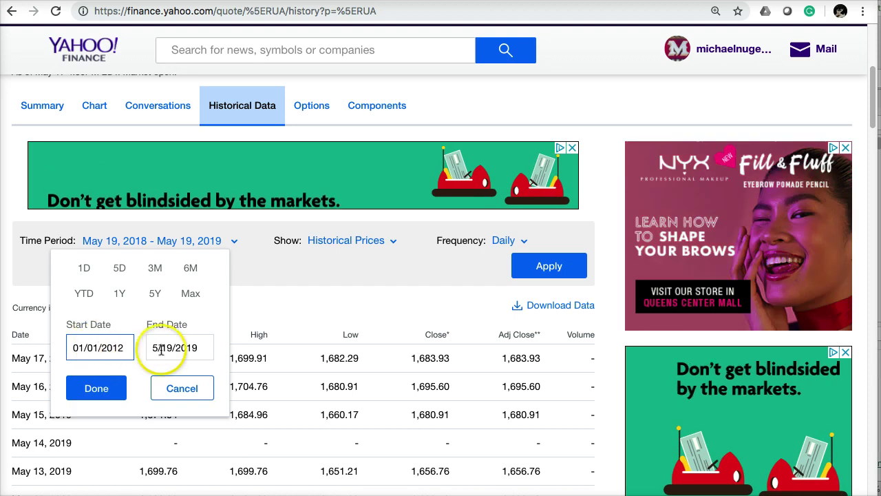
- Set the end date of the time period to 12/31/2017 and confirm the date range
drag(198, 348, 151, 349)
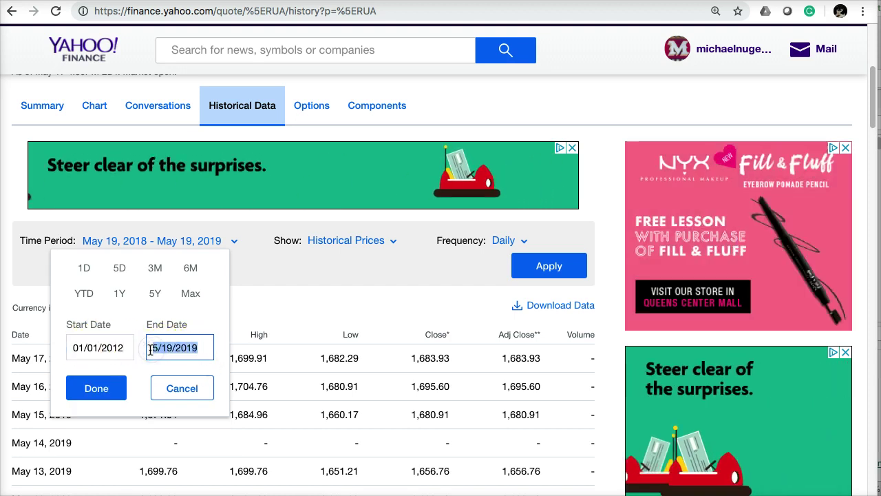
key(BackSpace)
text(01/)
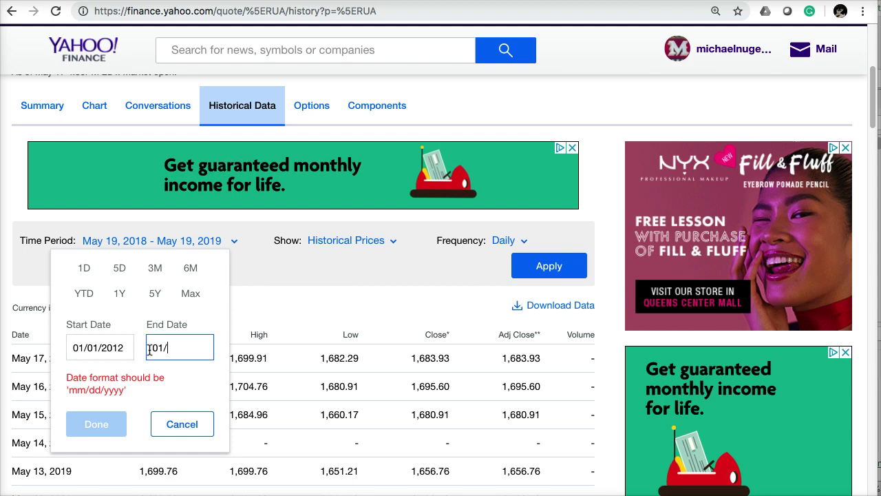
key(BackSpace)
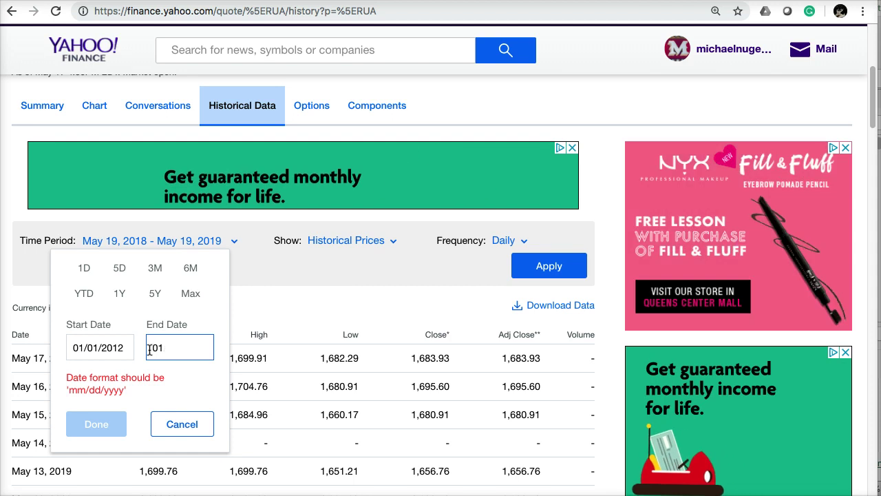
key(BackSpace)
key(BackSpace)
text(12)
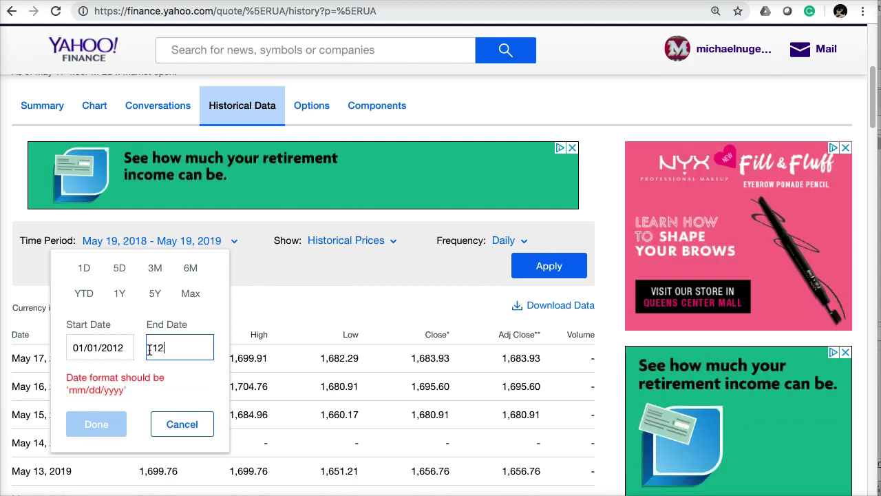
text(/31/)
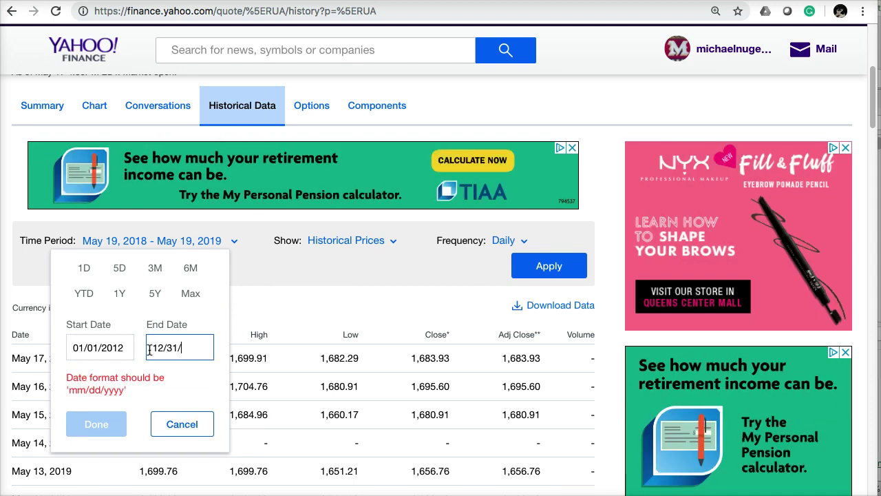
text(2017)
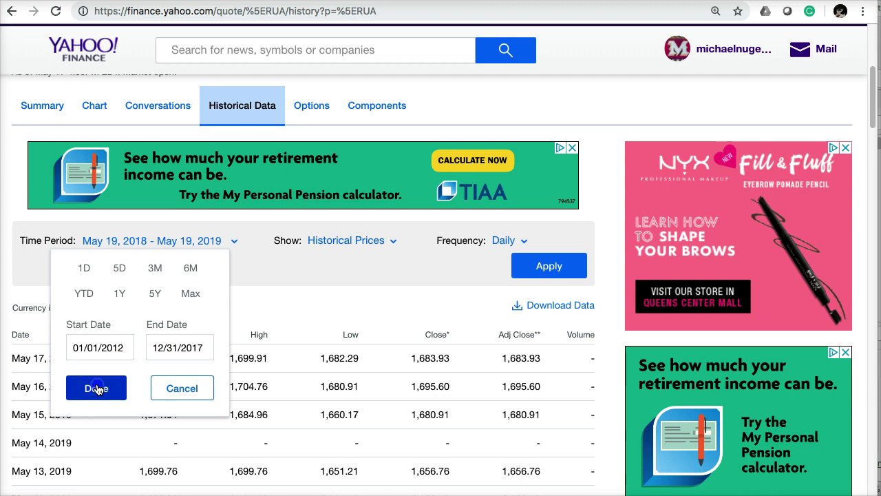
click(95, 388)
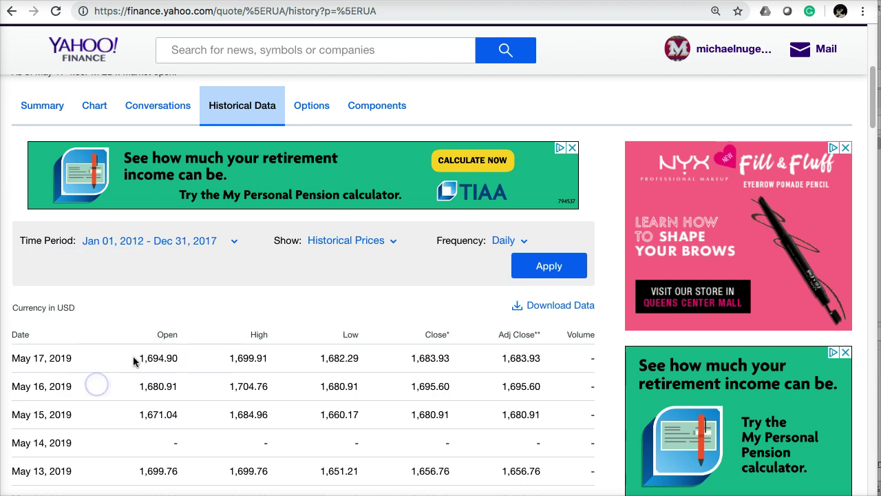
- Set the frequency of the historical prices to Monthly and apply the new settings
click(504, 240)
click(478, 328)
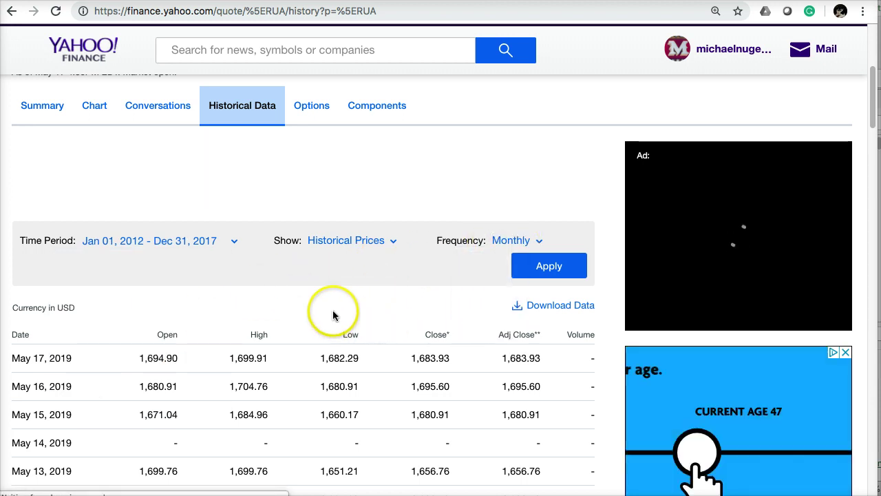
click(568, 275)
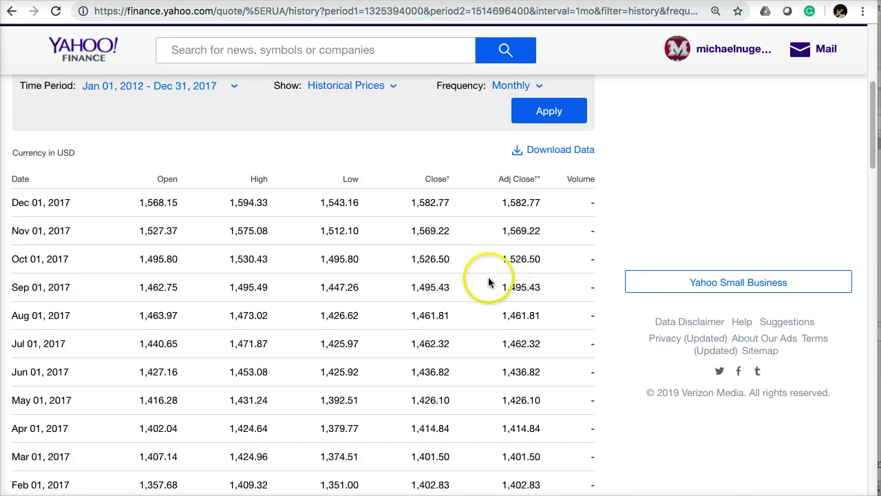
- Examine the monthly closing prices of the Russell 3000 for December 2017 and January 2012
scroll(481, 283, up, 2)
scroll(441, 298, down, 3)
scroll(439, 296, up, 1)
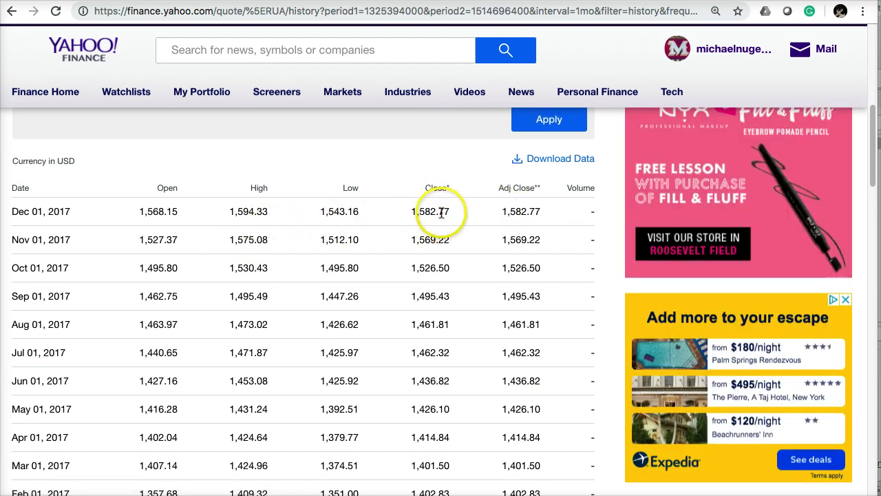
scroll(413, 248, down, 10)
scroll(423, 268, down, 10)
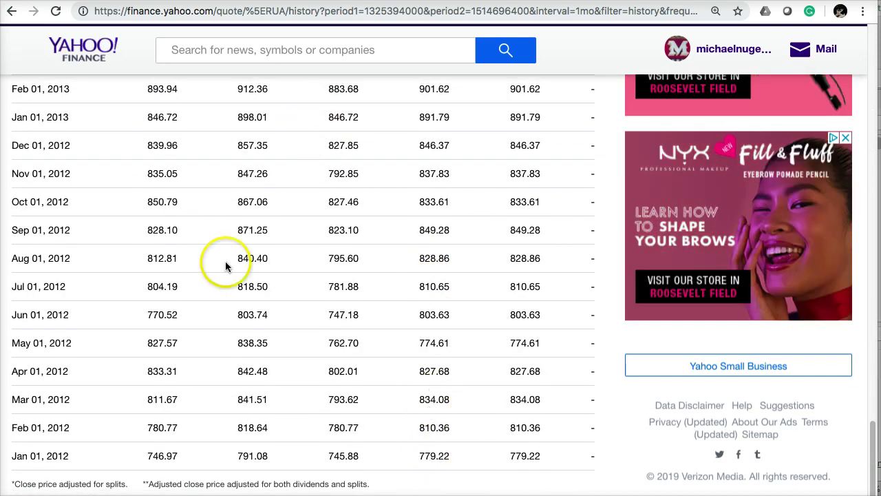
- Switch to Excel and enter the Russell 3000 return formula +(1583-779)/779 in cell C5 of the Portfolio worksheet
key(super+Tab)
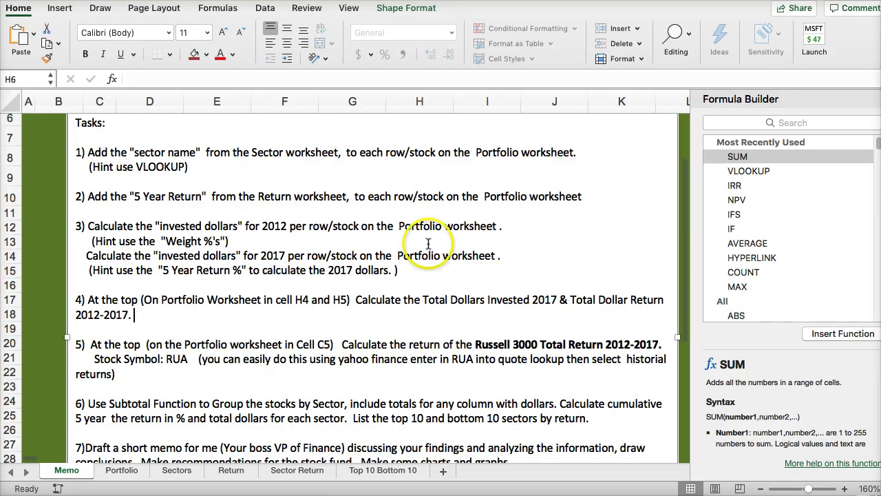
click(121, 471)
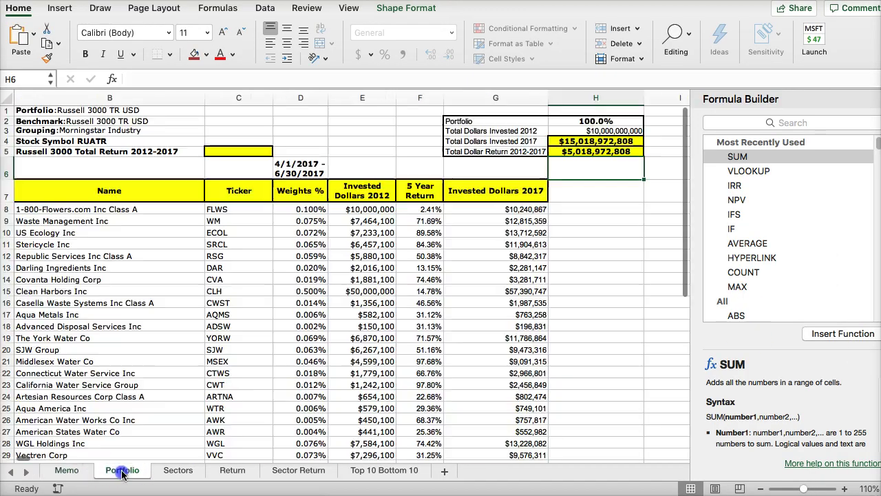
click(233, 151)
text(+1583-)
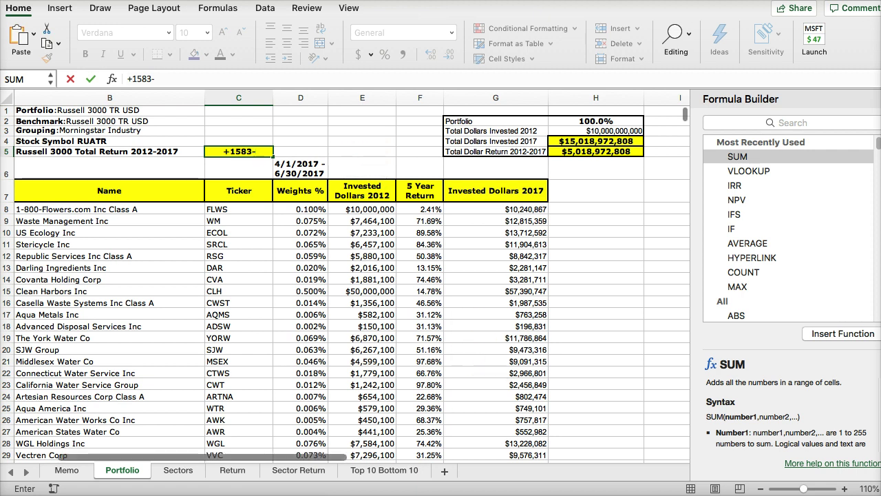
key(super+Tab)
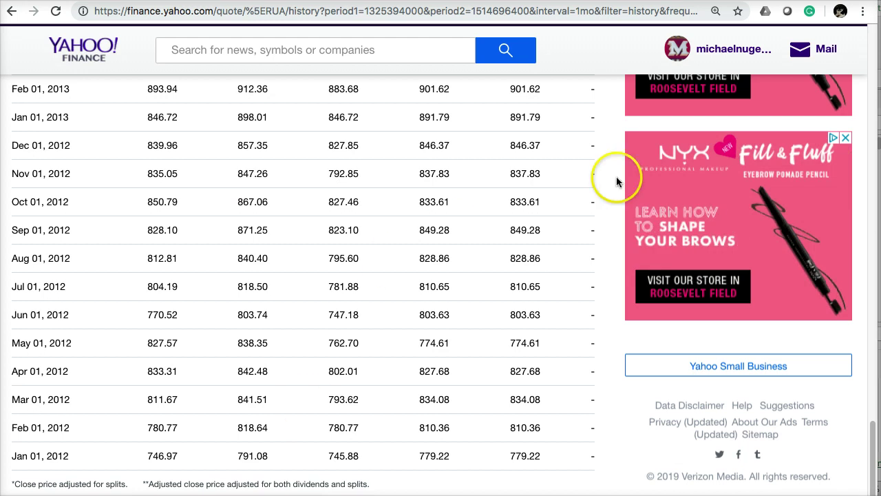
mouse_move(862, 55)
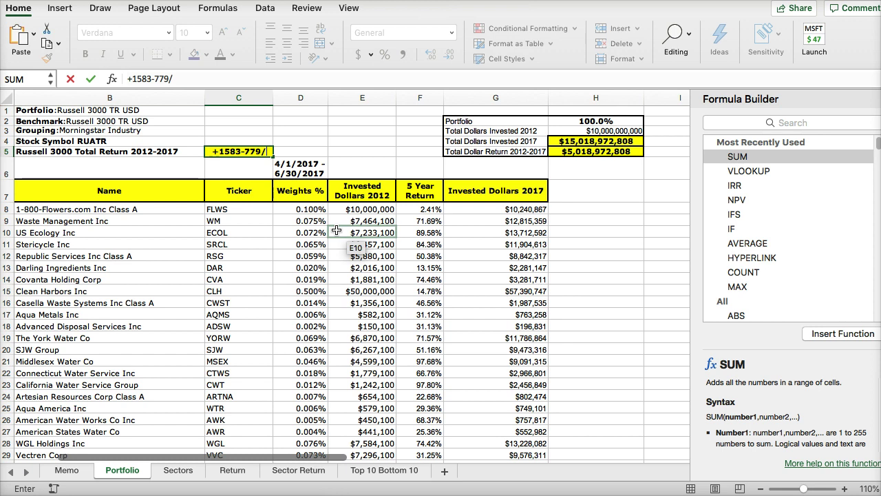
text(79)
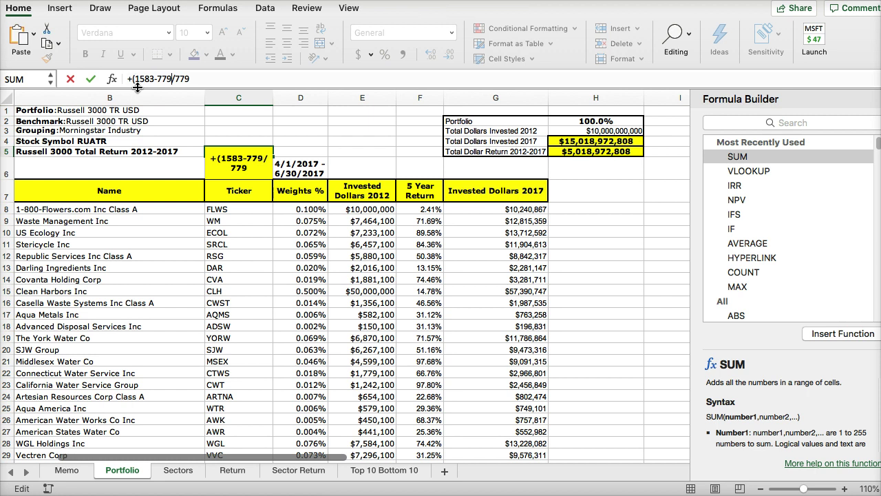
key(Return)
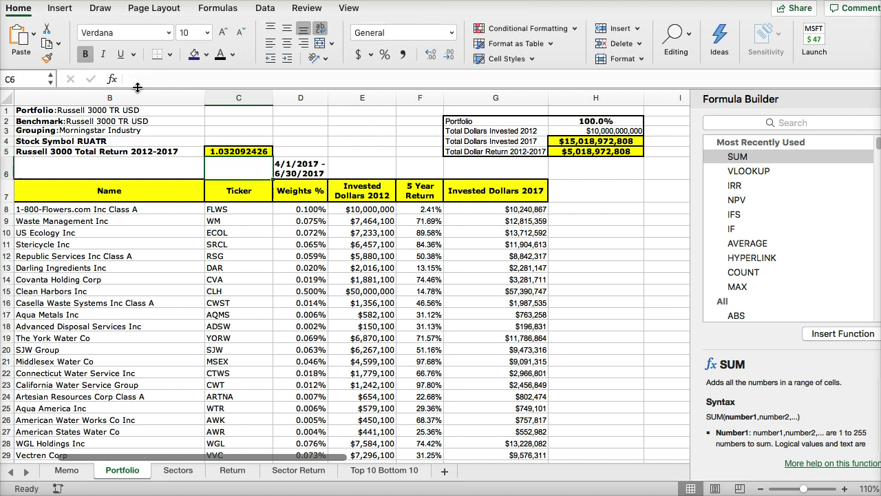
- Format the return in C5 as a percentage without decimals, and recheck the Russell 3000 closing prices on Yahoo Finance
click(218, 152)
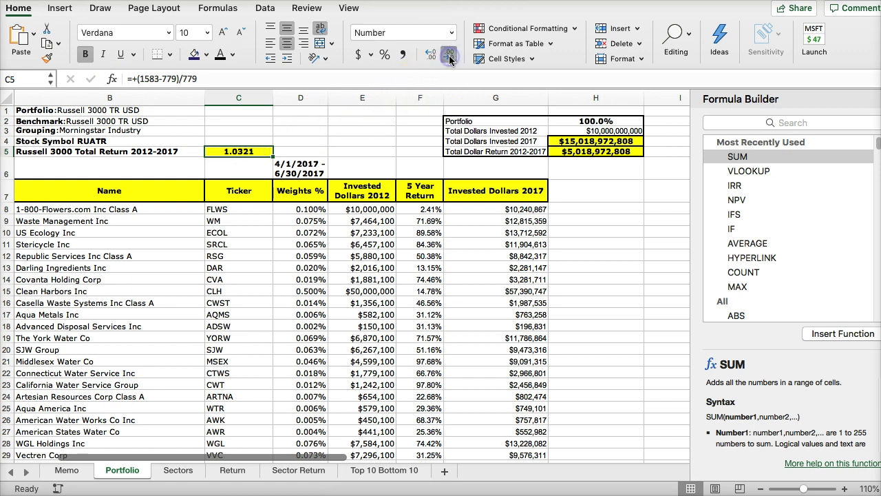
click(385, 55)
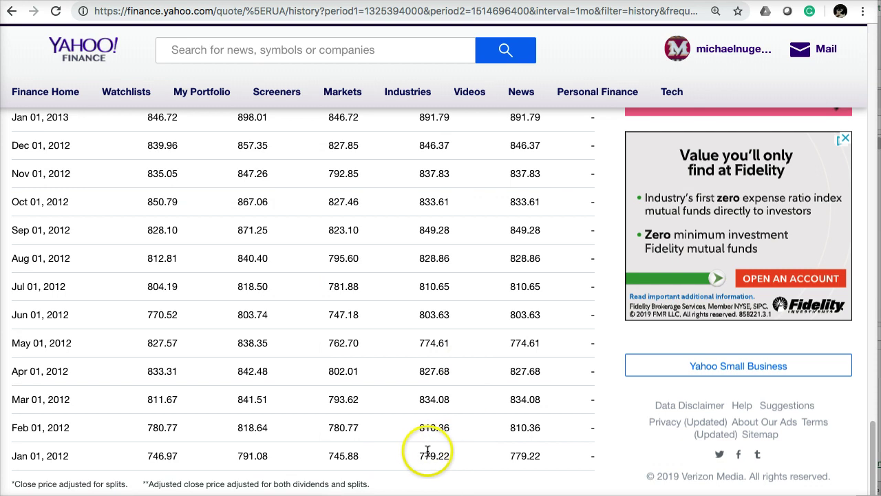
scroll(427, 451, up, 20)
scroll(417, 360, down, 5)
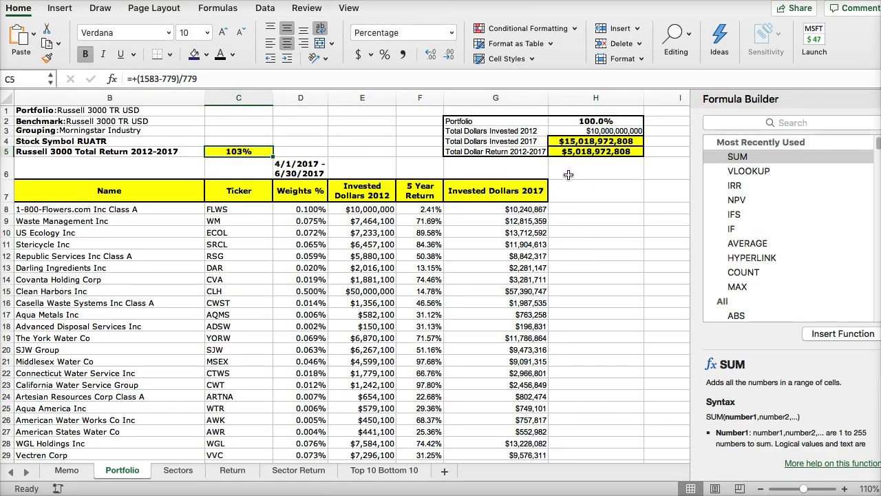
click(83, 140)
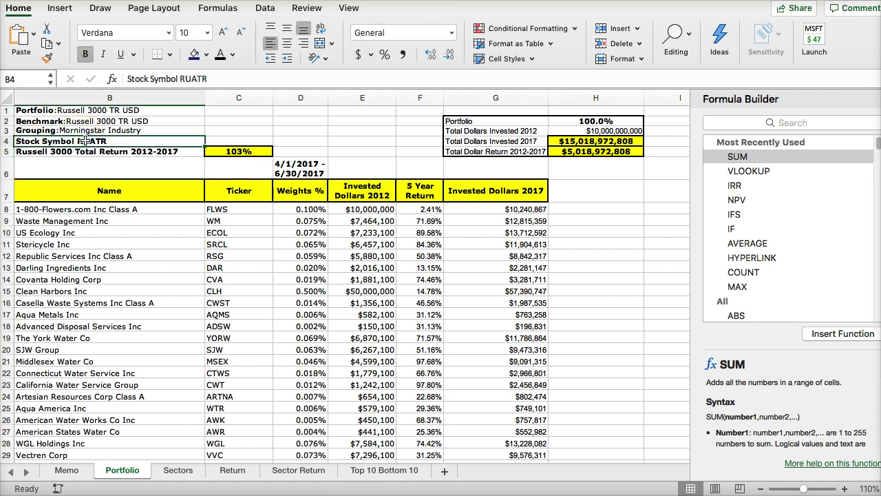
- Calculate the portfolio's percentage return in cell H6 with =(H4-H3)/H3 and format it as a percentage with one decimal
click(580, 167)
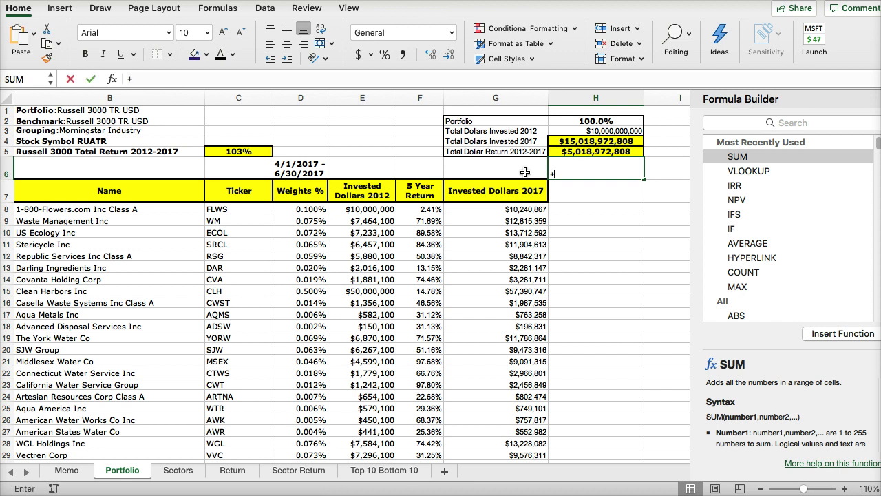
text(+)
key(Up)
key(Up)
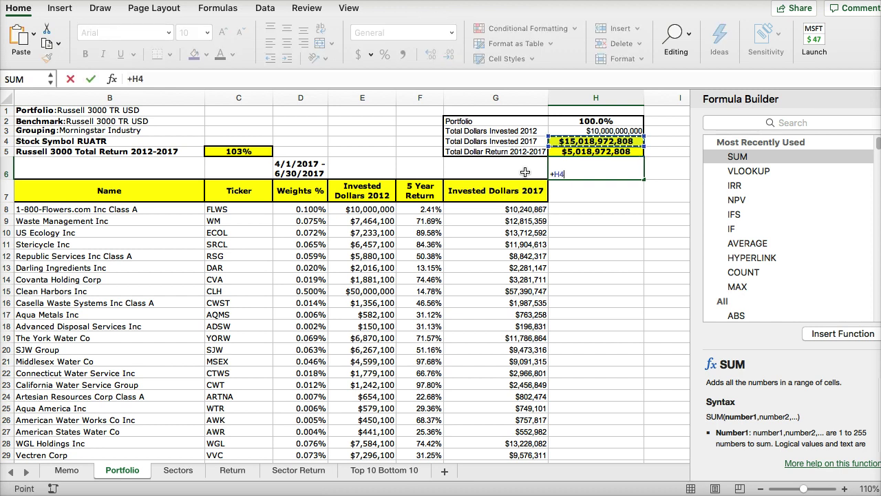
key(BackSpace)
key(BackSpace)
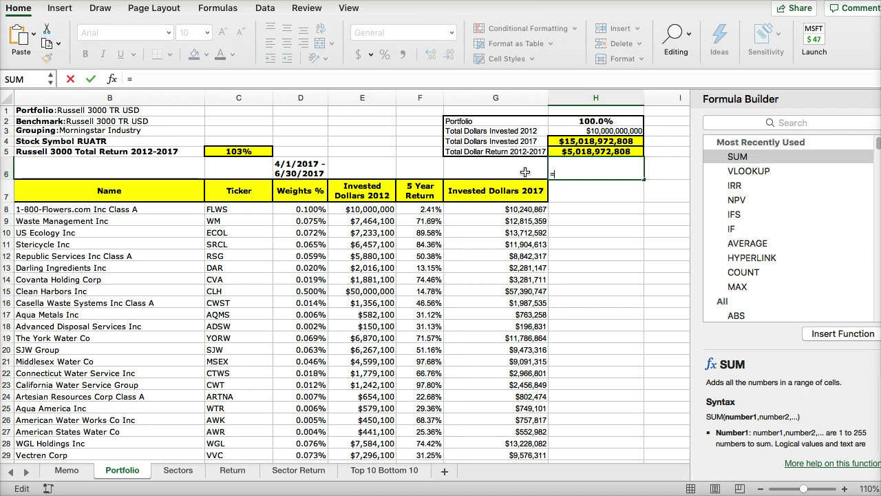
click(557, 142)
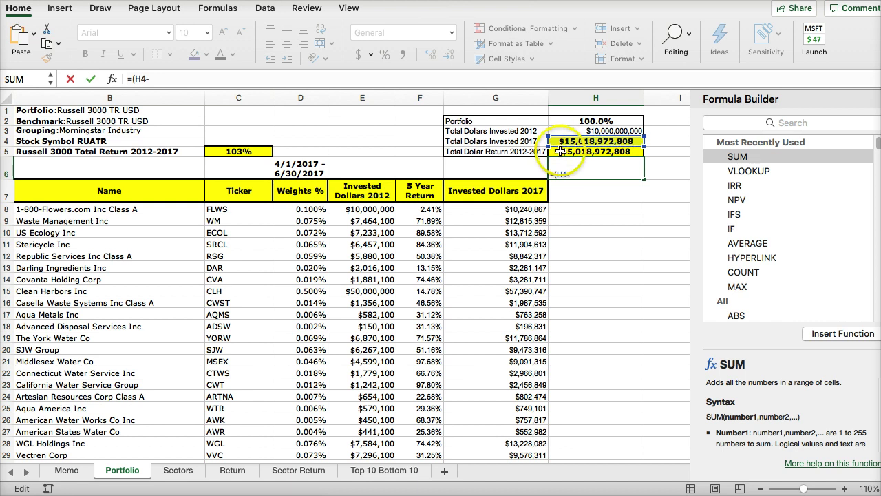
click(567, 131)
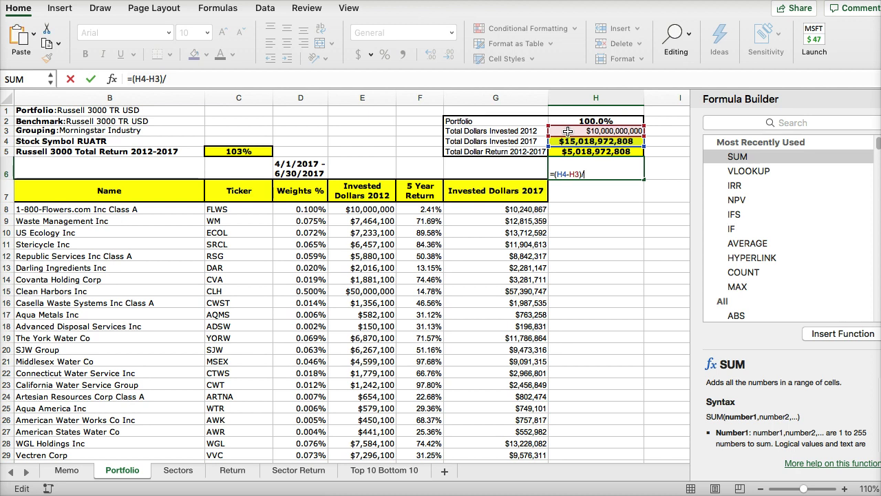
key(Return)
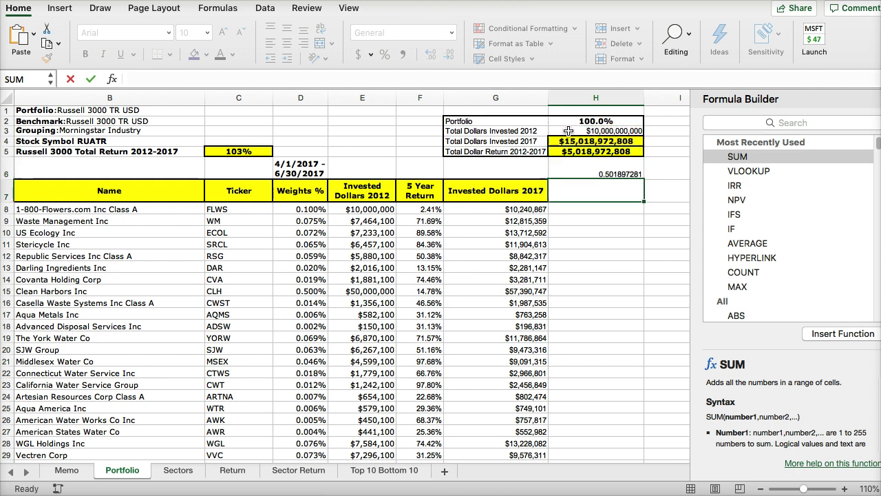
click(594, 173)
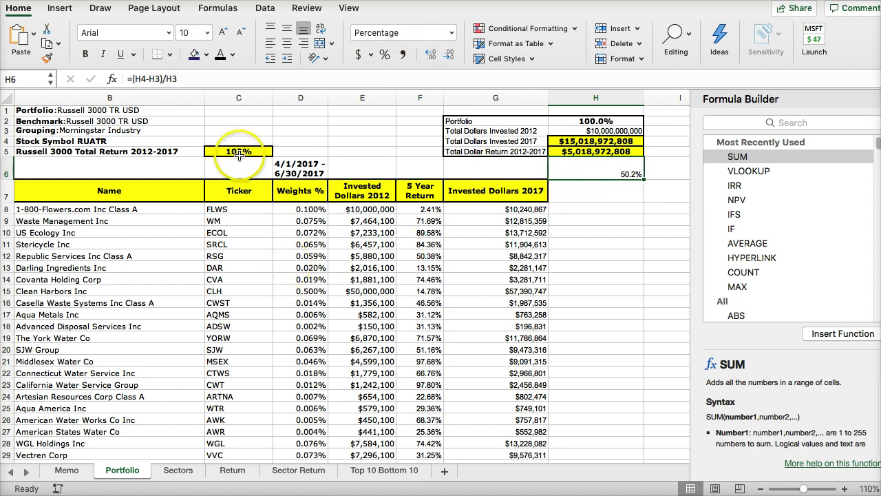
- Read task 6 on the Memo worksheet for the instructions on subtotals by sector
click(67, 470)
click(174, 381)
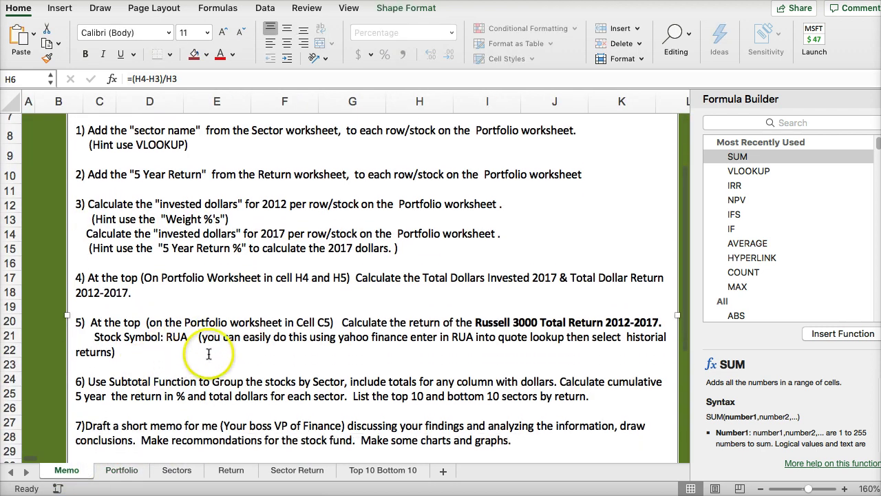
scroll(209, 354, down, 2)
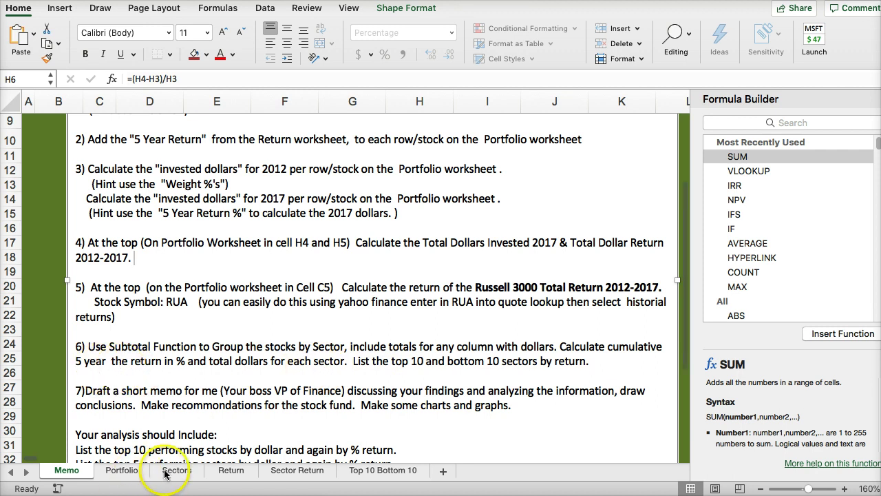
- Add a new worksheet directly after the Portfolio worksheet and name it ST Sectors
click(122, 471)
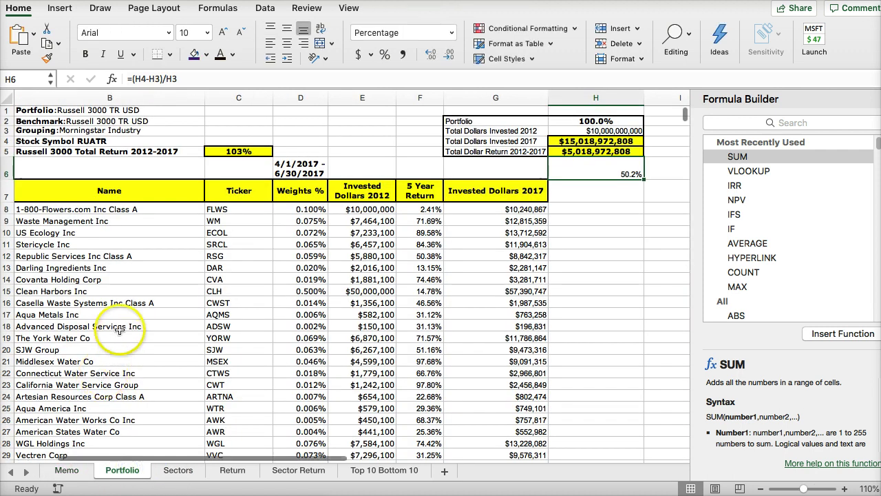
click(444, 471)
double_click(176, 470)
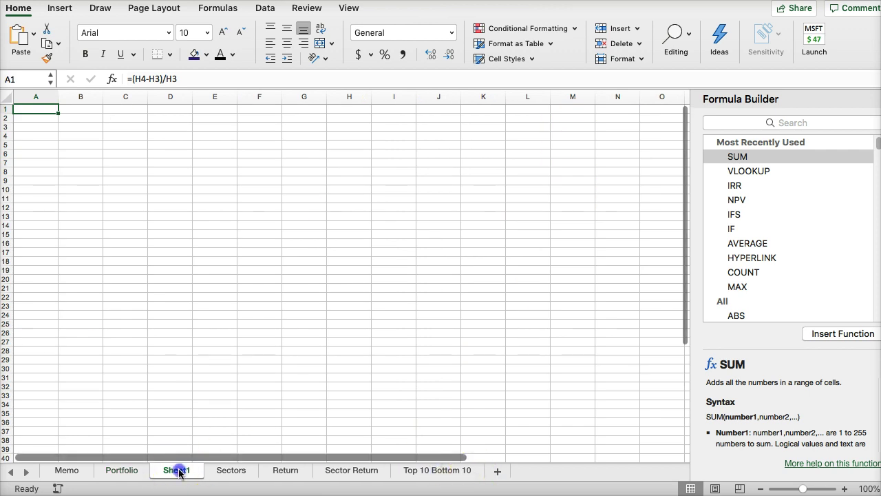
text(Sectors)
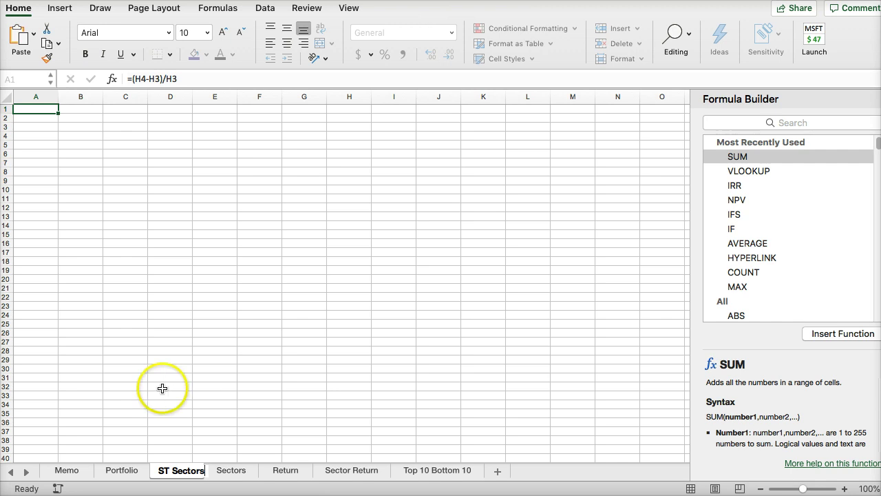
click(162, 388)
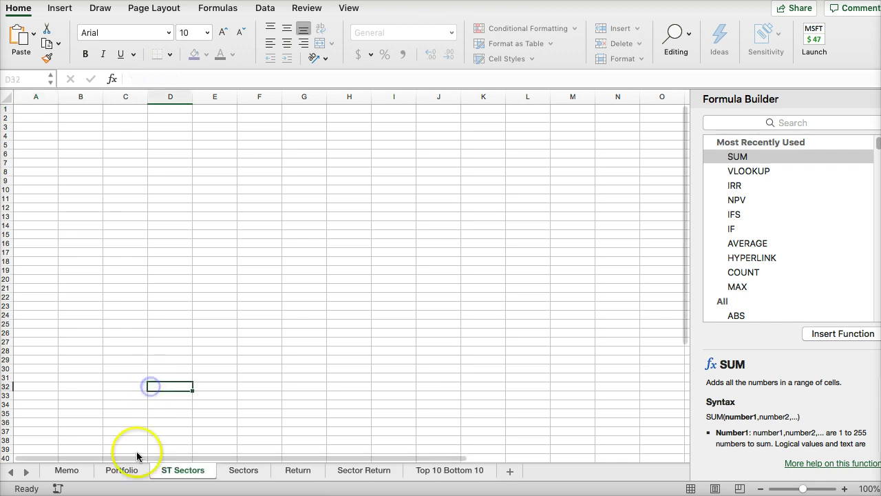
- Copy the Portfolio table from the Name header in B7 through Invested Dollars 2017, down to the last stock, into cell A1 of ST Sectors
click(122, 471)
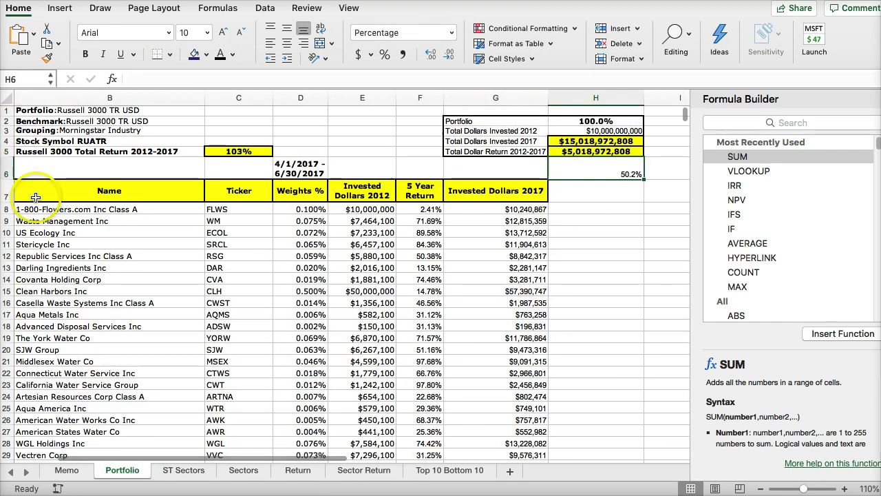
drag(38, 193, 492, 241)
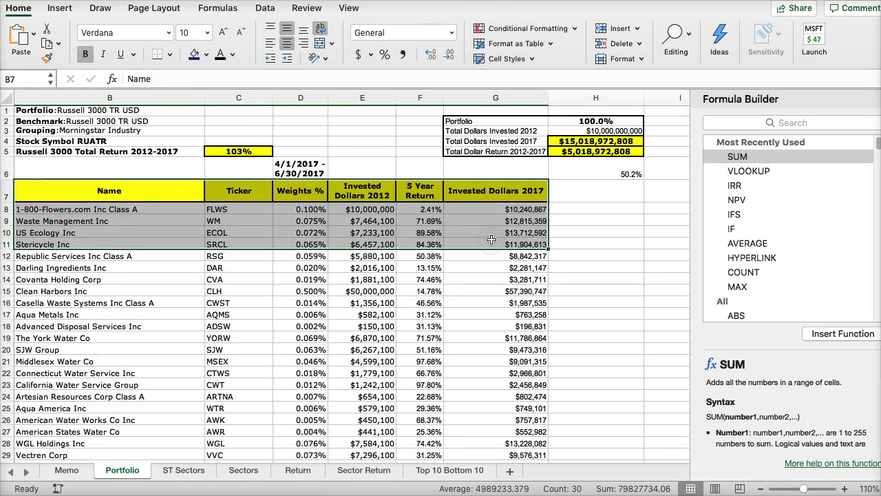
key(super+shift+Down)
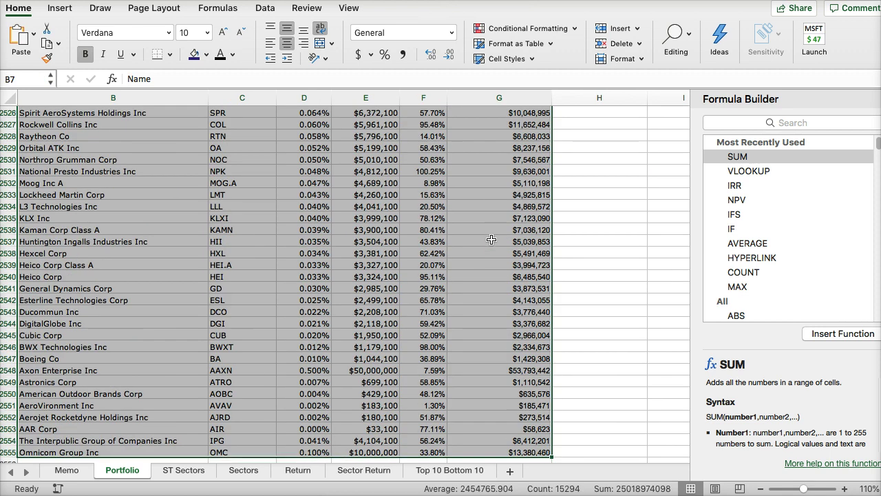
key(super+c)
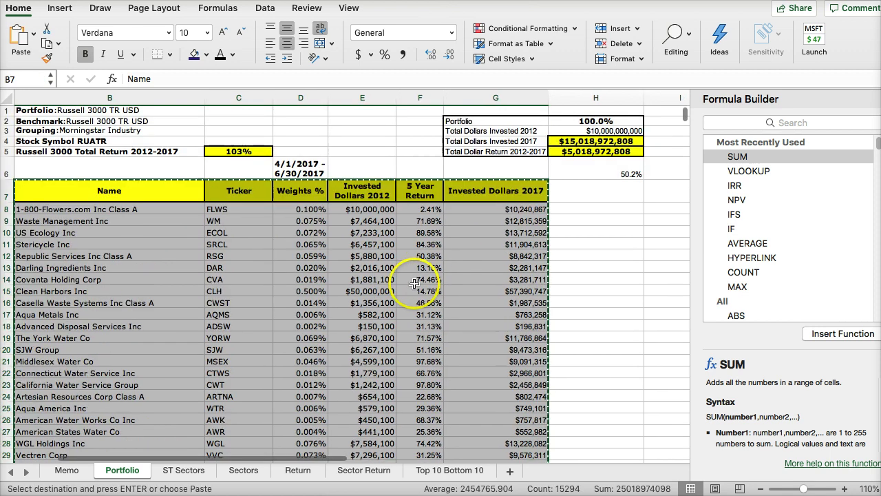
click(183, 469)
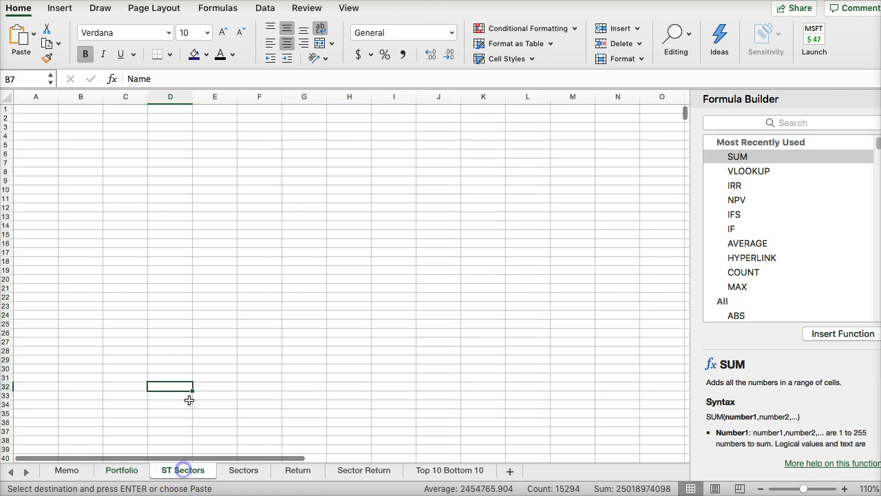
click(36, 109)
key(super+v)
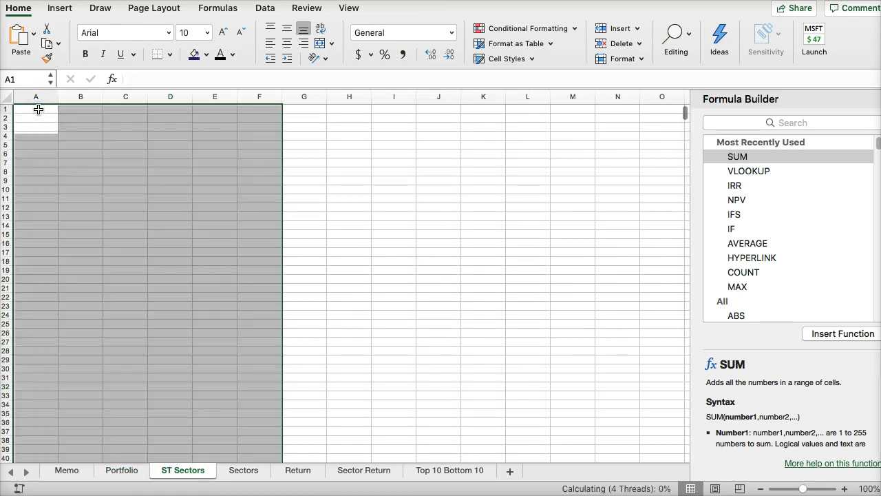
- Paste the copied table again over the same range at A1 using Paste Special with values and number formats
right_click(36, 116)
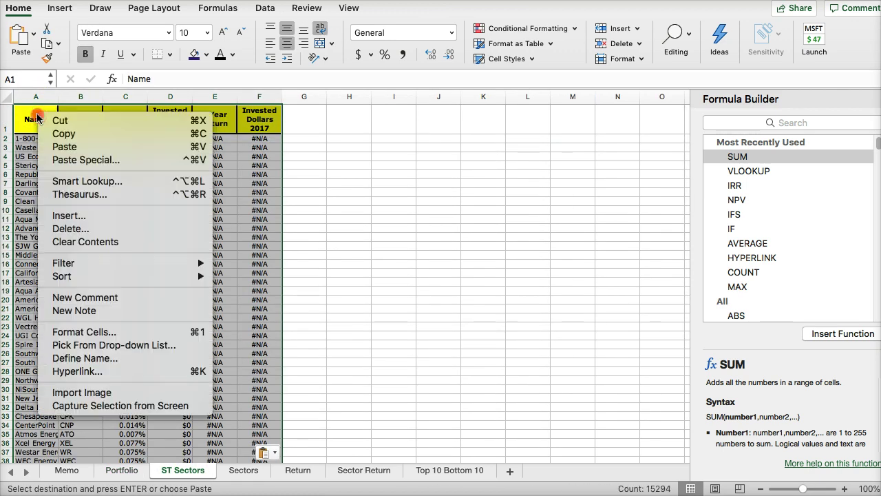
click(58, 161)
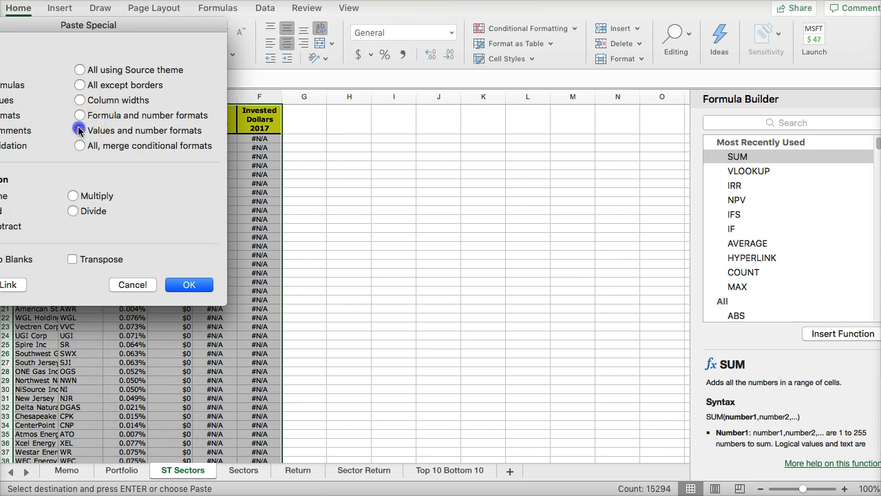
click(189, 285)
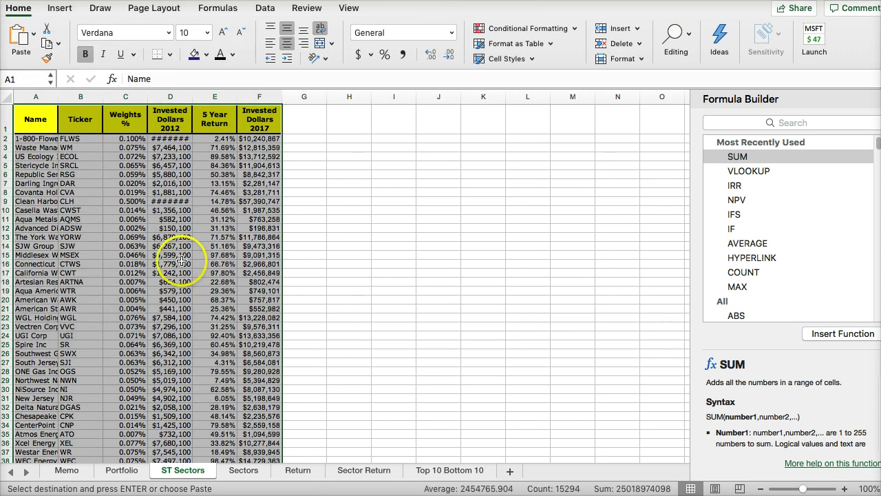
- Widen the Invested Dollars 2012 column on ST Sectors so its amounts fit, and close the Formula Builder
drag(191, 102, 193, 97)
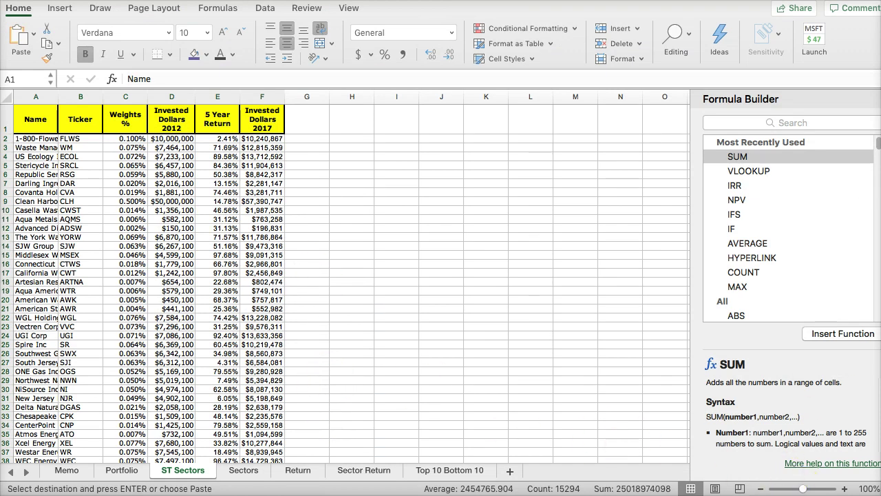
click(873, 98)
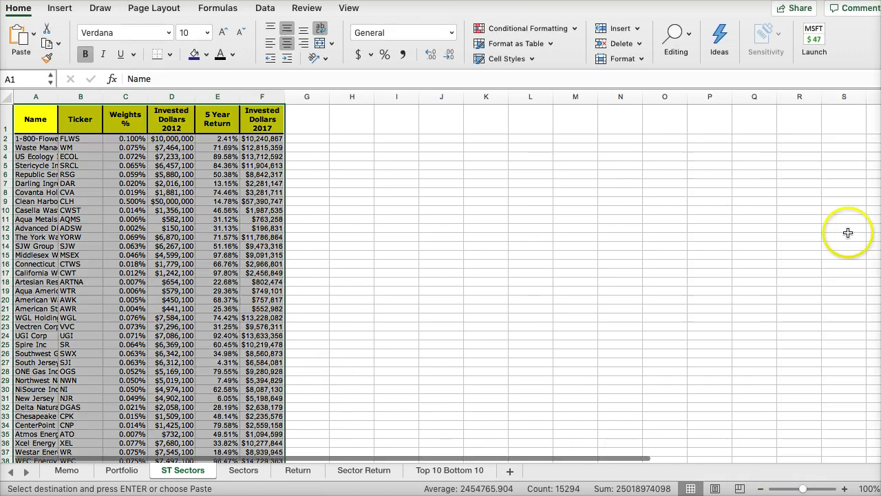
click(845, 489)
click(845, 489)
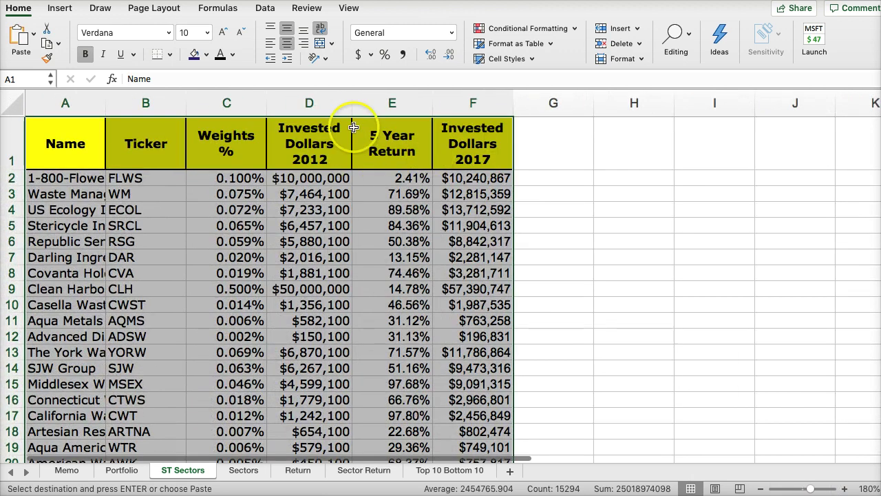
drag(351, 103, 351, 104)
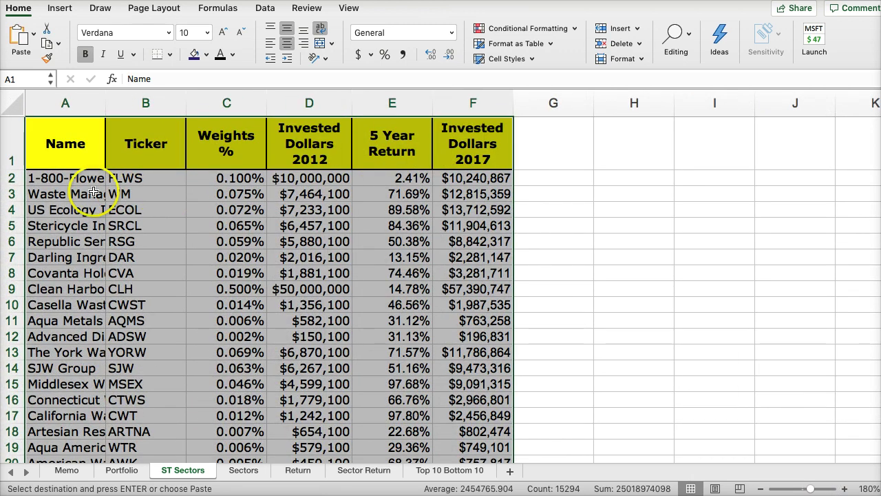
- Center the Ticker column horizontally and align it to the middle vertically
click(143, 105)
click(286, 28)
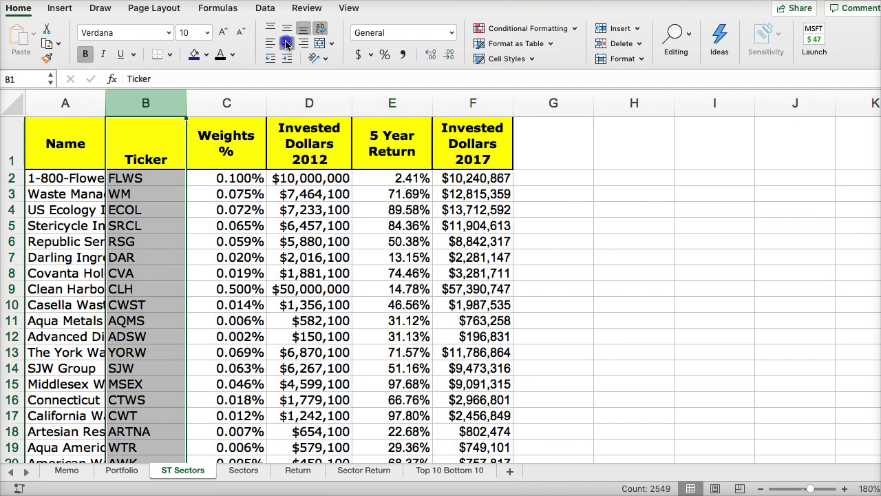
click(197, 209)
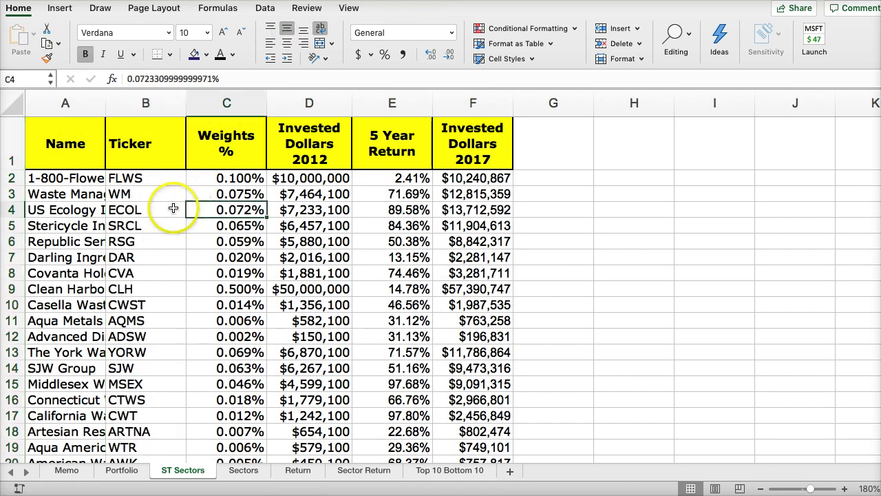
click(140, 179)
click(153, 98)
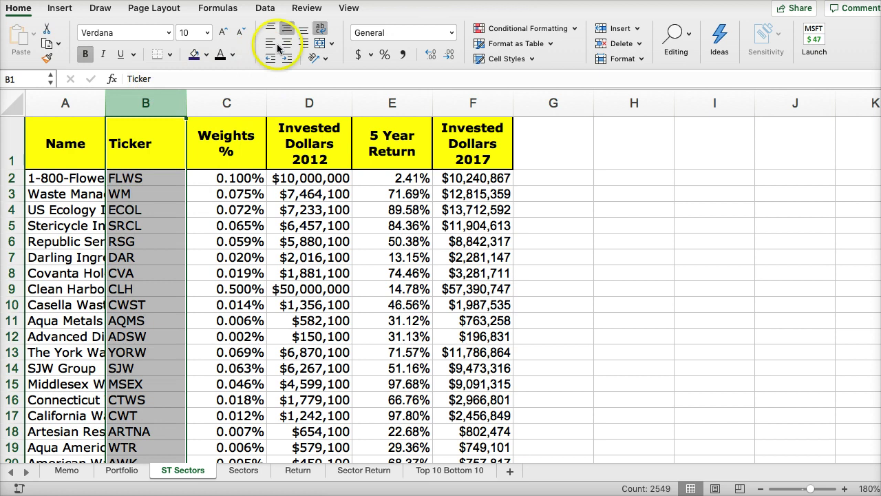
click(286, 43)
click(207, 241)
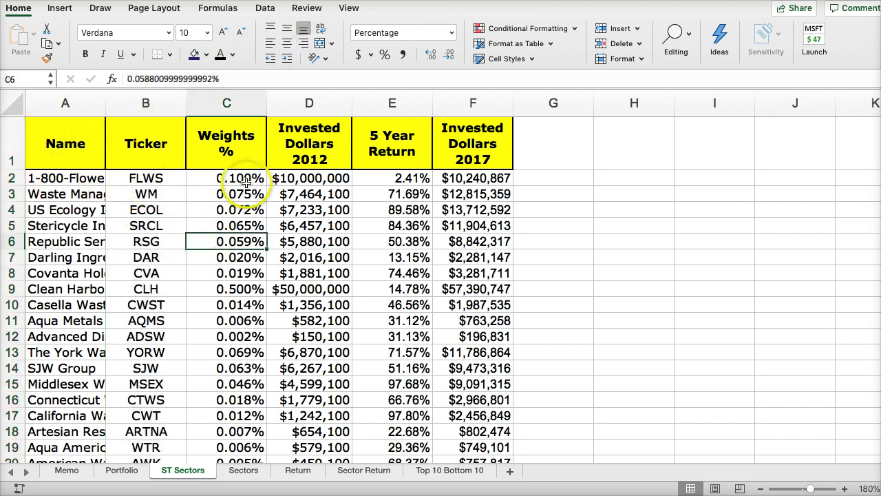
- Widen the Name column on the ST Sectors worksheet slightly
click(310, 181)
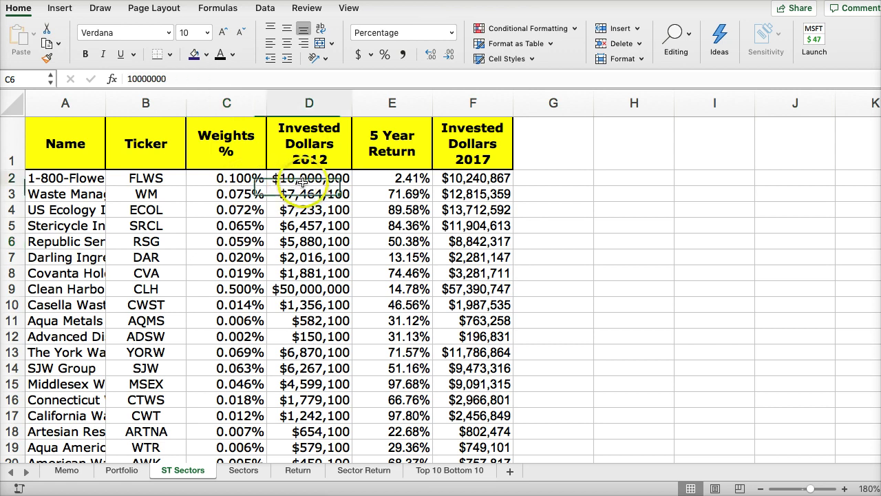
click(371, 182)
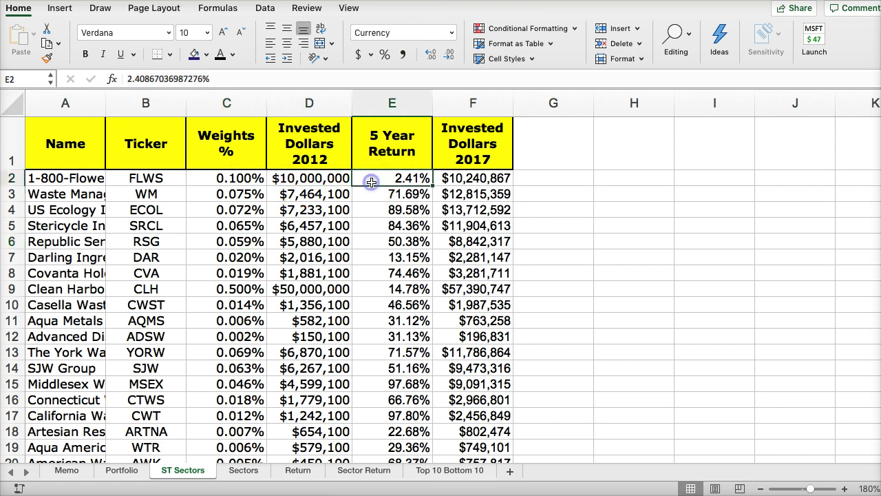
click(452, 180)
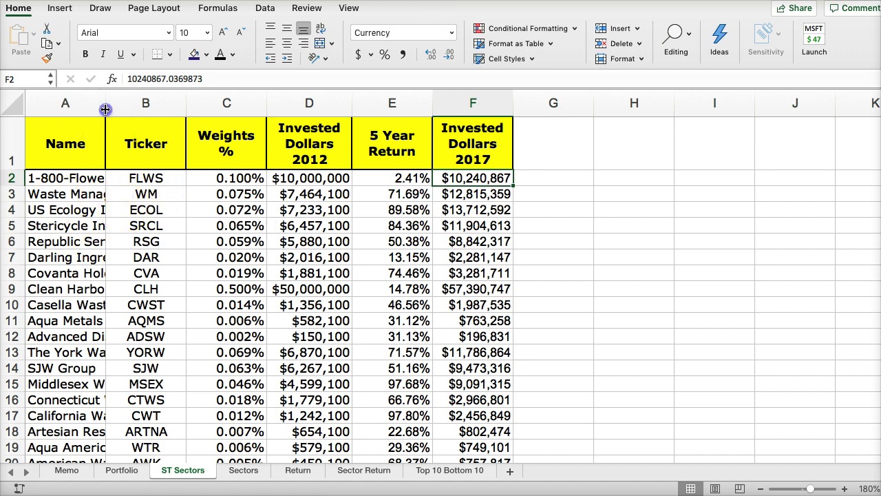
drag(104, 107, 119, 106)
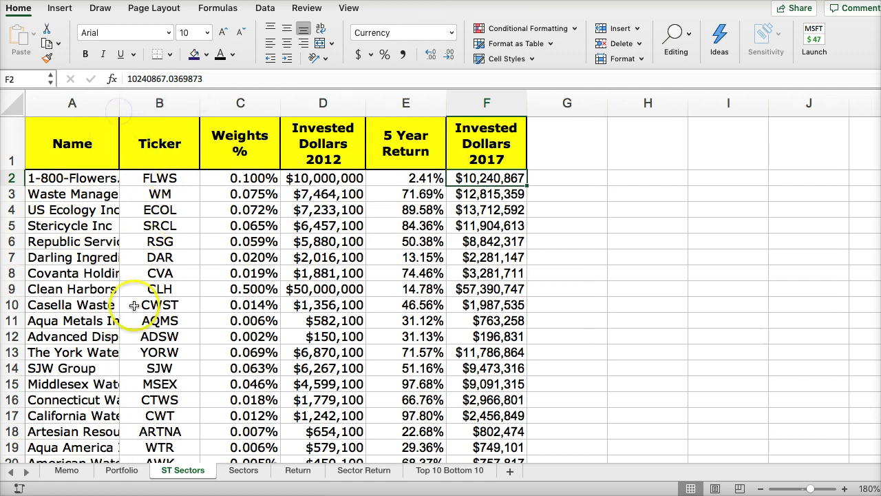
- Compare the Portfolio and ST Sectors worksheets, and reread the memo's tasks for where the sector names belong
click(131, 470)
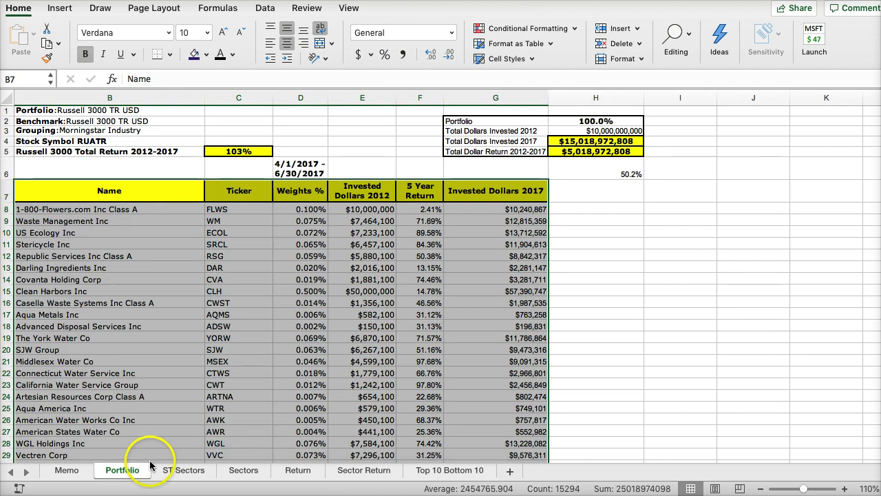
click(182, 469)
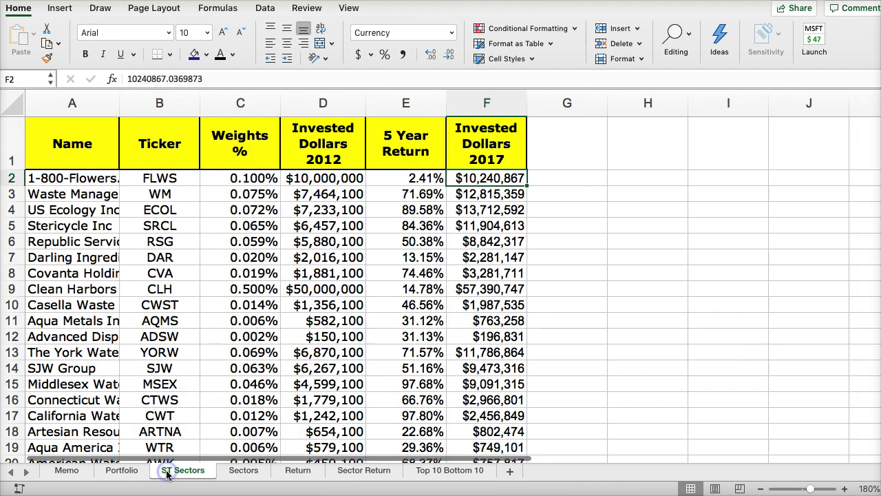
click(242, 471)
click(122, 471)
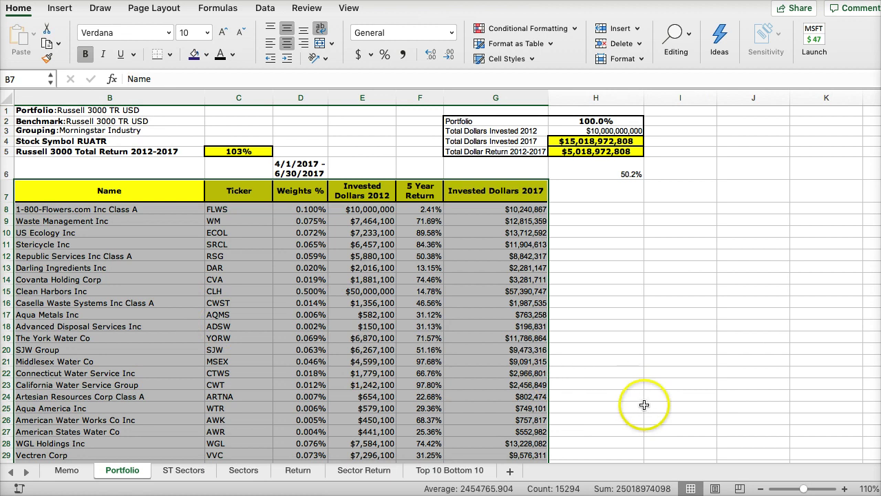
click(350, 363)
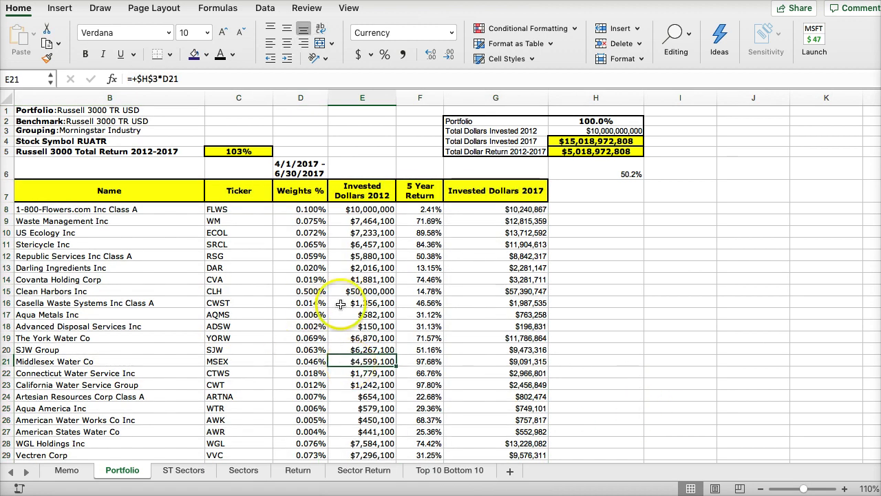
click(69, 470)
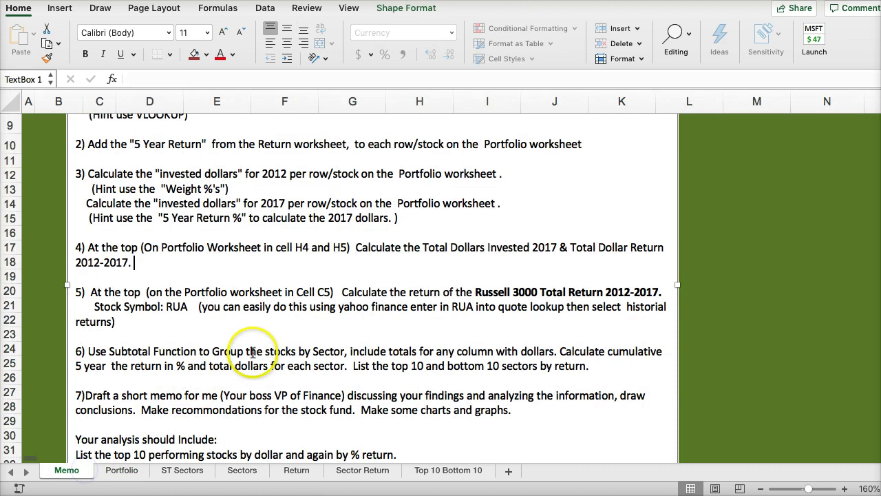
scroll(306, 199, up, 5)
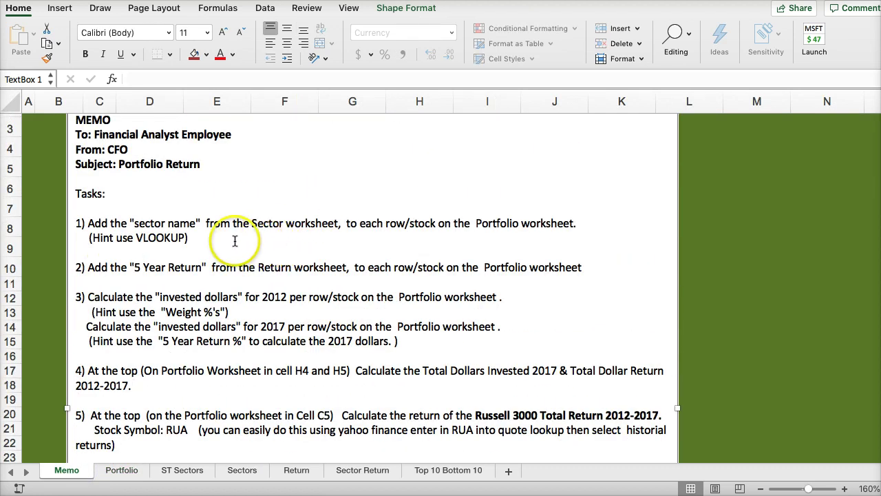
- Copy the entire stock table from the Portfolio worksheet, from the Sector header through the last Invested Dollars 2017 row
click(128, 470)
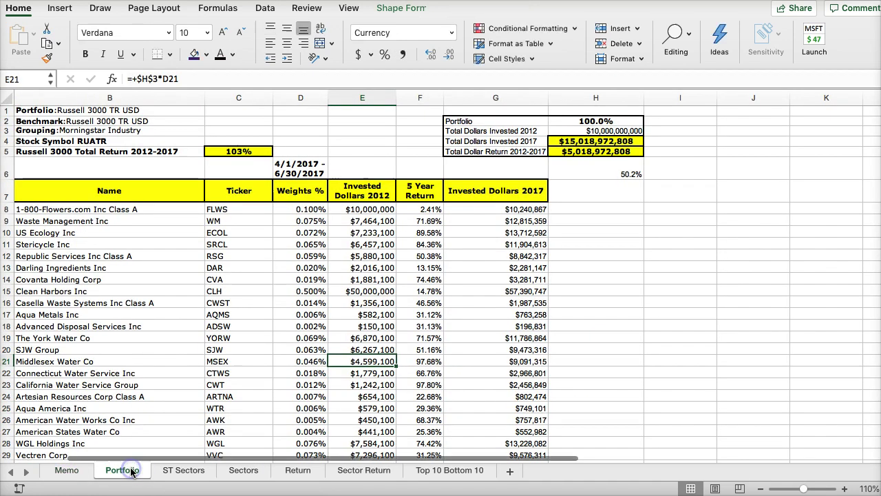
click(719, 483)
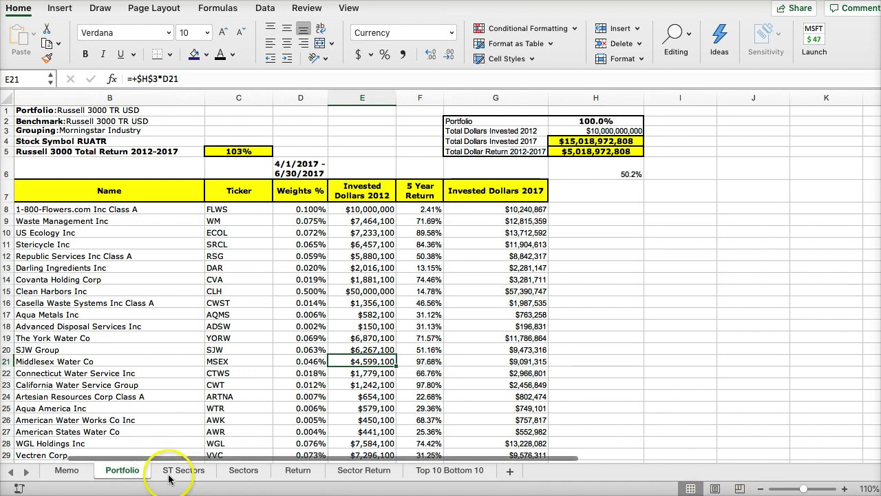
scroll(570, 460, left, 3)
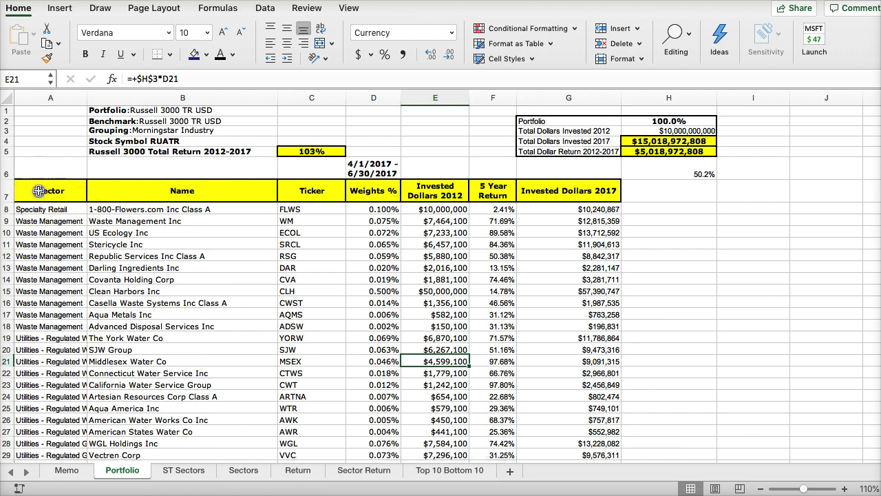
drag(40, 190, 578, 258)
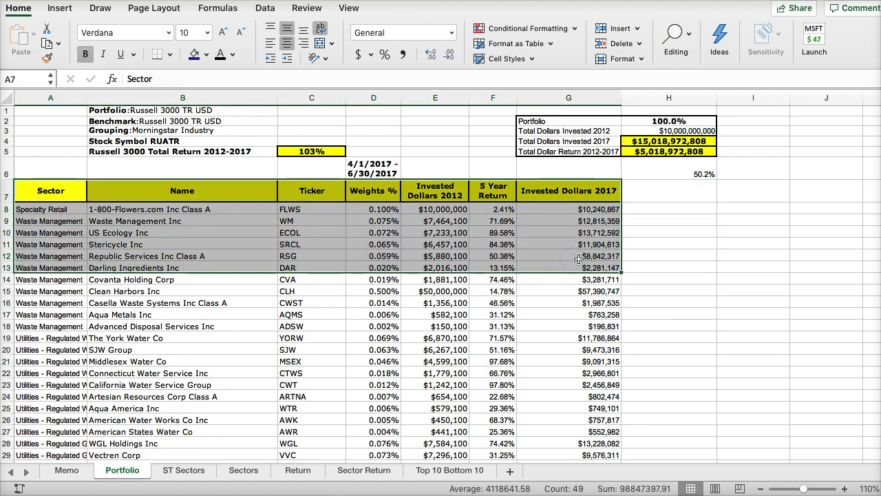
key(super+shift+Down)
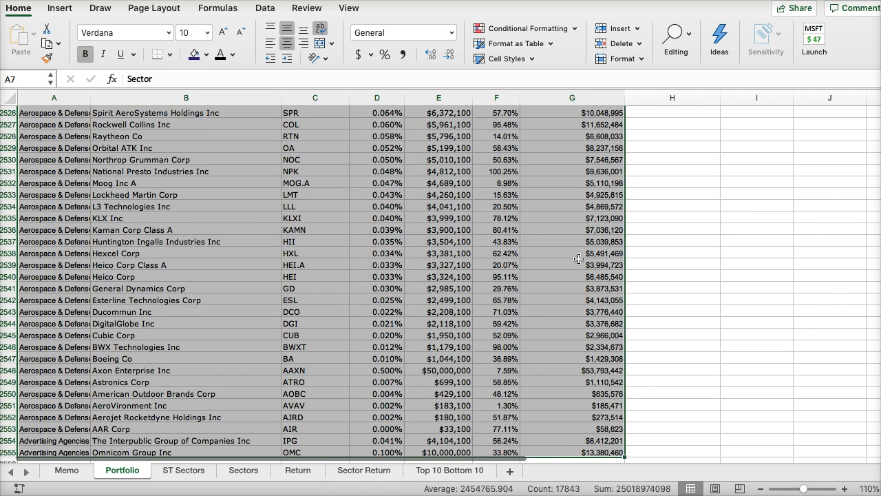
key(super+c)
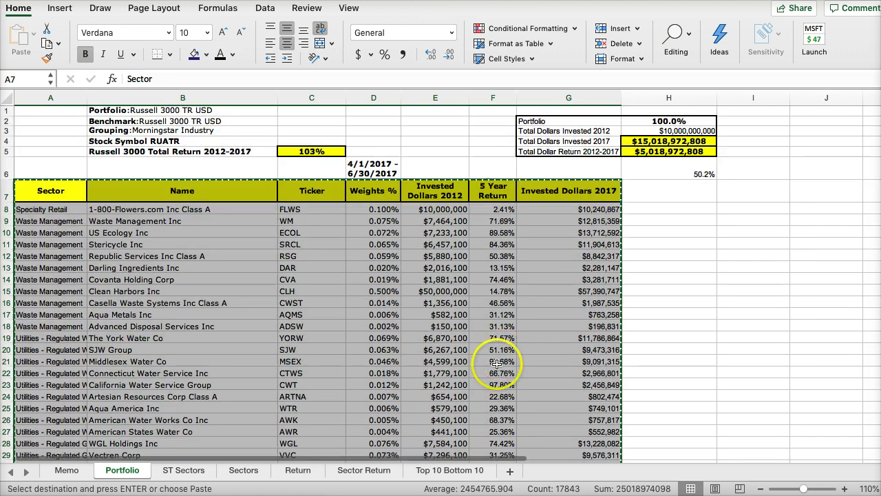
- Paste the copied table at A1 of ST Sectors, convert it to values and number formats, and fit the Invested Dollars 2012 column
click(182, 470)
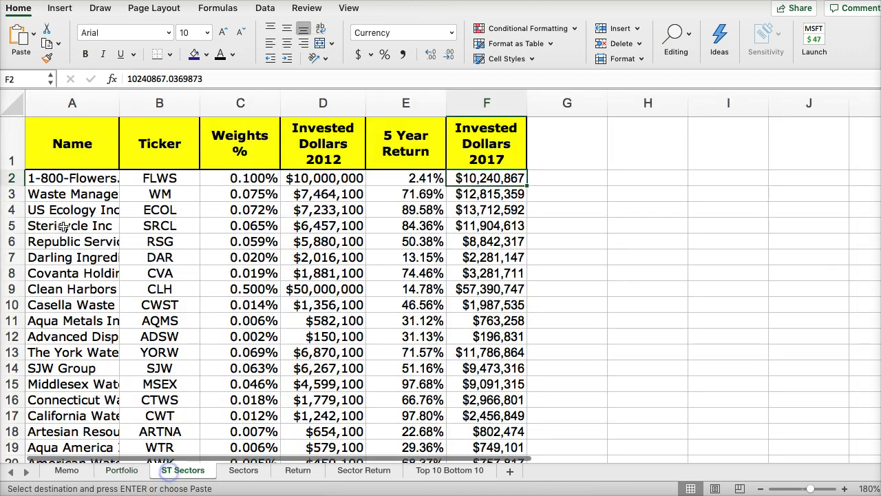
click(65, 142)
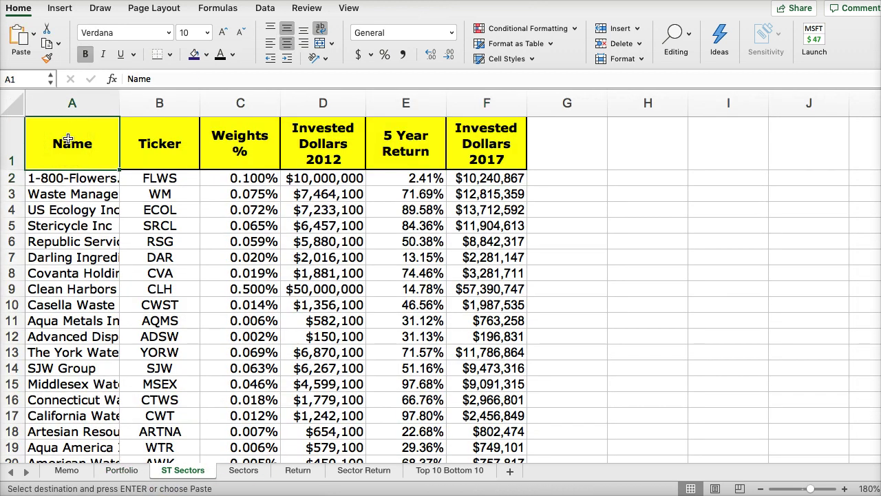
key(super+v)
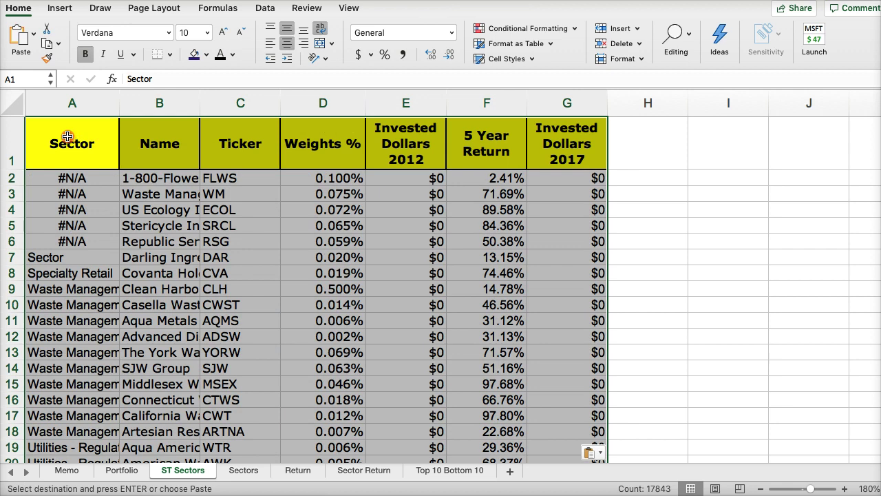
right_click(67, 137)
click(74, 184)
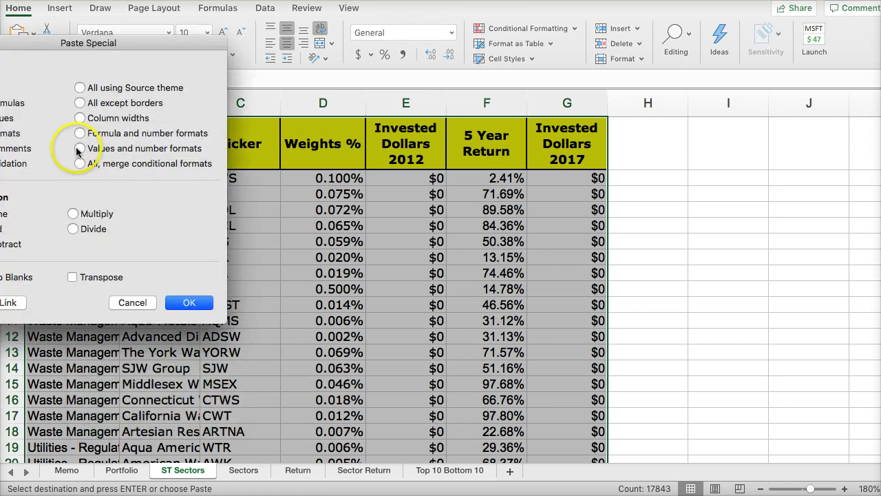
click(80, 149)
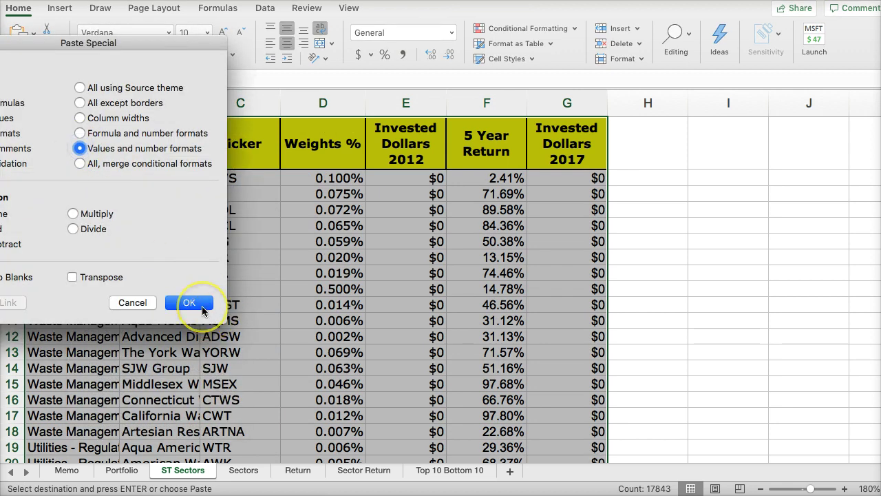
click(189, 303)
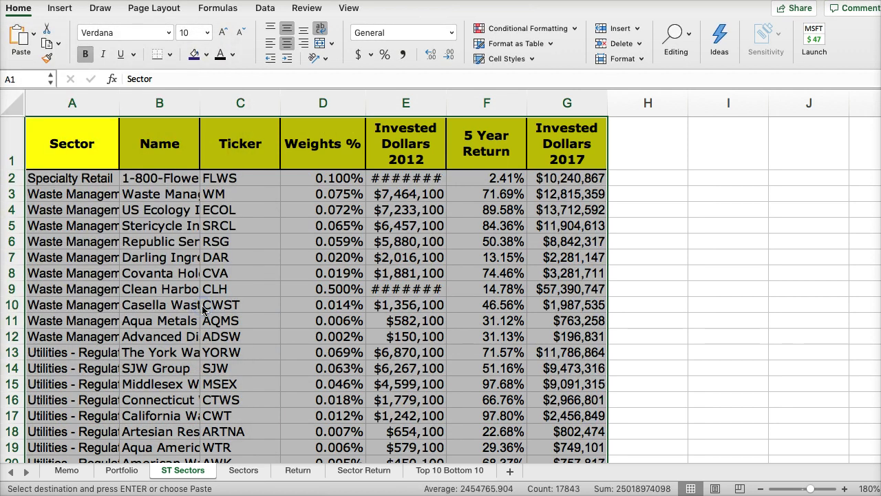
click(446, 104)
double_click(446, 105)
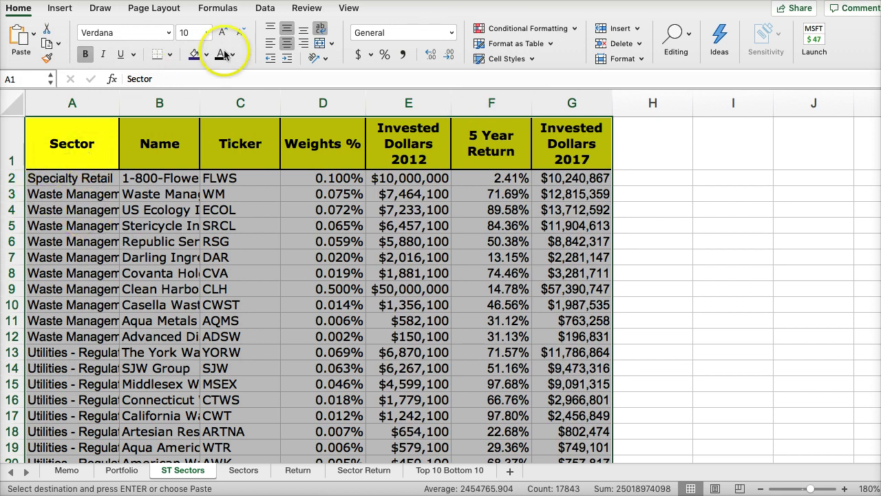
- Sort the ST Sectors table by Sector values from A to Z, keeping the header row out of the sort
click(262, 8)
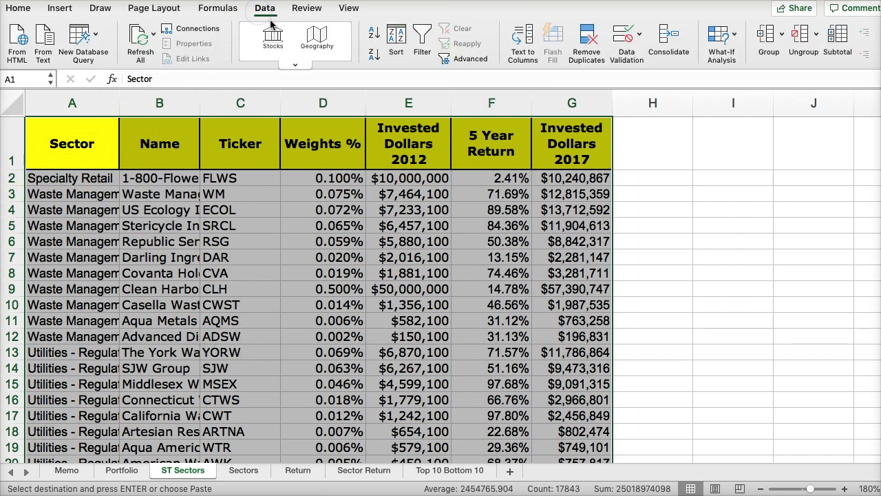
click(396, 34)
click(317, 85)
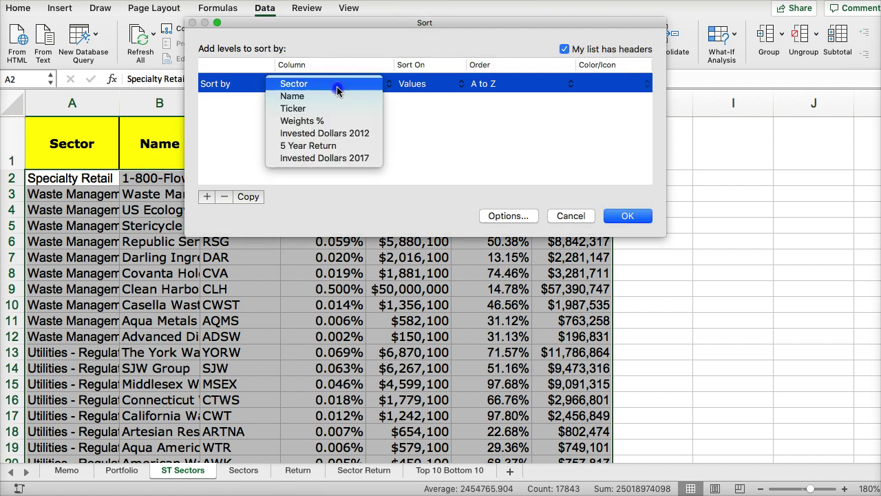
click(327, 90)
click(627, 215)
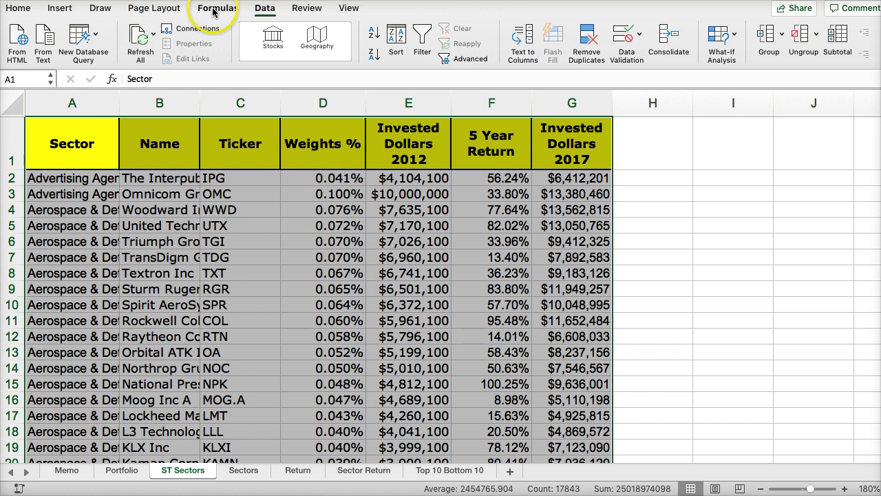
- Add Sum subtotals at each change in Sector for Invested Dollars 2012 and Invested Dollars 2017, with the summary below the data
click(839, 38)
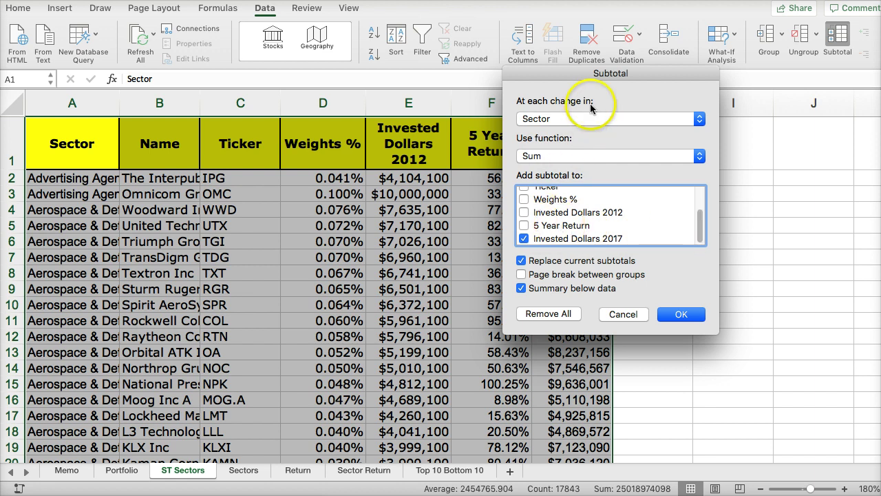
drag(593, 81, 685, 80)
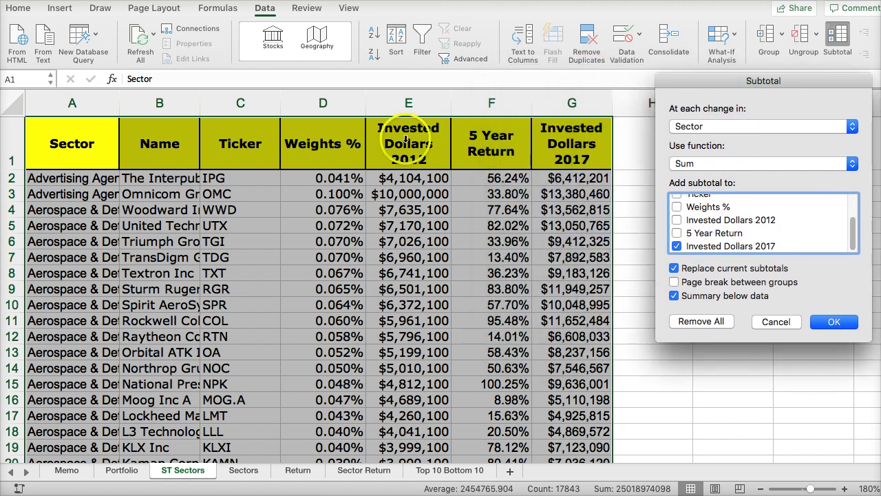
click(677, 221)
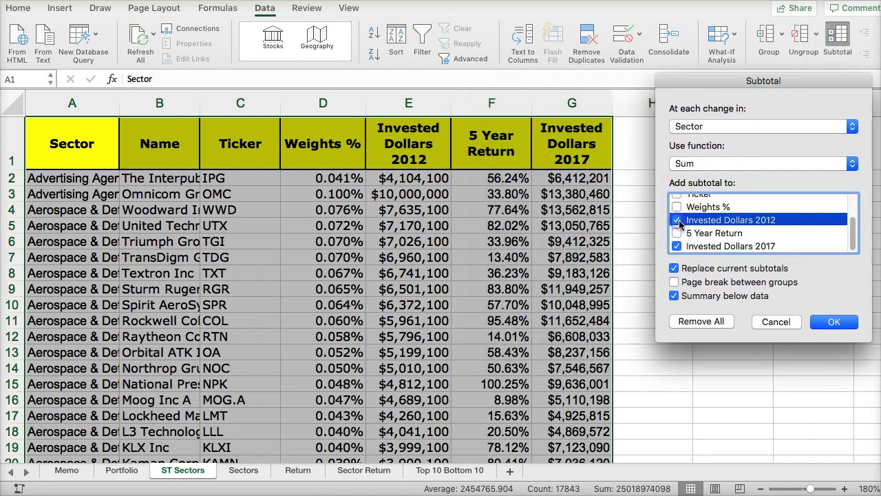
click(817, 324)
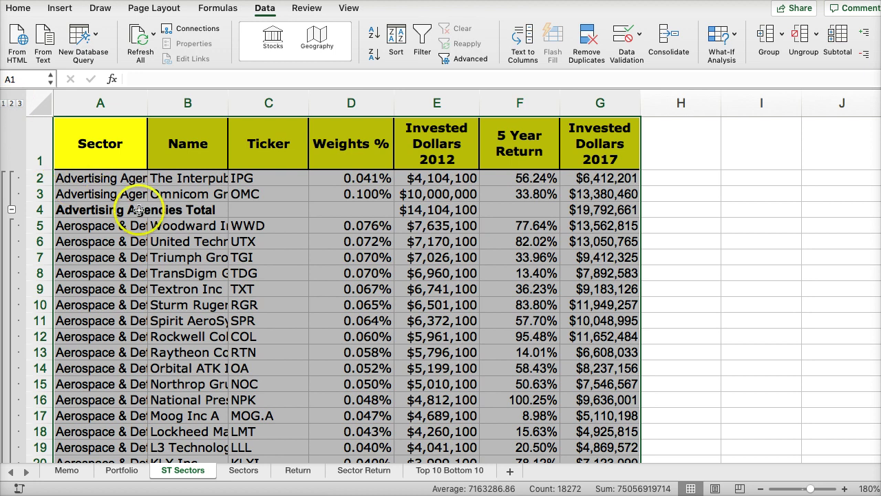
- Collapse the outline to the sector totals and widen both Invested Dollars columns so that every total fits
click(10, 103)
scroll(197, 197, down, 3)
scroll(199, 207, up, 1)
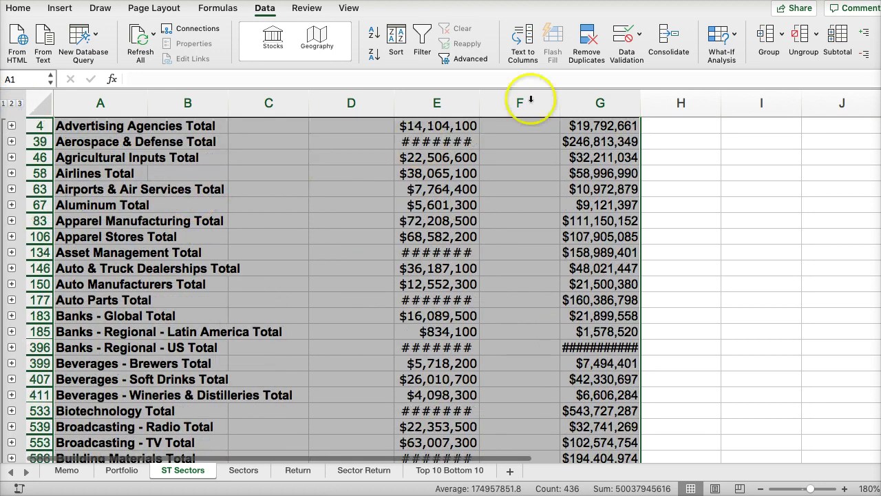
drag(640, 103, 669, 103)
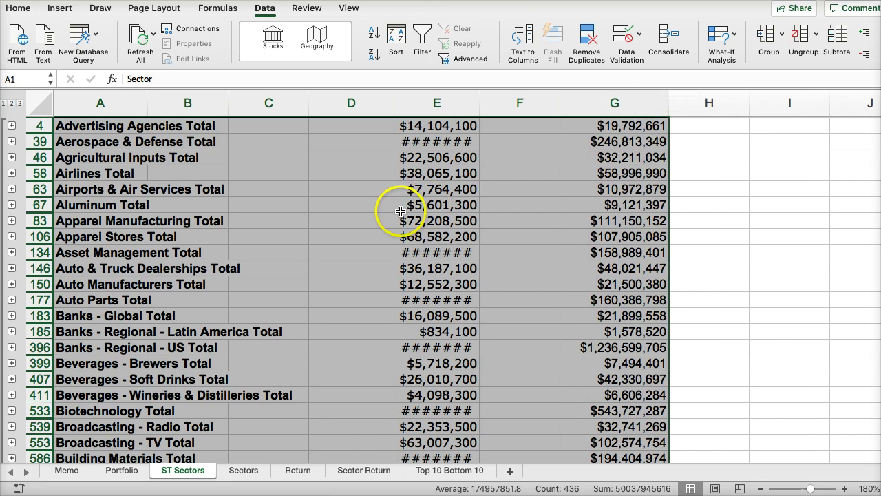
scroll(404, 165, down, 2)
drag(478, 104, 506, 103)
scroll(378, 233, down, 3)
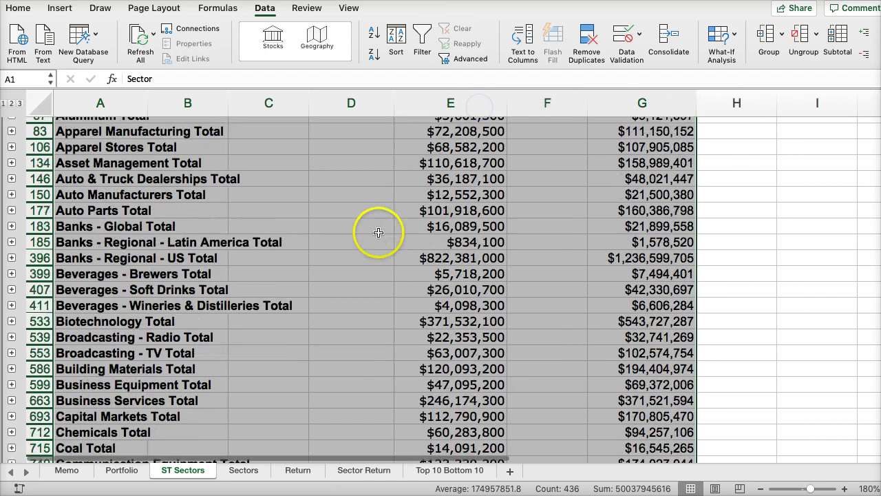
scroll(378, 232, down, 3)
scroll(358, 221, up, 6)
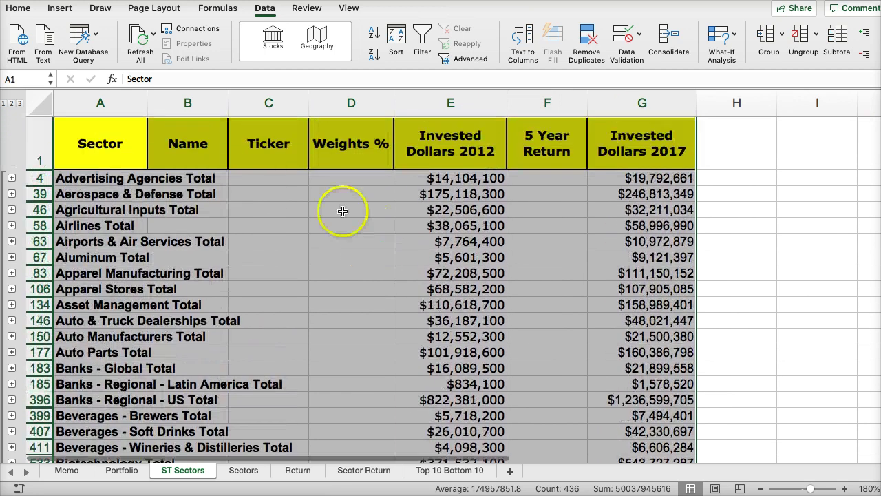
- Expand the outline to inspect the individual stocks under each sector, and collapse it again to review the sector totals
click(20, 104)
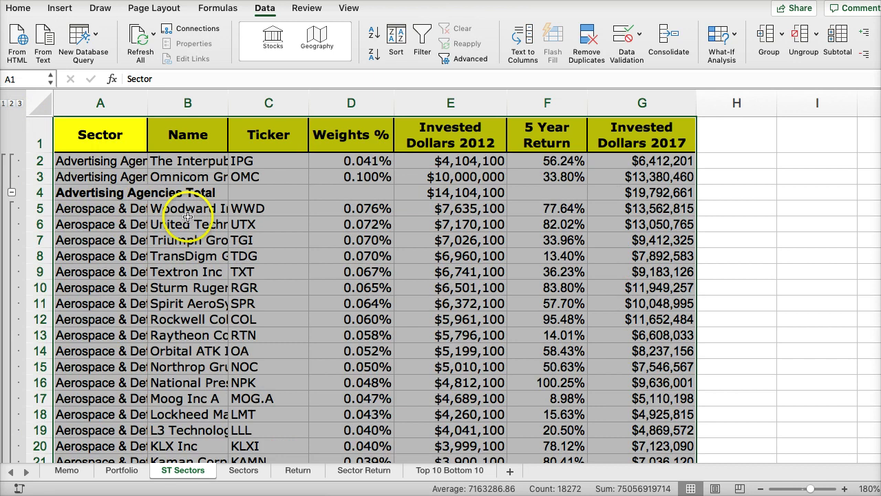
scroll(186, 186, down, 1)
scroll(207, 226, down, 15)
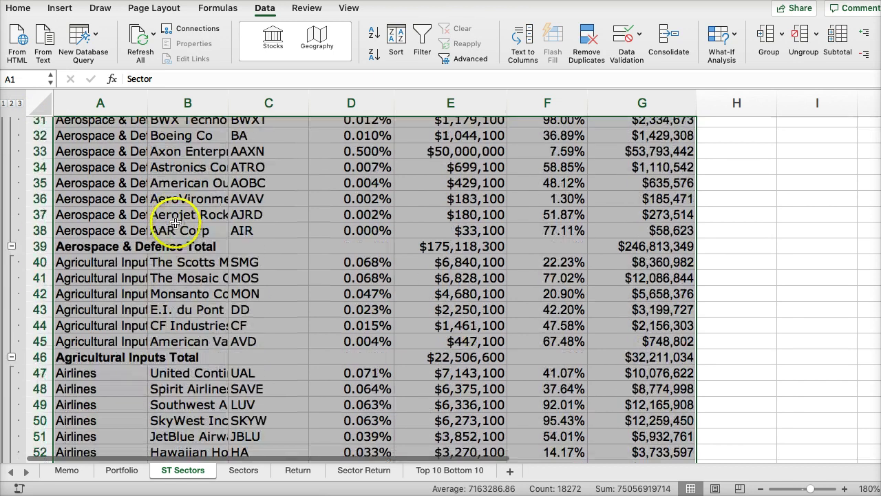
scroll(175, 222, up, 10)
scroll(174, 222, up, 6)
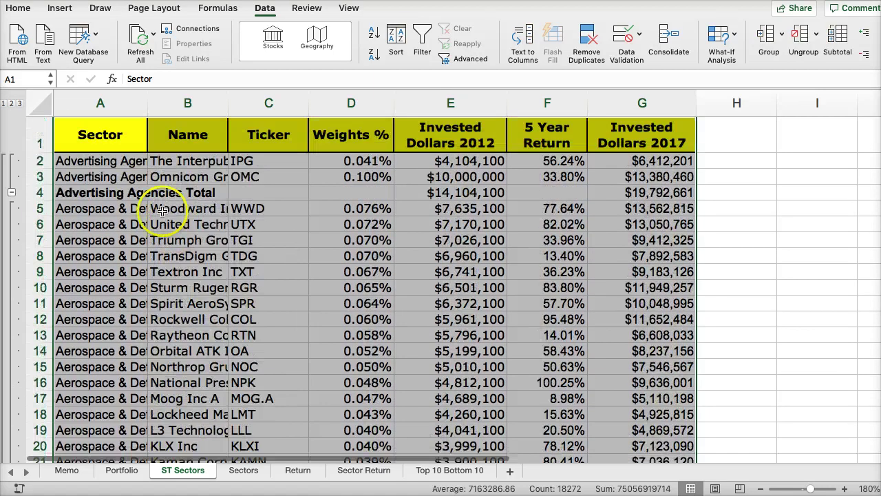
click(11, 104)
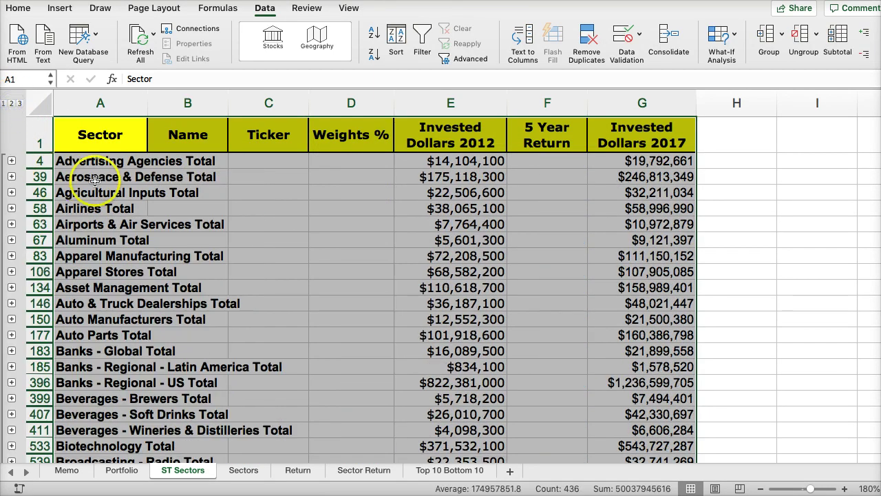
scroll(133, 188, down, 3)
scroll(133, 188, down, 15)
scroll(134, 187, up, 18)
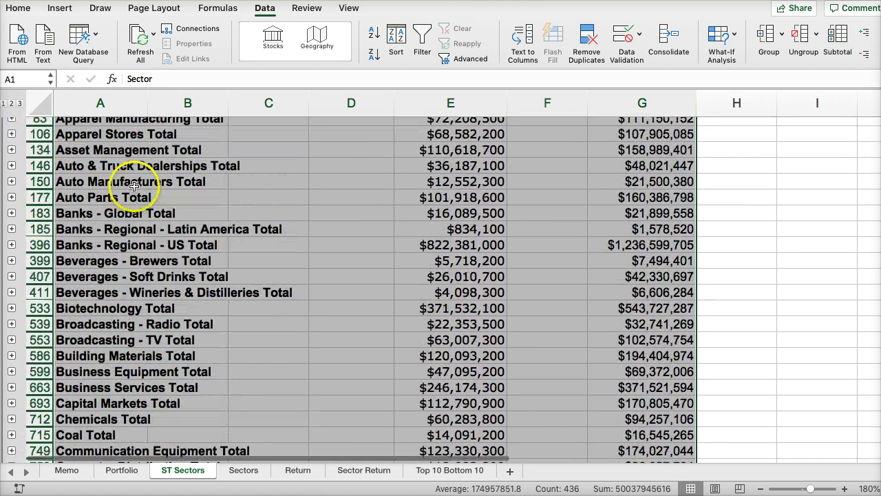
- Check task 6 in the memo, and enter the heading "Cumulative Dollar" in H1 of ST Sectors, beside Invested Dollars 2017
click(69, 469)
scroll(131, 358, down, 5)
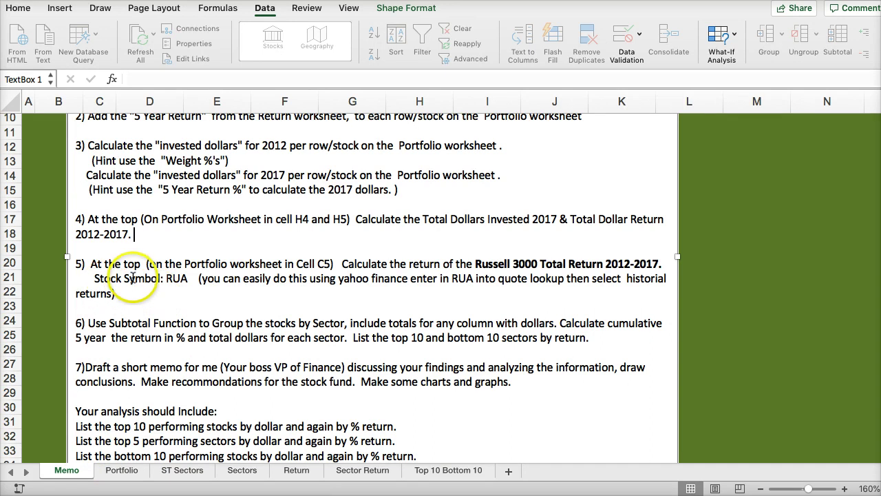
scroll(122, 341, down, 1)
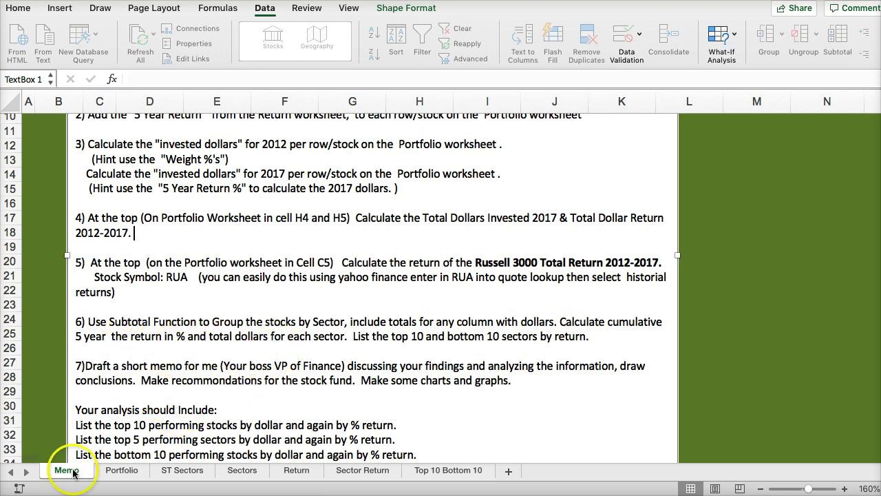
click(187, 472)
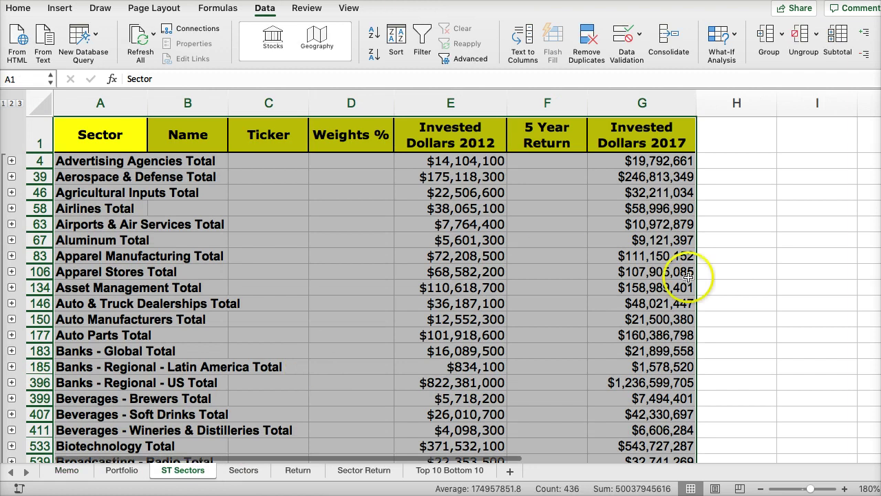
click(735, 162)
scroll(732, 212, down, 20)
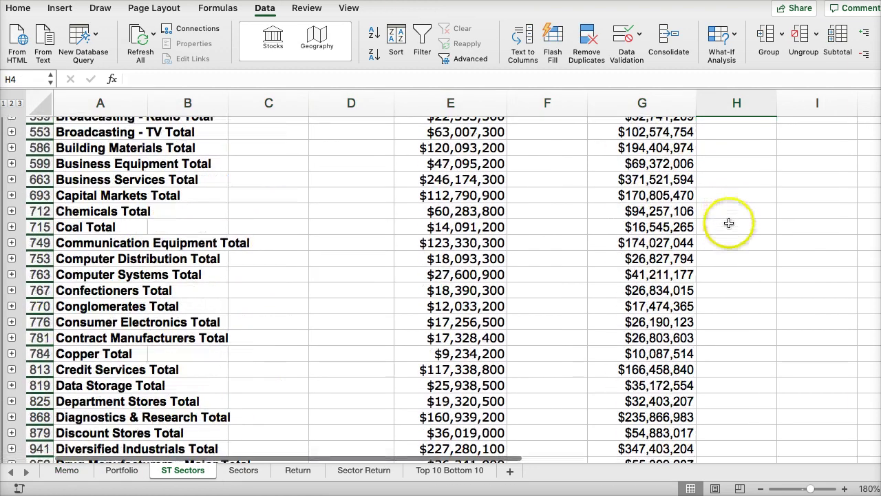
scroll(731, 221, up, 20)
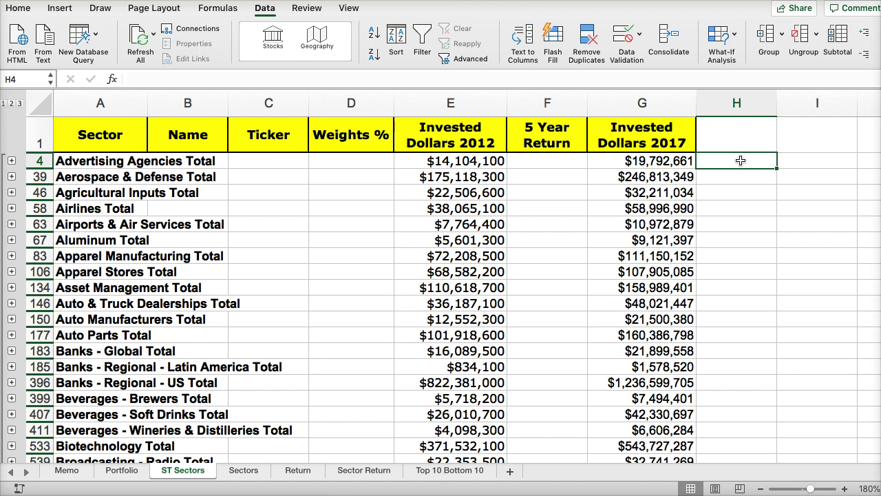
key(Up)
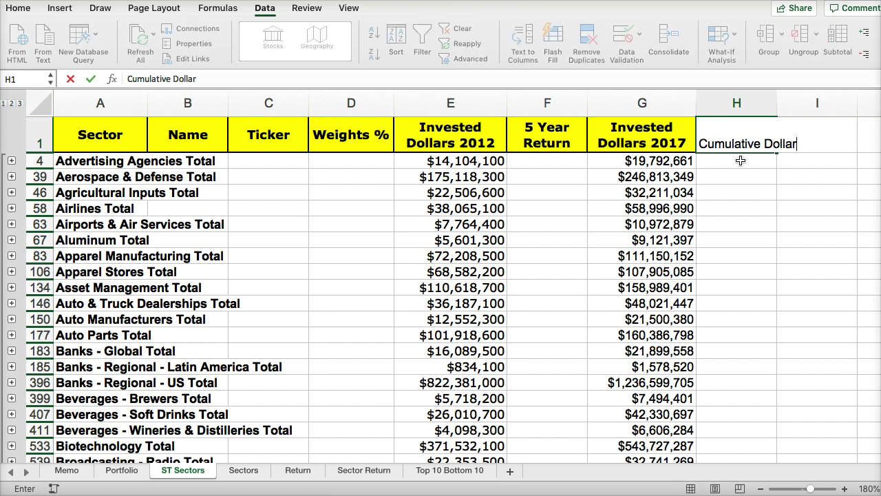
- Complete the header "Cumulative Dollars" in H1 and widen column H so the first word fits on one line
text(s)
key(Return)
key(Up)
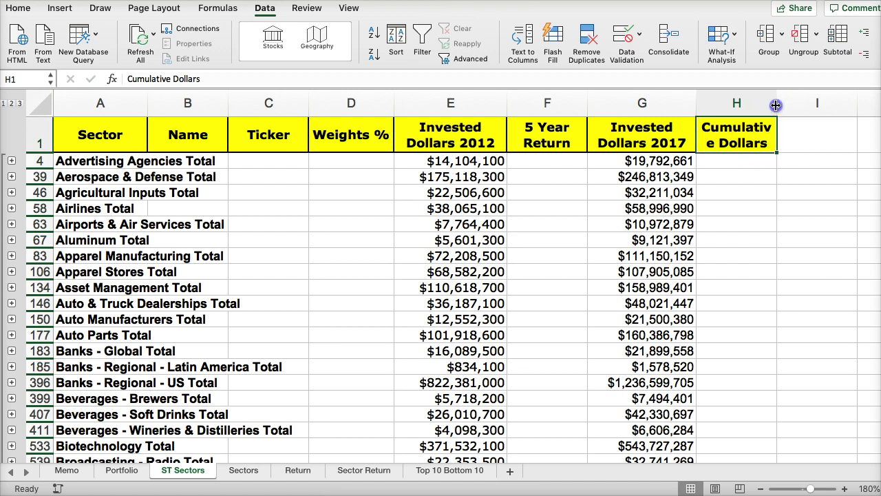
drag(777, 104, 781, 104)
- Add the header "Cumulative Return" in I1 and widen column I slightly
click(802, 133)
text(C)
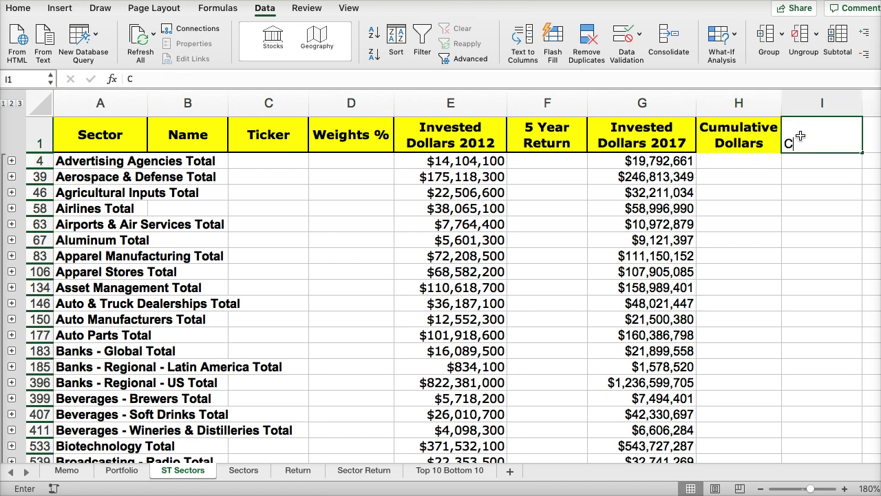
text(u)
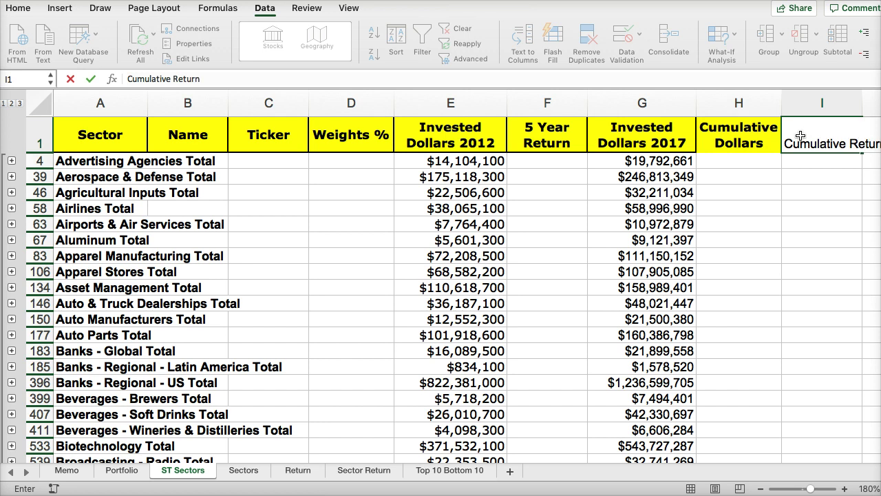
text(mulative Return)
key(Return)
drag(863, 107, 866, 109)
- Calculate the first sector's cumulative dollars in H4 as 2017 invested dollars minus 2012 invested dollars (+G4-E4)
click(833, 155)
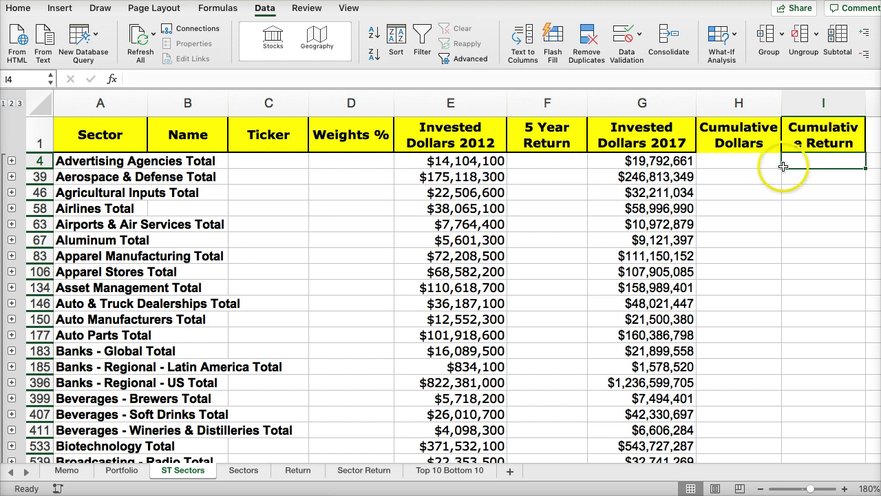
click(747, 165)
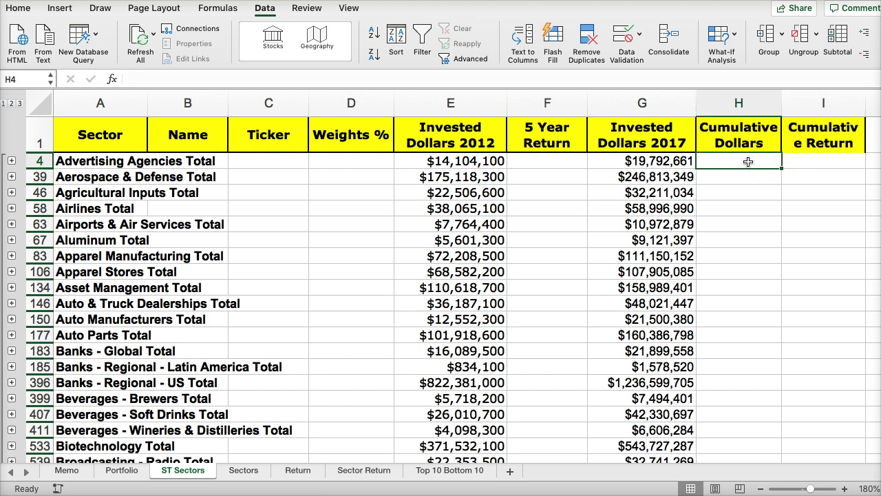
text(+)
key(Left)
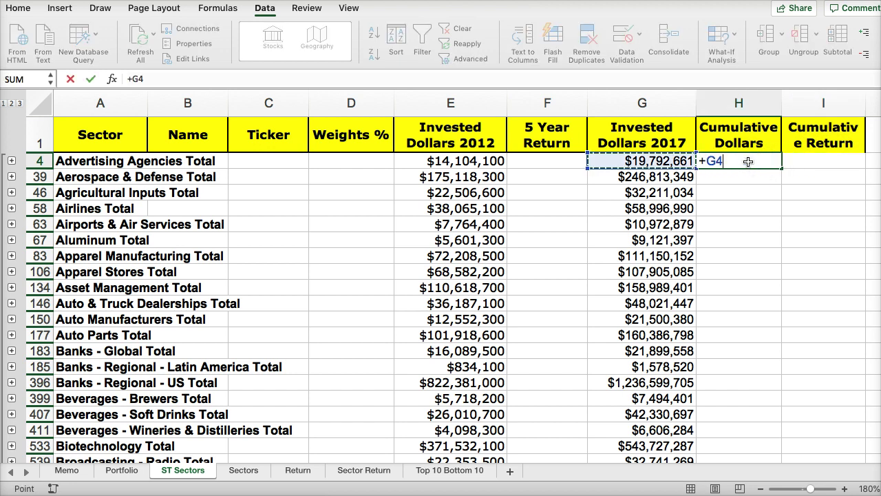
text(-)
key(Left)
key(Left)
key(Left)
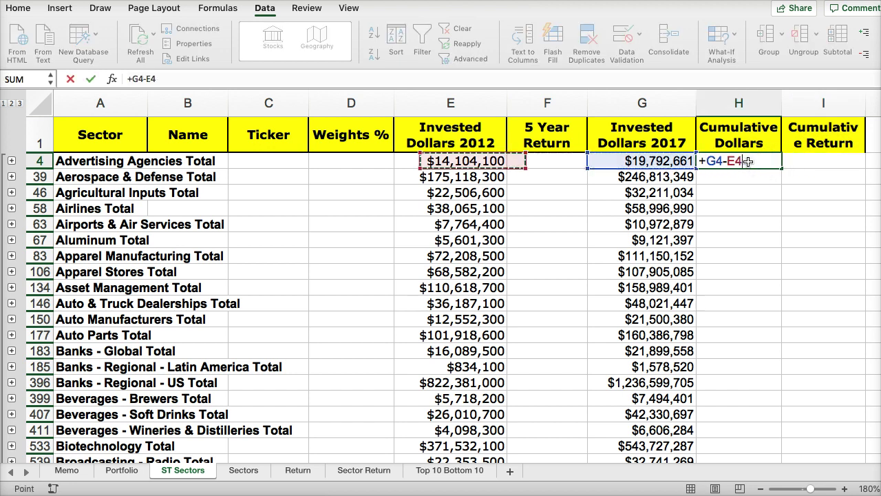
key(Return)
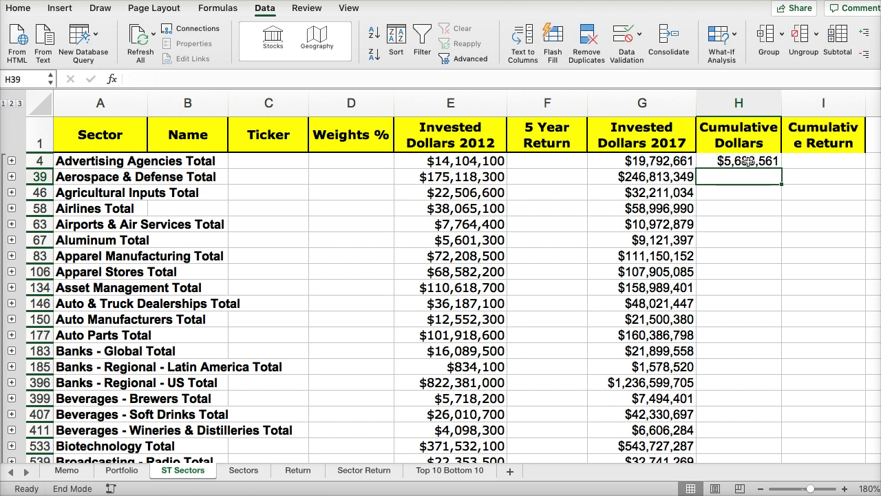
key(ctrl+Right)
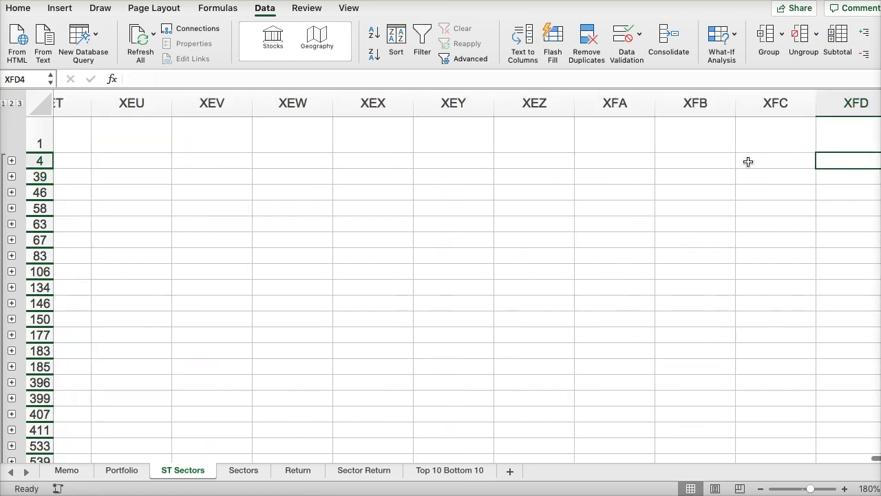
key(ctrl+Left)
key(ctrl+Left)
key(ctrl+Left)
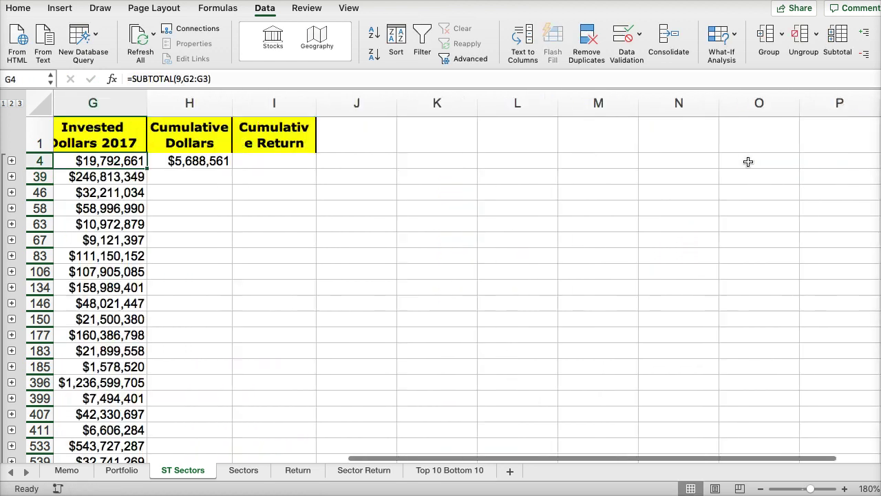
key(ctrl+Left)
key(Right)
key(Right)
key(Right)
key(Right)
key(Right)
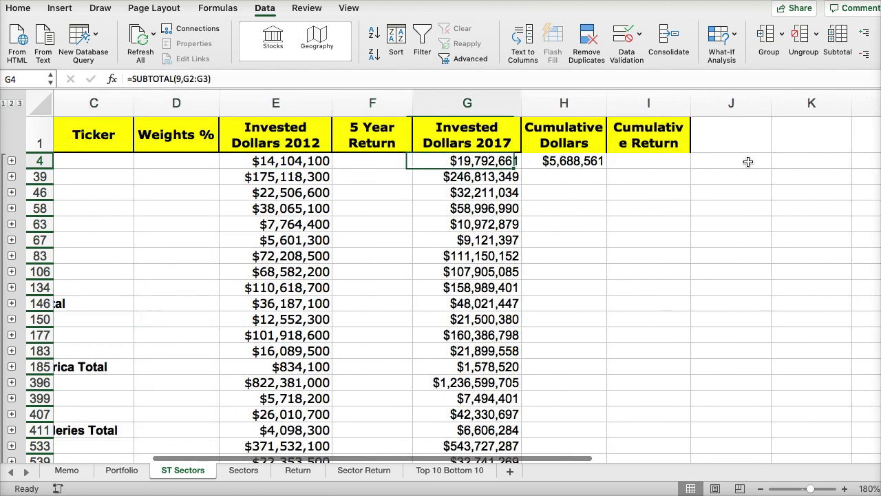
- Fit column I to its header and calculate the first sector's cumulative return in I4 with +H4/E4
double_click(691, 104)
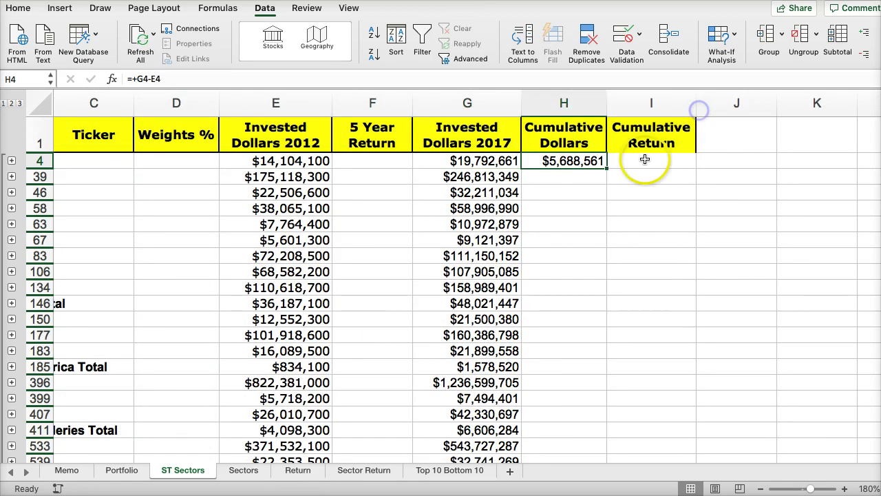
click(644, 160)
text(+)
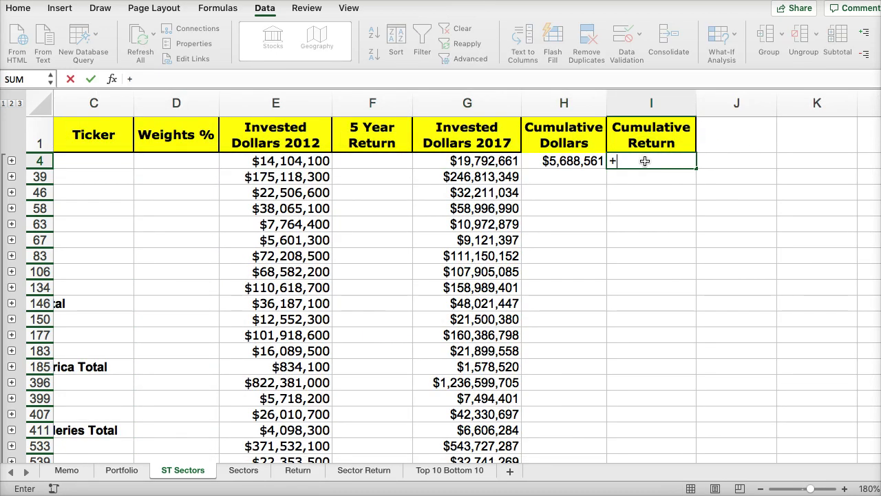
key(Left)
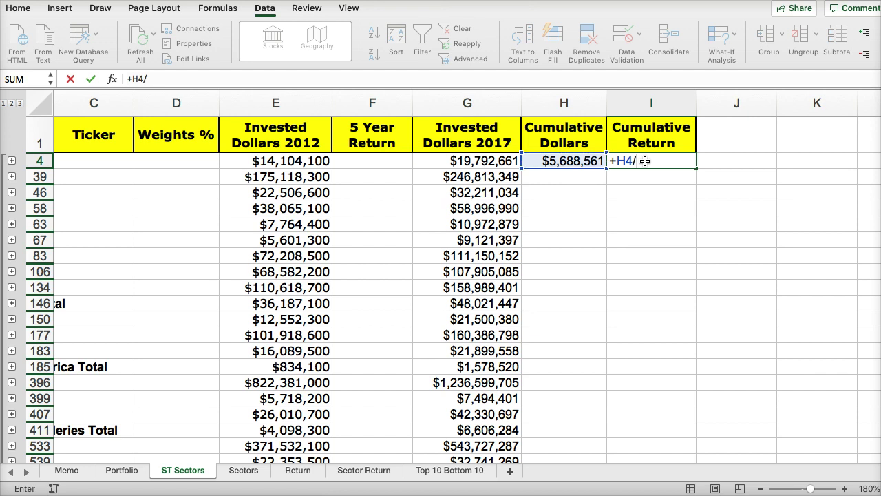
text(/)
key(Left)
key(Left)
key(Left)
key(Left)
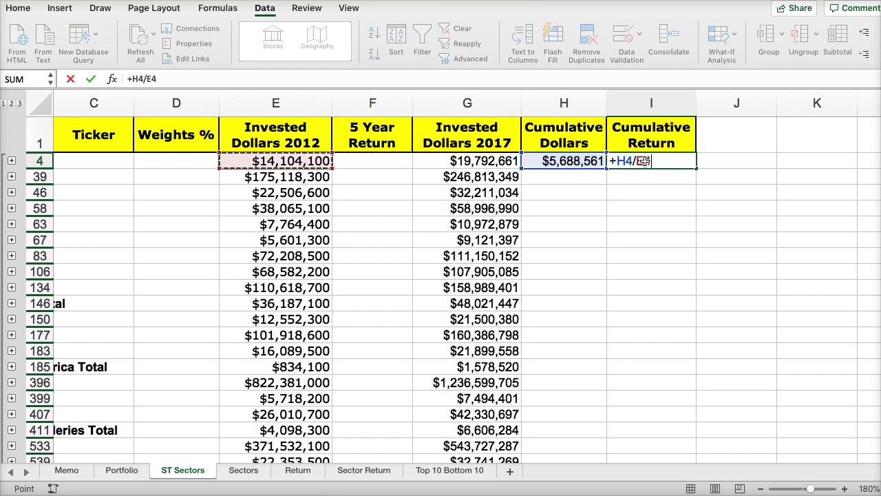
key(Return)
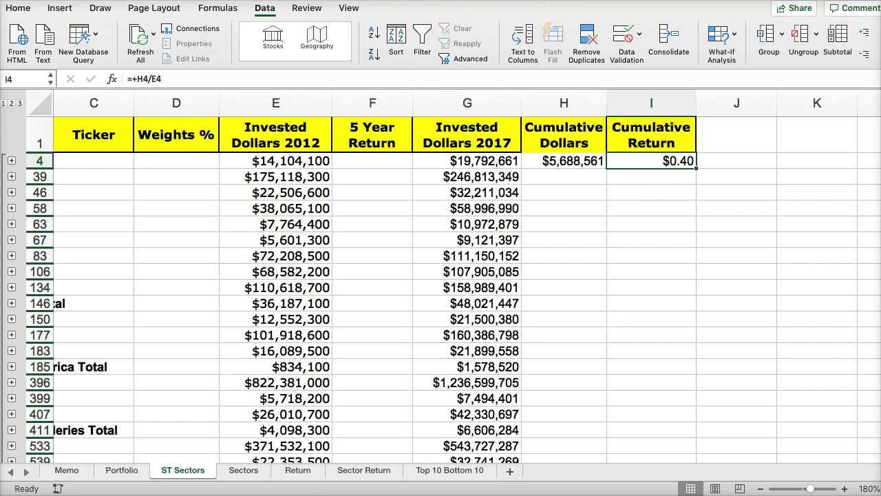
- Format the cumulative return in I4 as a percentage with one decimal place
click(18, 9)
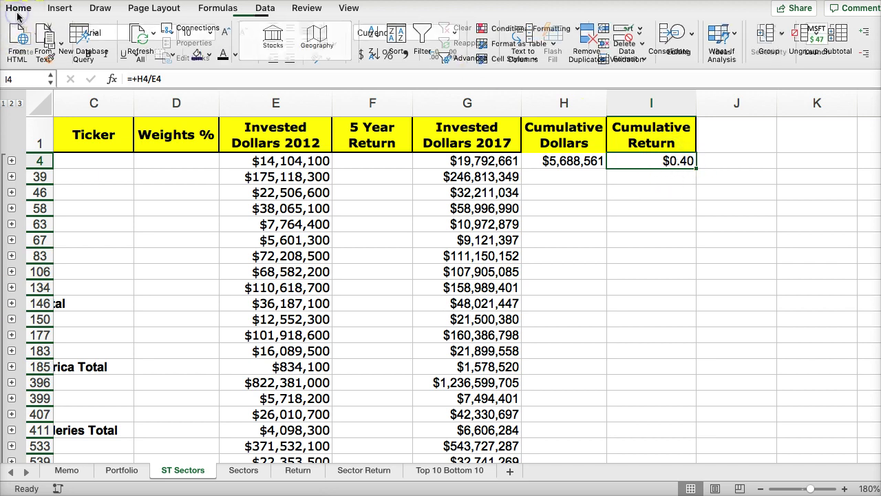
click(389, 54)
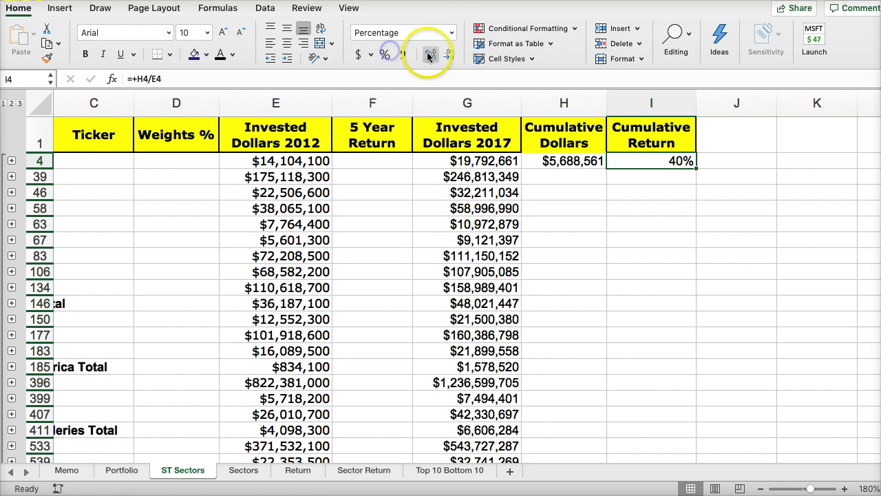
click(432, 55)
- Fill the Cumulative Dollars and Cumulative Return formulas from row 4 down through all the sector total rows
click(557, 164)
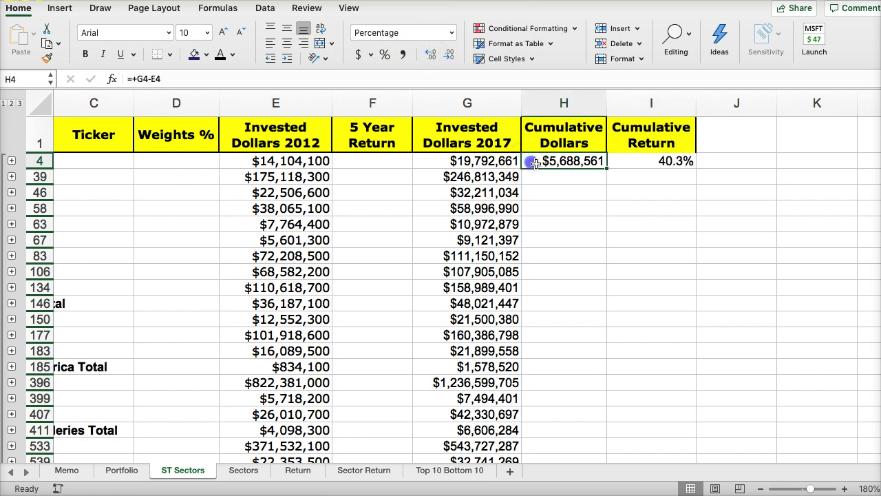
double_click(607, 169)
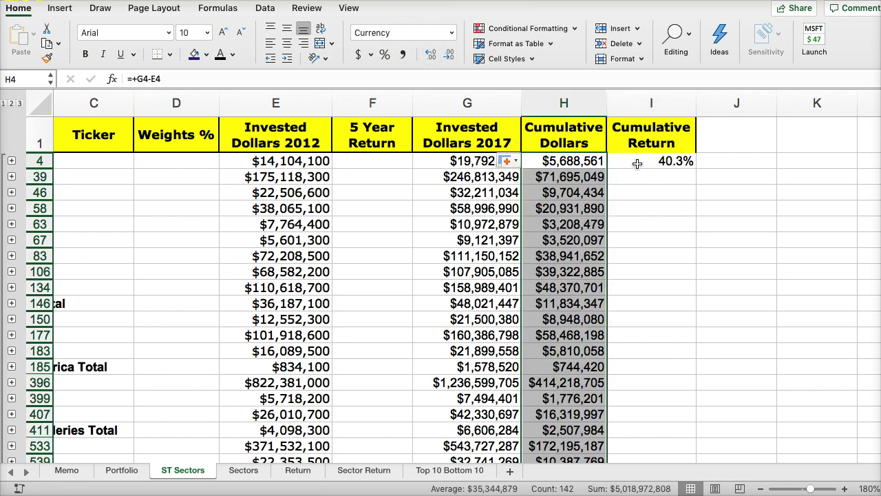
click(634, 164)
double_click(697, 169)
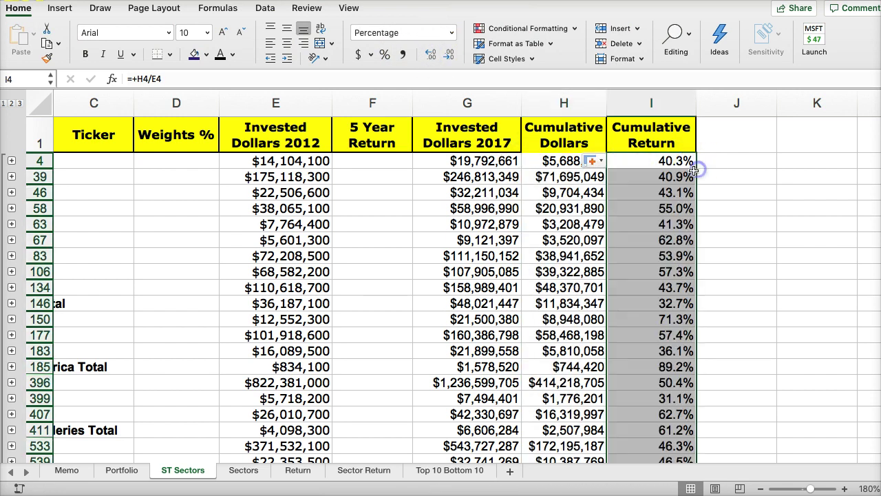
- On the Memo sheet, remove the words "short memo" from task 7 in the text box
click(63, 470)
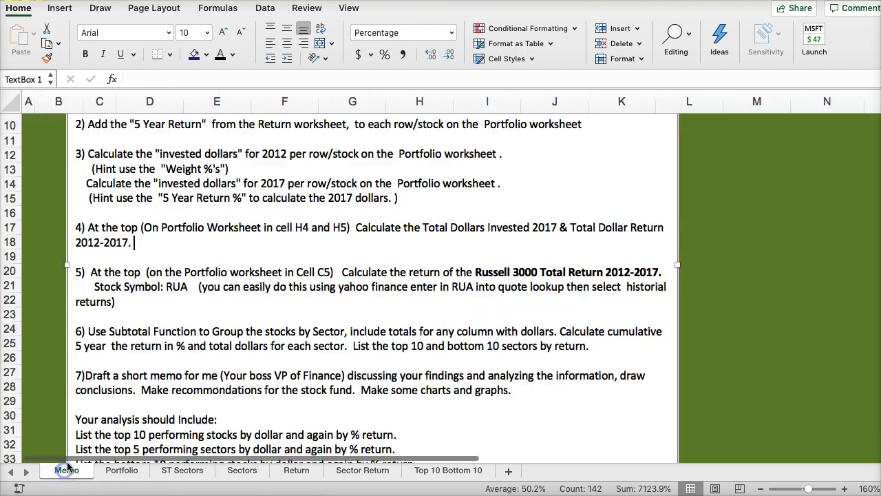
click(193, 337)
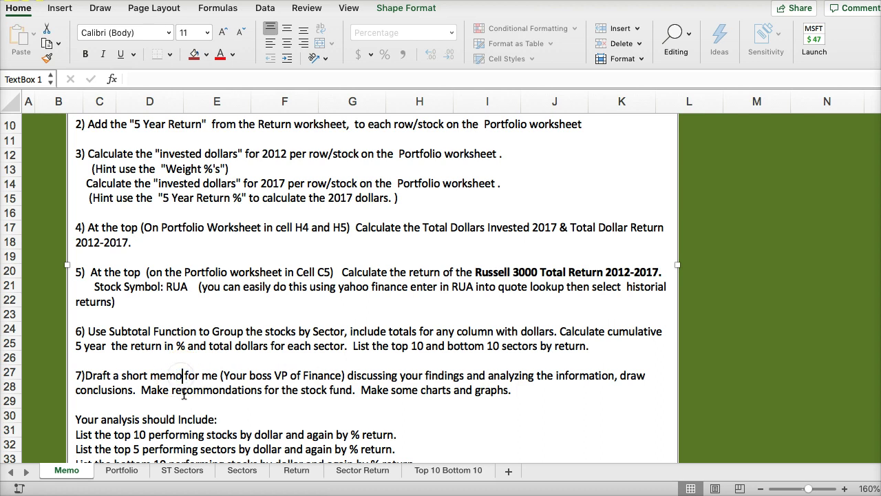
key(BackSpace)
key(BackSpace)
key(BackSpace)
key(BackSpace)
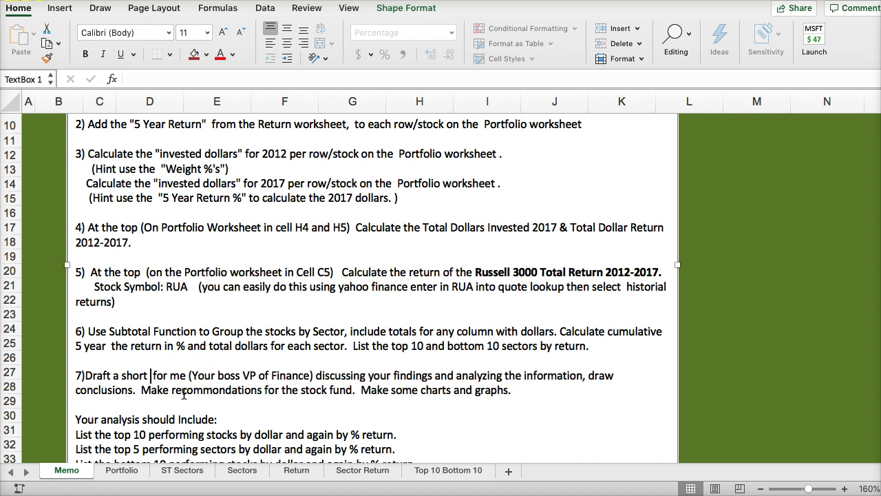
text(E)
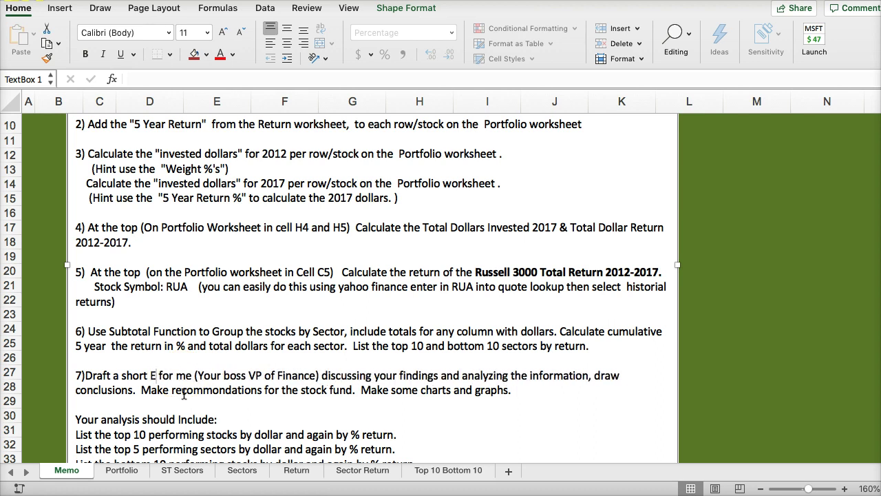
key(BackSpace)
key(BackSpace)
key(BackSpace)
key(BackSpace)
key(BackSpace)
key(BackSpace)
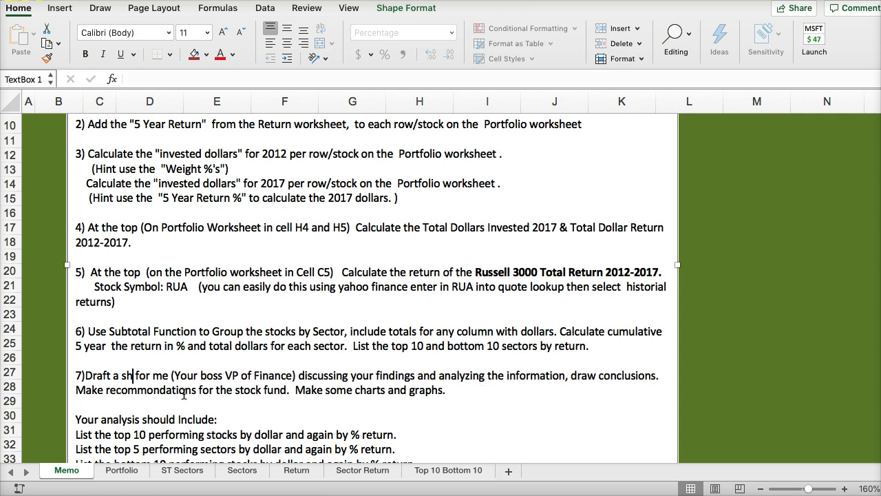
- Reword the start of task 7 to read "Draft an Executive Summary for me"
text(Ex)
key(BackSpace)
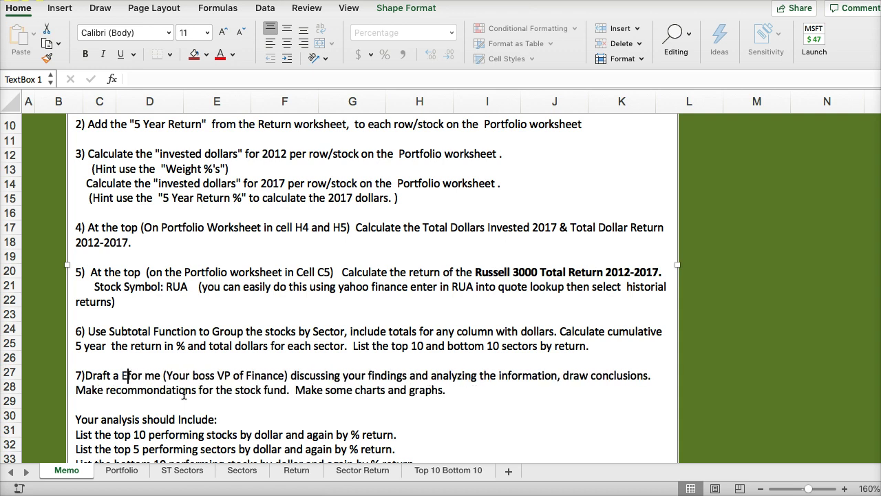
key(Delete)
key(BackSpace)
key(BackSpace)
key(BackSpace)
text(an ex)
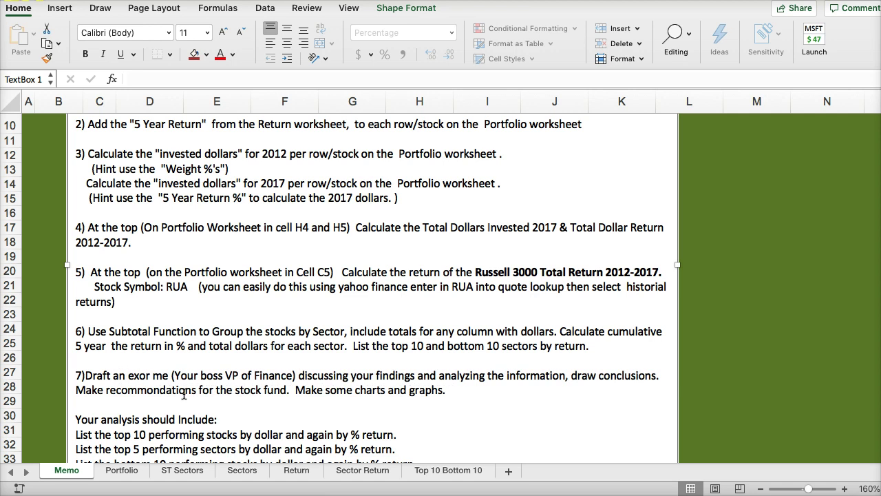
key(BackSpace)
key(BackSpace)
text(Ex)
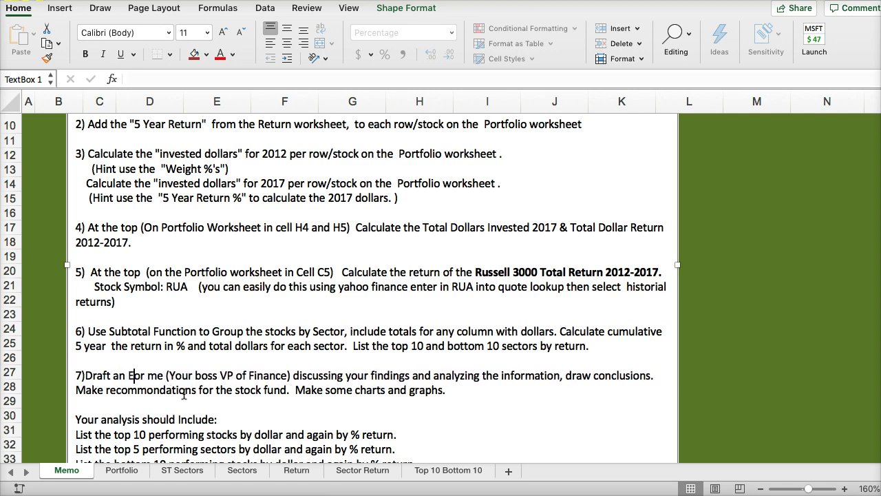
text(ecutive Su)
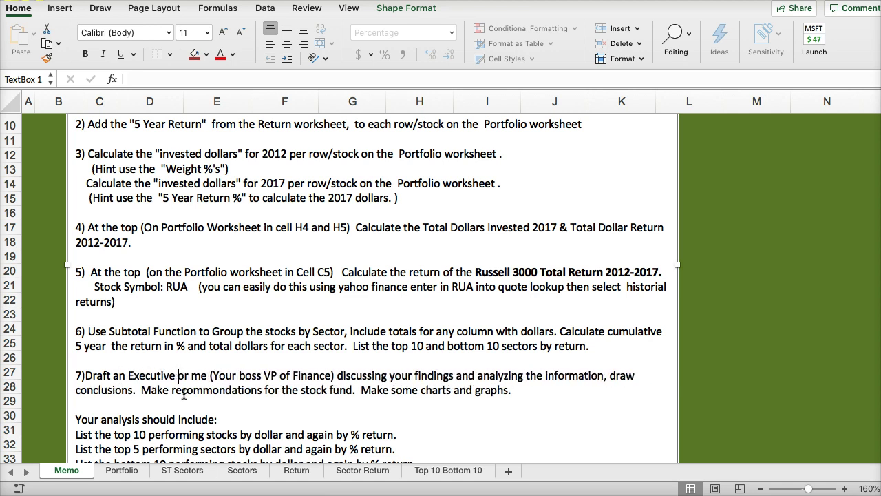
text(mmary f)
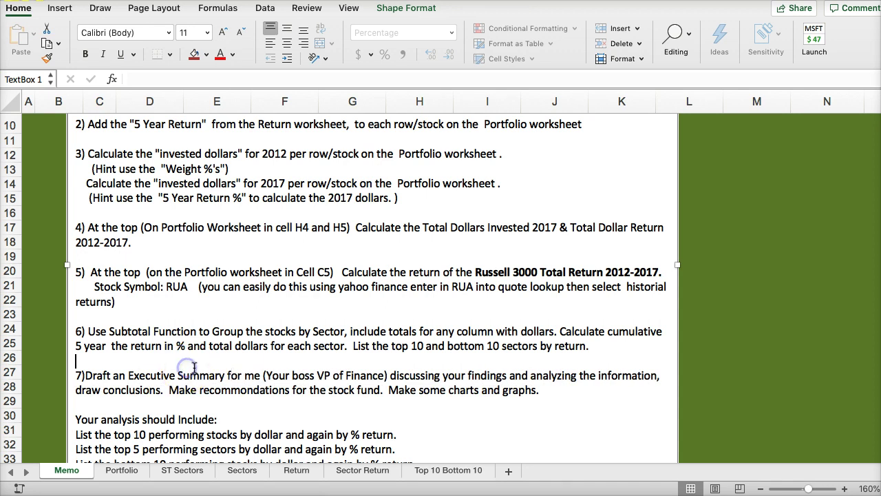
- Spell-check the memo text box and ignore the stock symbol RUA wherever it is flagged
scroll(207, 221, up, 5)
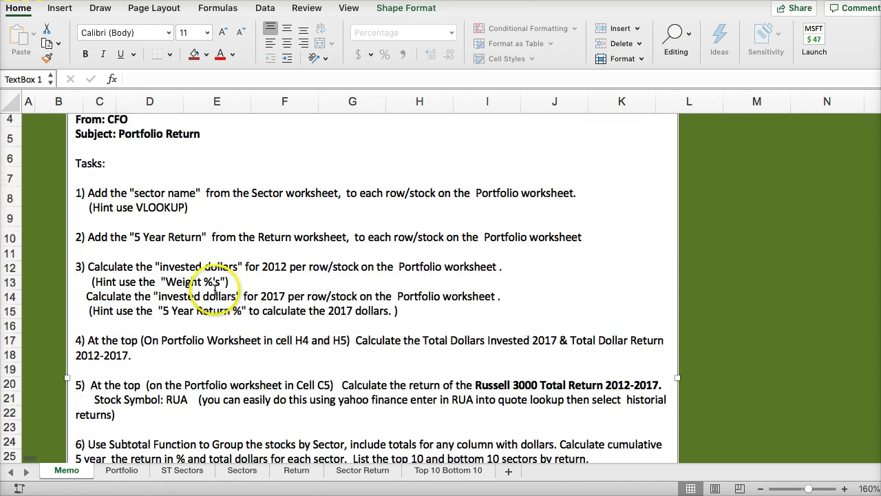
click(307, 8)
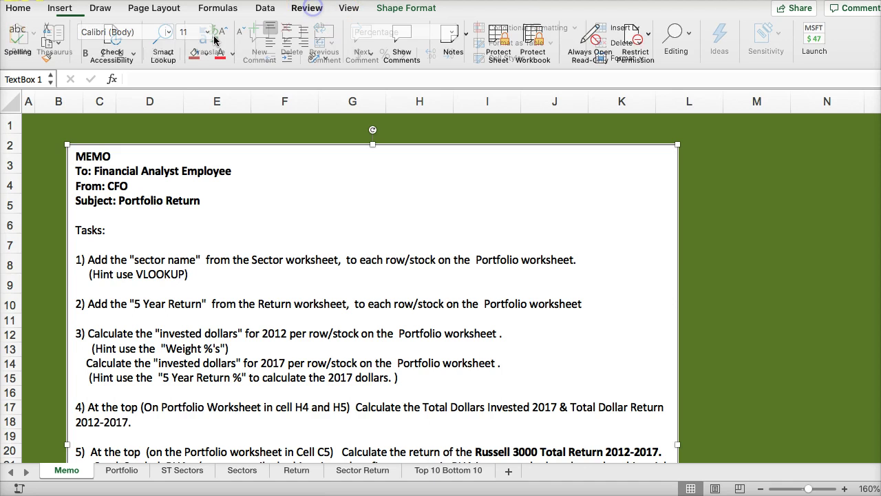
click(19, 41)
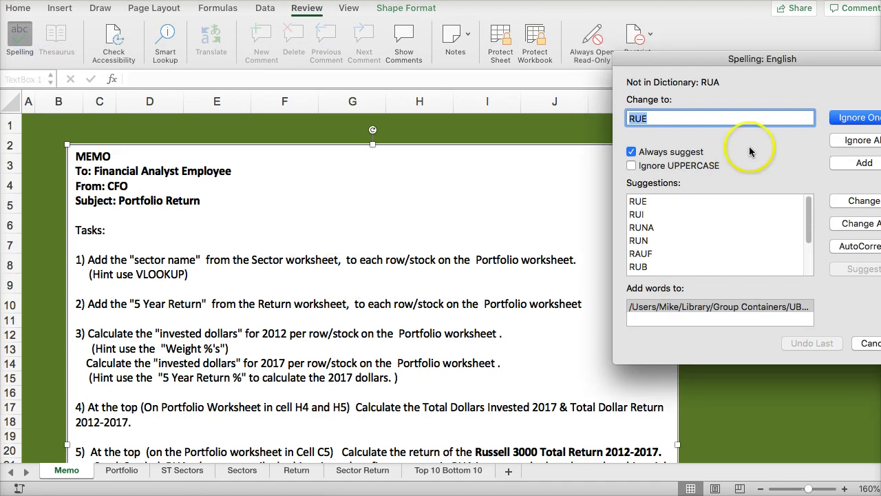
click(851, 120)
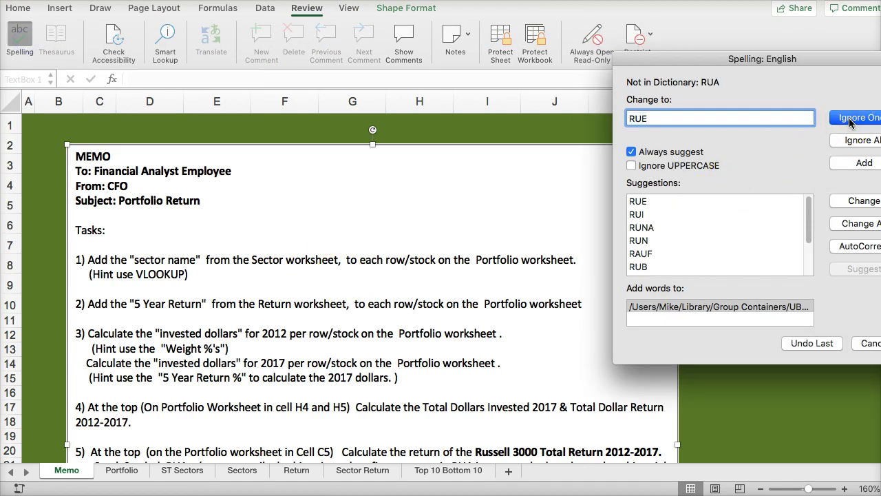
click(851, 120)
- Correct the flagged words to "historical" and "recommendations", then finish the spell check from the beginning of the sheet
double_click(663, 202)
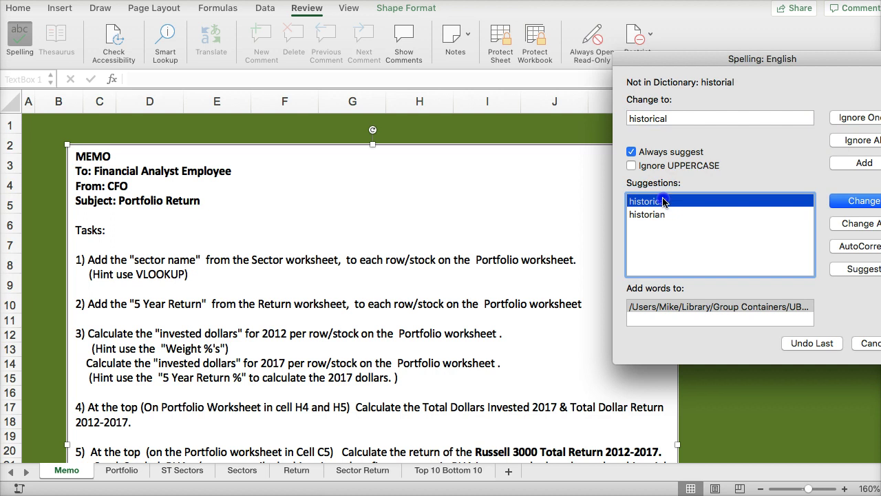
click(663, 202)
double_click(663, 201)
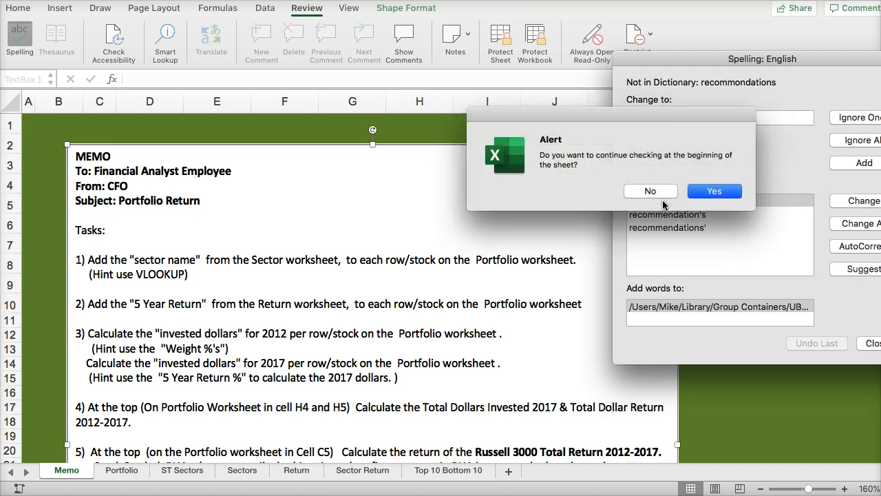
click(714, 192)
click(710, 190)
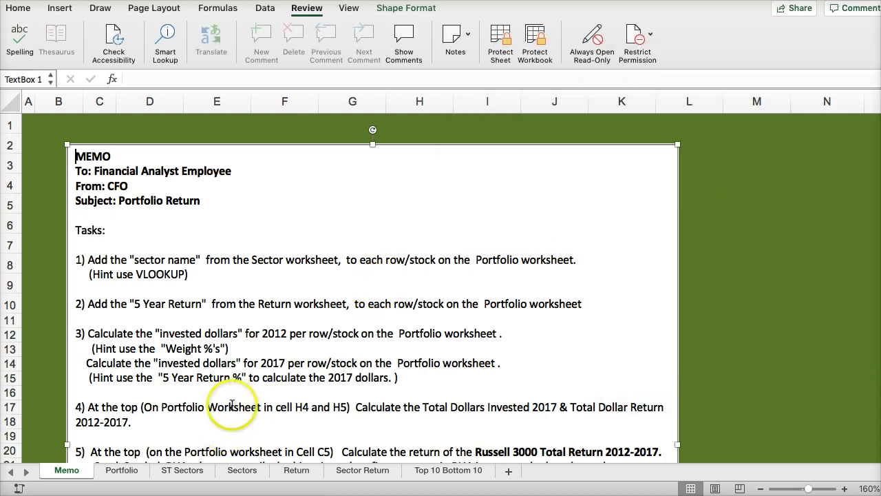
- Review the memo's remaining tasks and look through the Portfolio, ST Sectors, Sectors, Return and Sector Return sheets
scroll(232, 403, down, 5)
scroll(232, 403, down, 1)
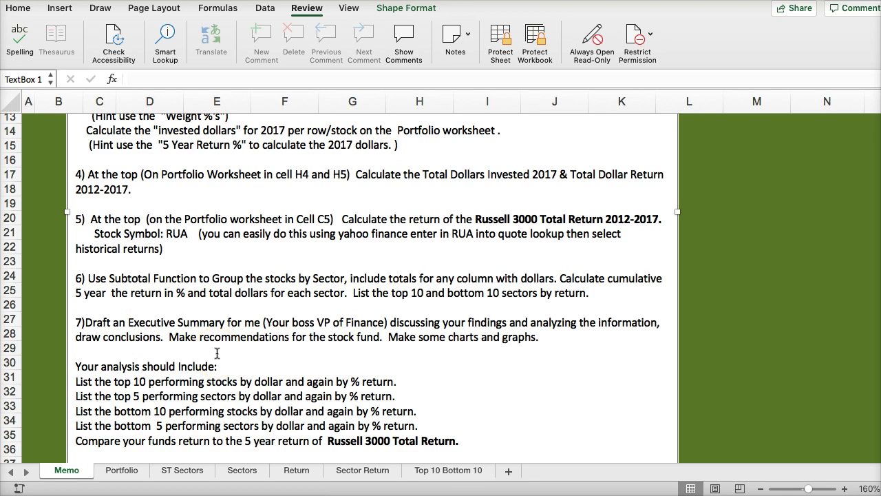
click(121, 470)
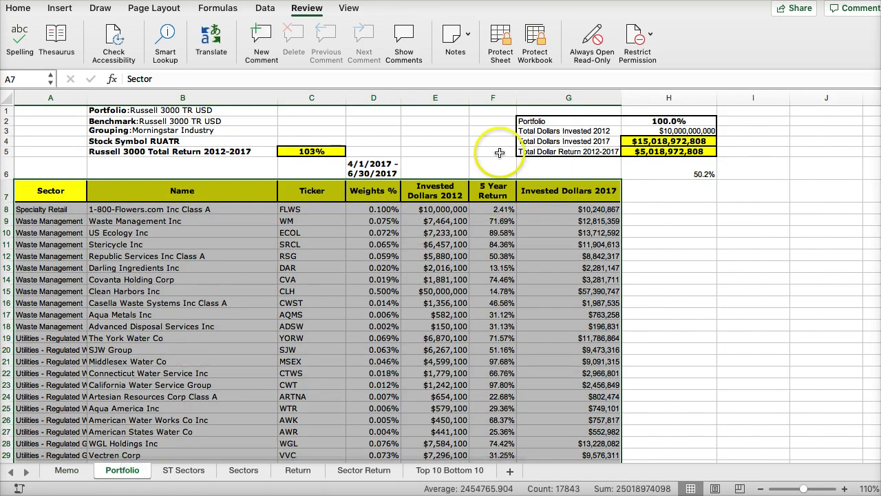
click(185, 470)
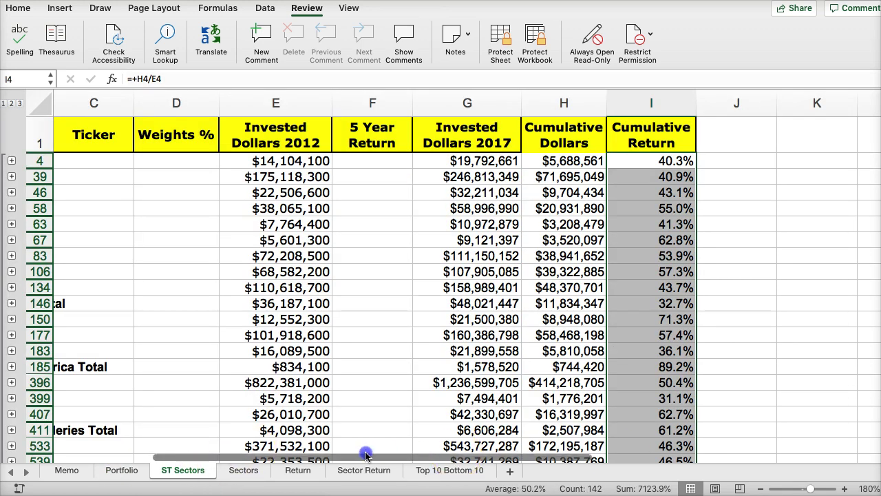
scroll(366, 454, left, 5)
click(248, 470)
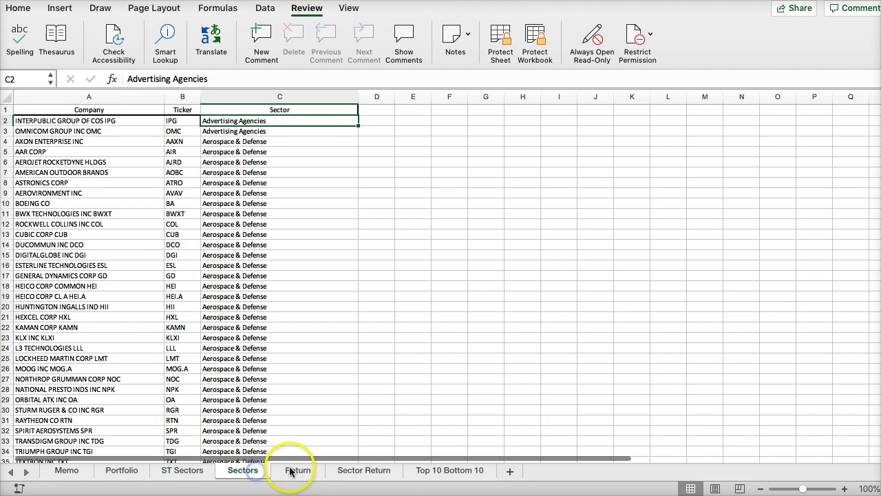
click(293, 470)
click(354, 470)
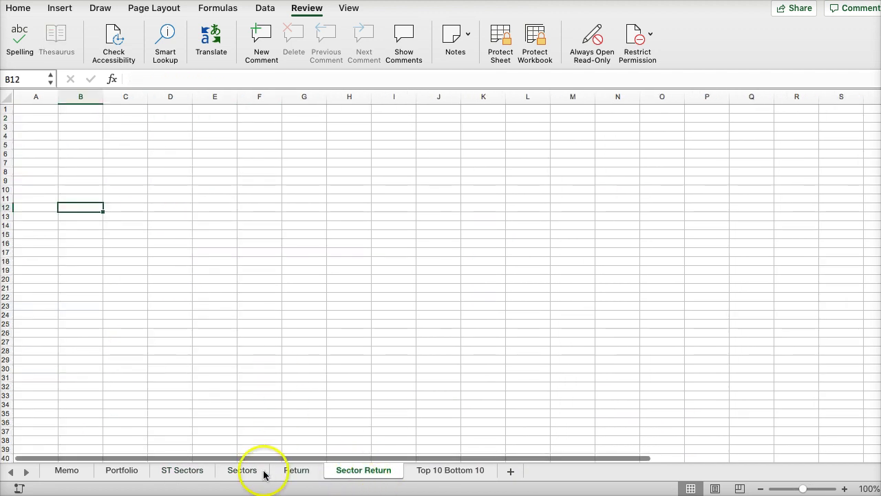
- Create a PivotTable on a new worksheet from the Portfolio sheet's range A7:G2555
click(122, 471)
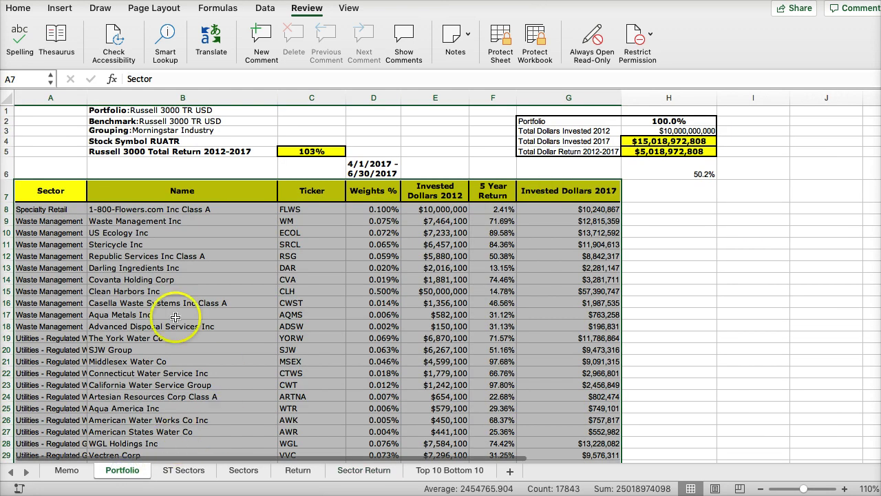
scroll(130, 337, down, 5)
scroll(128, 354, up, 5)
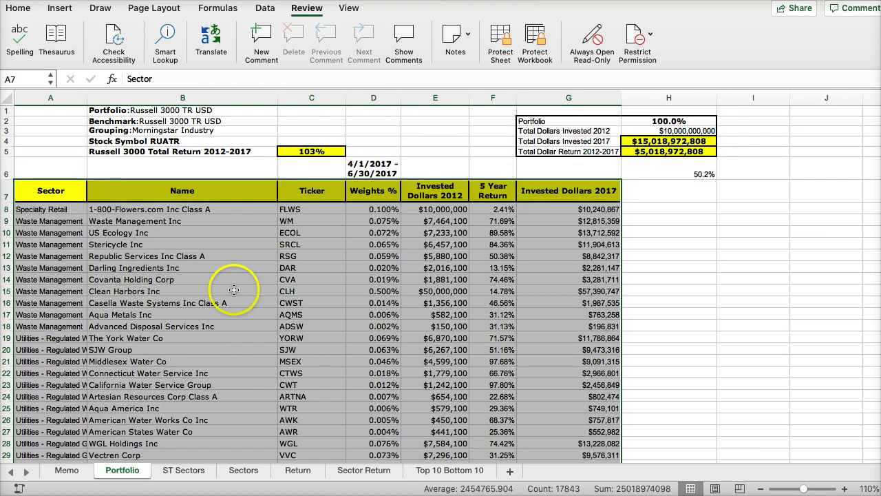
click(61, 10)
click(25, 40)
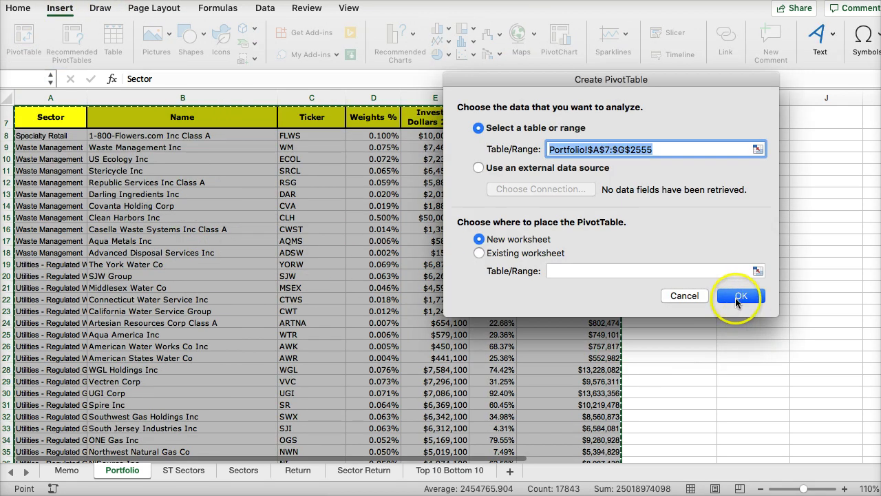
click(737, 298)
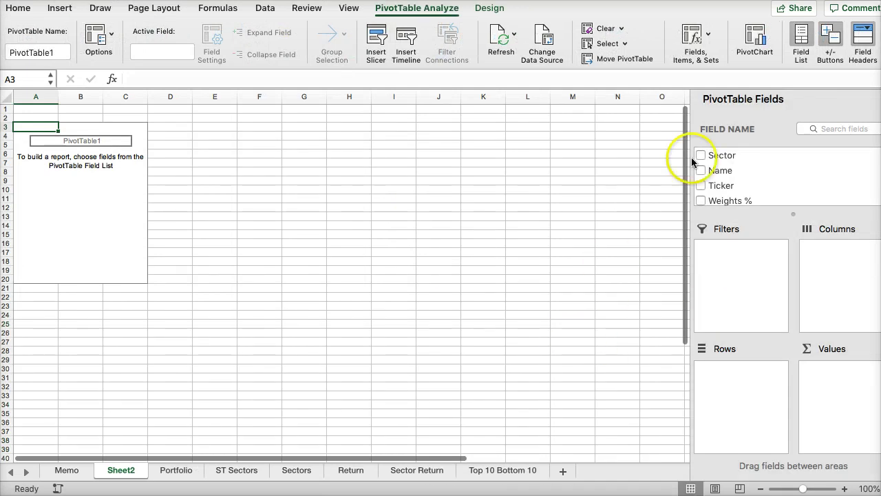
- Set Sector as the PivotTable's row field and add the sums of Invested Dollars 2012 and Invested Dollars 2017 as values
click(700, 155)
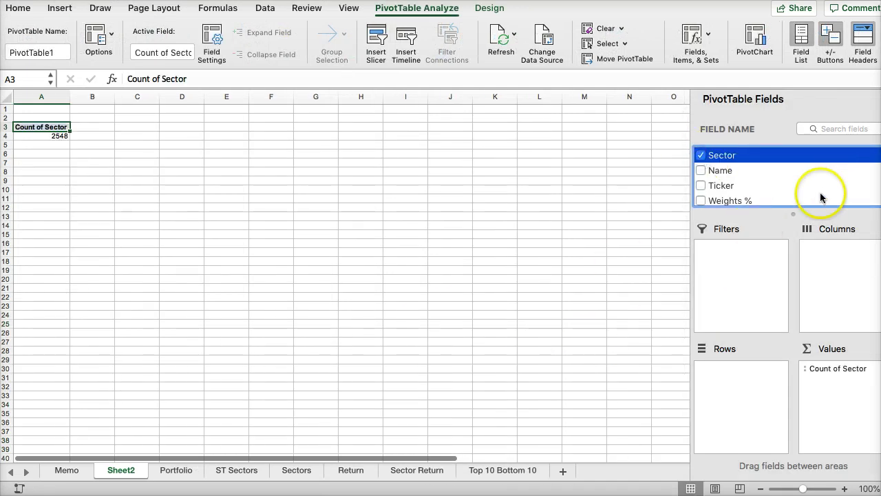
drag(826, 370, 750, 371)
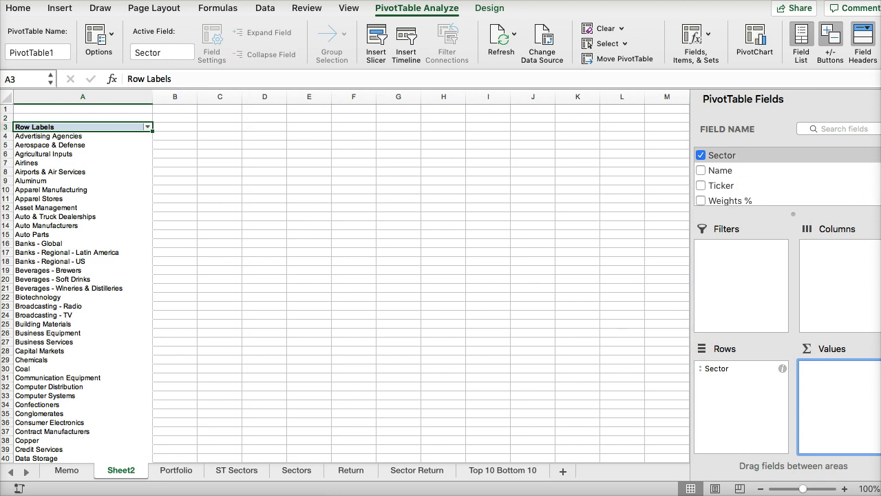
drag(880, 172, 851, 193)
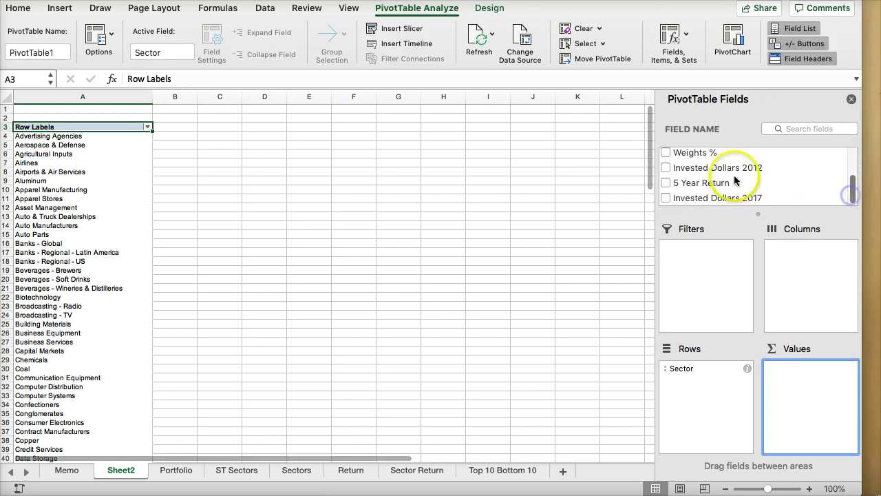
click(666, 168)
click(665, 198)
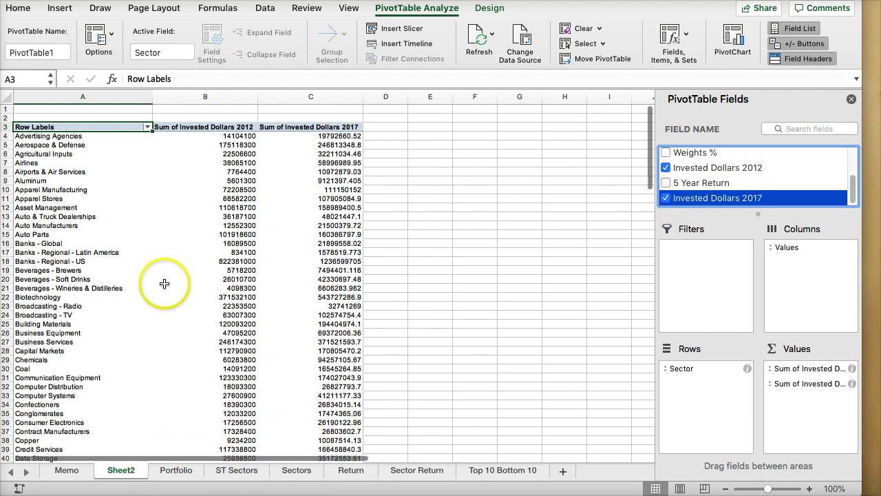
scroll(190, 273, down, 6)
scroll(189, 273, down, 20)
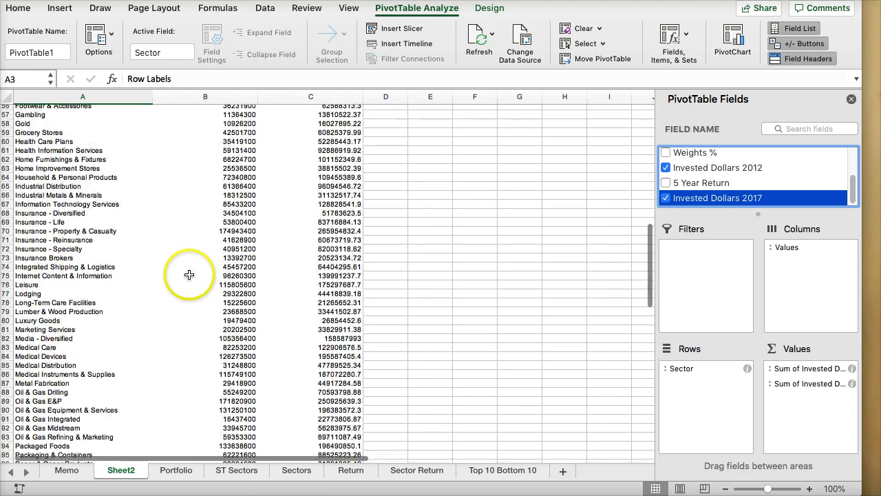
scroll(196, 281, down, 3)
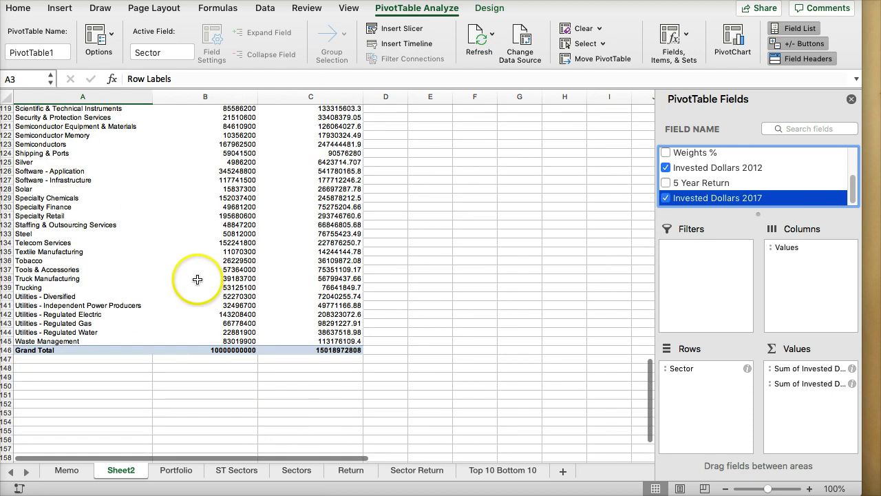
scroll(200, 303, up, 20)
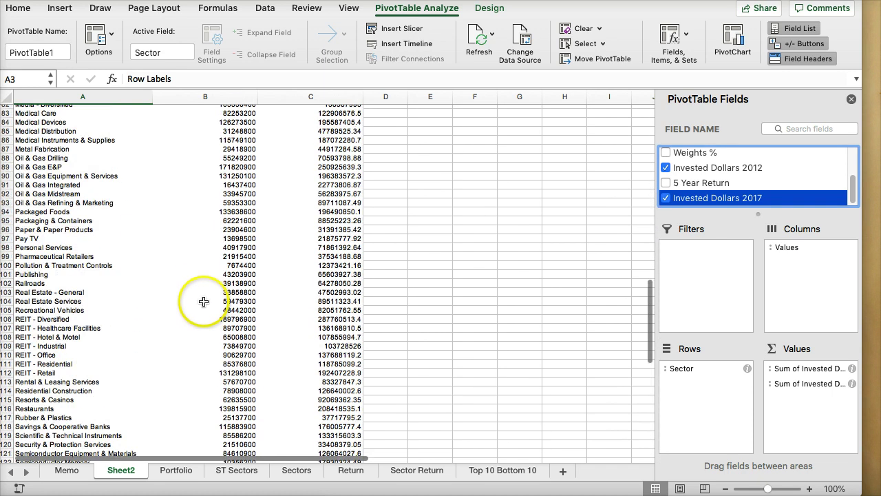
scroll(204, 266, up, 10)
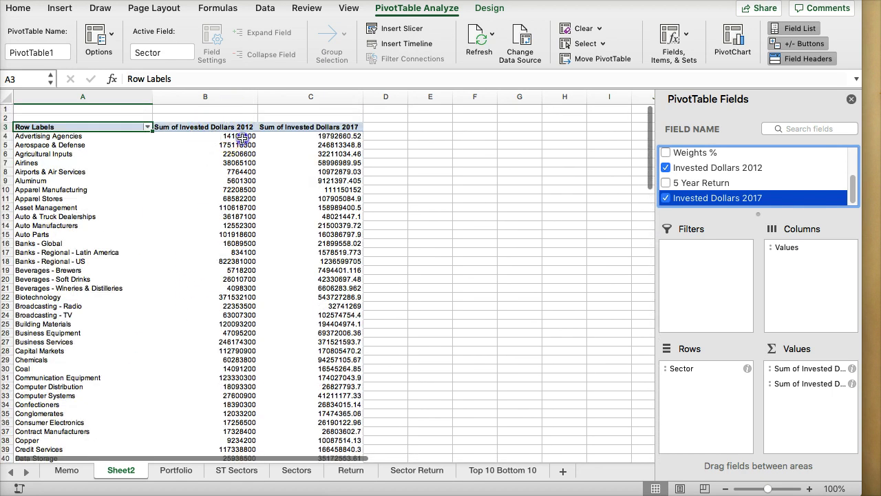
drag(219, 136, 347, 448)
drag(329, 431, 360, 423)
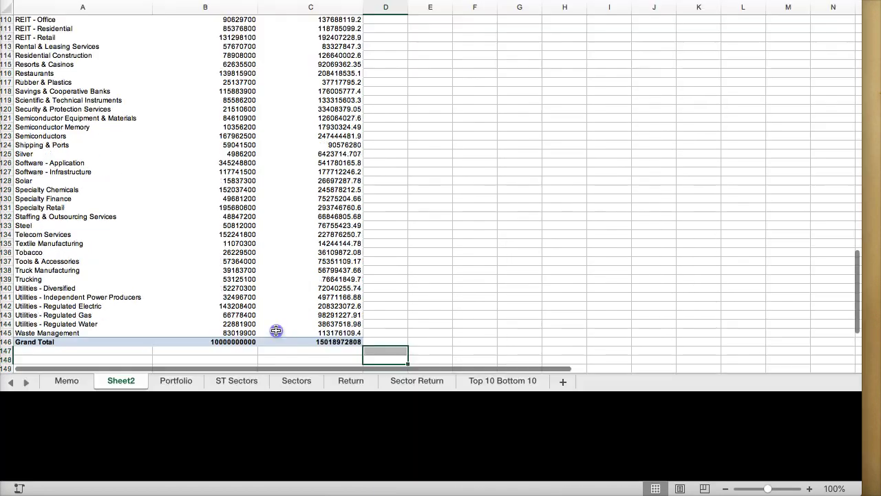
drag(329, 431, 206, 108)
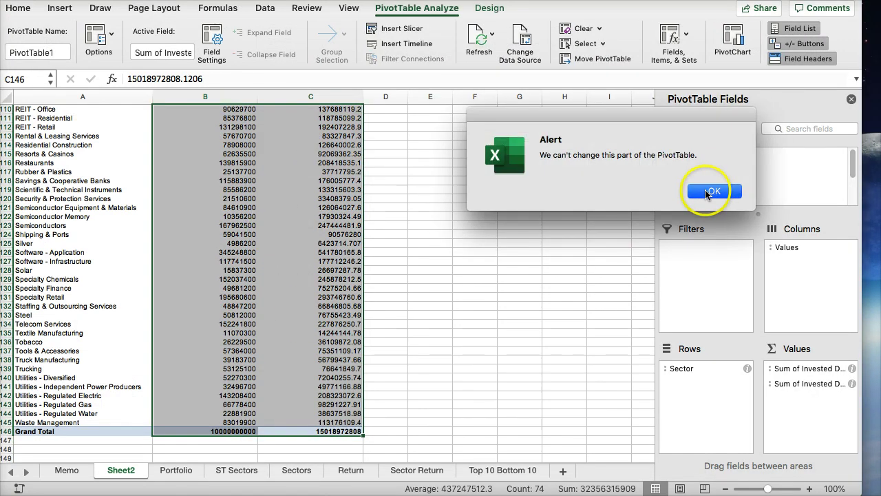
click(714, 192)
scroll(206, 177, up, 20)
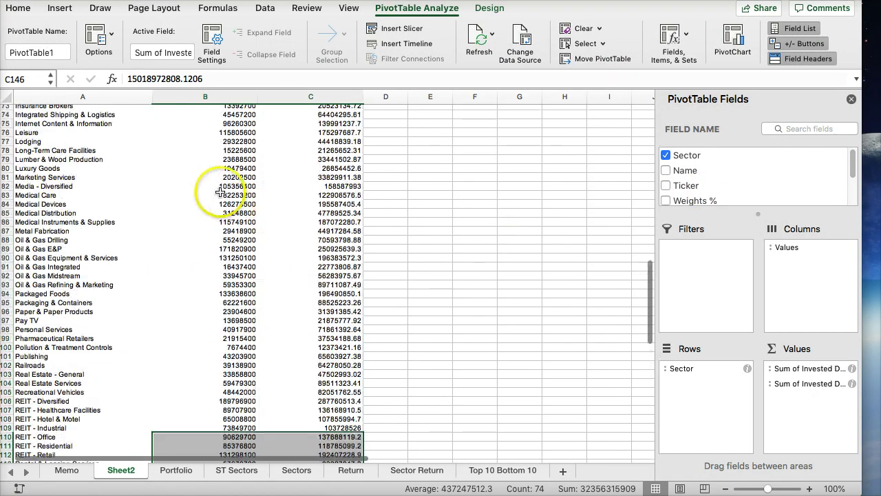
scroll(224, 177, up, 6)
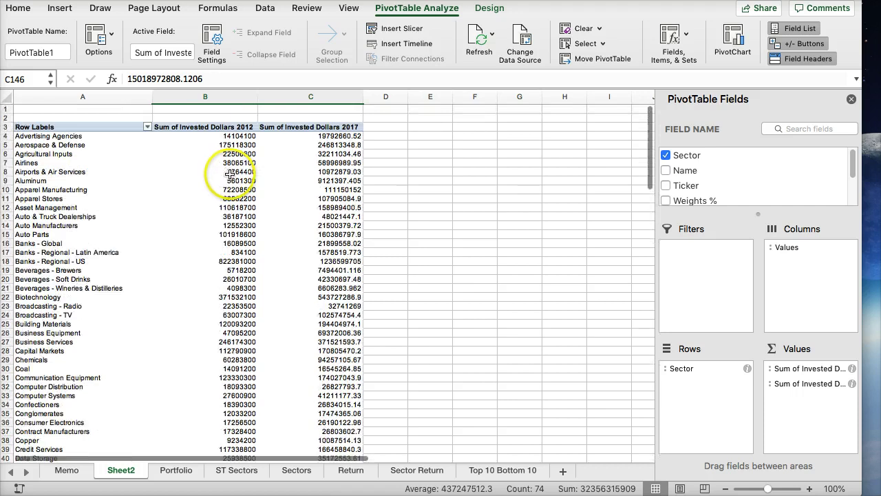
- Format both invested dollars columns of the PivotTable, from row 4 through the Grand Total, as currency without decimals
click(225, 136)
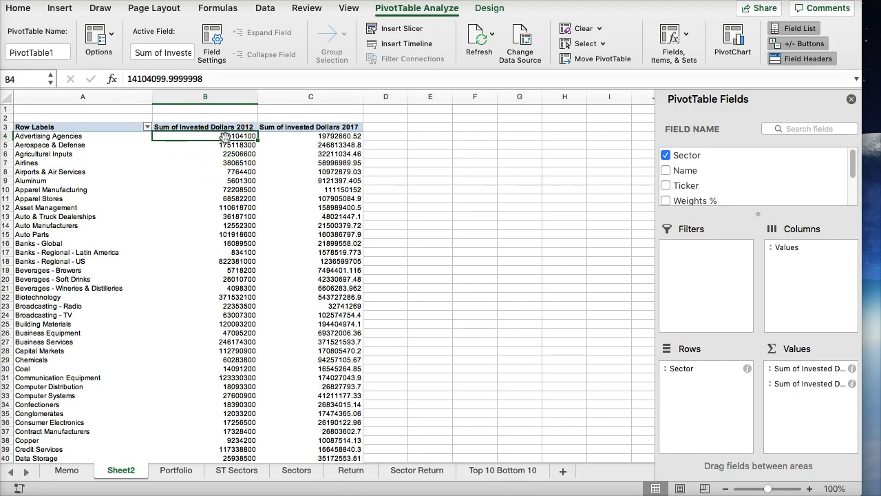
key(super+shift+Down)
key(shift+Right)
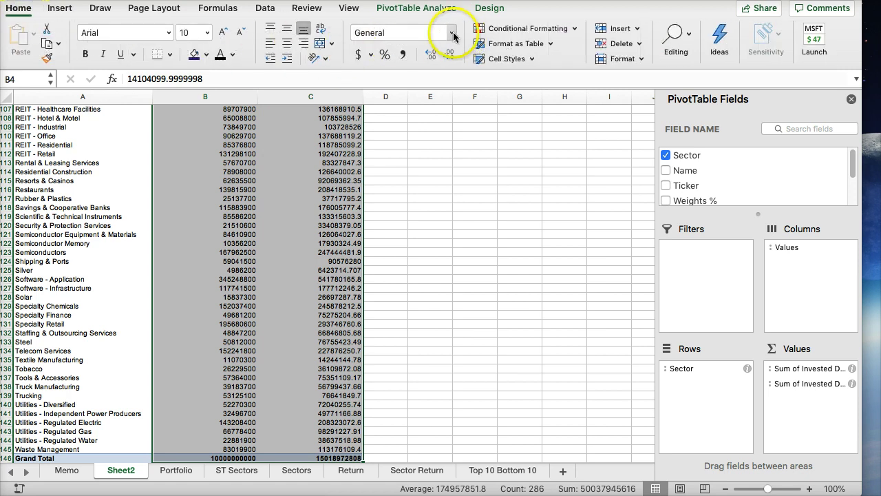
click(452, 33)
click(402, 101)
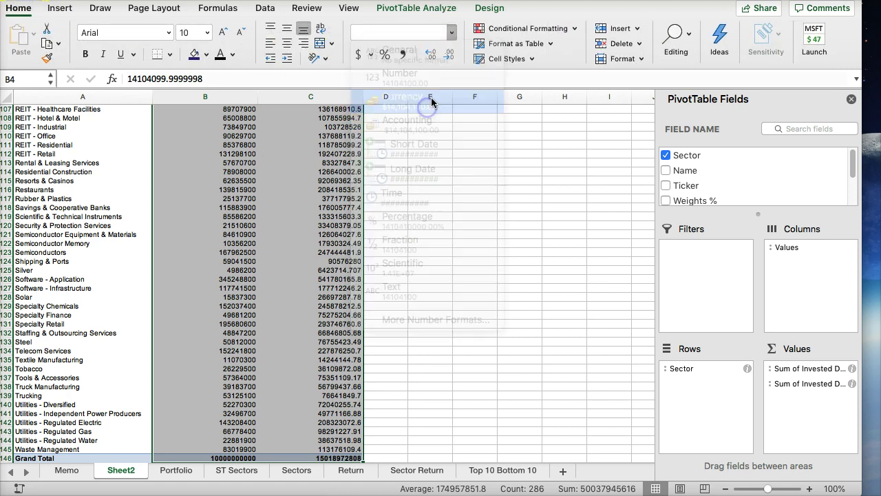
click(448, 57)
click(448, 57)
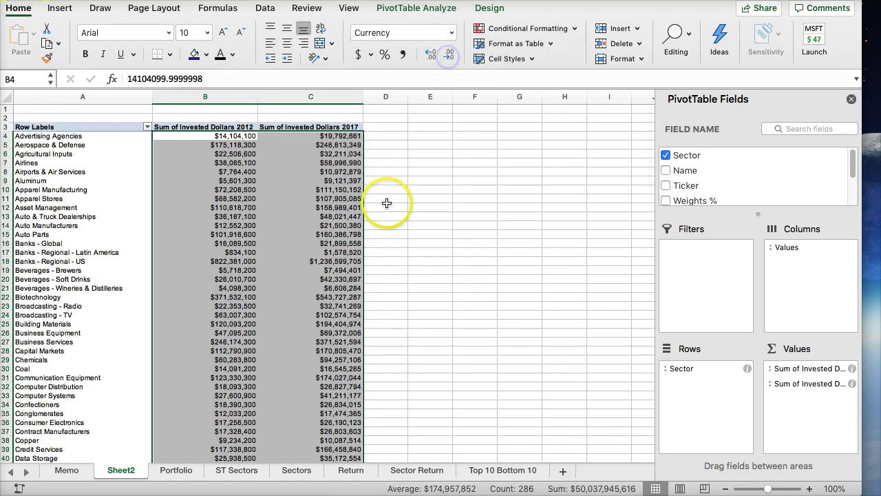
- Rename the PivotTable worksheet as Sector Return Pivot
click(394, 160)
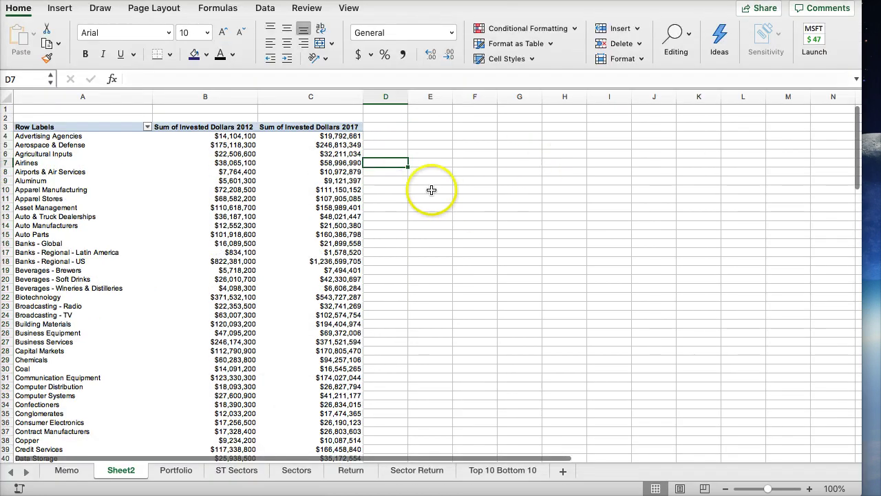
double_click(124, 468)
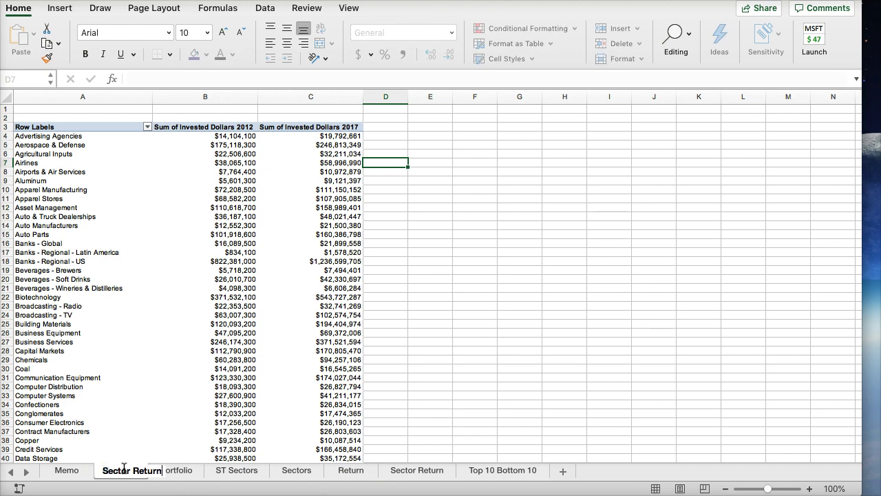
key(Return)
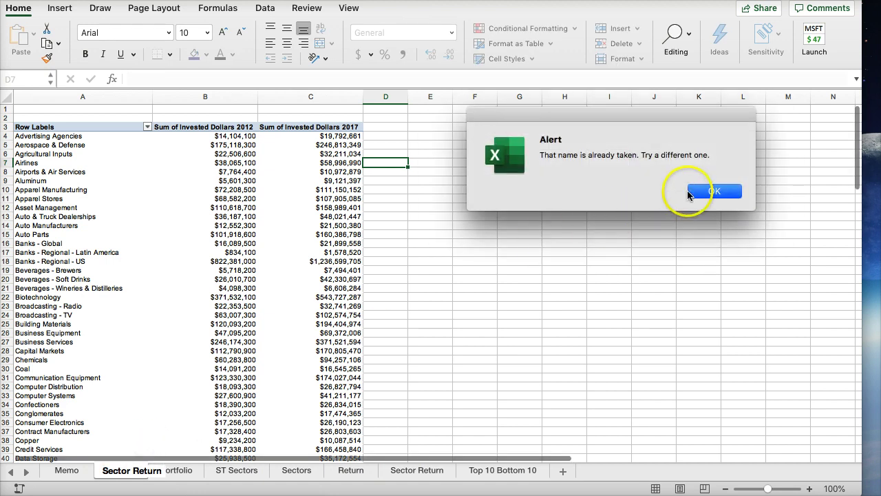
click(692, 191)
key(Return)
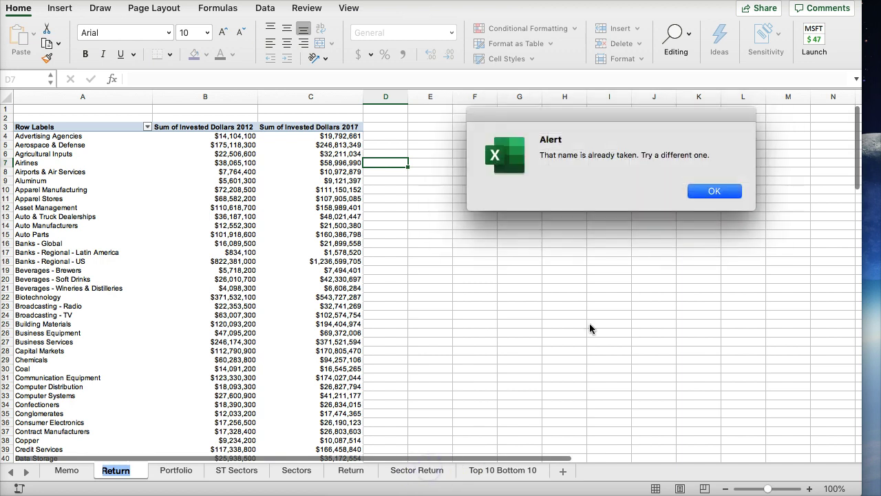
click(684, 199)
click(132, 470)
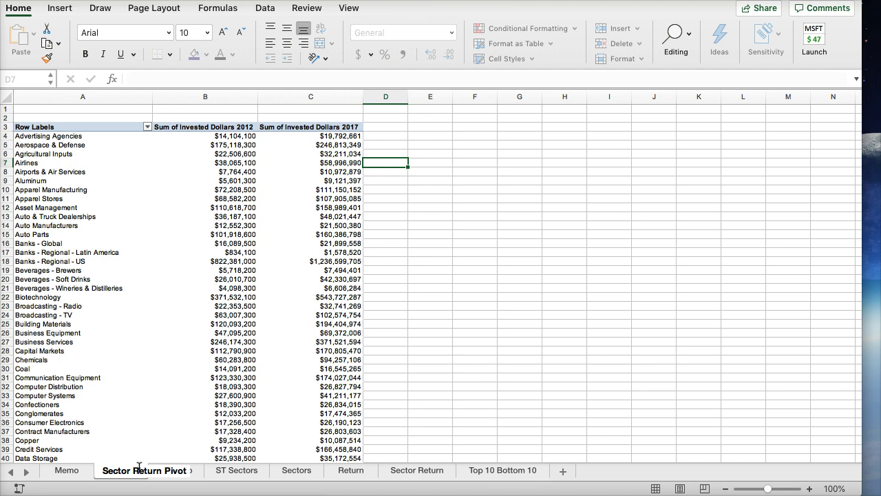
click(474, 359)
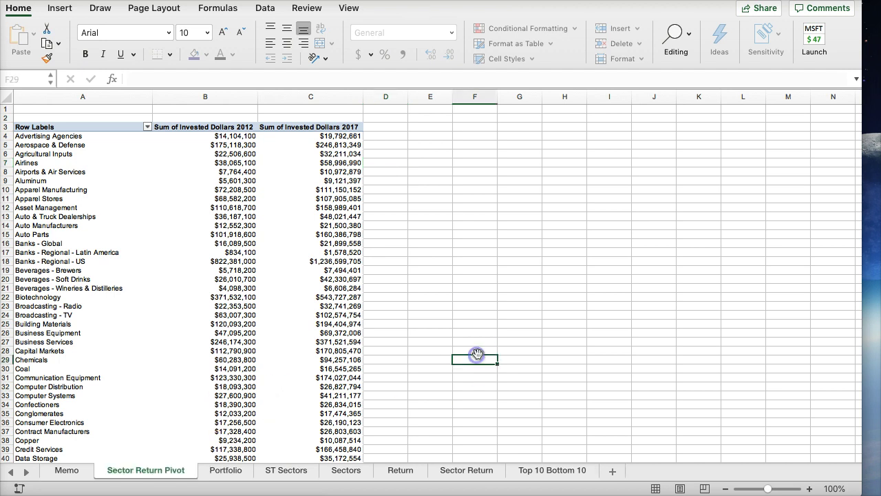
- Delete the empty Sector Return worksheet and return to cell D4 of the Sector Return Pivot sheet
click(447, 471)
right_click(448, 473)
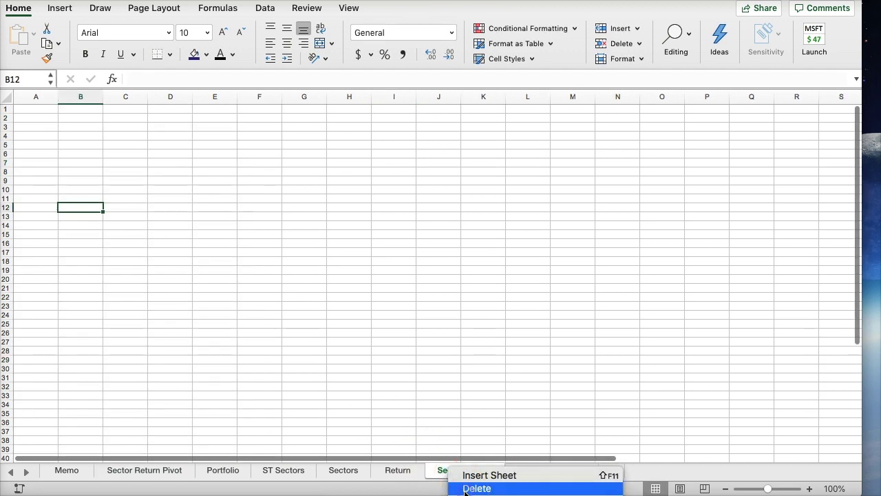
click(465, 488)
click(137, 470)
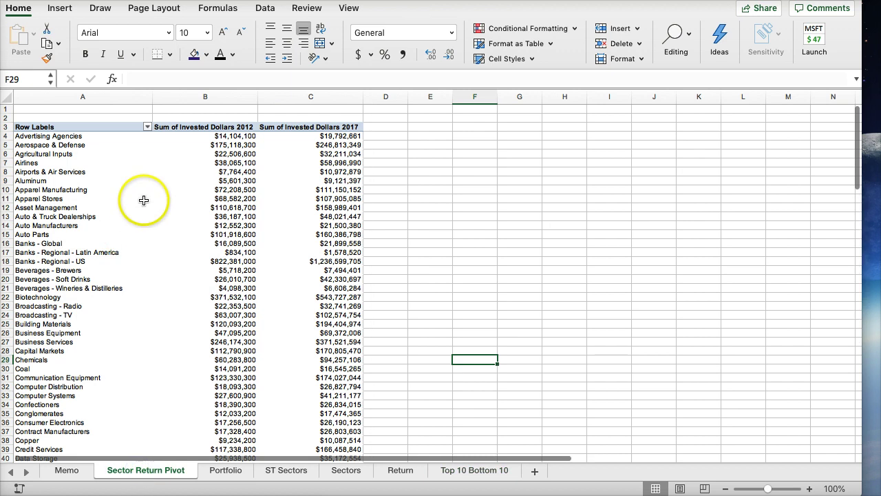
click(370, 135)
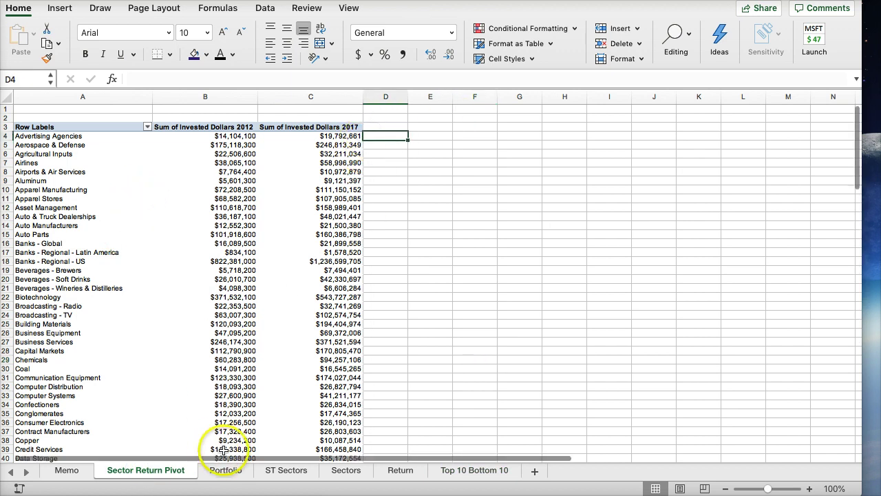
- Copy the Cumulative Dollars and Cumulative Return headers with their first total row from ST Sectors to D3 of Sector Return Pivot
click(270, 471)
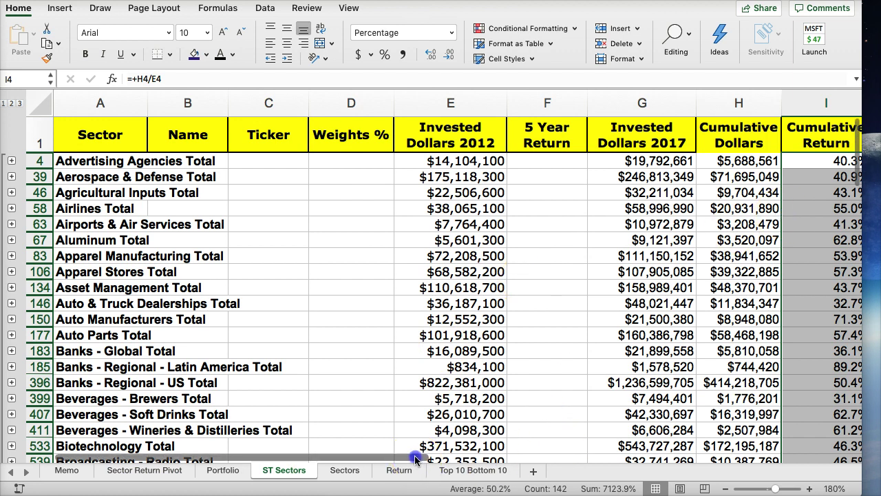
drag(443, 459, 527, 460)
drag(564, 141, 625, 161)
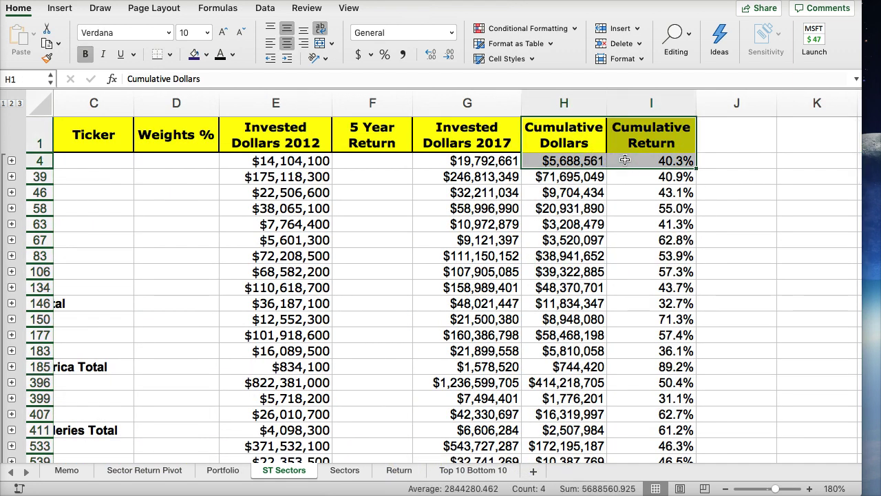
key(super+c)
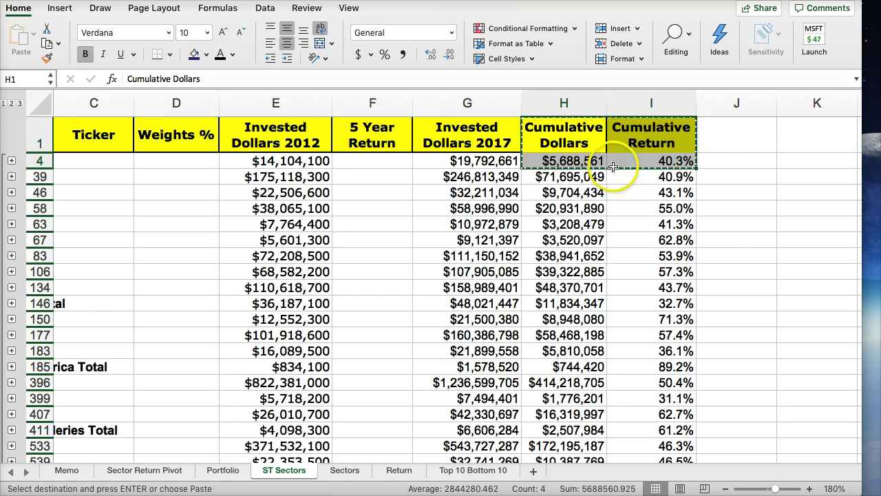
click(144, 469)
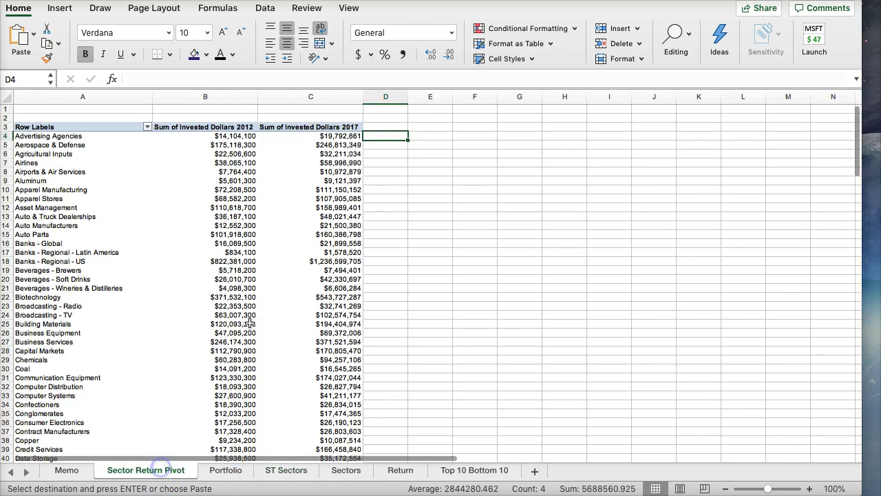
click(389, 129)
key(super+v)
click(386, 151)
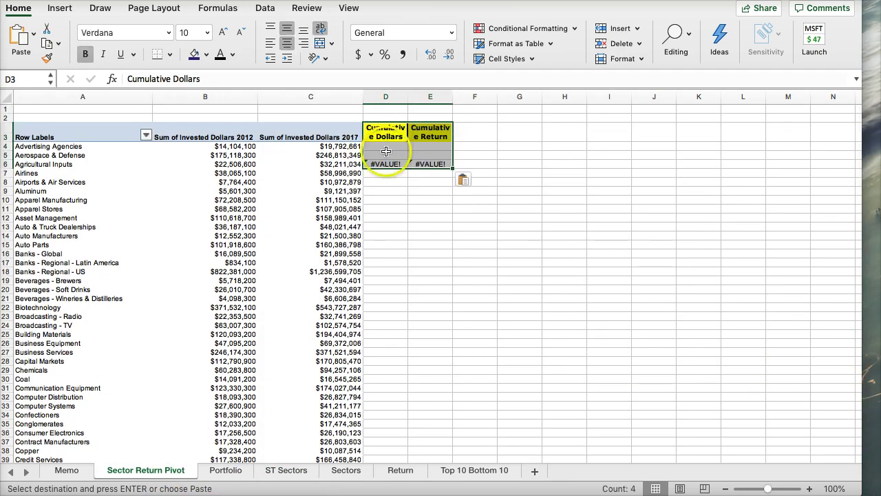
click(386, 110)
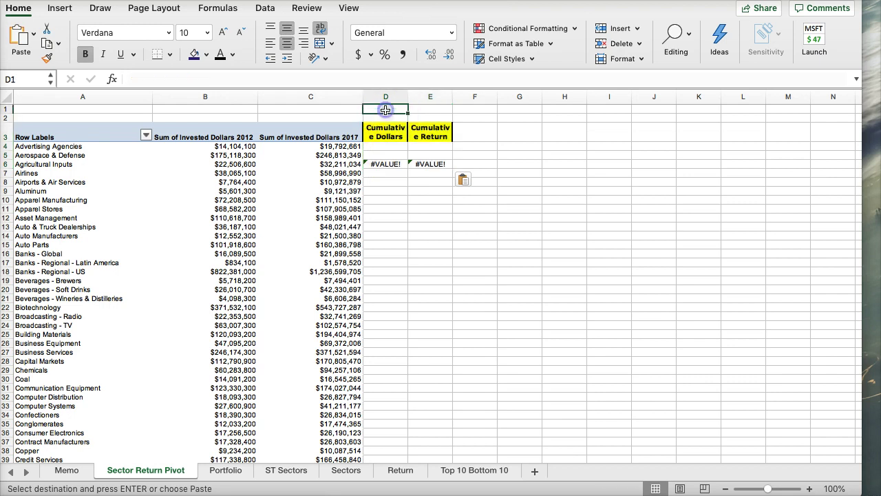
key(super+v)
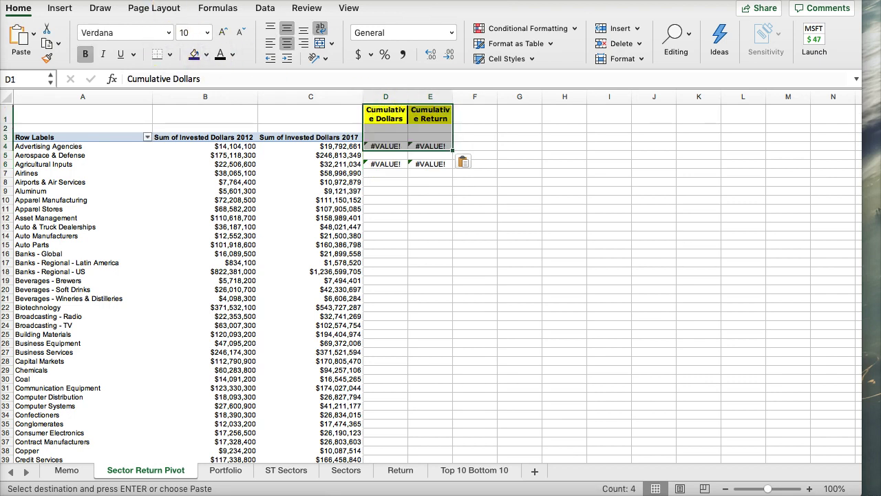
key(super+z)
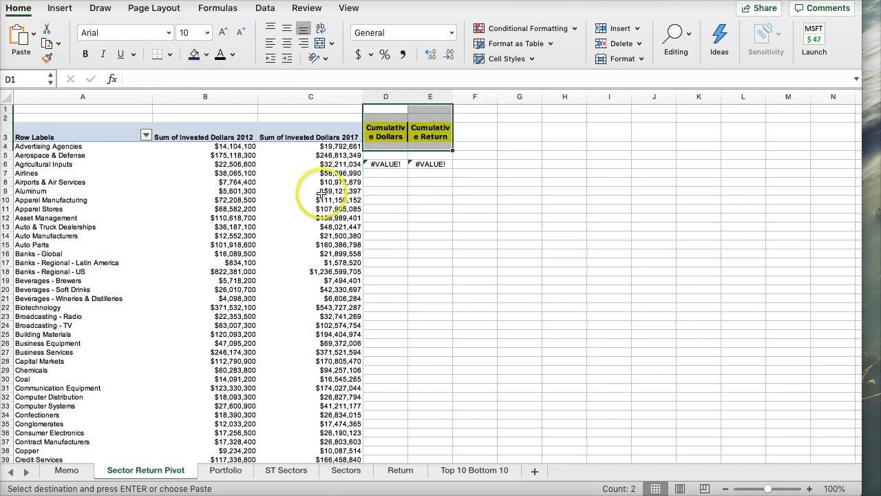
- Enter a Cumulative Dollars formula in D4 that subtracts Advertising Agencies' 2012 invested dollars from its 2017 invested dollars
click(376, 190)
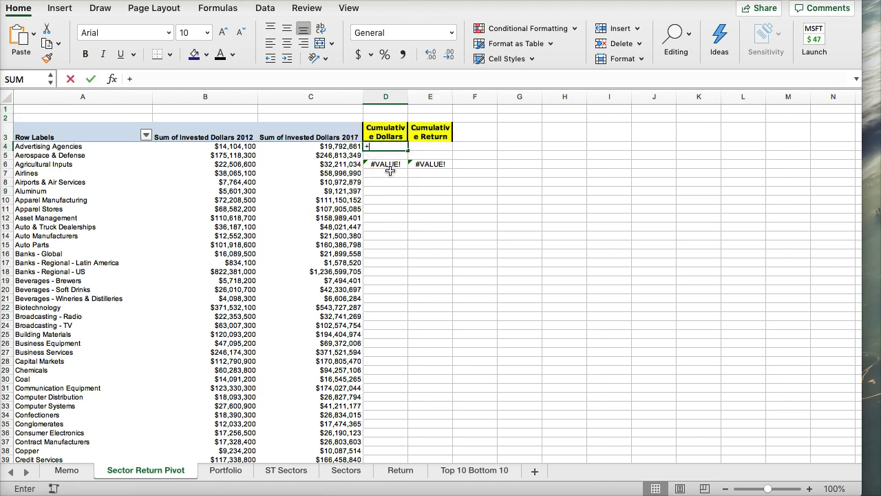
text(+)
key(Left)
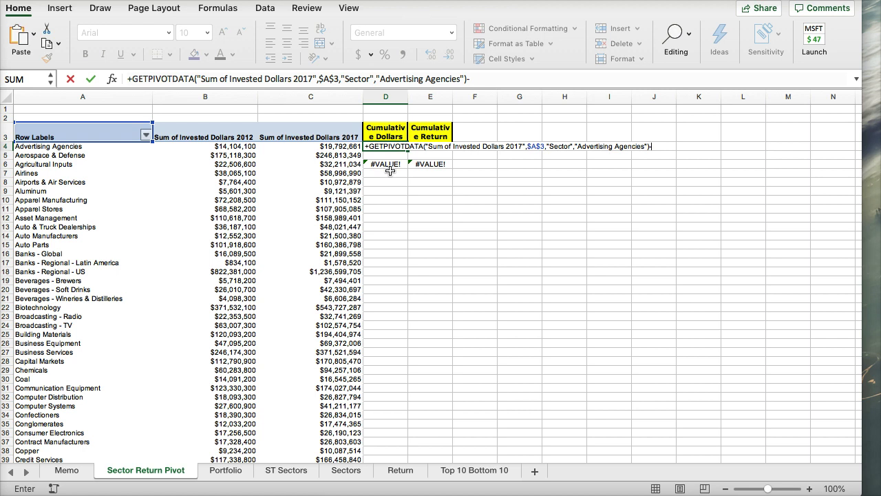
key(Left)
key(Left)
key(Left)
key(Right)
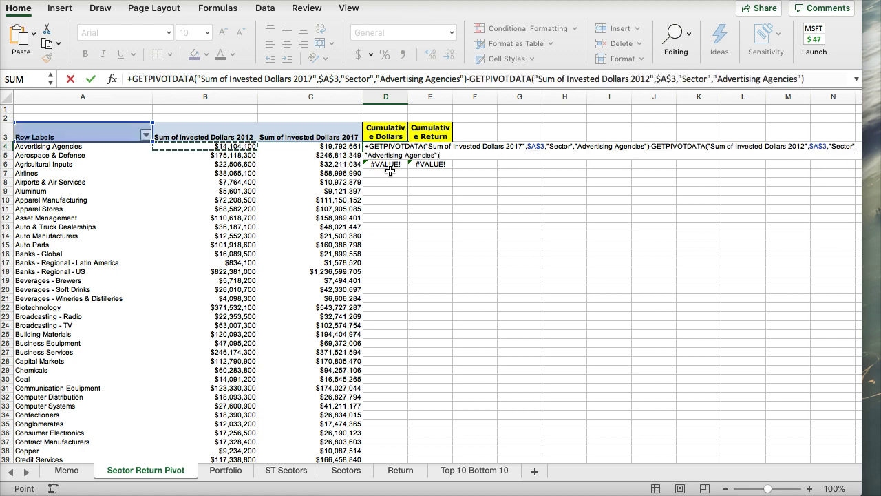
key(Return)
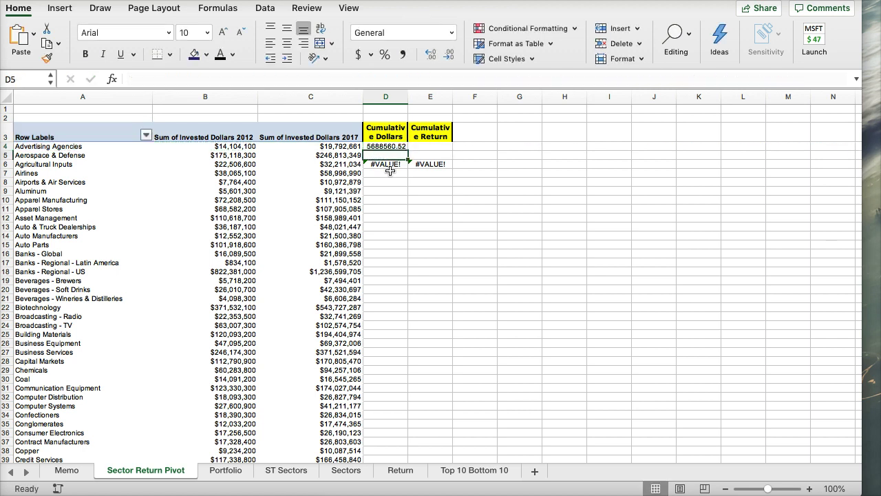
- Enter a Cumulative Return formula in E4 that divides D4 by Advertising Agencies' 2012 invested dollars
key(Up)
key(Right)
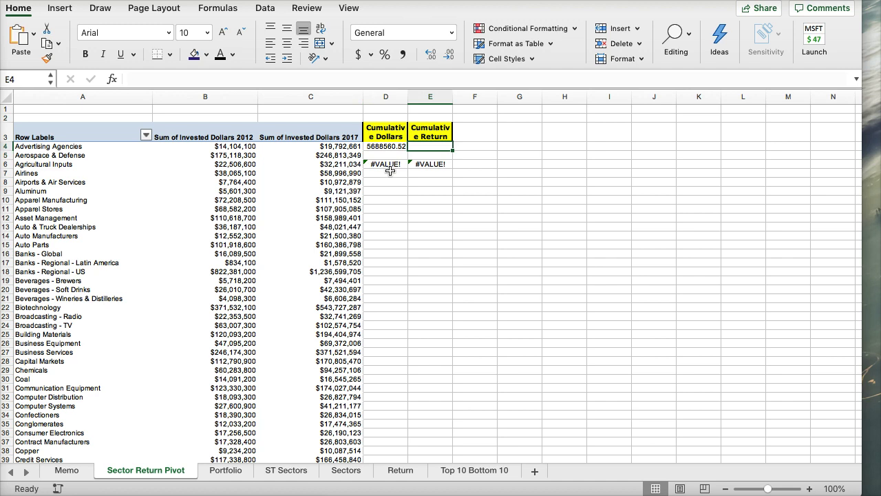
text(+)
key(Left)
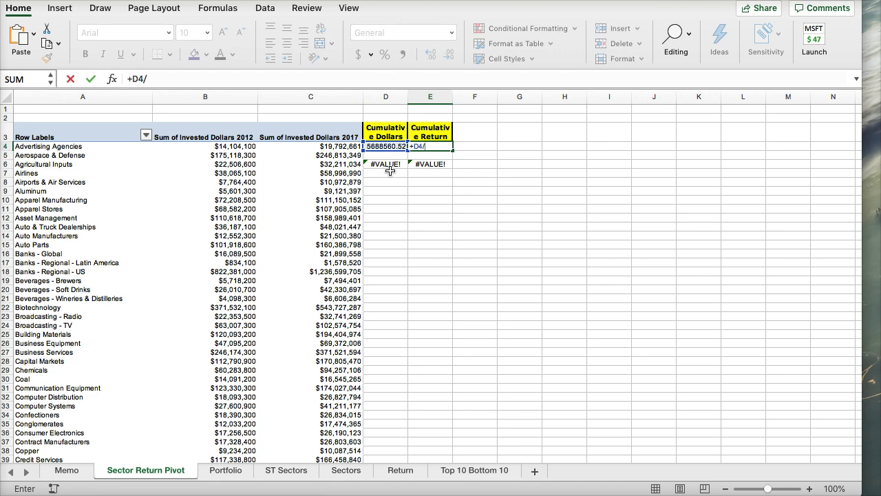
key(Left)
key(Return)
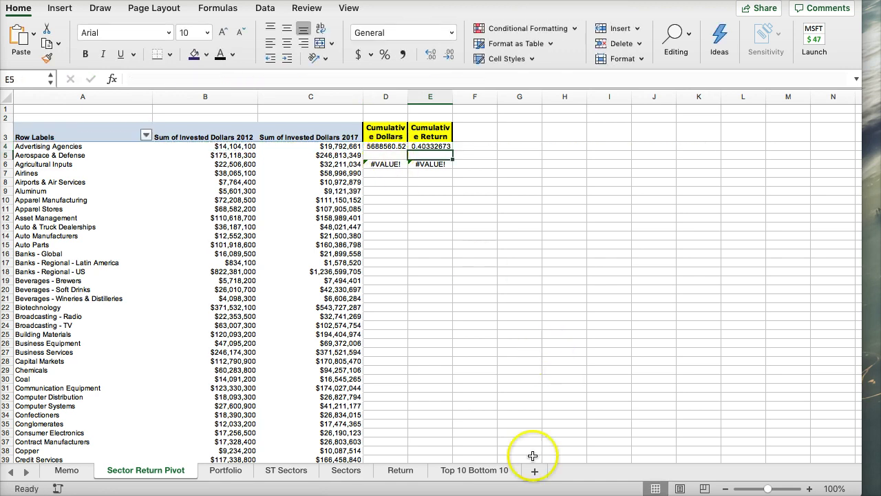
- Widen columns D and E so the words of the Cumulative Dollars and Cumulative Return headers fit without breaking
click(810, 488)
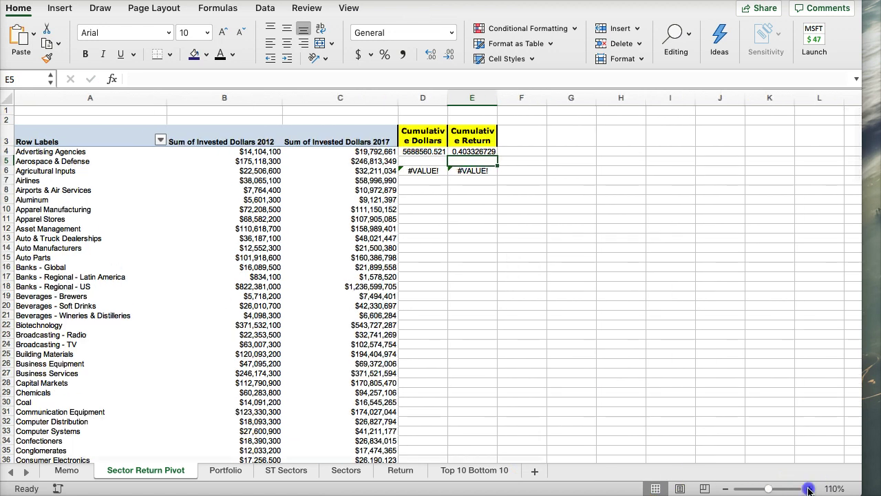
click(810, 488)
click(809, 488)
click(810, 488)
click(810, 488)
click(809, 488)
click(809, 488)
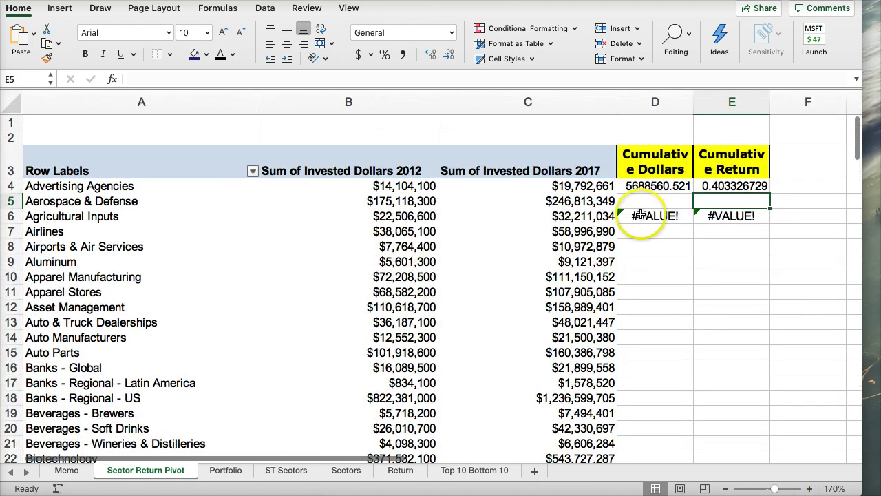
drag(694, 101, 697, 101)
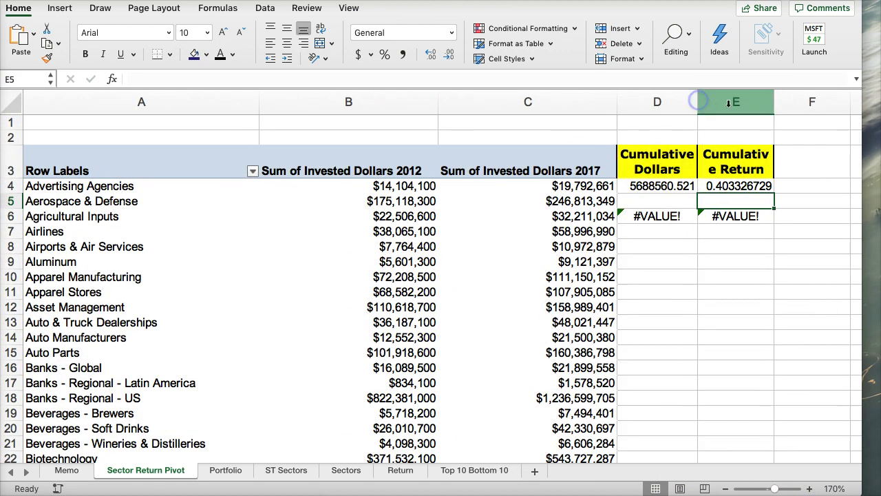
drag(771, 101, 779, 103)
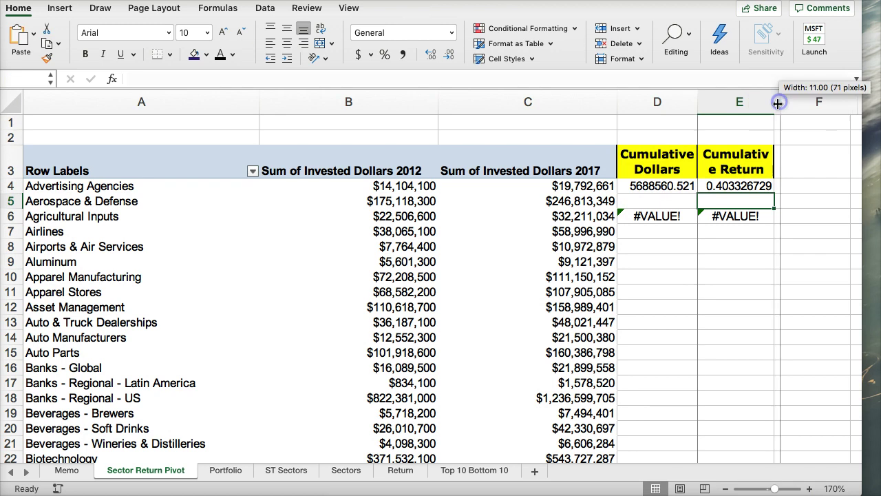
- Close the PivotTable field list and clear the leftover #VALUE! formulas in D6:E6
click(527, 166)
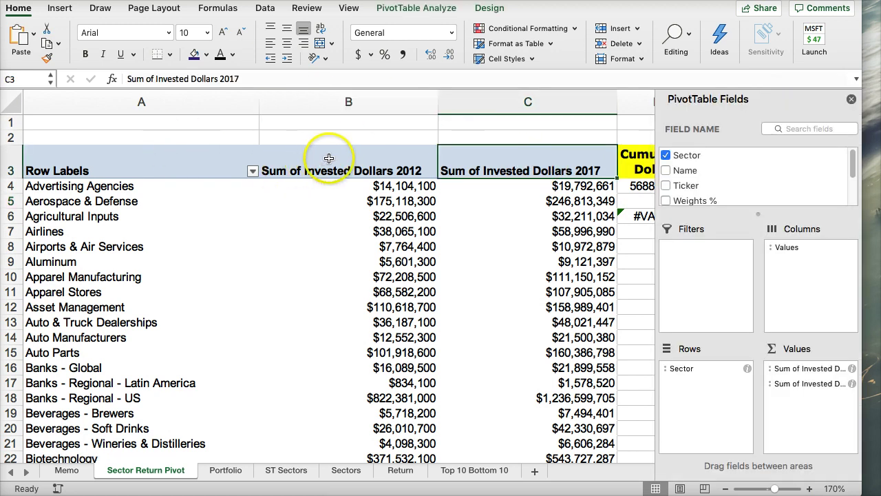
click(851, 99)
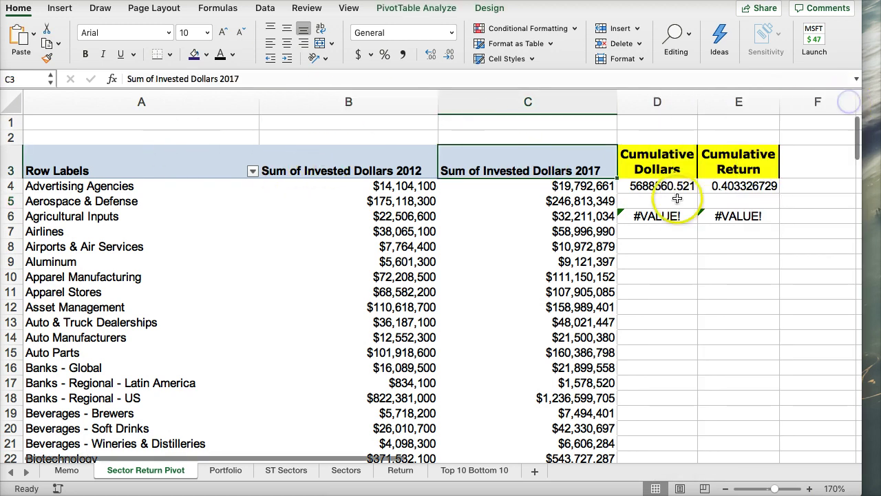
drag(655, 218, 714, 228)
key(Delete)
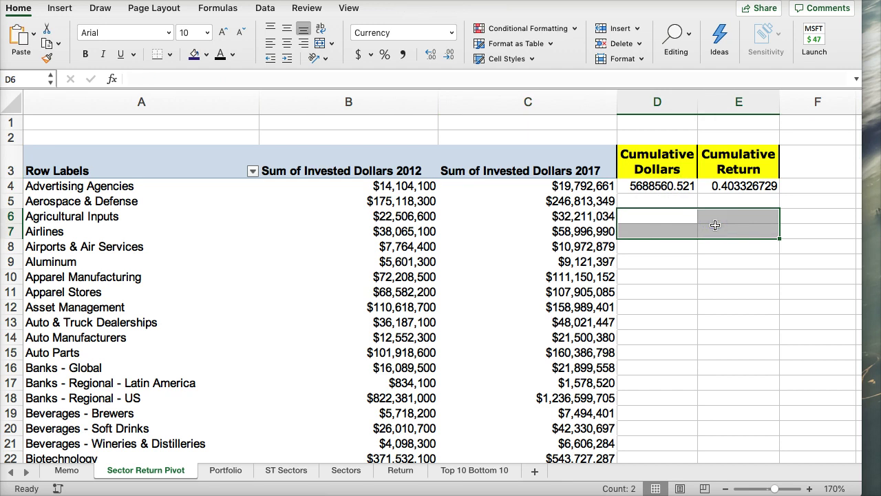
- Format the Cumulative Dollars value in D4 as currency without decimals
click(670, 187)
drag(670, 187, 721, 190)
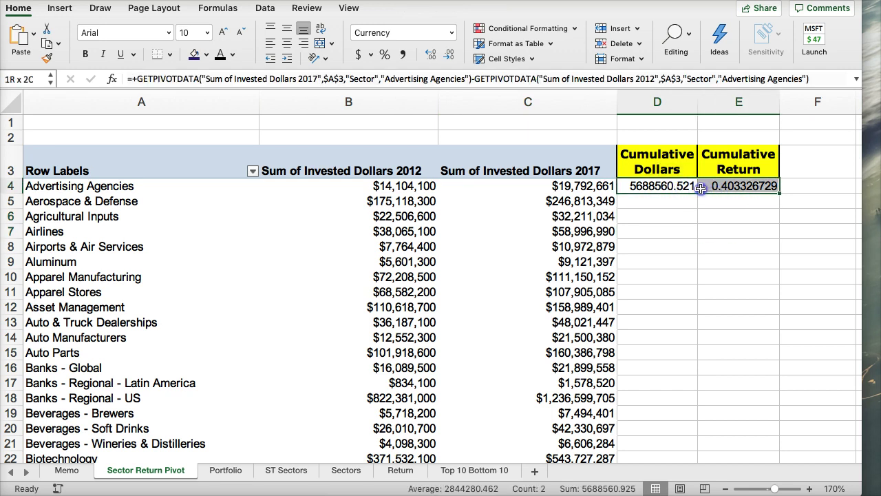
click(668, 188)
click(450, 33)
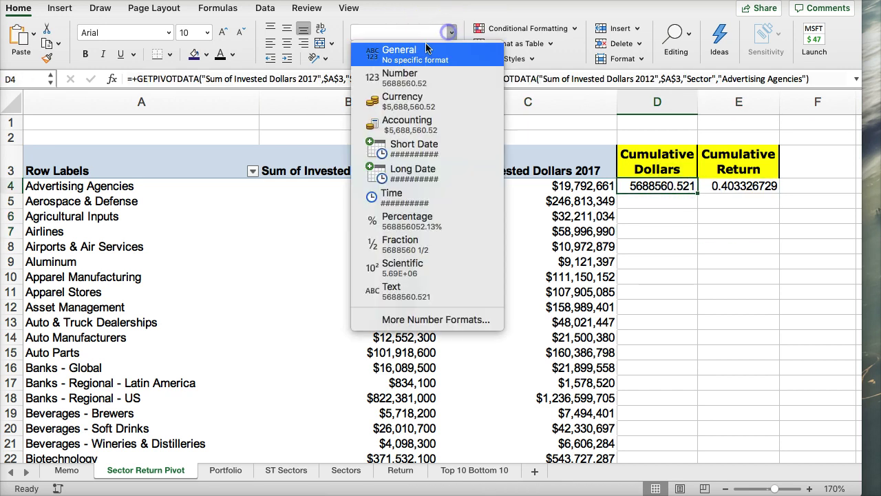
click(403, 100)
click(449, 55)
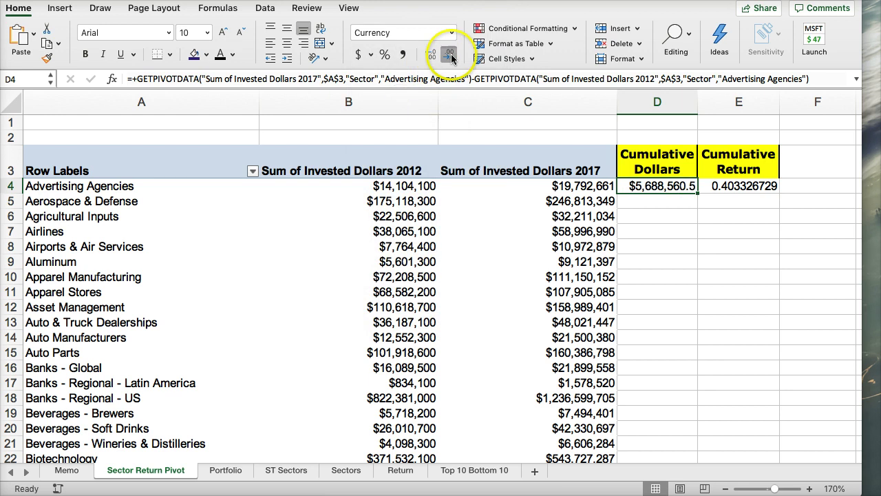
click(449, 56)
- Format the Cumulative Return value in E4 as a percentage with one decimal place
click(744, 187)
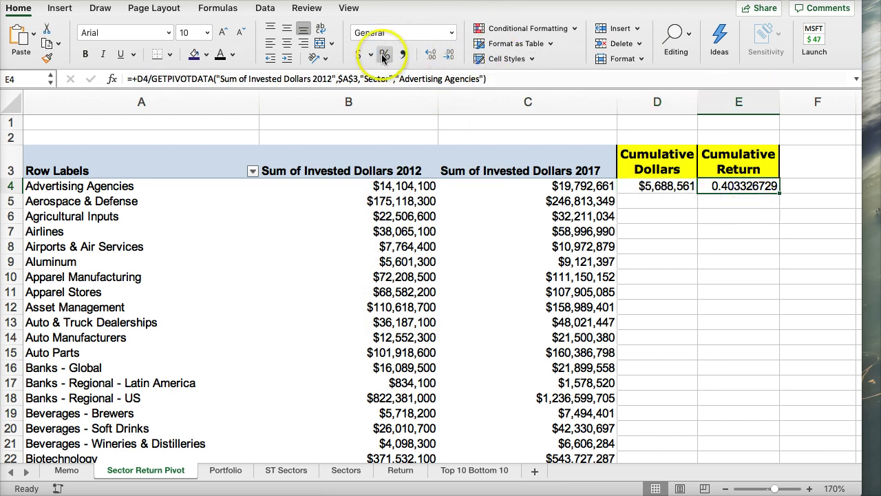
click(383, 55)
click(430, 54)
- Fill the D4:E4 formulas down through all sector rows and inspect the copied formulas in both columns
drag(667, 189, 736, 198)
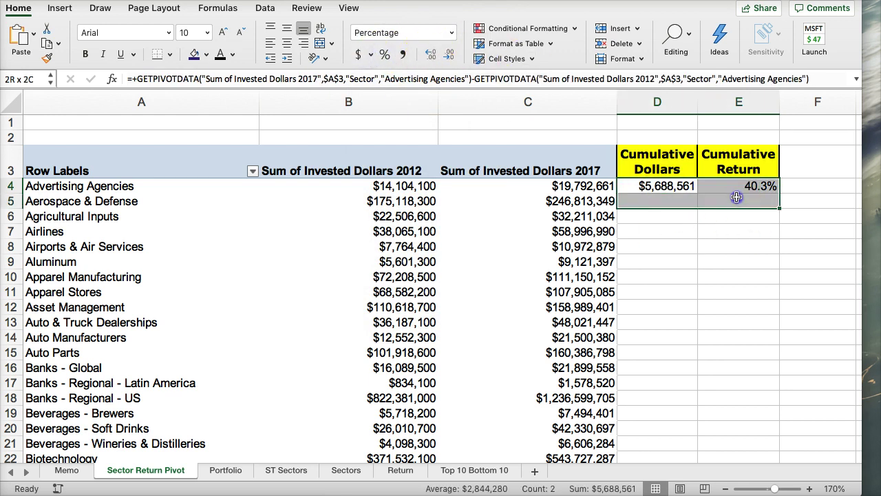
drag(664, 187, 738, 191)
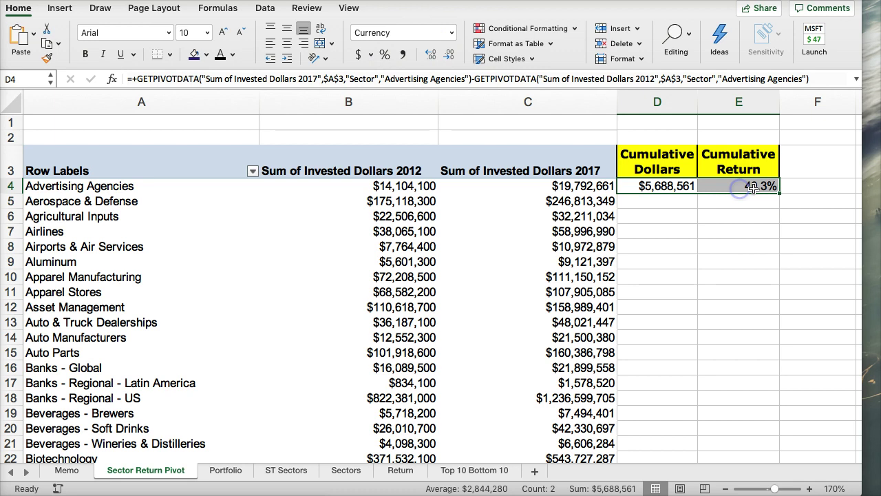
double_click(779, 194)
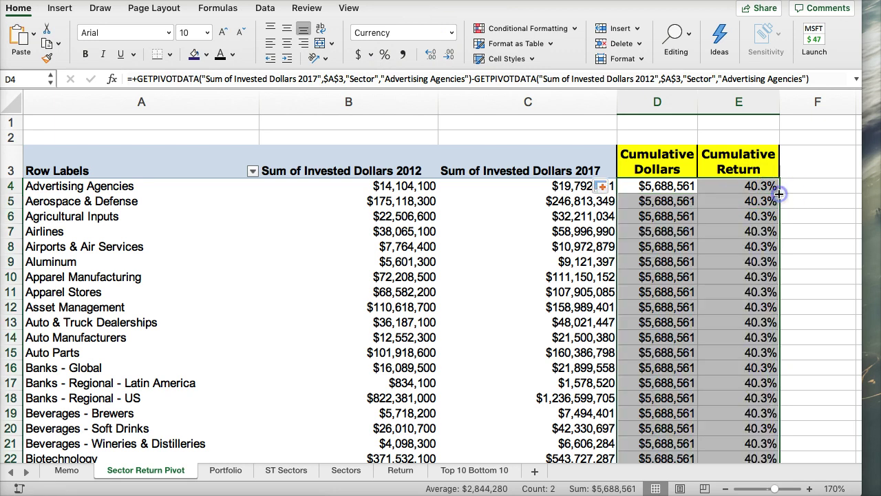
drag(687, 232, 688, 243)
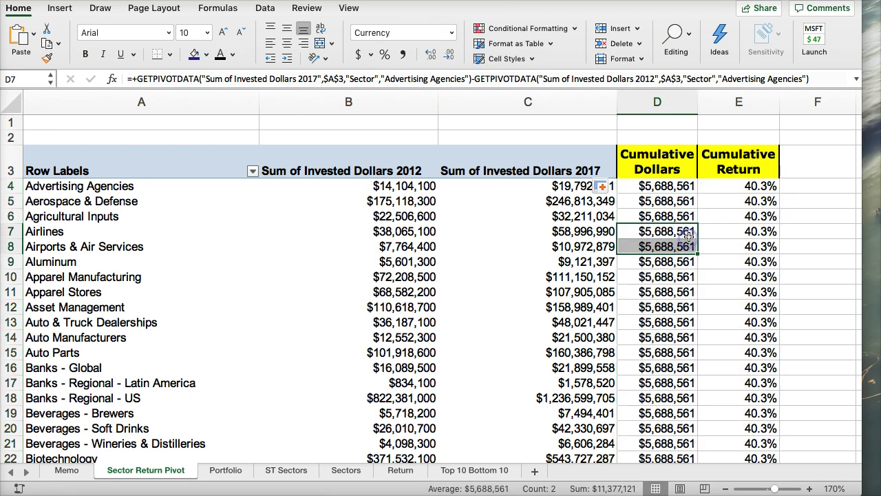
click(664, 190)
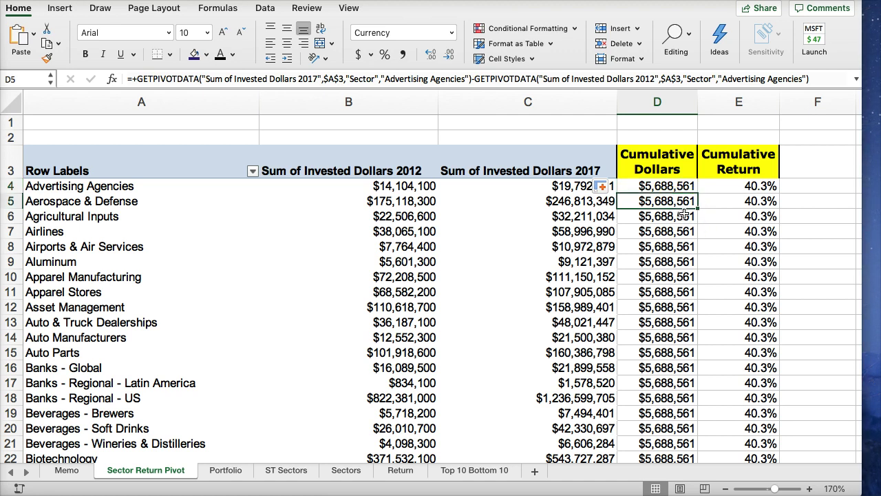
key(Right)
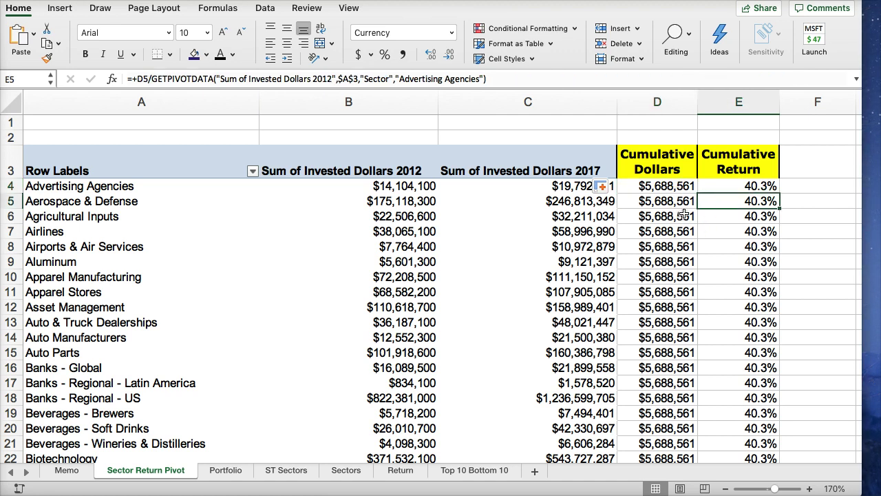
key(Left)
key(Up)
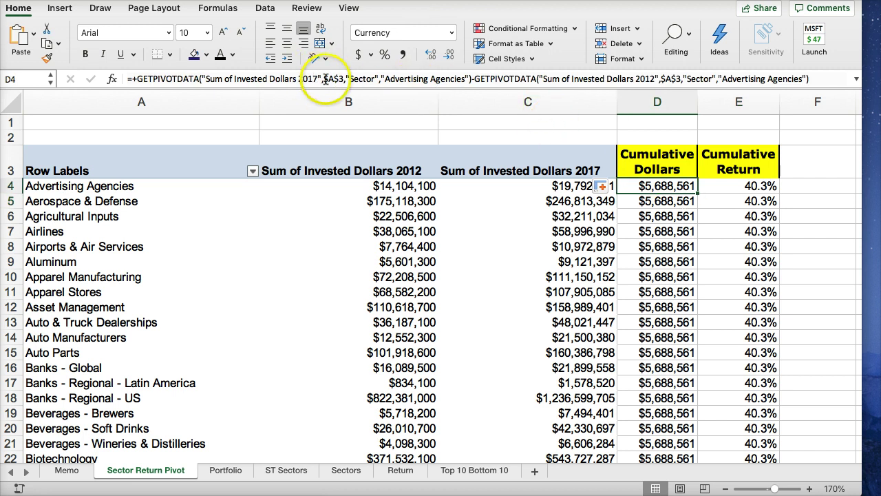
- Change both $A$3 references in the D4 Cumulative Dollars formula to the relative reference A3
drag(324, 79, 338, 80)
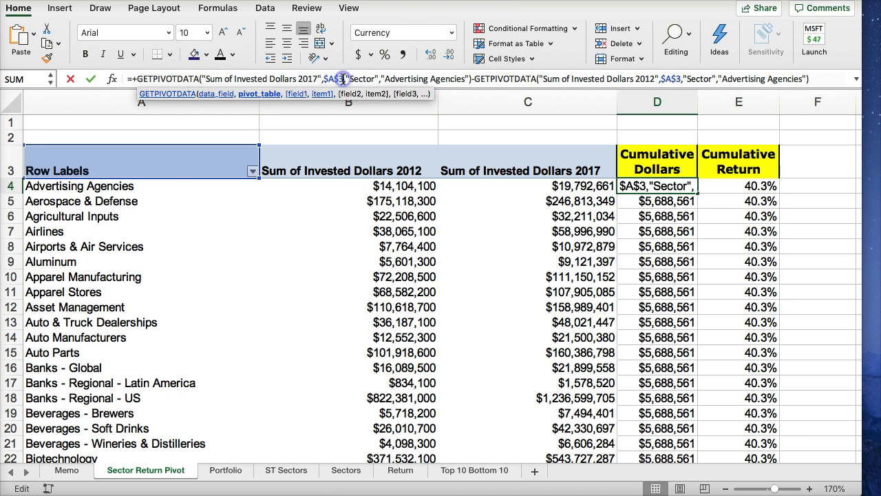
double_click(337, 78)
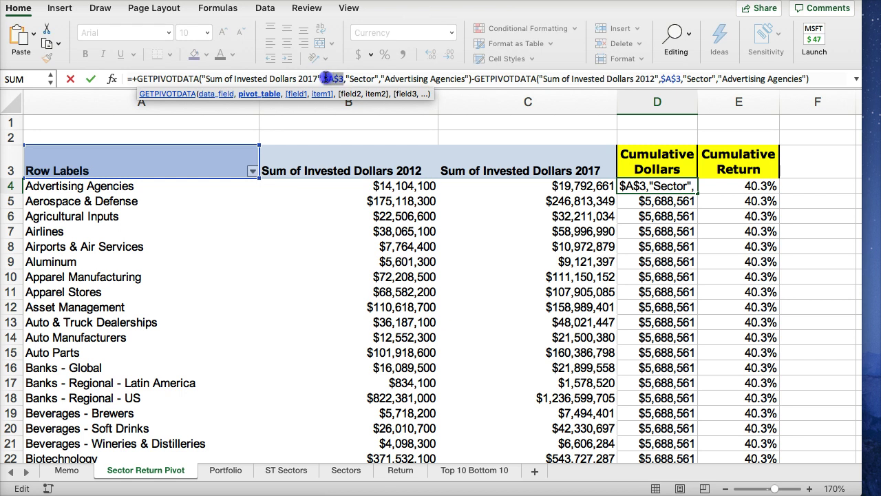
key(F4)
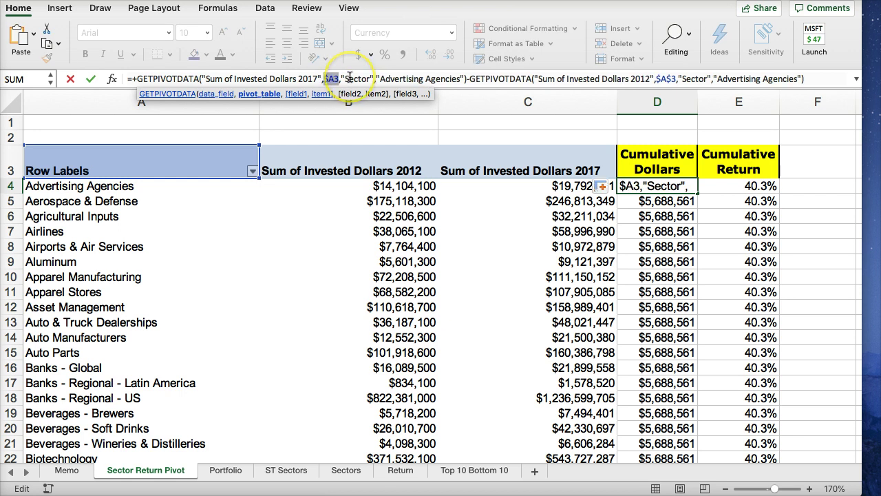
key(F4)
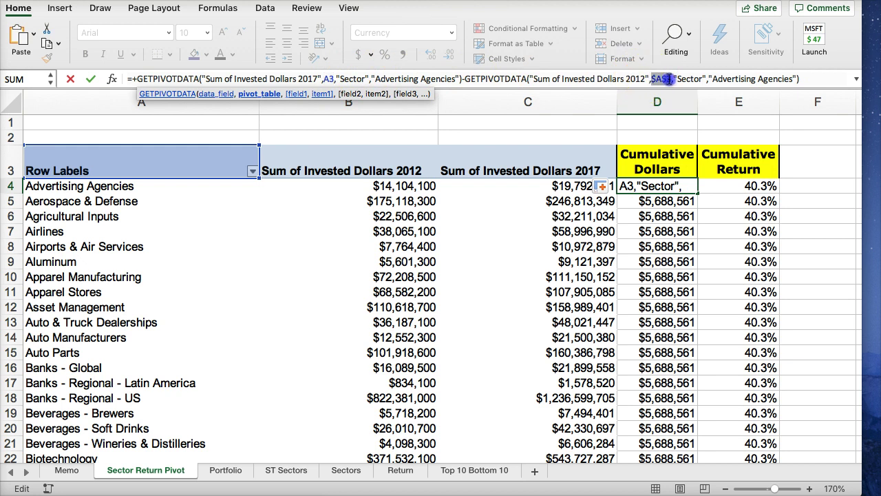
key(F4)
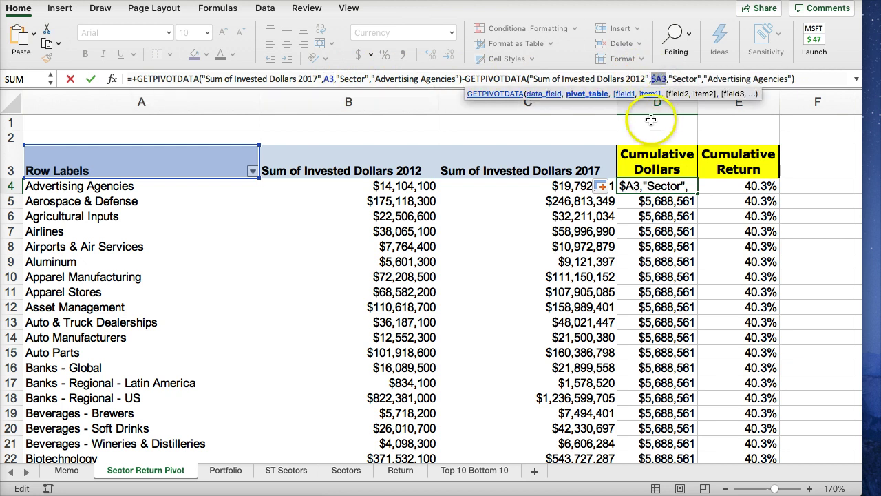
key(F4)
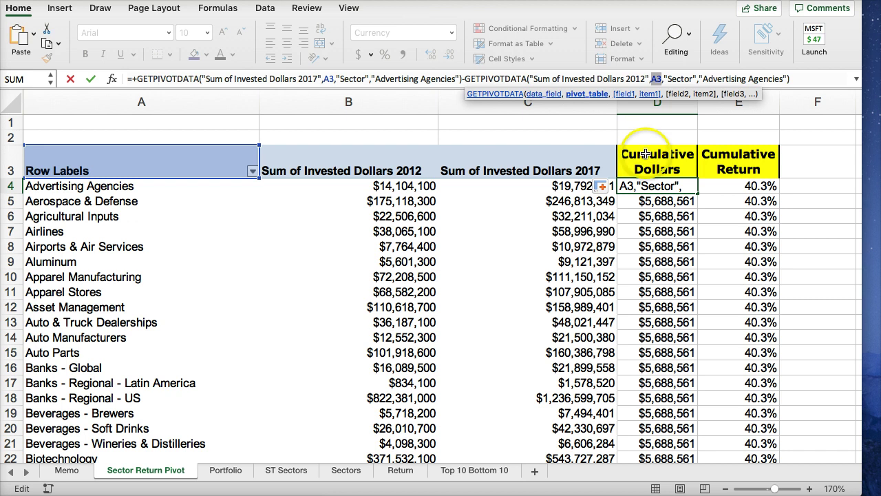
key(Return)
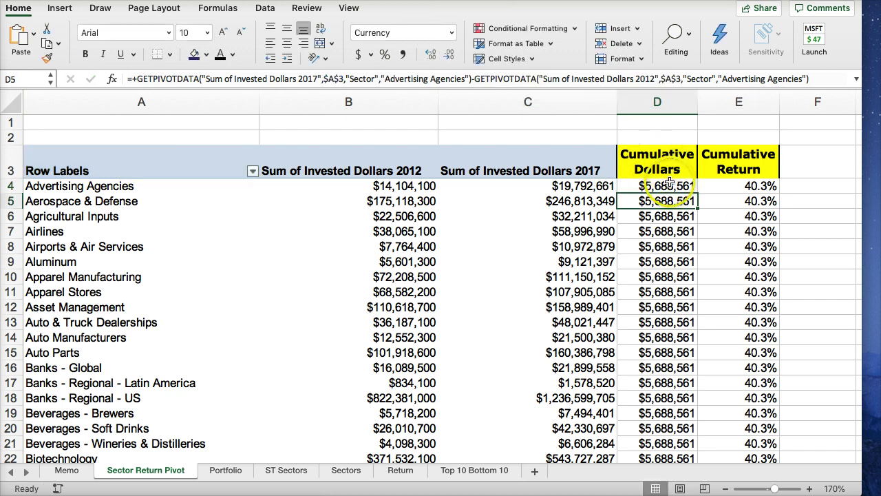
- Fill the edited D4 formula down the Cumulative Dollars column and check the copied formula in D5
click(694, 189)
double_click(697, 195)
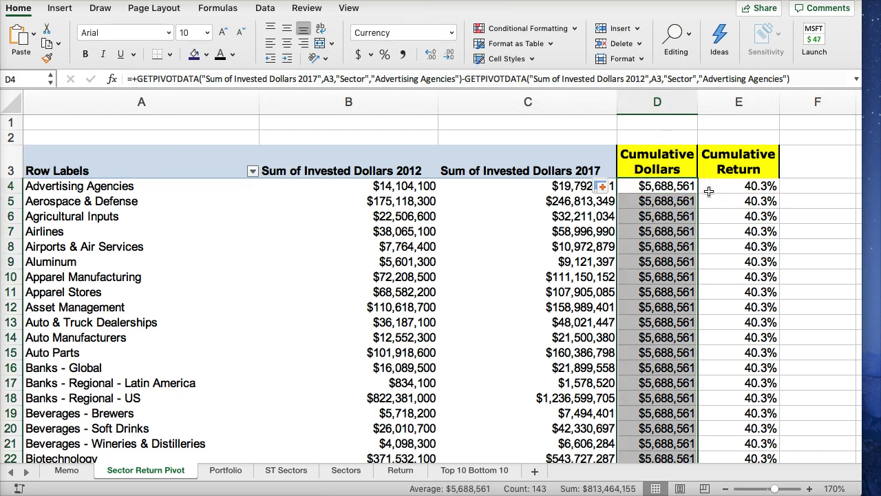
click(673, 186)
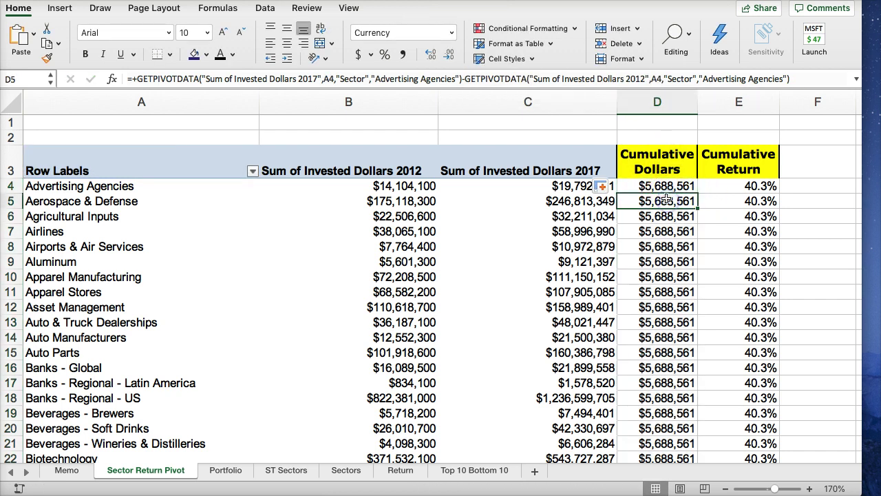
click(664, 187)
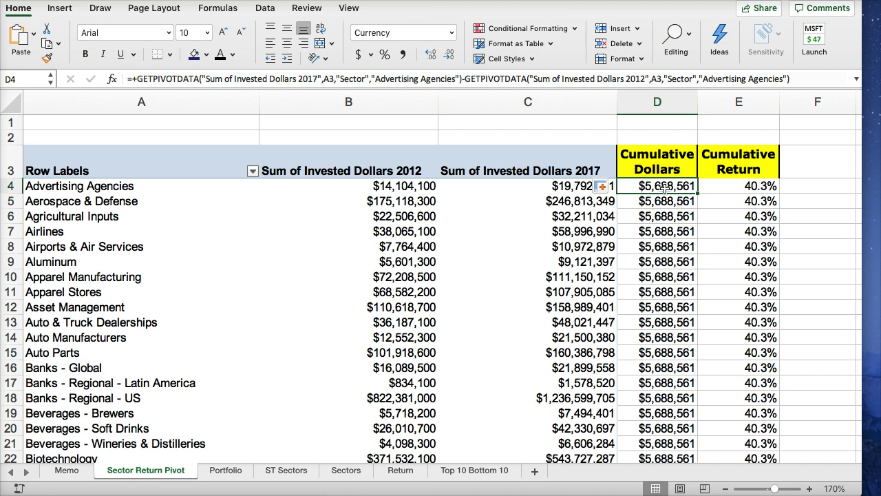
- Undo the relative-reference fill, replace the D4 formula with =+C4-B4 down the Cumulative Dollars column, and check the copied formula in D9
key(super+z)
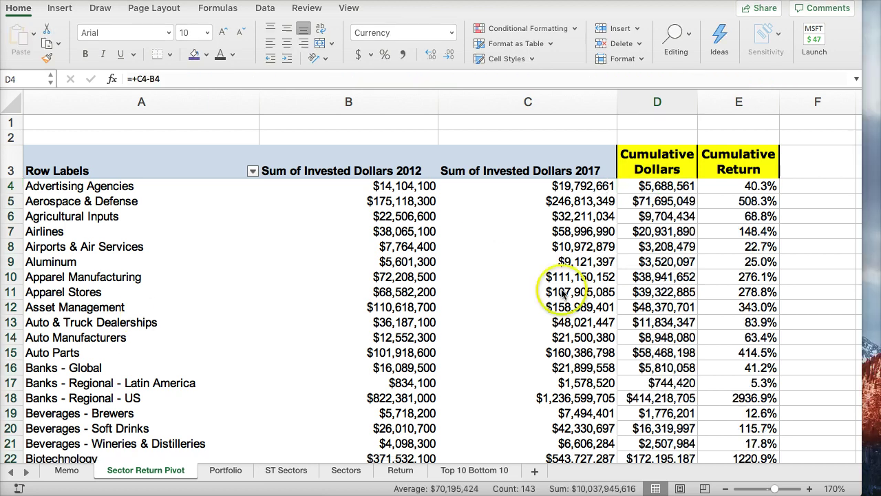
click(642, 186)
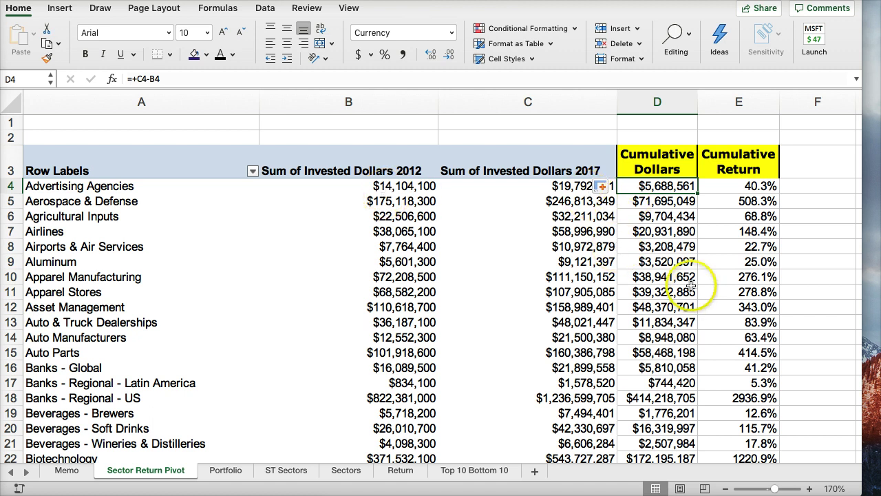
click(676, 262)
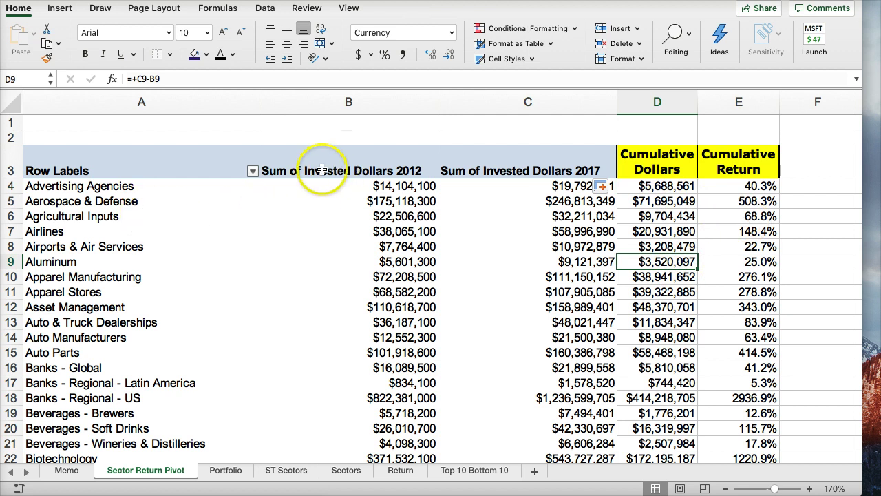
- Wrap the row 3 header text and narrow columns B and C so their invested-dollars headers fit on two lines
drag(438, 107, 398, 107)
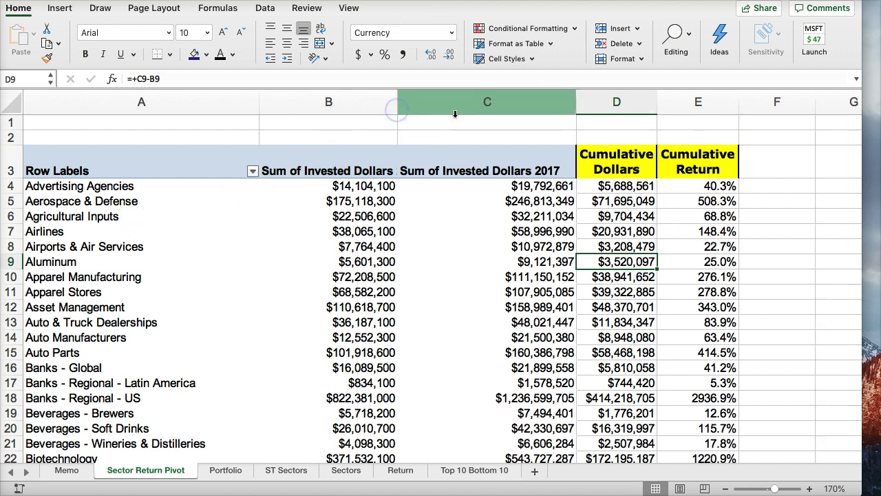
drag(561, 107, 536, 105)
click(453, 148)
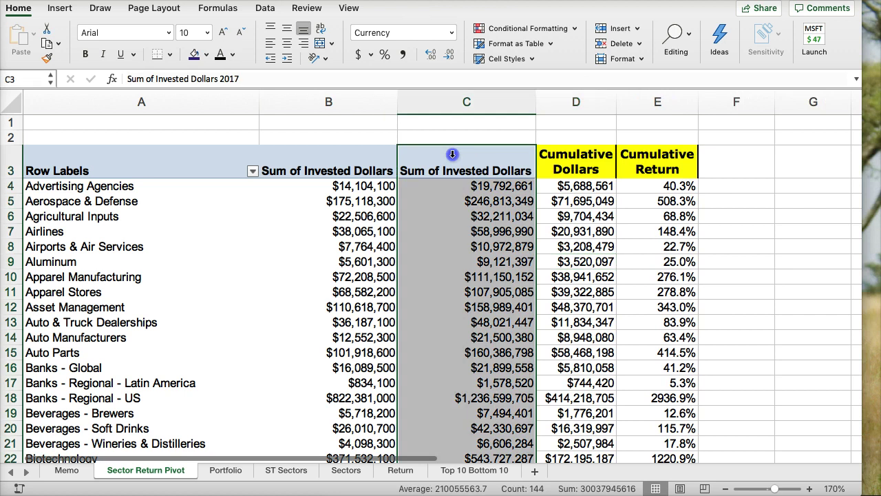
shift+click(318, 153)
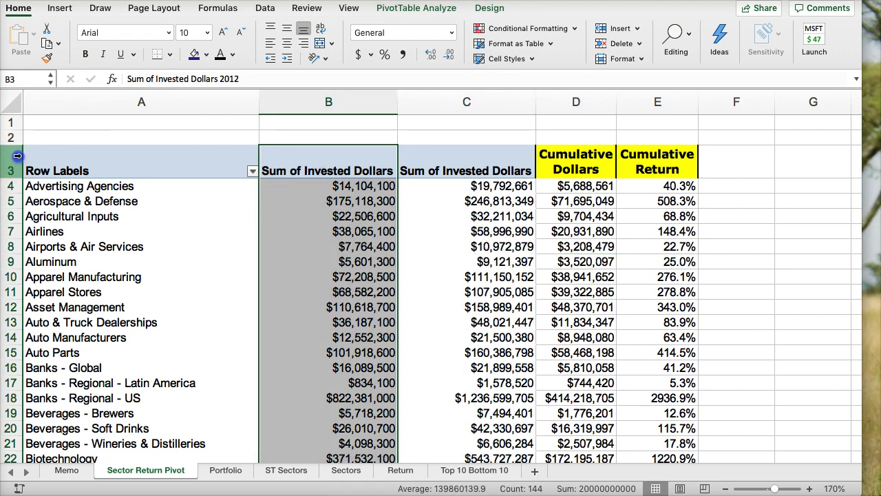
click(13, 161)
click(321, 31)
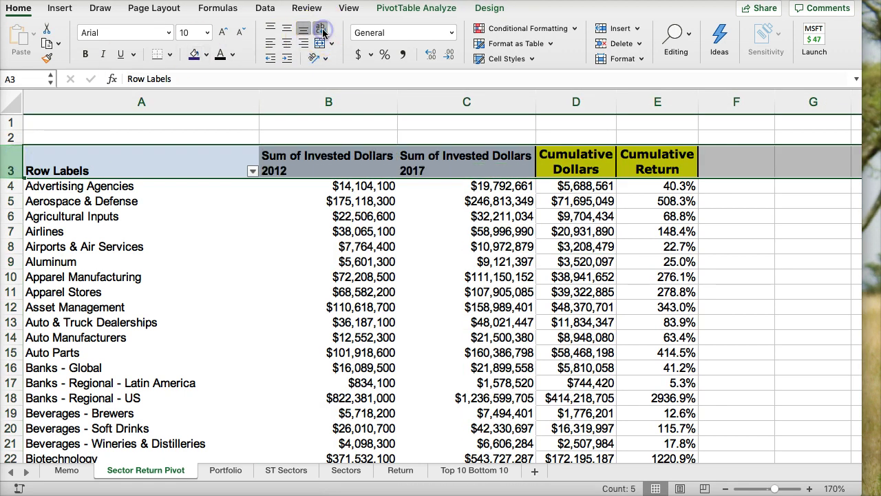
drag(397, 103, 370, 104)
drag(507, 103, 477, 103)
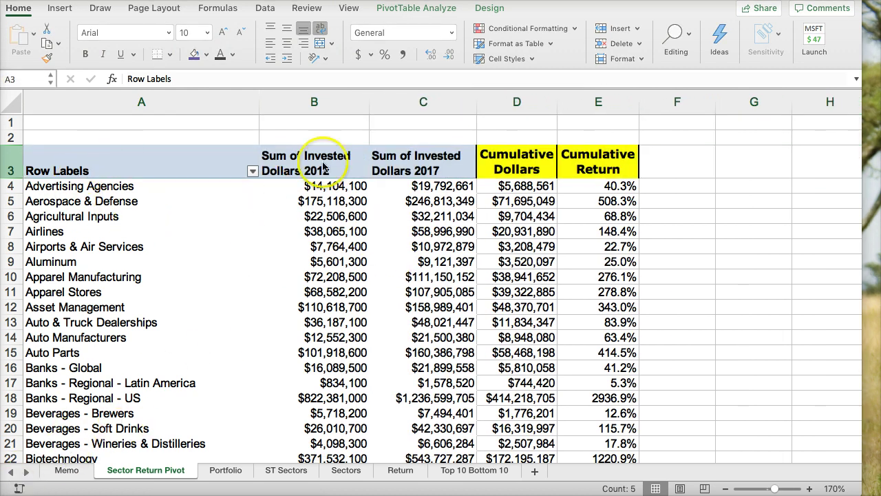
click(622, 165)
key(shift+Left)
key(shift+Left)
key(shift+Left)
key(shift+Left)
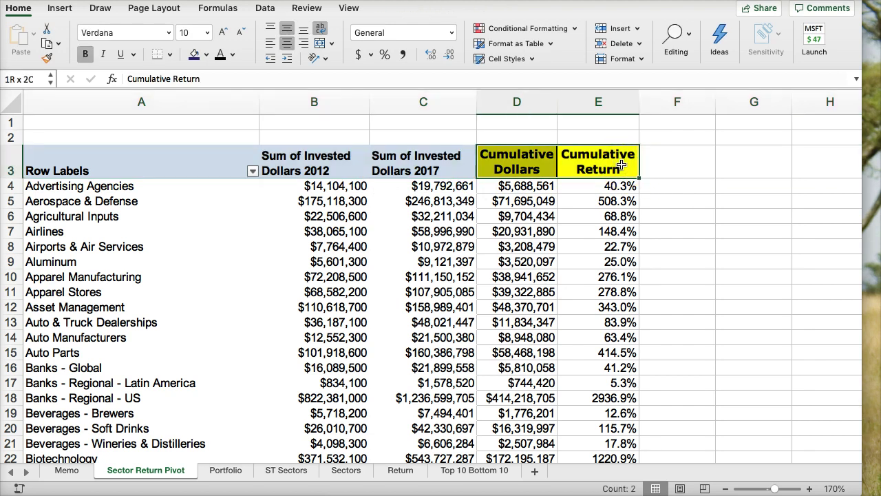
key(shift+Down)
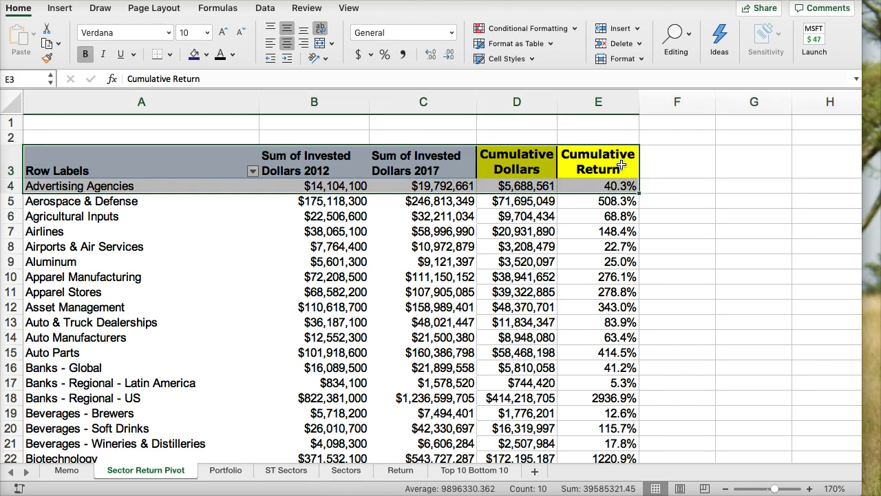
- Rename the Row Labels header in A3 as Sectors
click(109, 170)
click(177, 78)
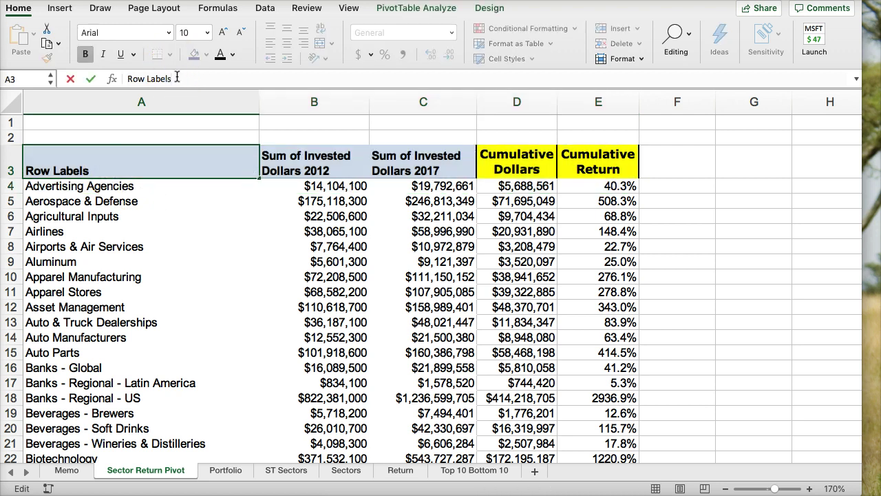
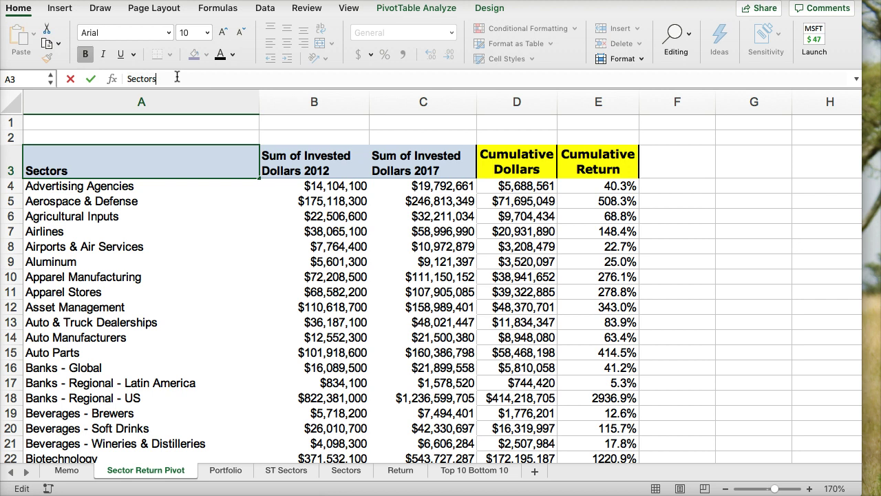
key(Return)
- Insert a 2-D clustered column chart from the sector table A3:E145, leaving out the Grand Total row
key(Up)
key(shift+Down)
key(shift+Down)
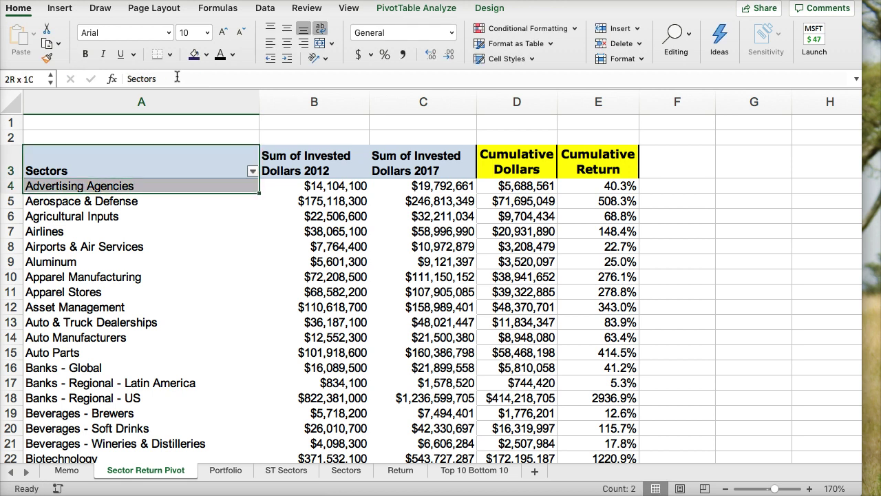
key(ctrl+shift+Down)
key(ctrl+shift+Right)
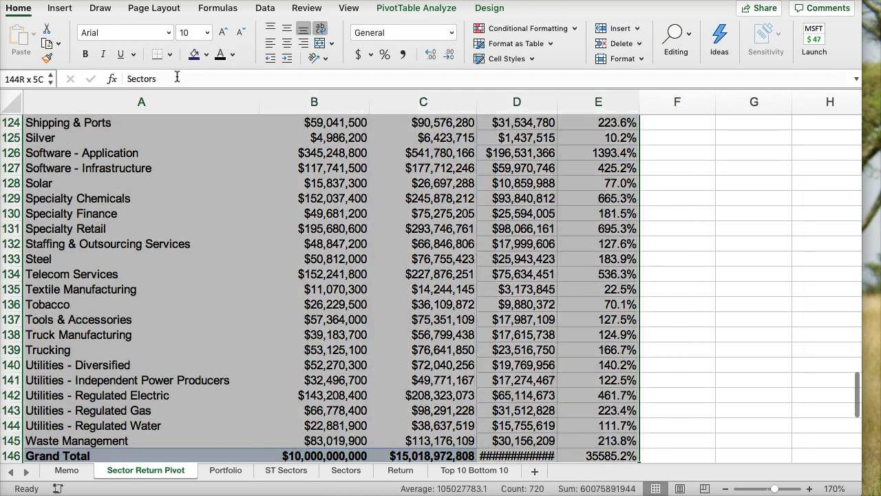
key(ctrl+shift+Up)
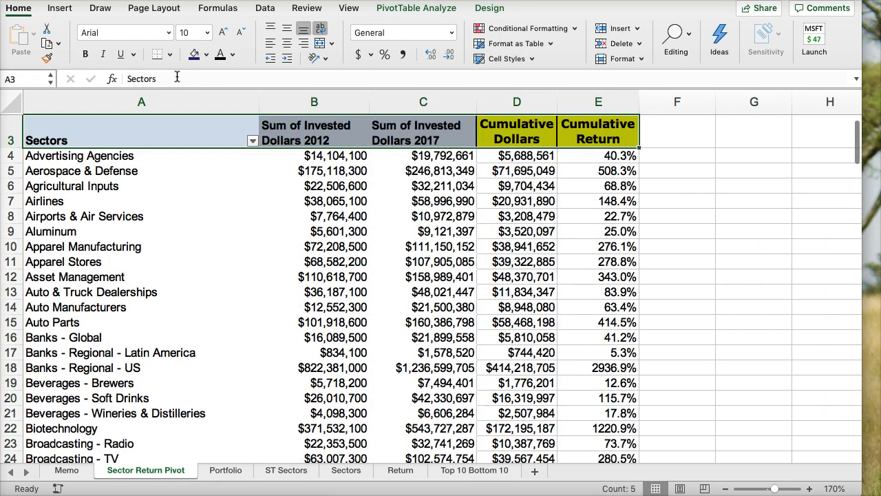
key(ctrl+shift+Down)
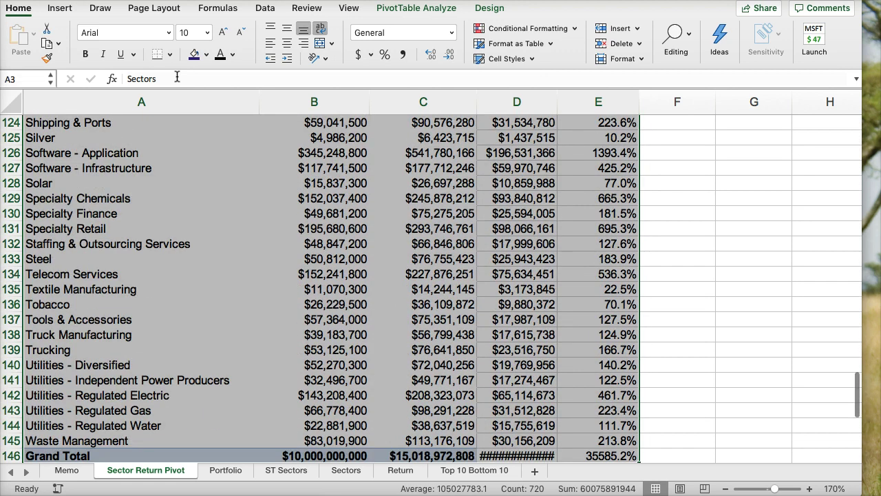
key(shift+Up)
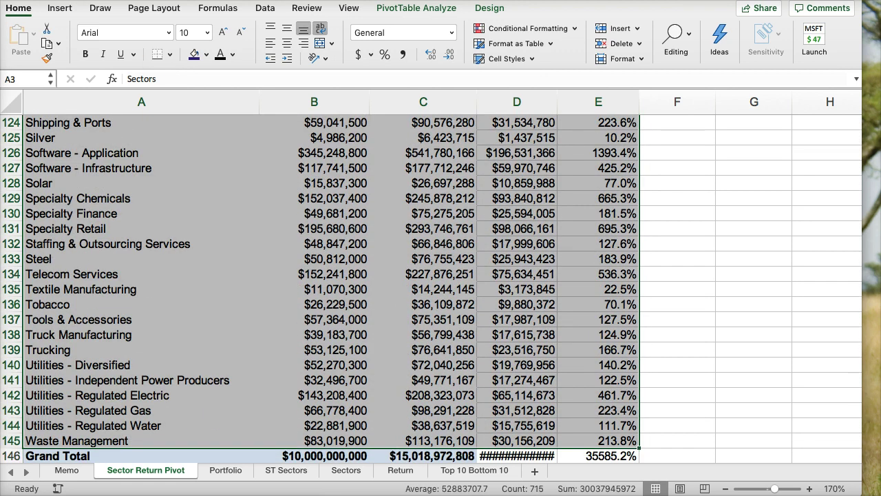
click(53, 9)
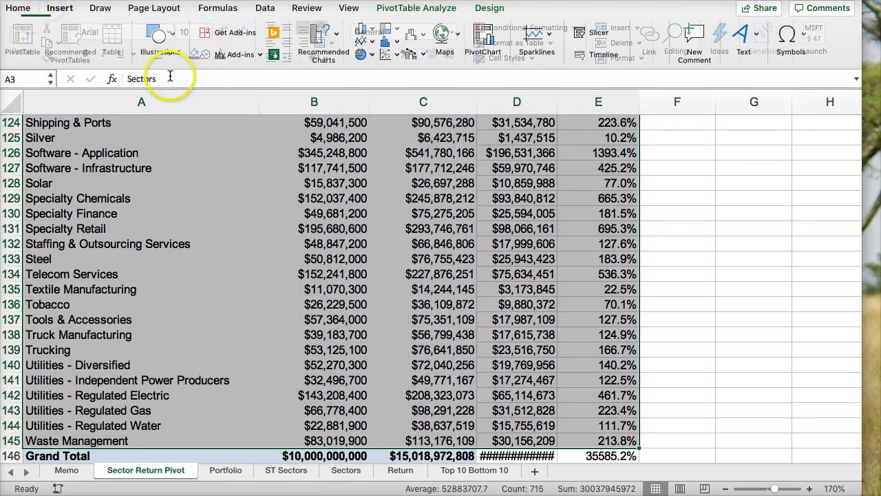
click(364, 30)
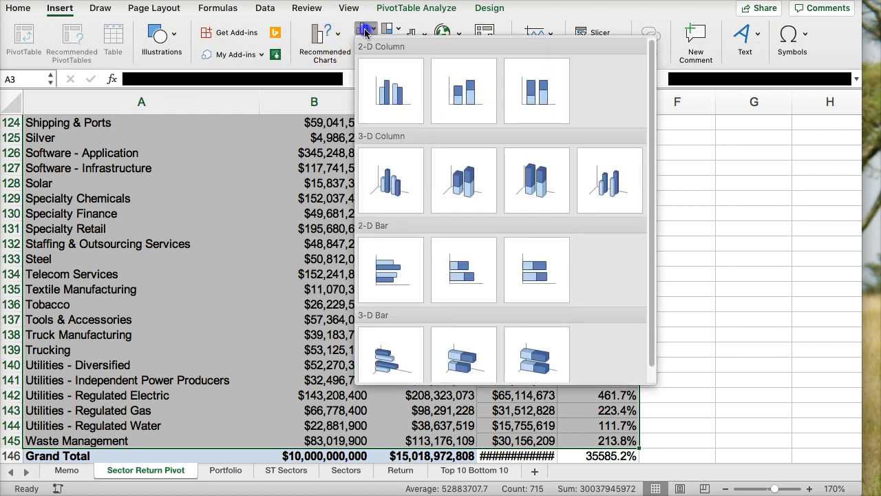
click(410, 105)
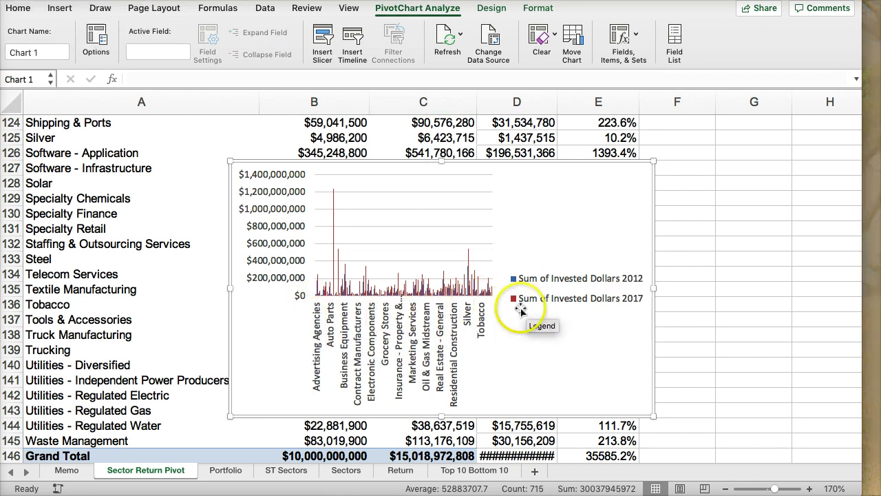
- Widen the column chart on both sides and delete it from the sheet
drag(654, 288, 817, 291)
drag(234, 282, 100, 283)
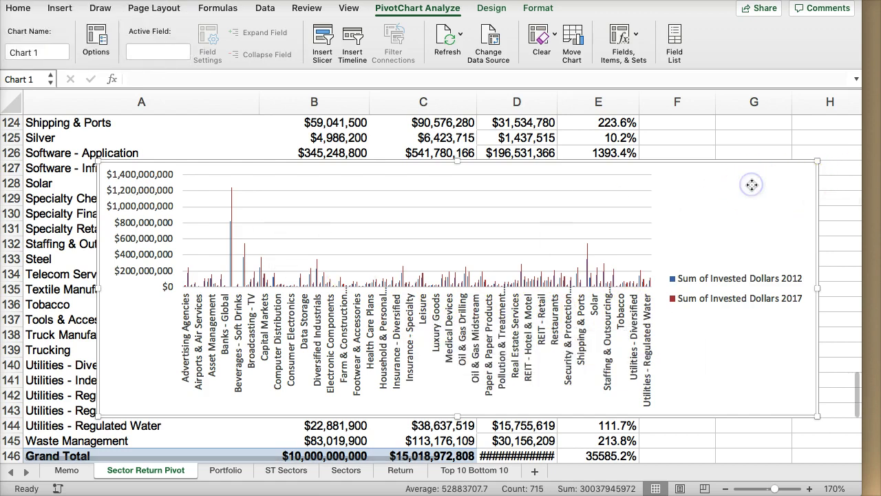
key(Delete)
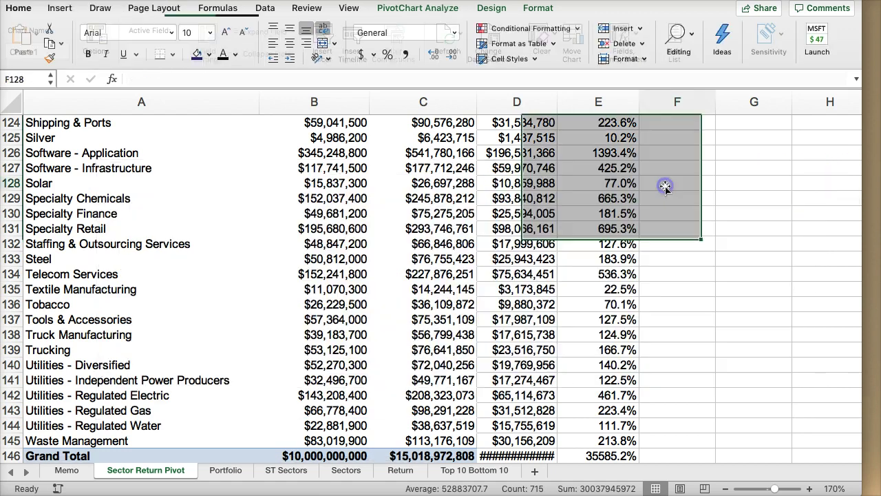
click(665, 186)
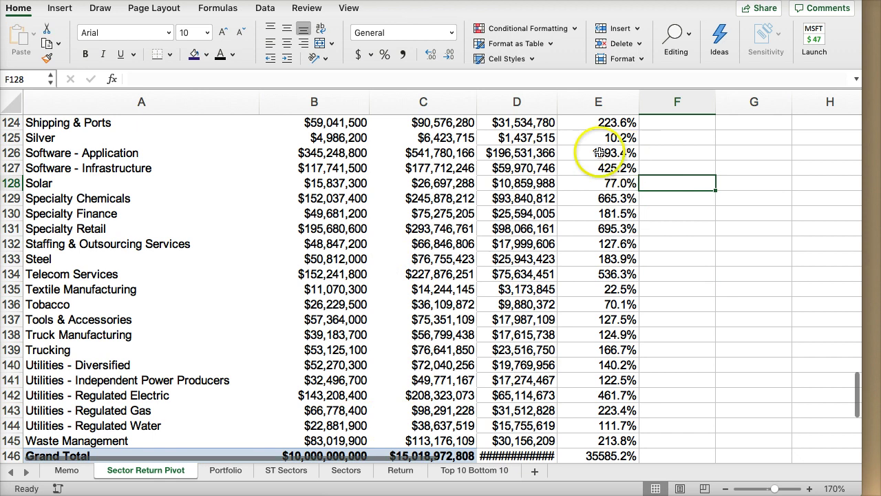
- Autofit column D to its contents and delete the two blank rows above the table headers
double_click(557, 102)
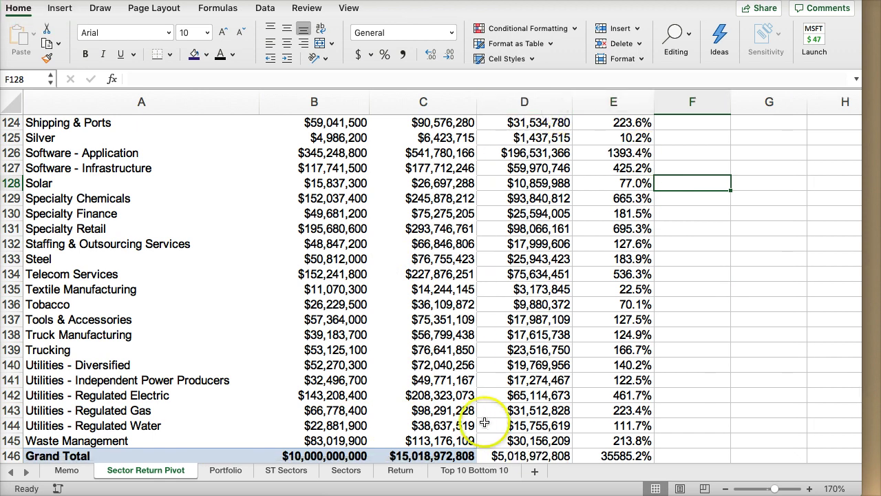
scroll(482, 289, up, 15)
scroll(475, 289, up, 20)
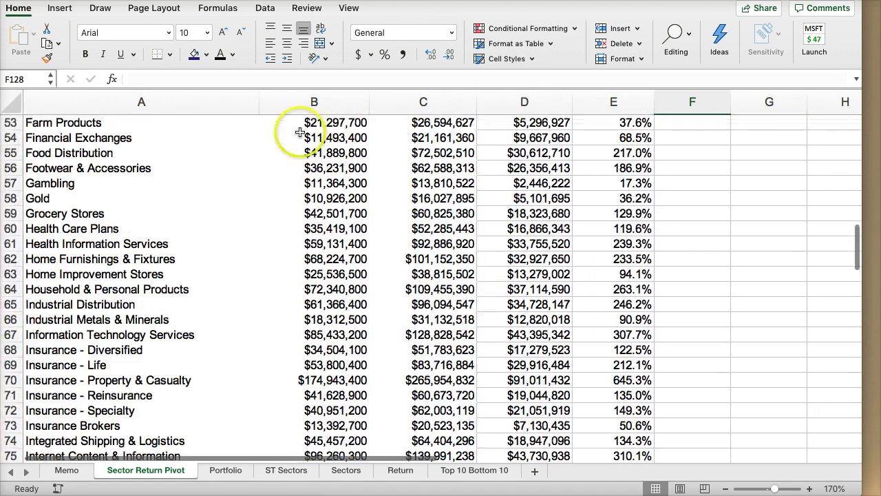
click(6, 166)
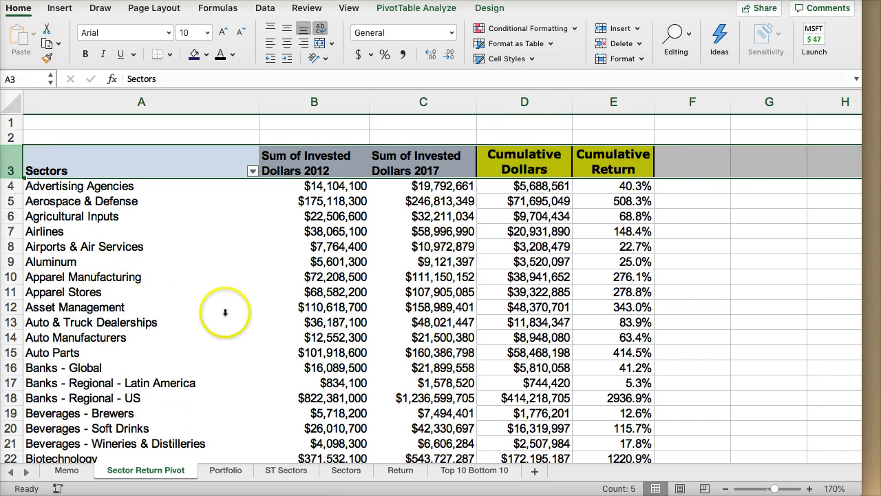
click(349, 8)
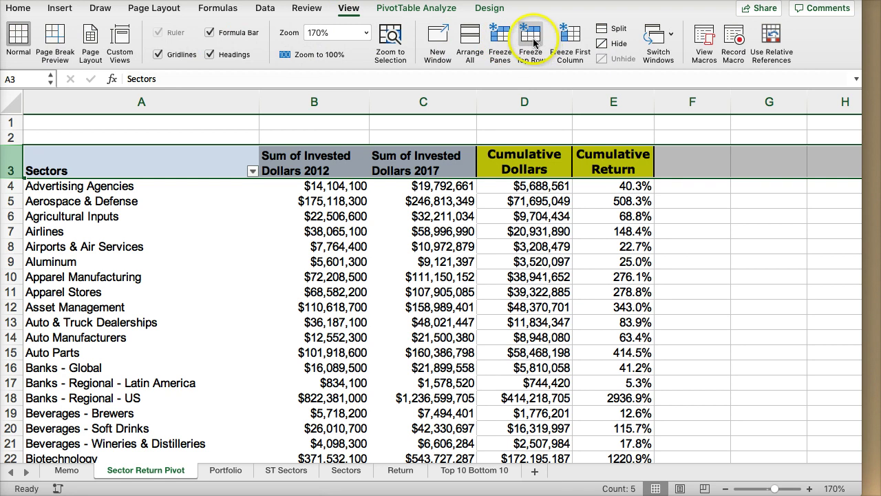
drag(11, 124, 13, 135)
right_click(12, 135)
click(33, 215)
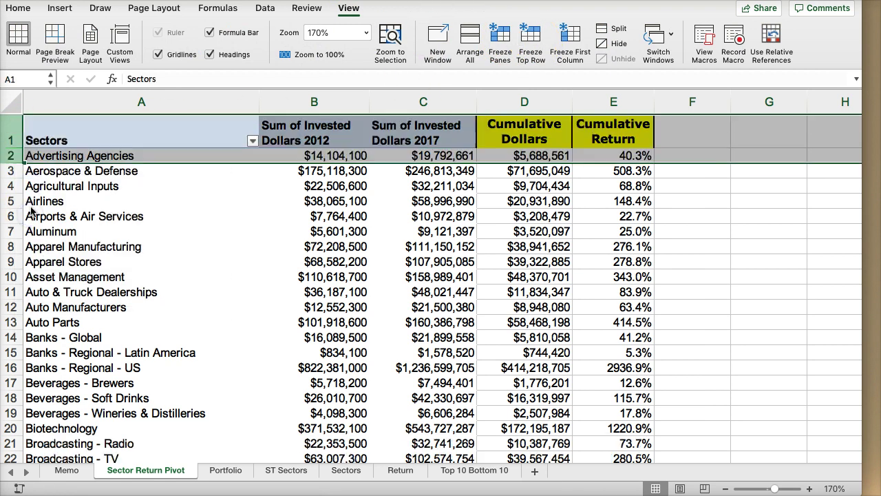
- Freeze the top row with the table headers and check that it stays in place down the sheet
click(11, 135)
click(531, 43)
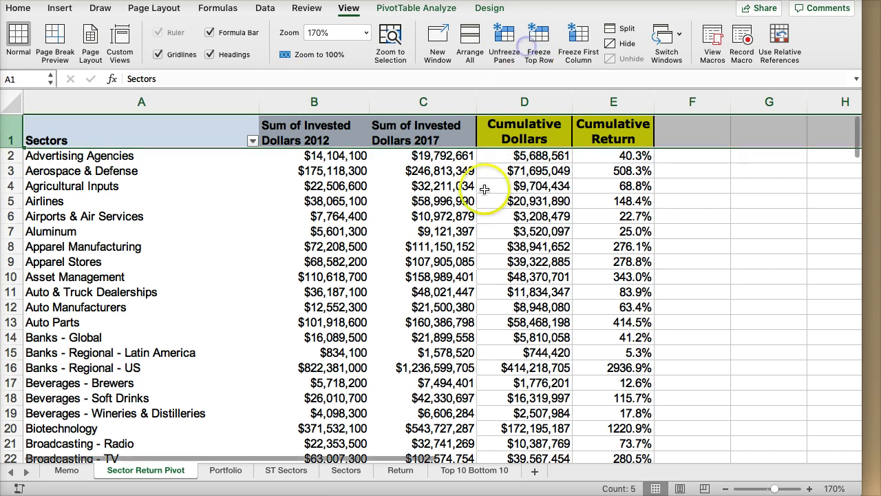
scroll(483, 245, down, 15)
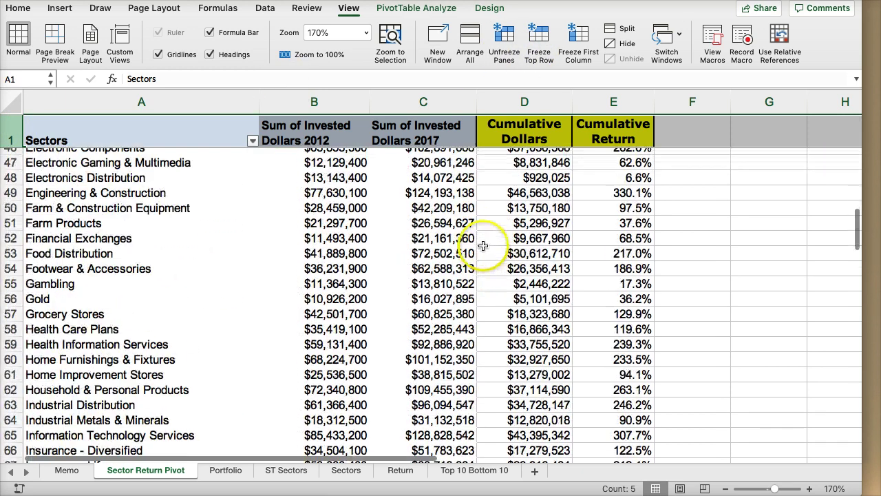
scroll(484, 245, up, 13)
- Set the print area to A1:E144, from the header row through the Grand Total row
drag(112, 131, 207, 478)
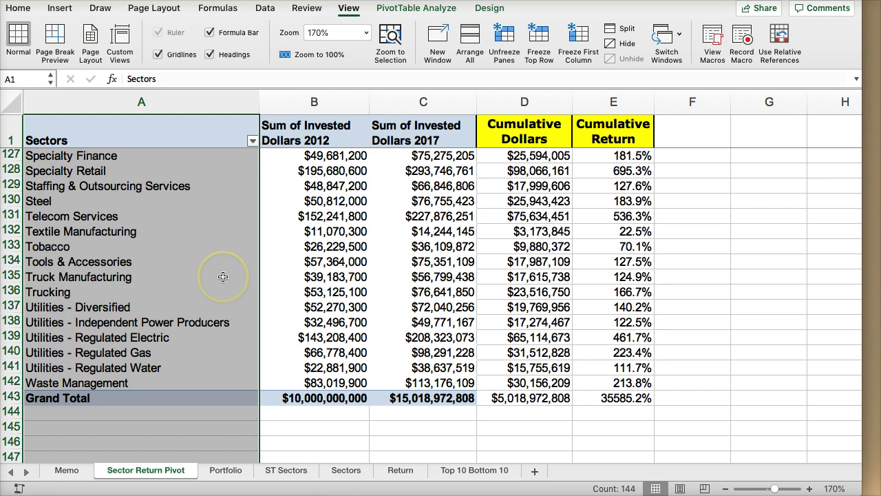
key(shift+Right)
key(shift+Right)
key(shift+Right)
key(shift+Right)
key(shift+Down)
key(shift+Down)
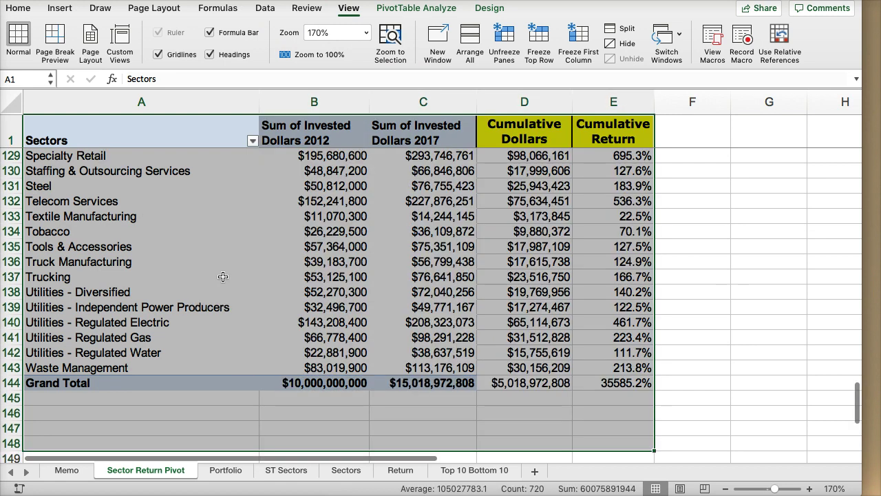
key(shift+Up)
key(shift+Up)
key(shift+Up)
key(shift+Up)
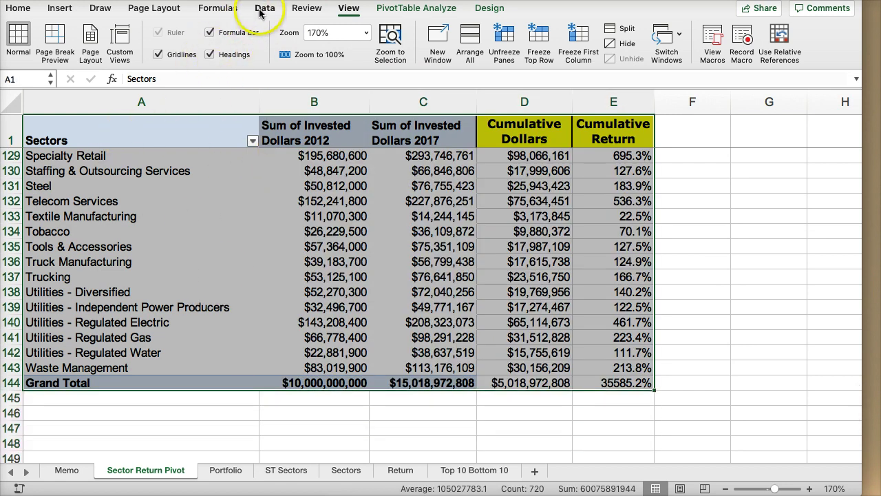
click(20, 8)
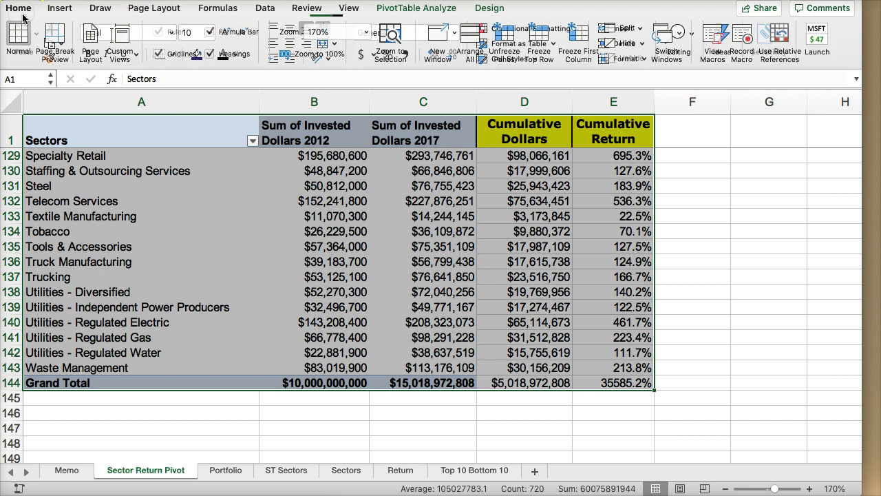
click(138, 10)
click(233, 39)
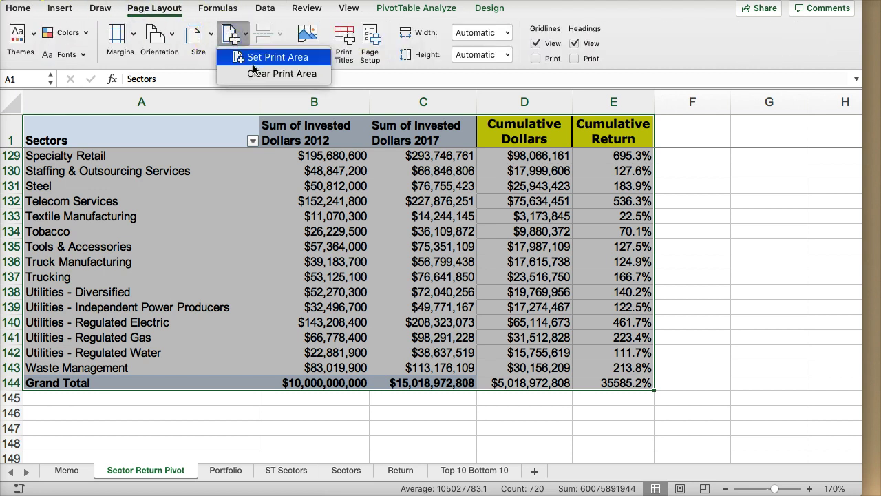
click(256, 62)
- In the page setup, set the header to Sector Return Pivot and the footer to Page 1 of ?
click(371, 51)
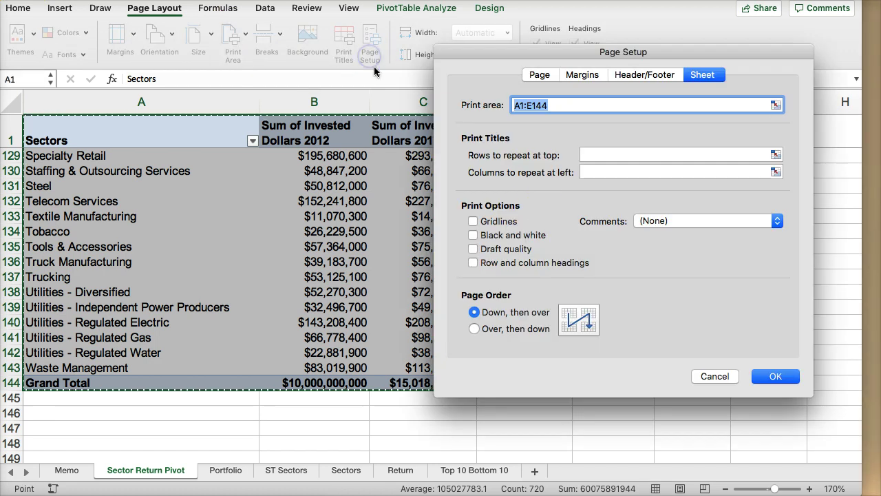
click(635, 75)
click(619, 118)
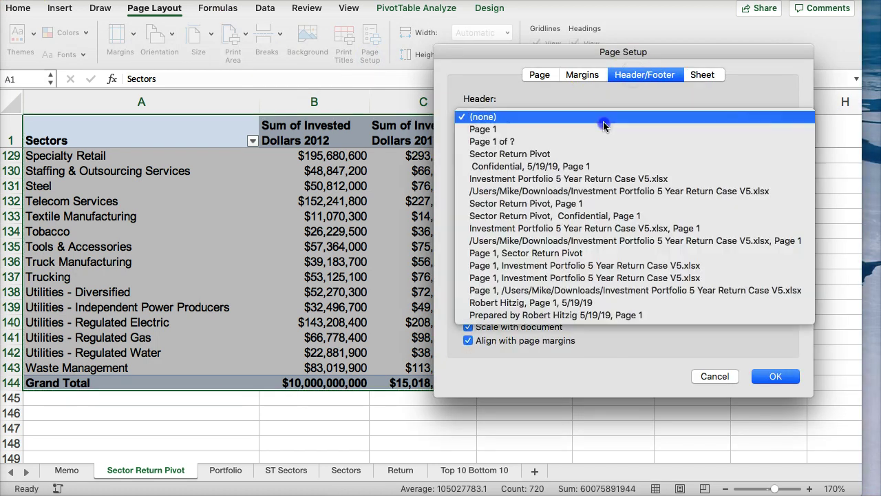
click(571, 148)
click(538, 242)
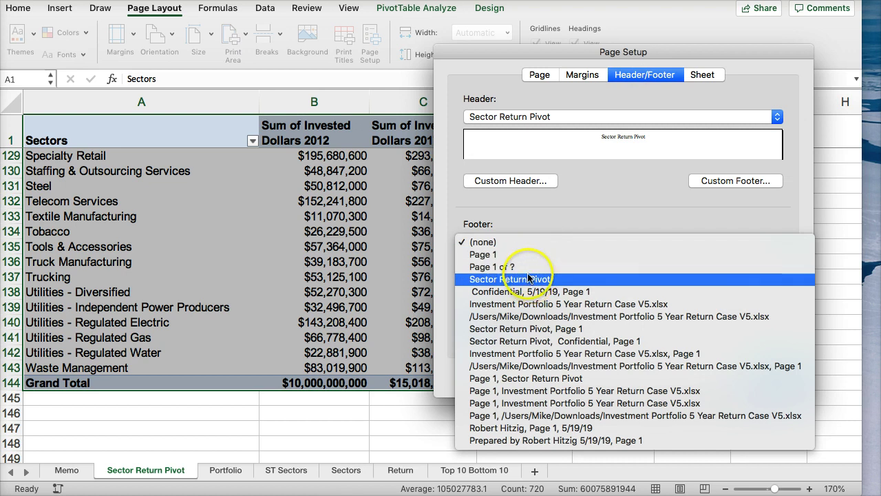
click(525, 267)
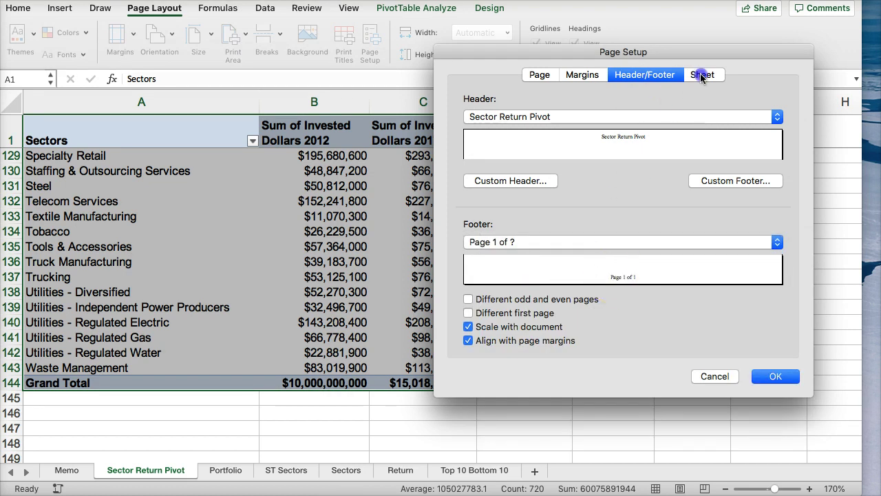
- Set row $1:$1 as the row to repeat at the top of printed pages and apply the page setup
click(702, 75)
click(780, 156)
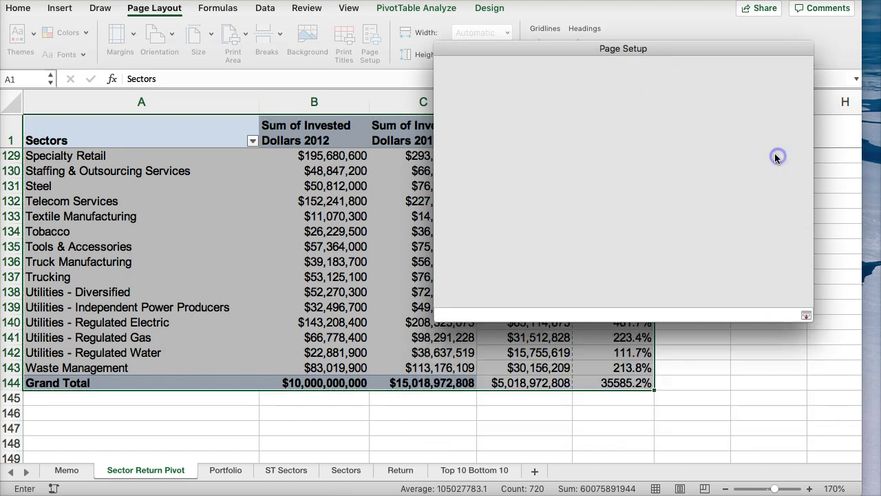
click(10, 136)
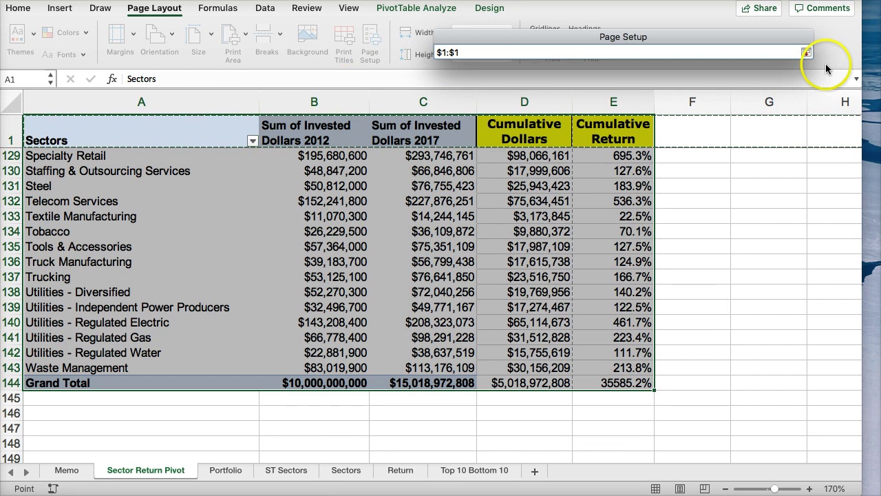
click(806, 53)
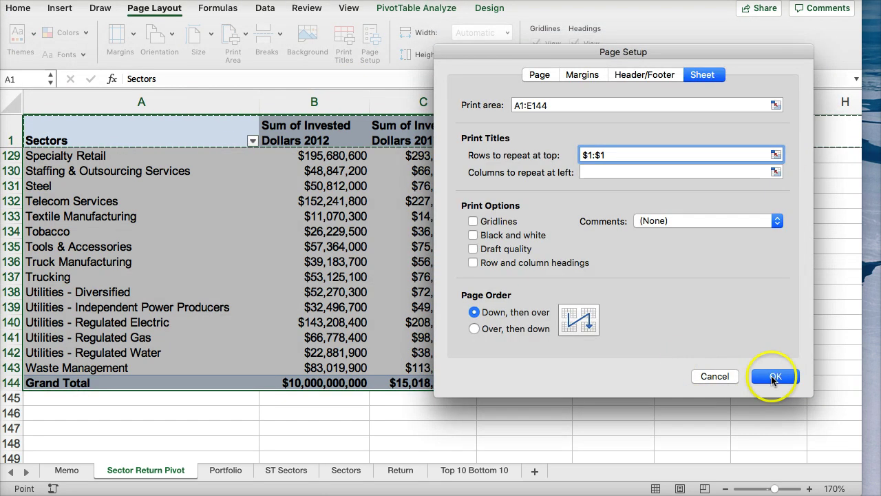
click(775, 378)
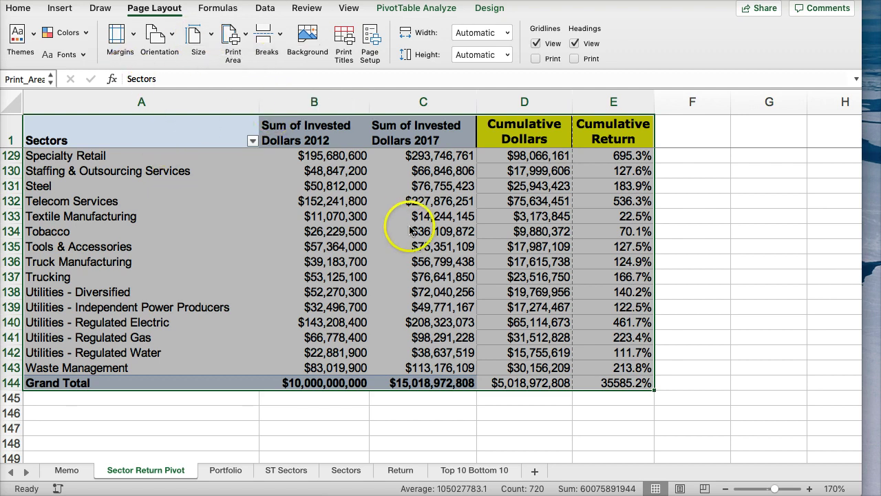
- Check the first and last pages in the print preview, then close it without printing
key(super+p)
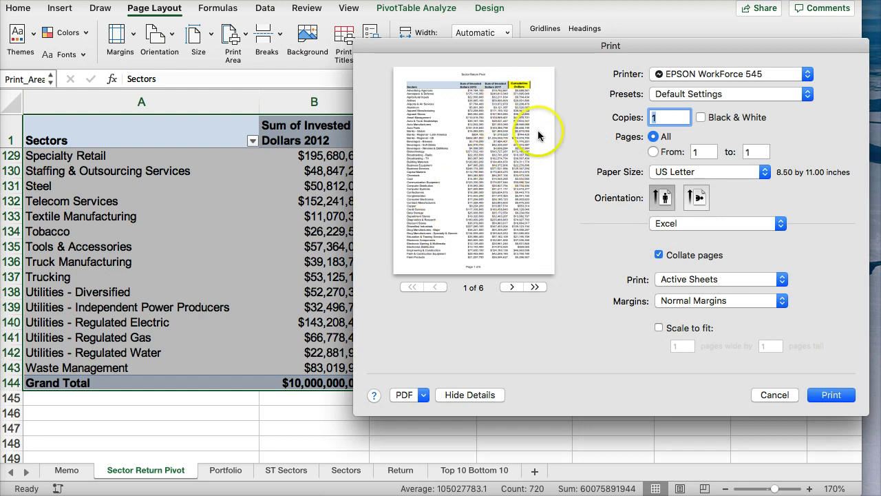
click(535, 287)
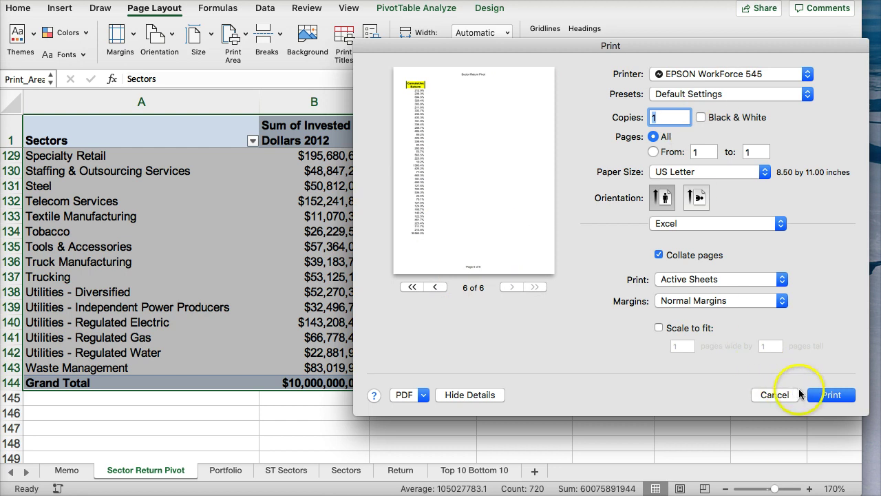
click(774, 397)
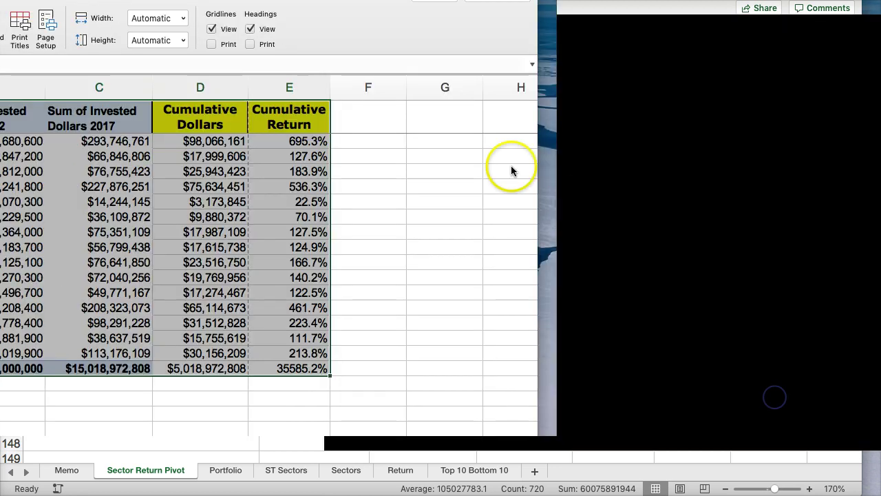
- In the page setup, set both the left and right margins to 0.45" and apply the settings
click(371, 43)
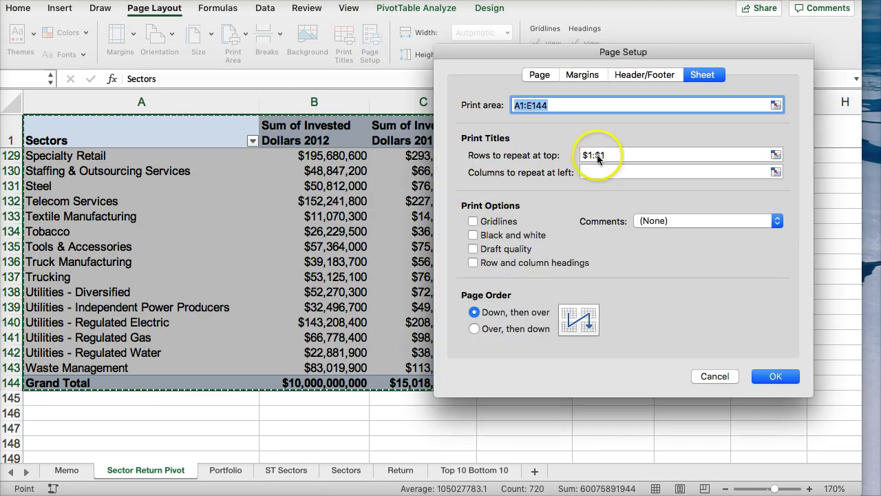
click(631, 76)
click(582, 74)
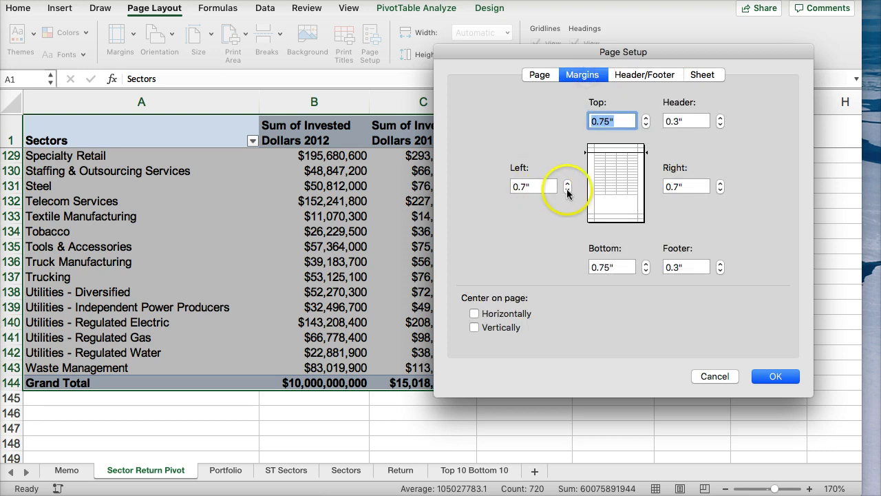
click(567, 191)
click(720, 192)
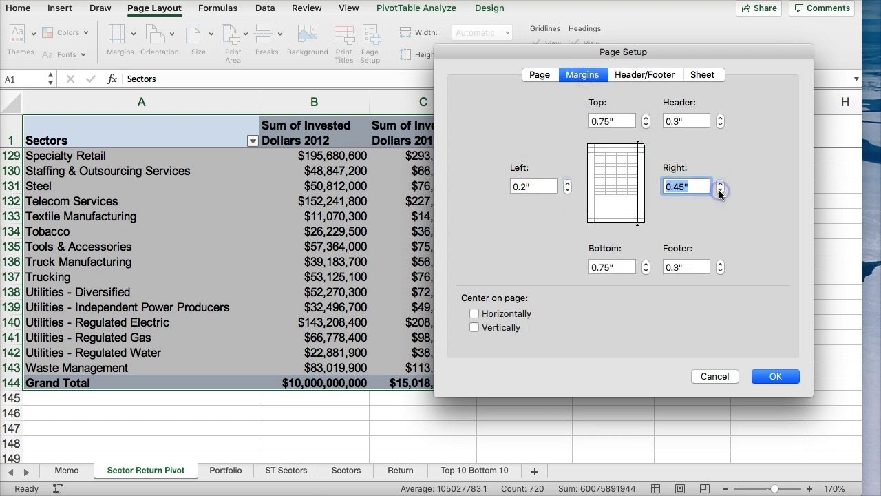
click(567, 183)
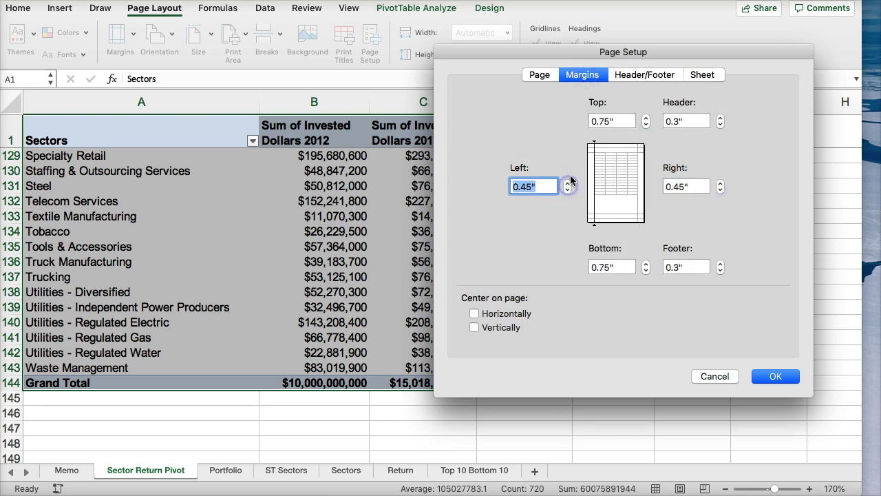
click(538, 81)
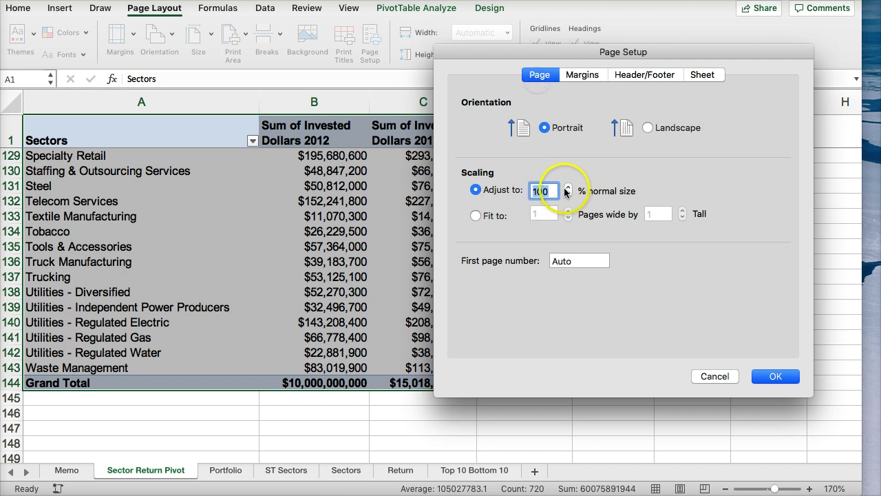
click(774, 375)
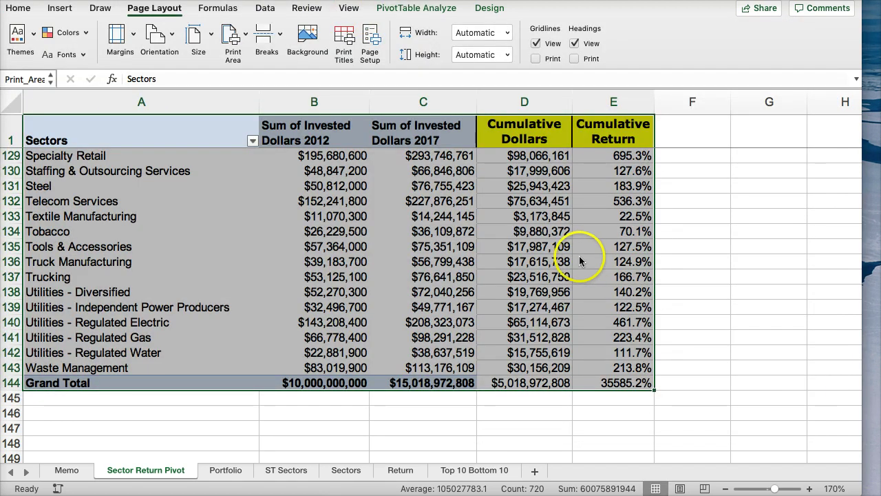
- Check the first through last pages in the print preview, cancel without printing, and deselect the print area
key(super+p)
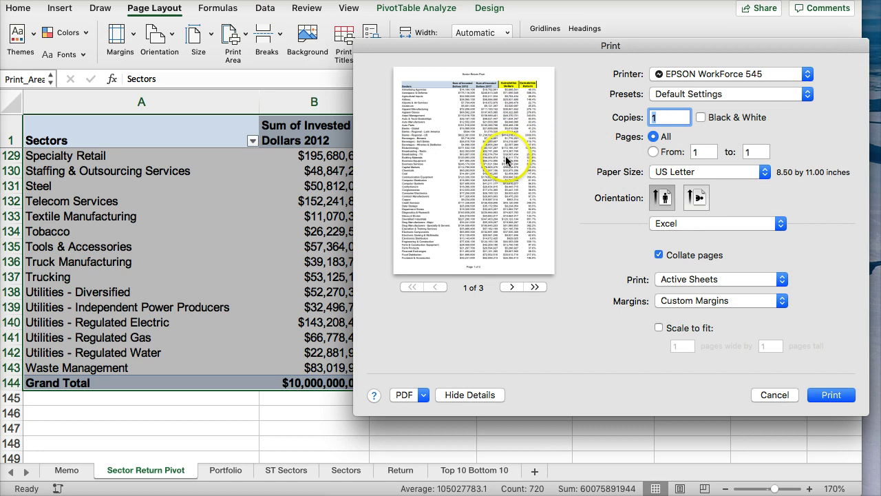
click(513, 288)
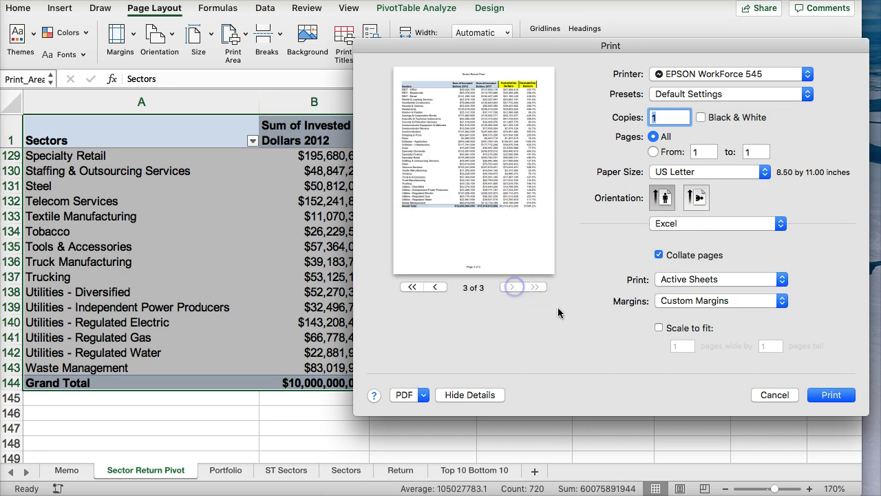
click(797, 401)
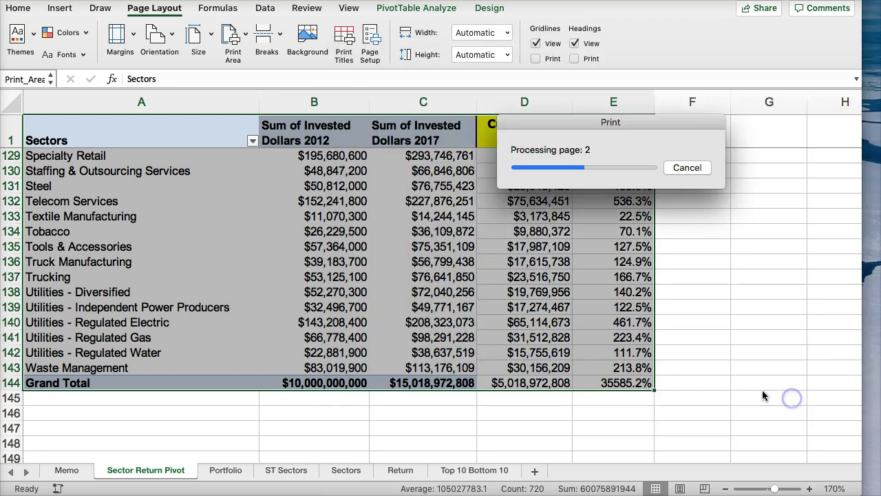
click(692, 169)
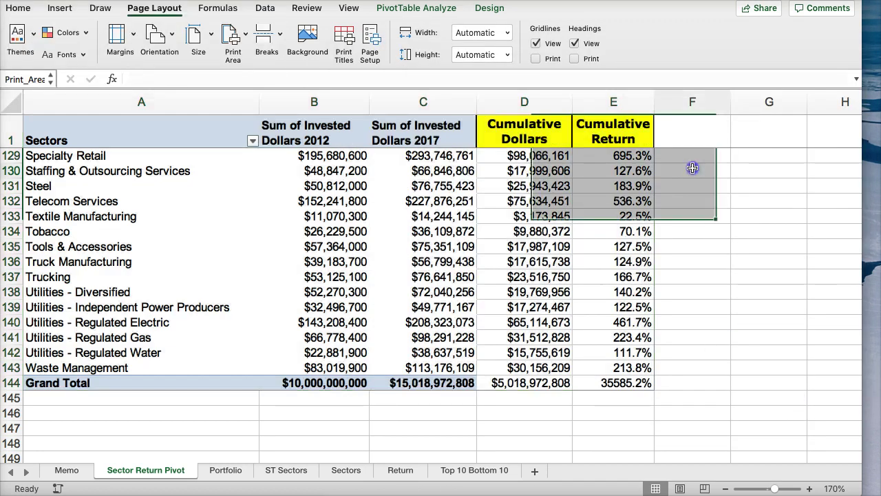
click(463, 411)
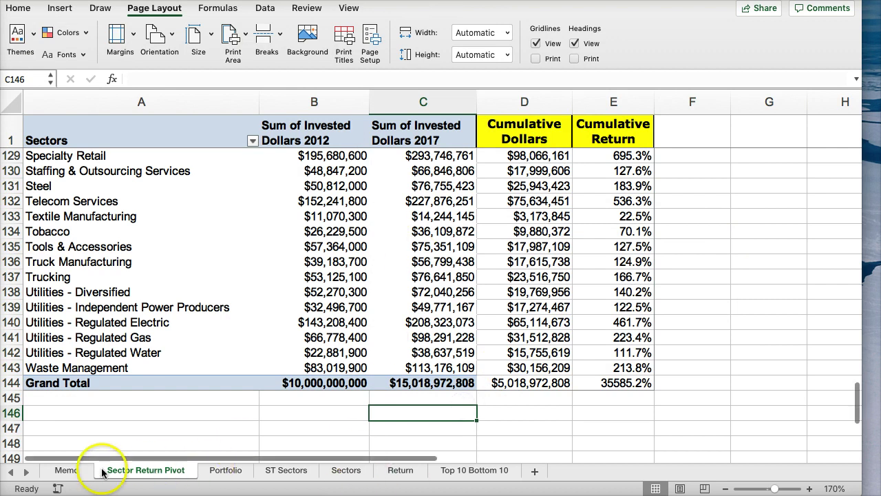
- Move the ST Sectors sheet in front of the Portfolio sheet, directly after Sector Return Pivot
scroll(177, 340, down, 5)
scroll(177, 331, up, 20)
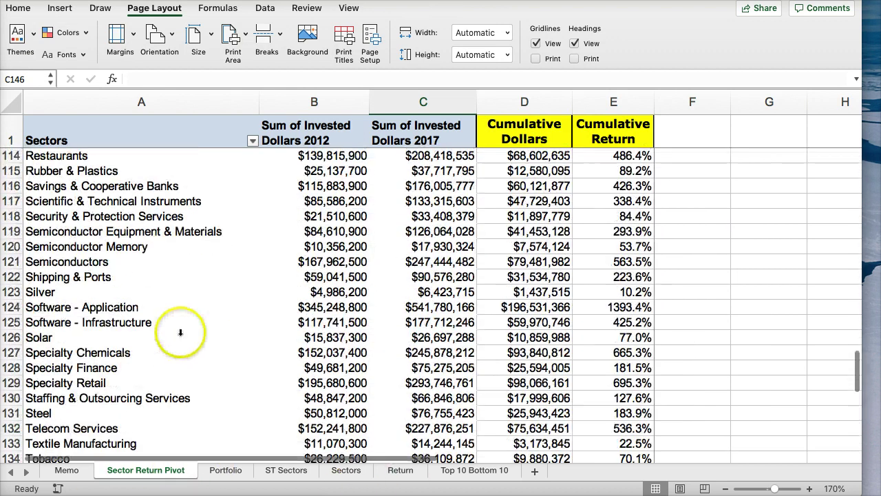
scroll(183, 339, up, 15)
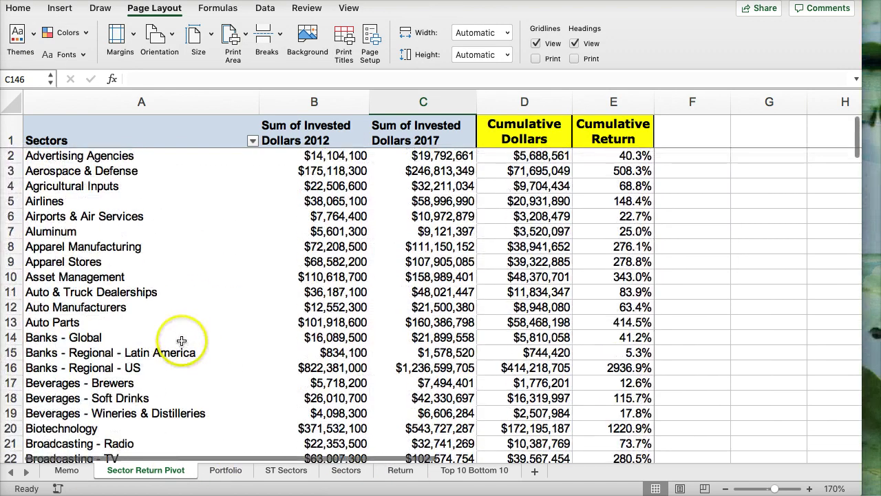
click(59, 472)
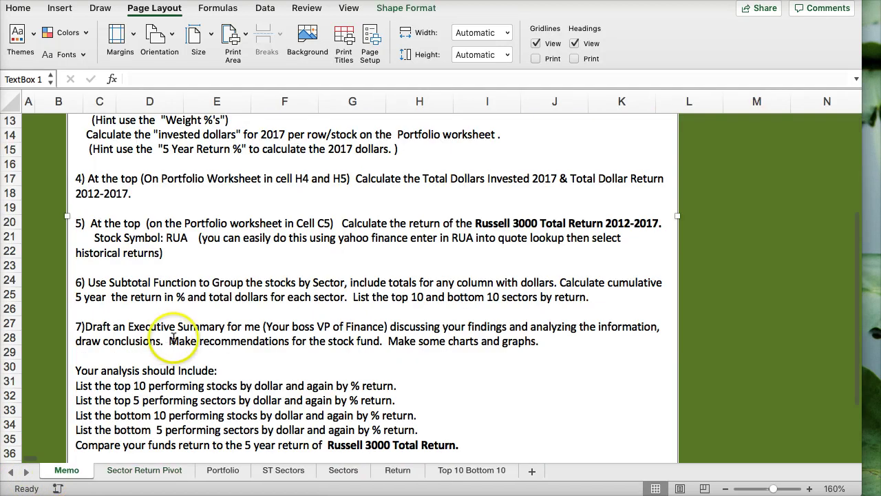
click(270, 471)
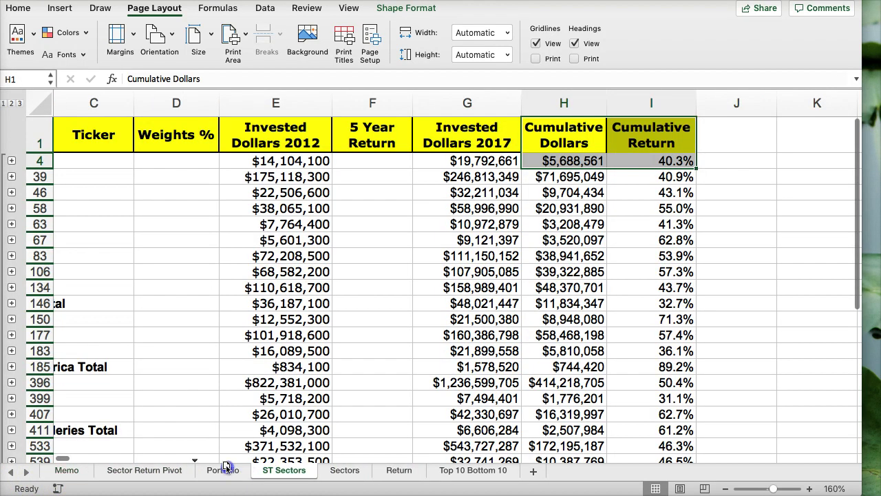
drag(210, 471, 207, 471)
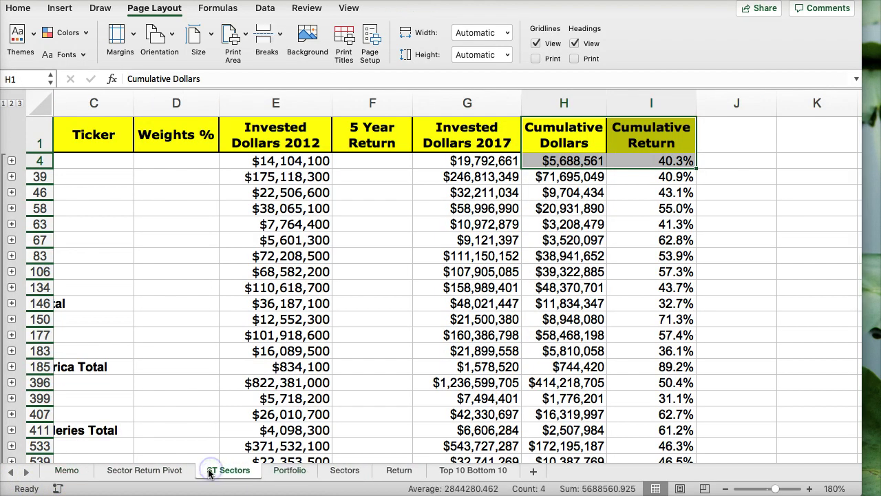
- Examine the ST Sectors subtotals, expanding and collapsing the first sector group, and reread the task list on the Memo sheet
click(173, 471)
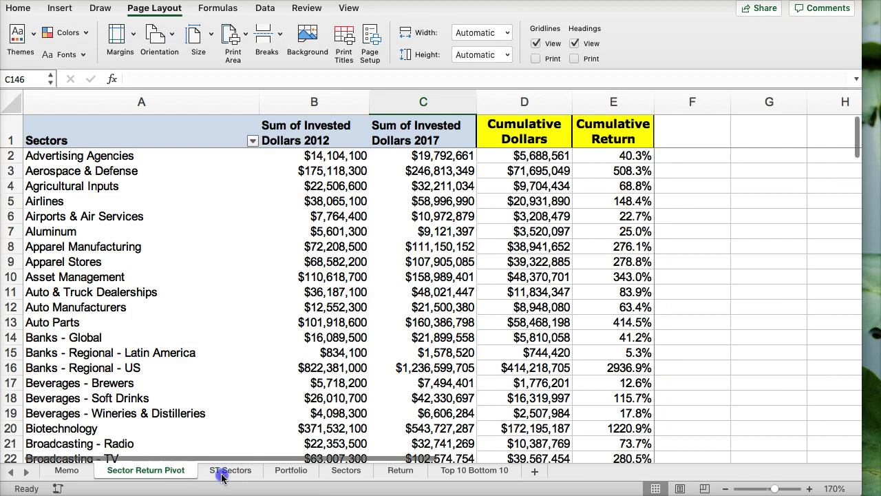
click(222, 473)
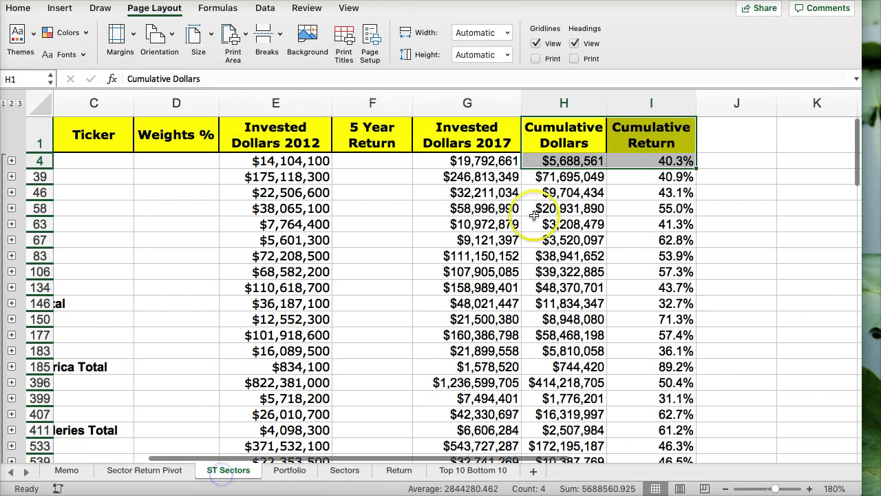
click(12, 161)
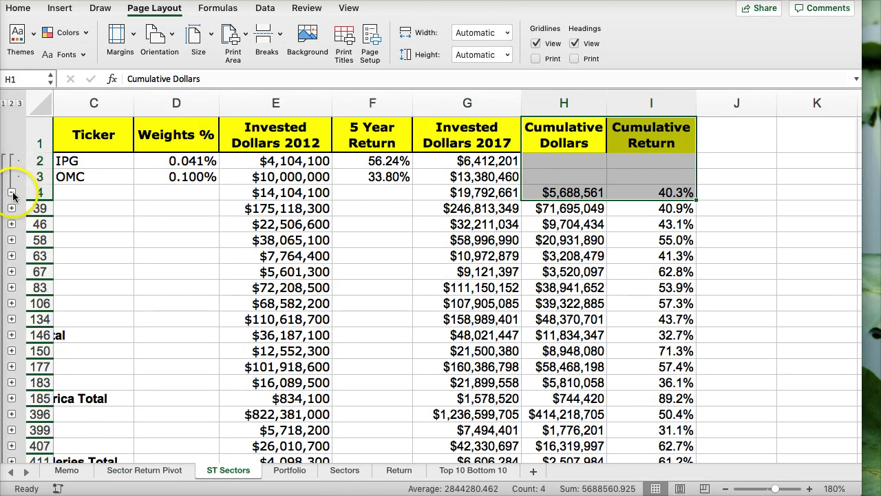
click(12, 192)
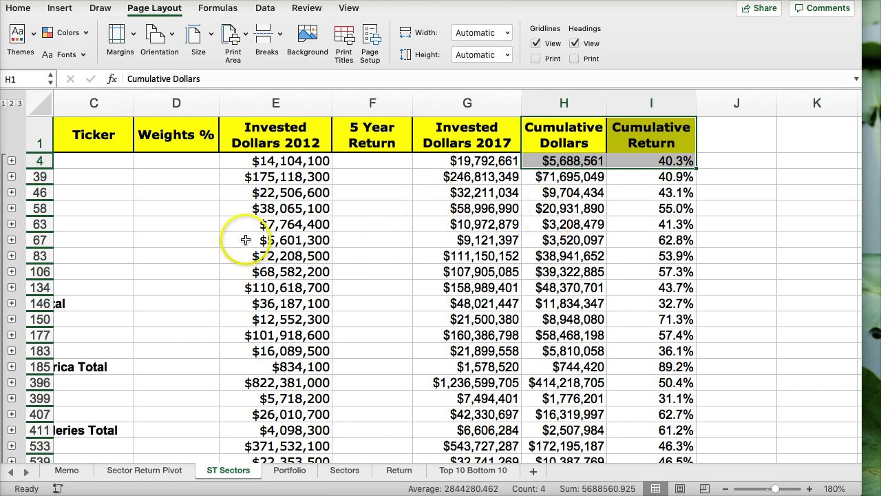
scroll(234, 241, down, 1)
scroll(443, 398, up, 1)
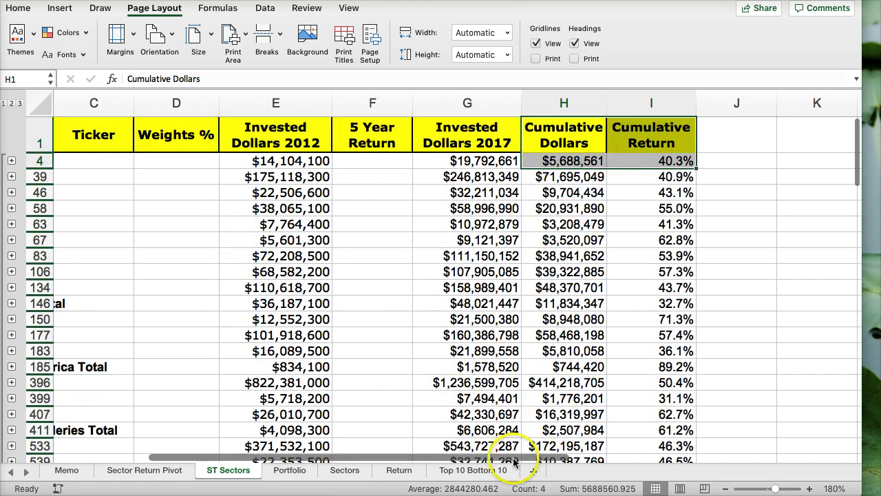
scroll(344, 441, left, 5)
click(67, 471)
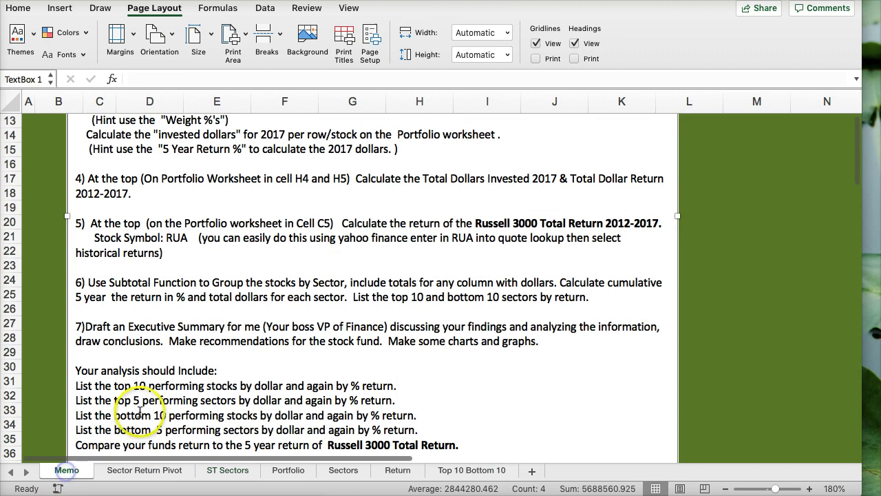
scroll(117, 351, down, 2)
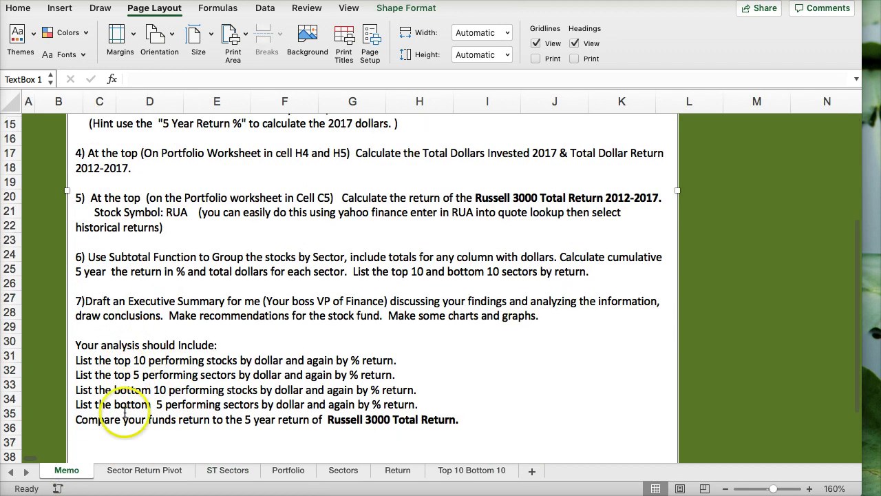
scroll(125, 412, up, 4)
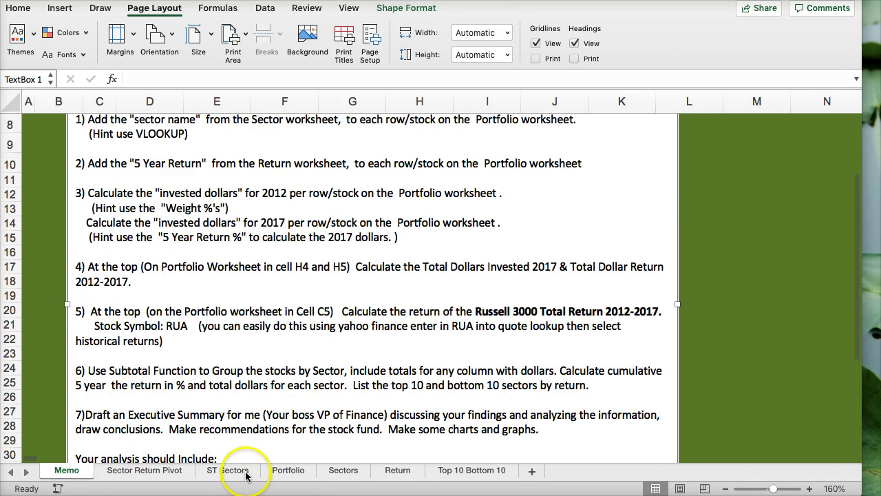
scroll(214, 394, up, 5)
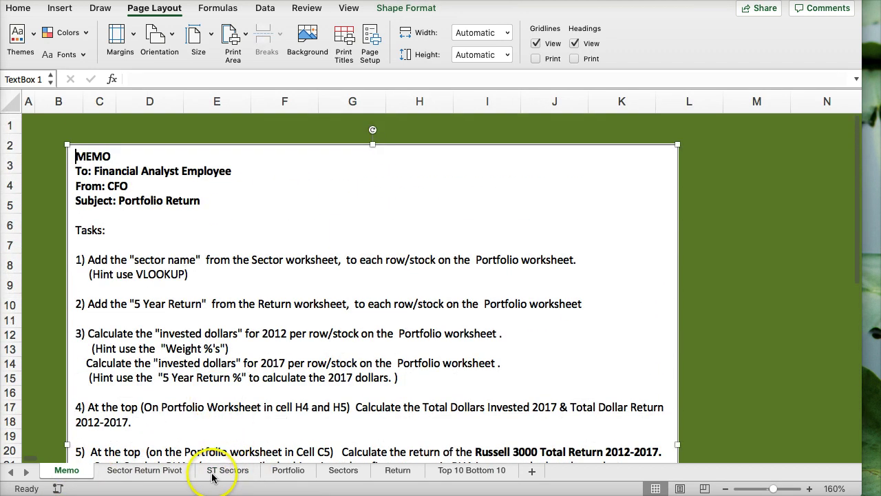
- Look over the header block and stock rows on the Portfolio sheet
click(283, 471)
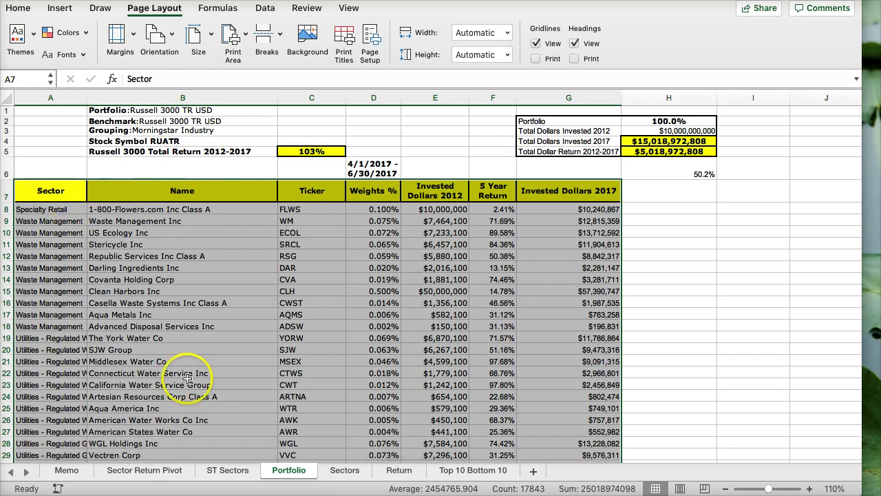
scroll(215, 415, down, 8)
scroll(226, 400, up, 3)
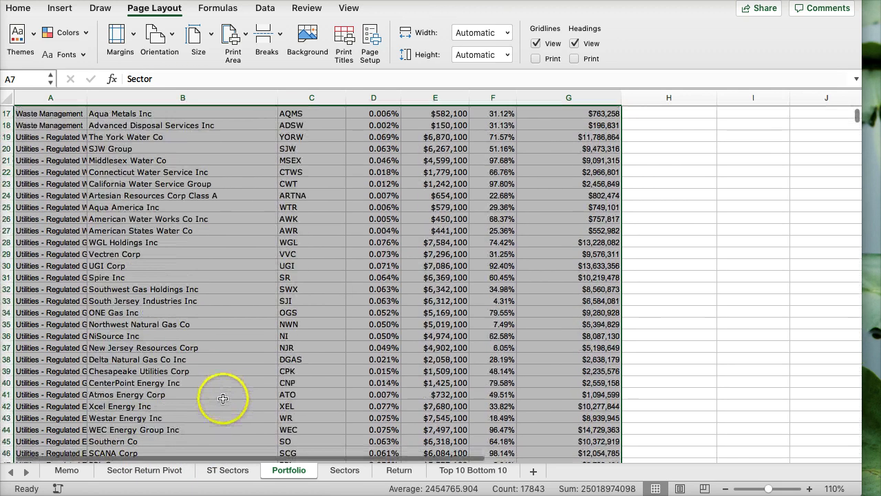
scroll(227, 393, up, 5)
scroll(223, 448, down, 13)
scroll(221, 363, down, 6)
scroll(315, 331, up, 18)
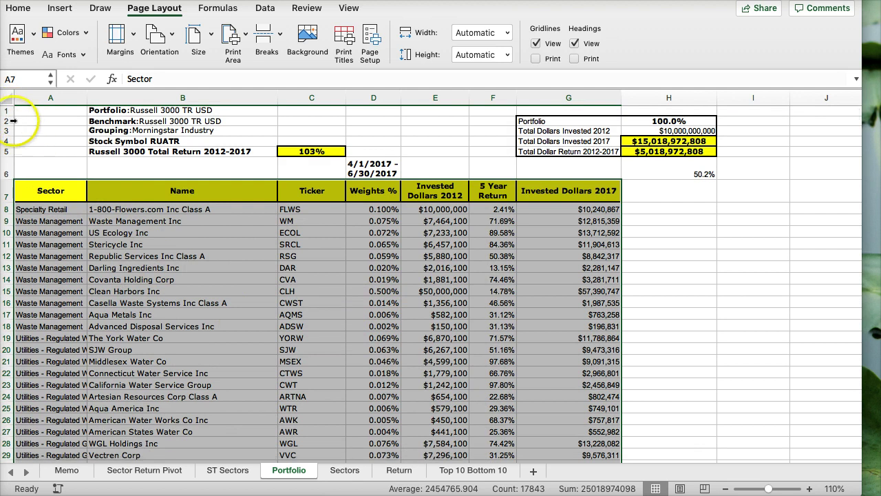
- Try to freeze the panes with rows 1 through 7 of the Portfolio sheet selected
drag(8, 109, 8, 193)
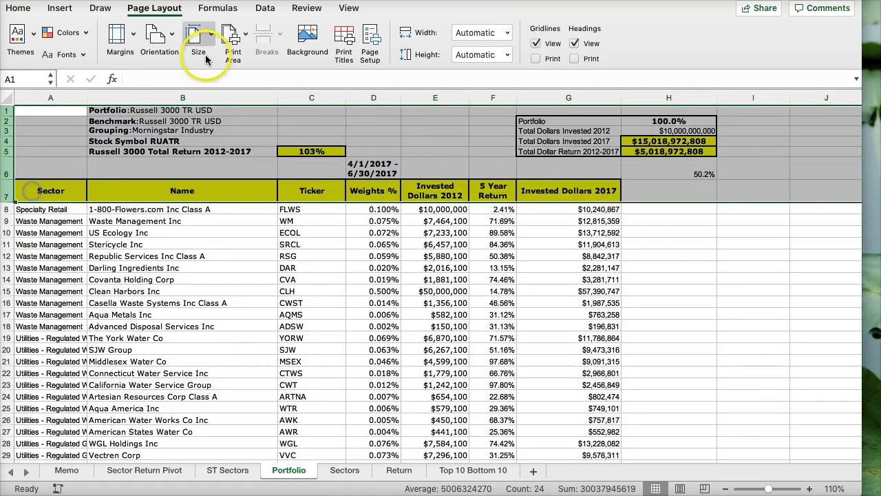
click(305, 10)
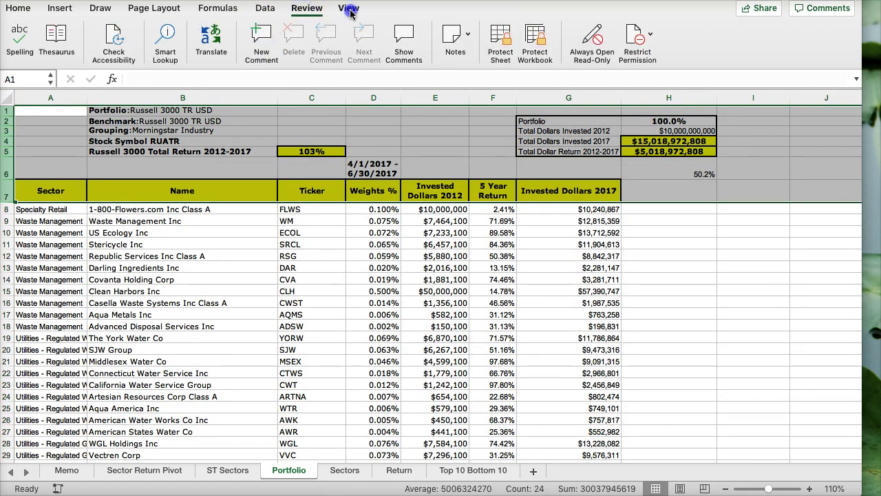
click(349, 10)
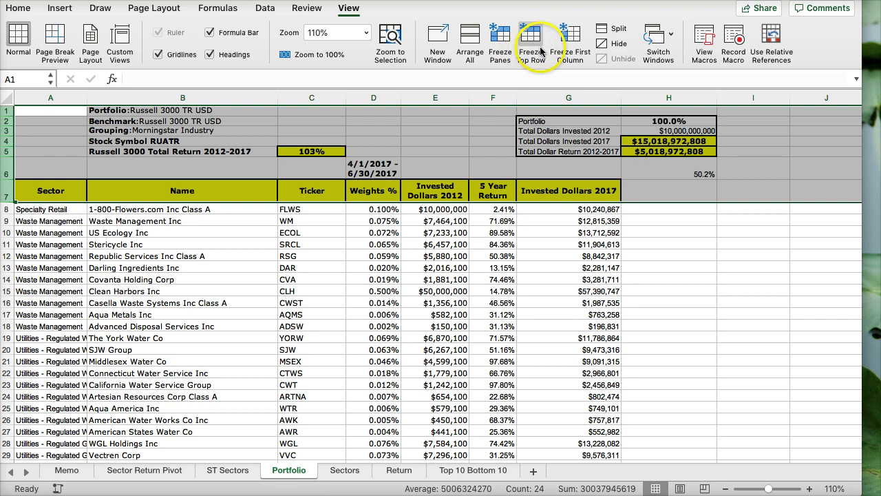
click(506, 37)
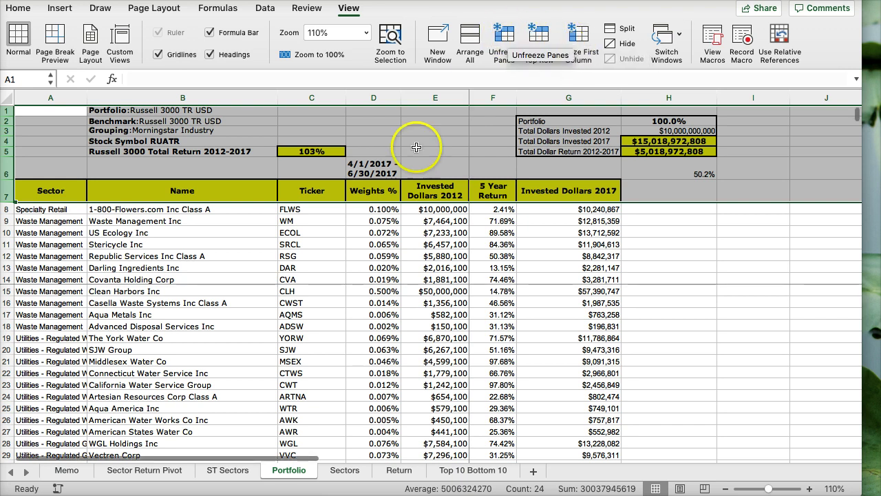
- Try freezing only the top row of the Portfolio sheet, test it against the lower rows, and unfreeze the panes
click(536, 44)
scroll(255, 350, down, 3)
scroll(255, 351, up, 3)
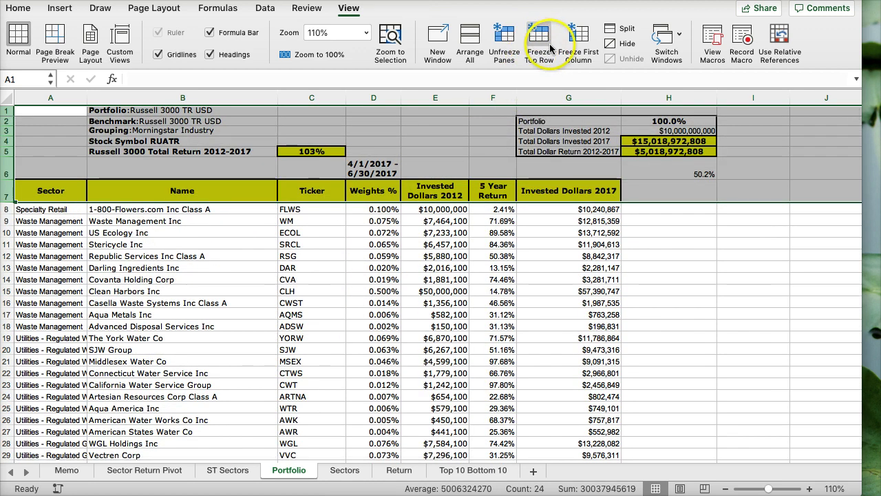
scroll(372, 283, down, 3)
scroll(372, 275, up, 3)
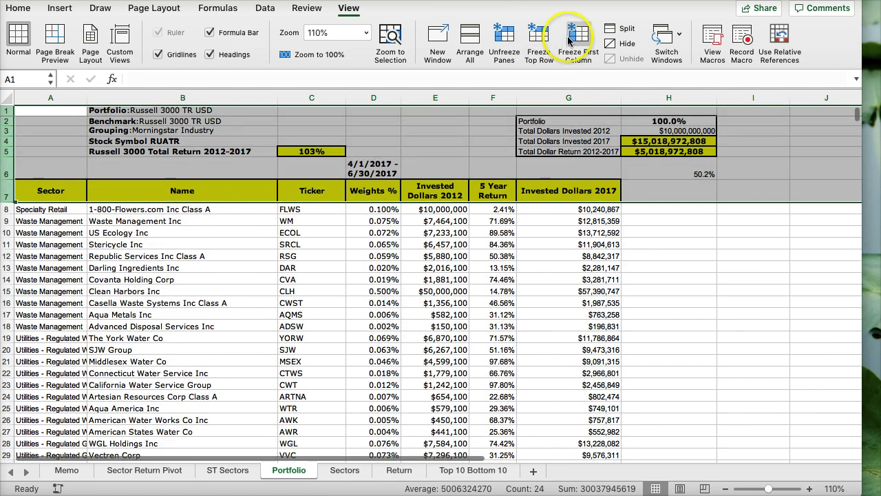
click(506, 37)
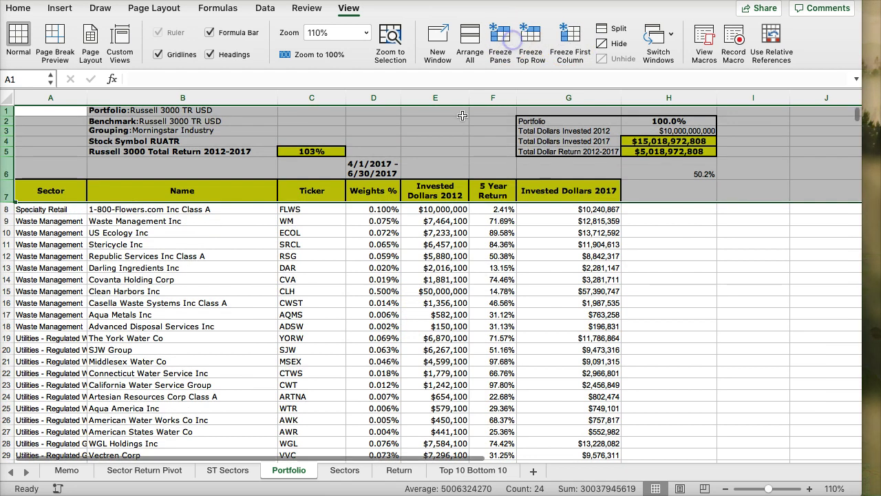
- Freeze the panes of the Portfolio sheet with rows 1 through 7 selected and test the freeze against the lower rows
click(175, 279)
scroll(175, 279, down, 3)
scroll(176, 279, up, 3)
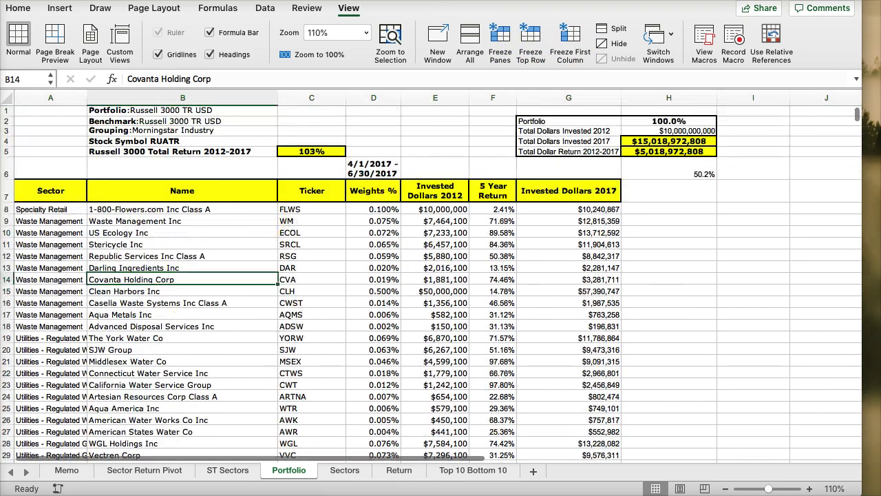
drag(10, 110, 9, 193)
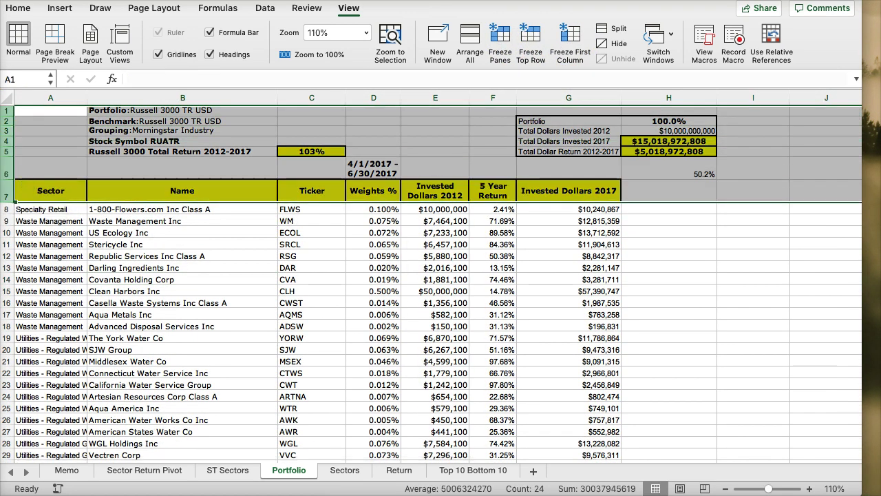
click(491, 59)
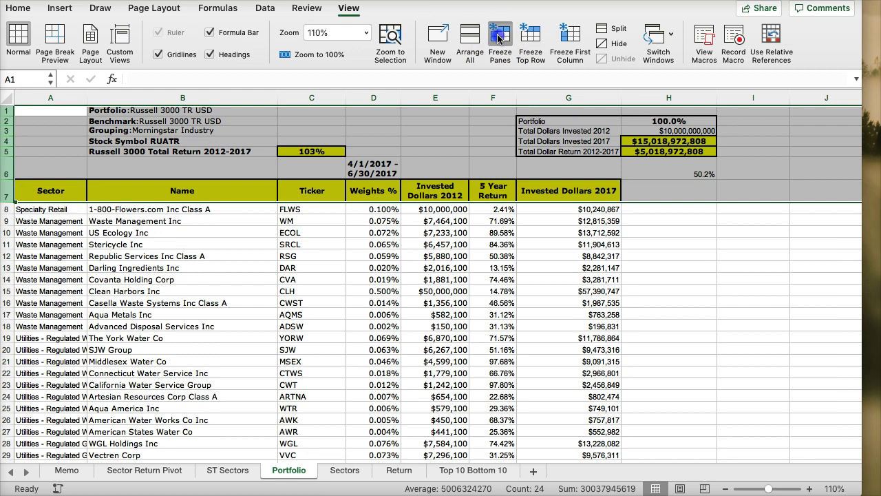
click(444, 286)
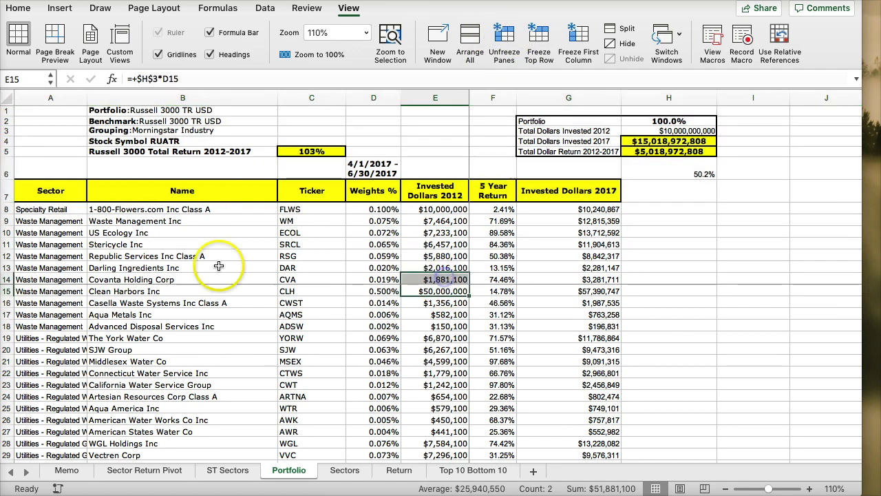
click(206, 303)
scroll(209, 292, down, 5)
scroll(209, 293, up, 5)
scroll(206, 279, down, 6)
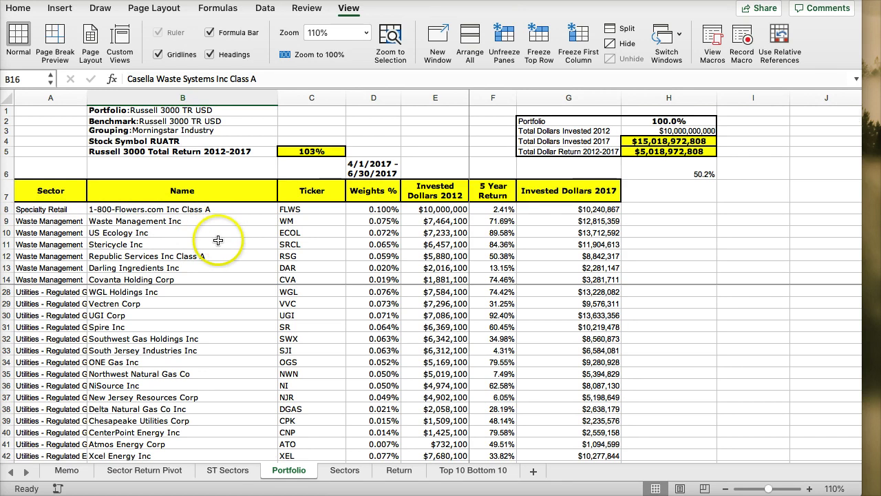
click(111, 255)
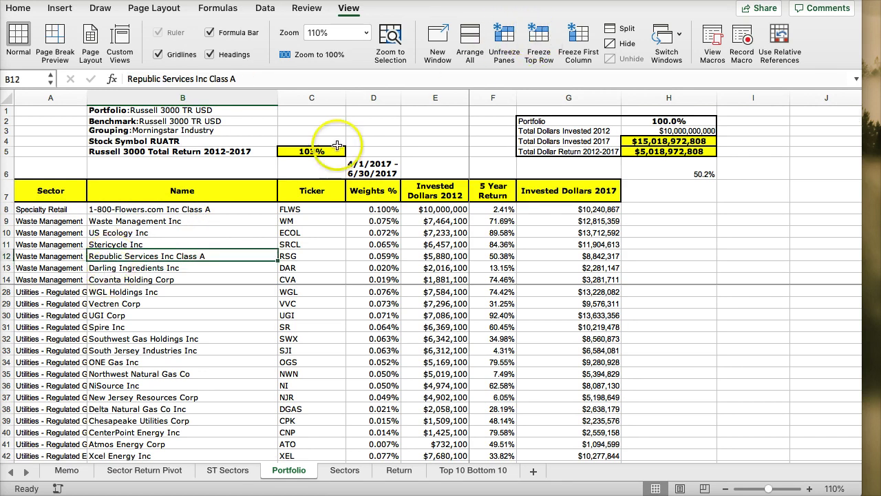
- Look through the ST Sectors, Portfolio, Return and Top 10 Bottom 10 sheets and reread the remaining tasks on the Memo sheet
click(66, 471)
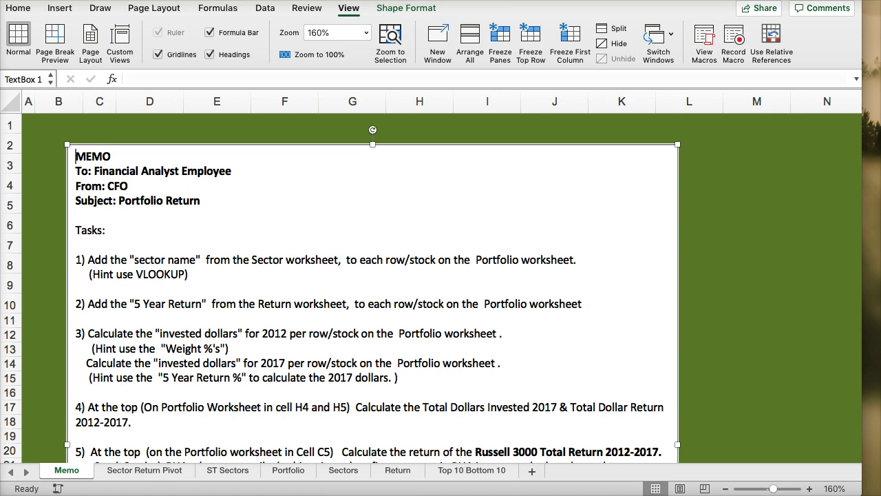
click(245, 472)
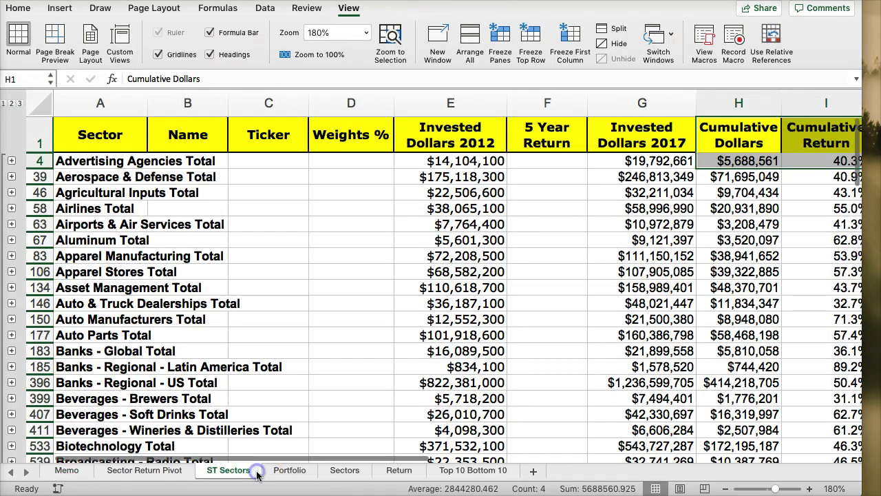
click(289, 471)
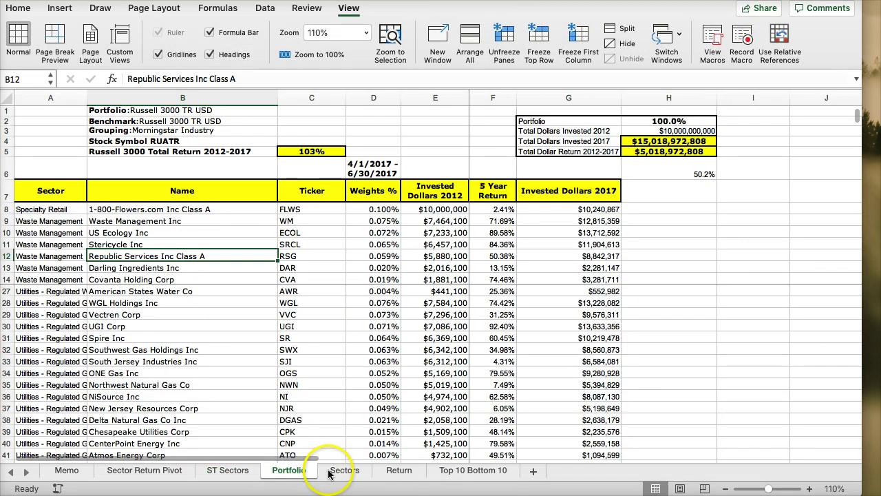
click(343, 471)
click(383, 470)
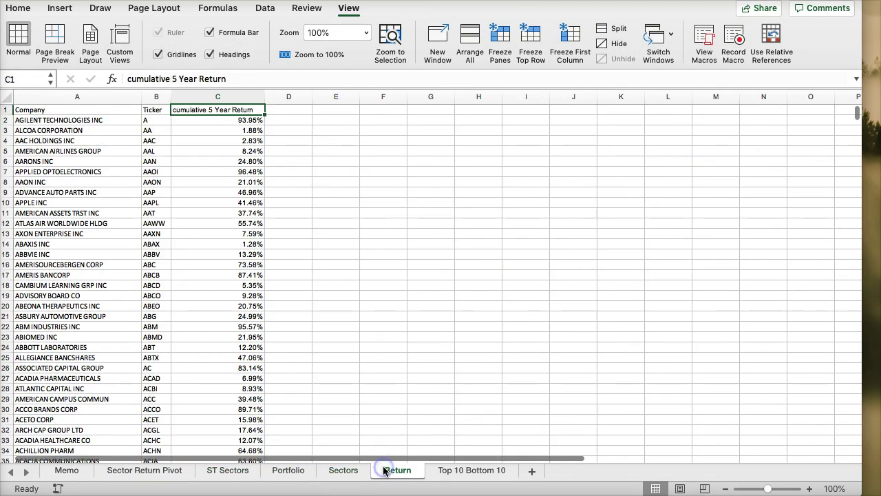
click(444, 470)
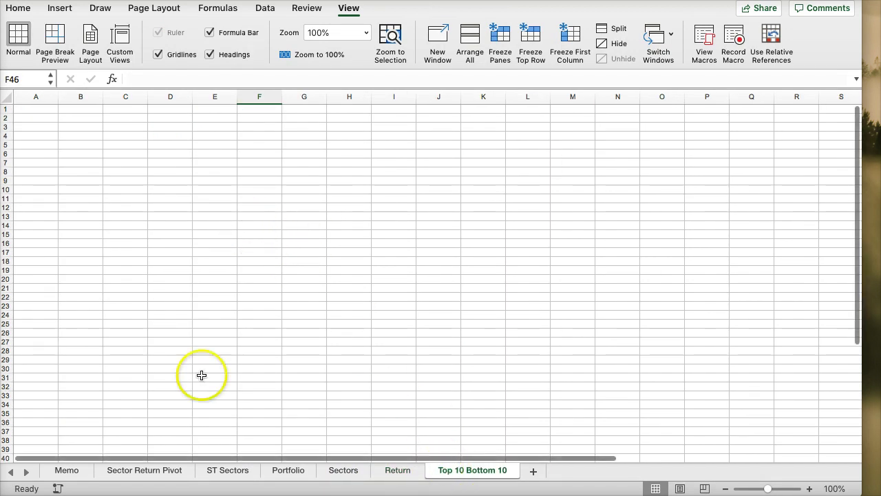
click(67, 470)
scroll(207, 379, down, 5)
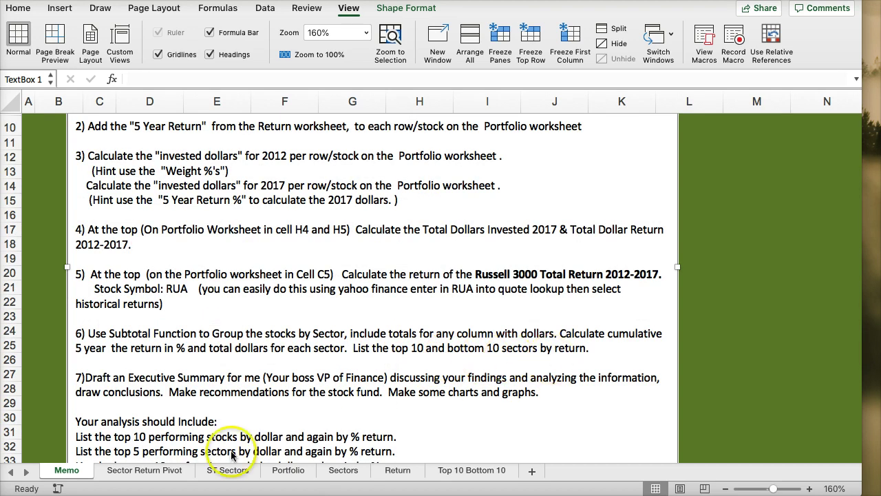
- Copy A1:E143 of the Sector Return Pivot sheet and paste its values with number formats at A1 of the Top 10 Bottom 10 sheet
click(130, 469)
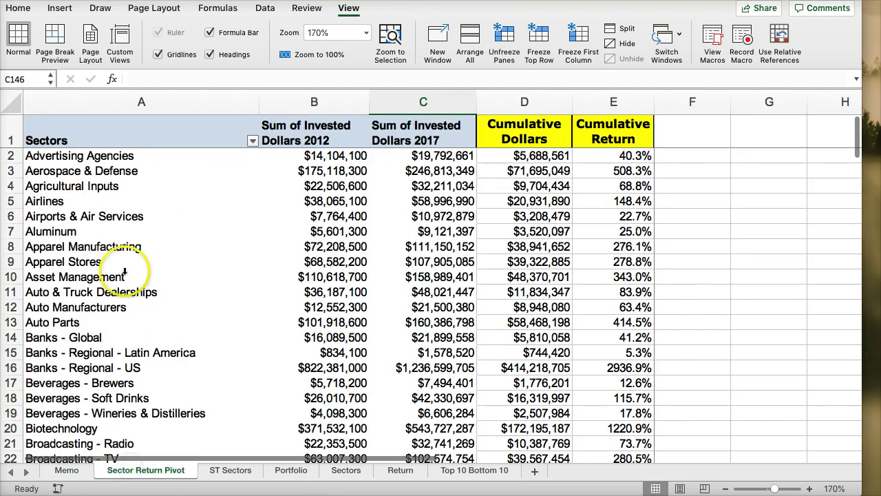
drag(69, 134, 619, 412)
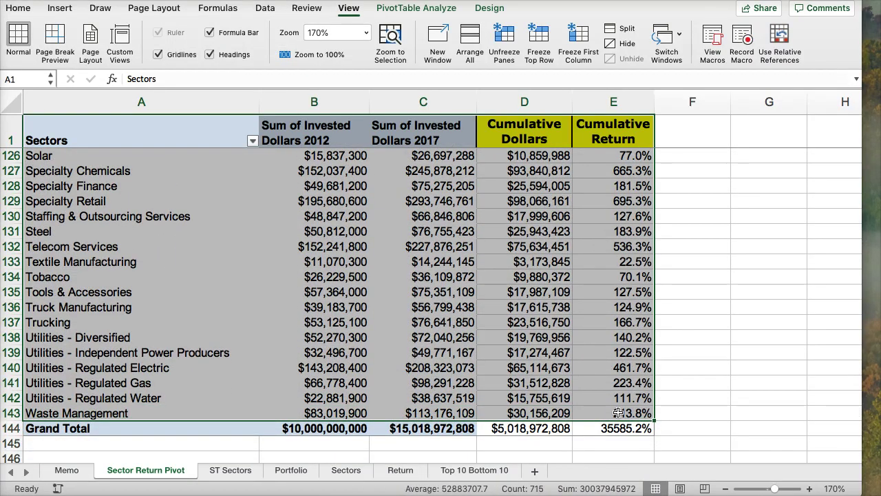
key(super+c)
click(474, 470)
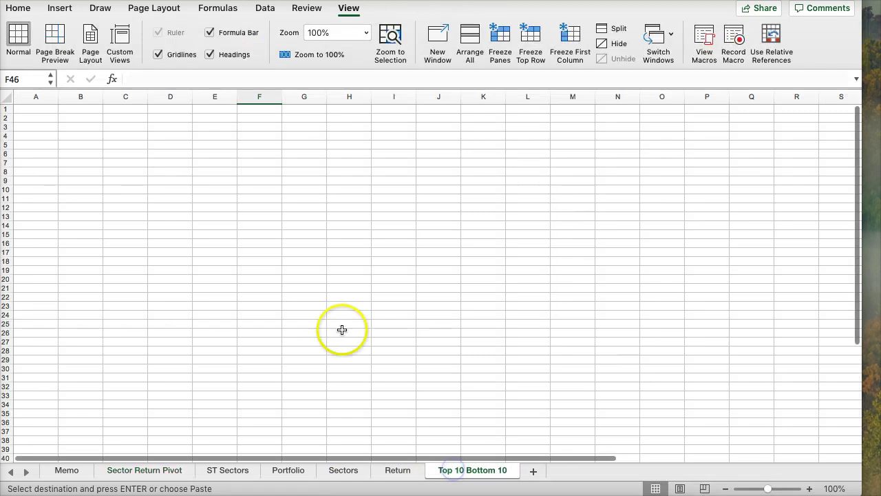
right_click(43, 109)
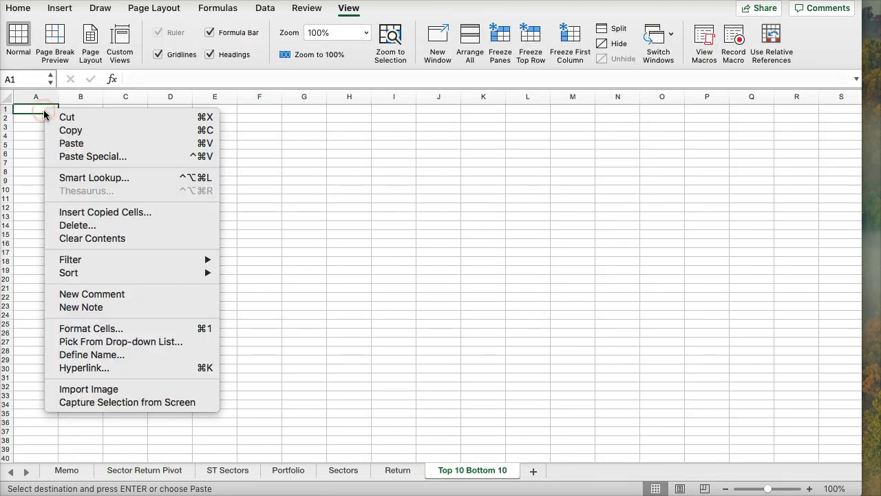
click(66, 157)
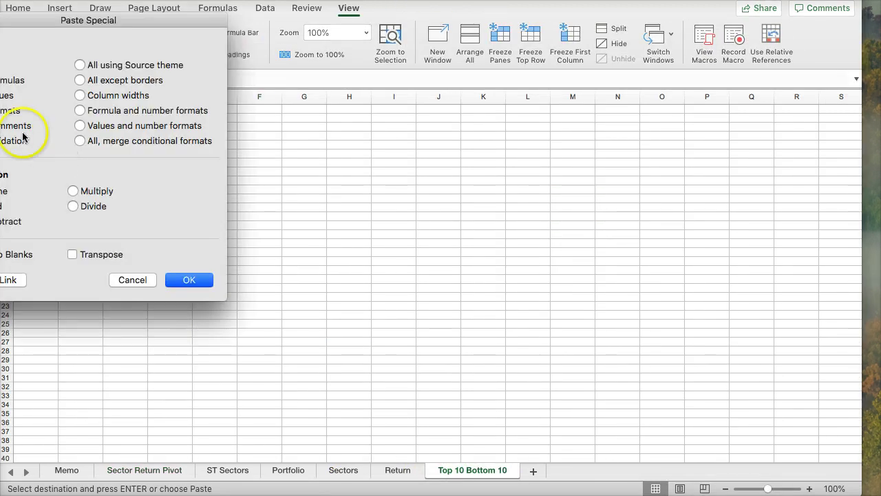
click(201, 282)
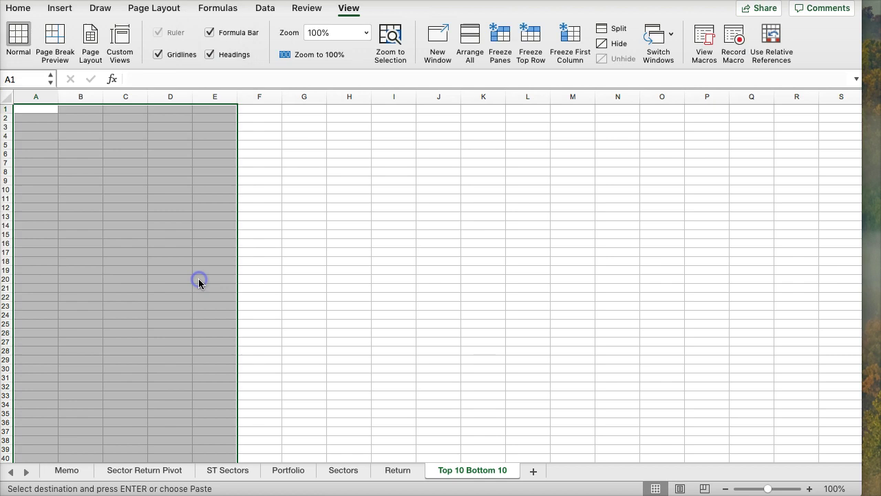
- Paste the source cell formats onto the copied sector table and fit column A to the sector names
right_click(48, 110)
click(81, 153)
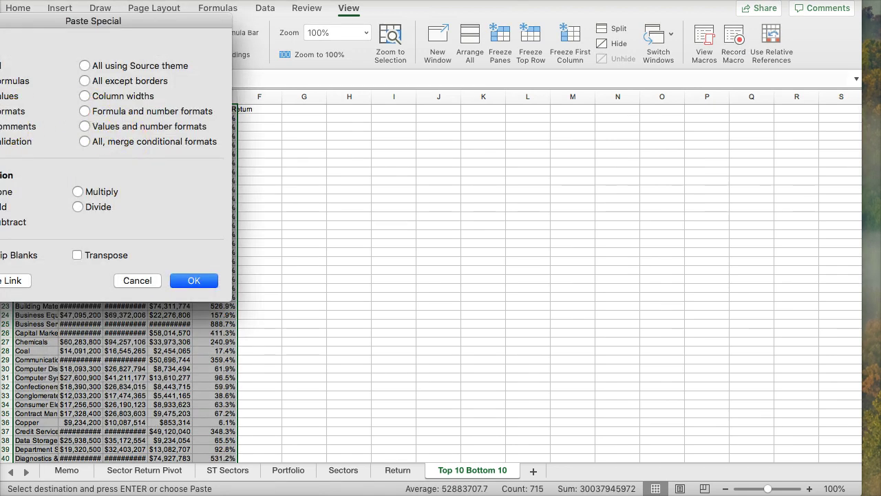
click(207, 283)
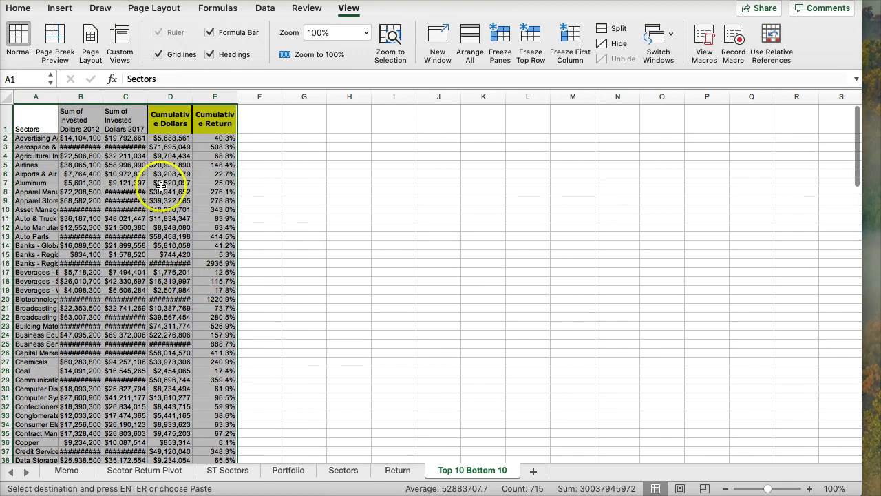
double_click(58, 96)
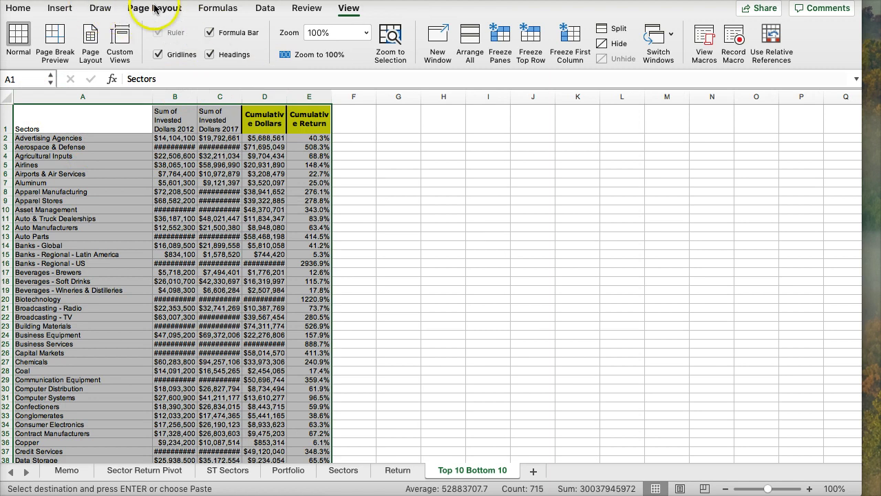
- Sort the sector table by Cumulative Return from smallest to largest and widen the Cumulative Dollars column to fit its header
click(263, 8)
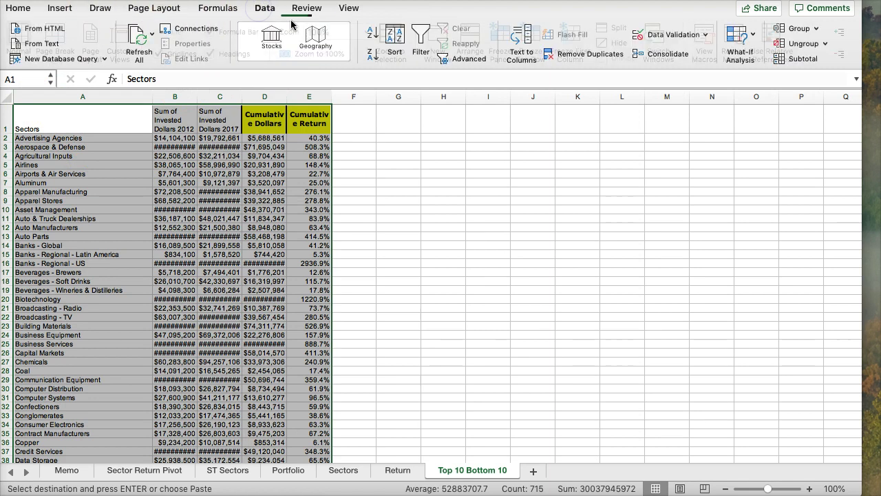
click(387, 34)
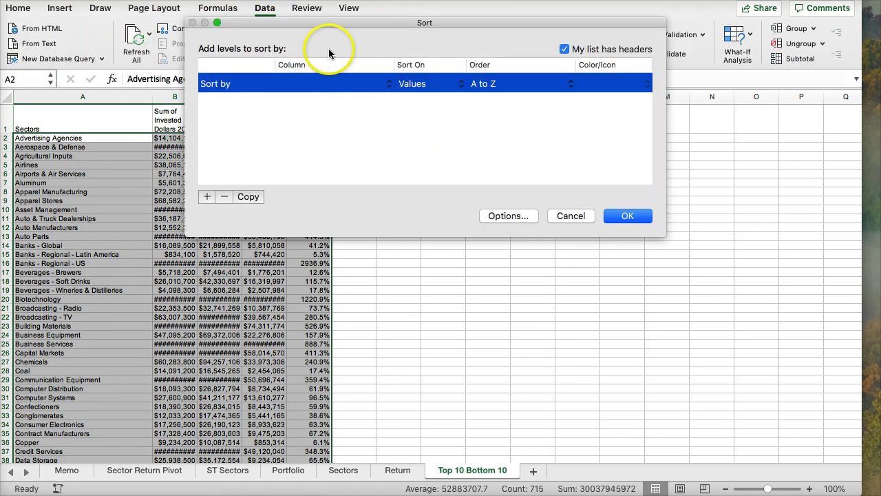
drag(344, 25, 583, 64)
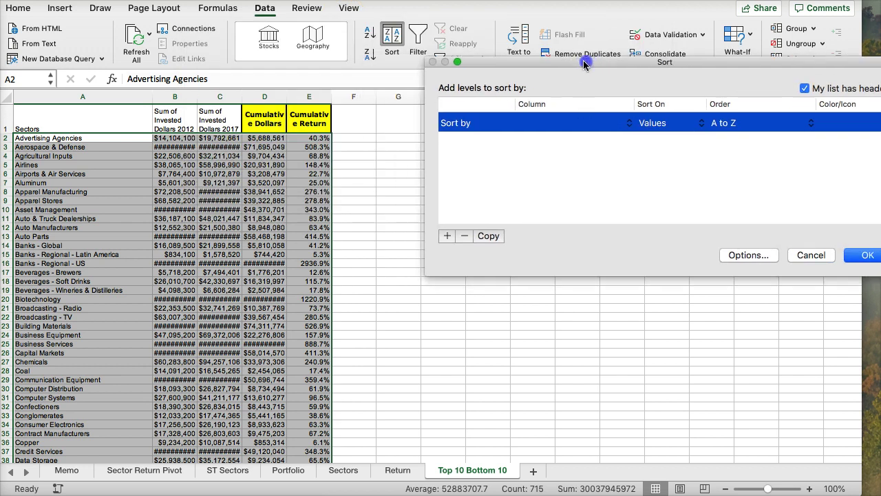
click(576, 124)
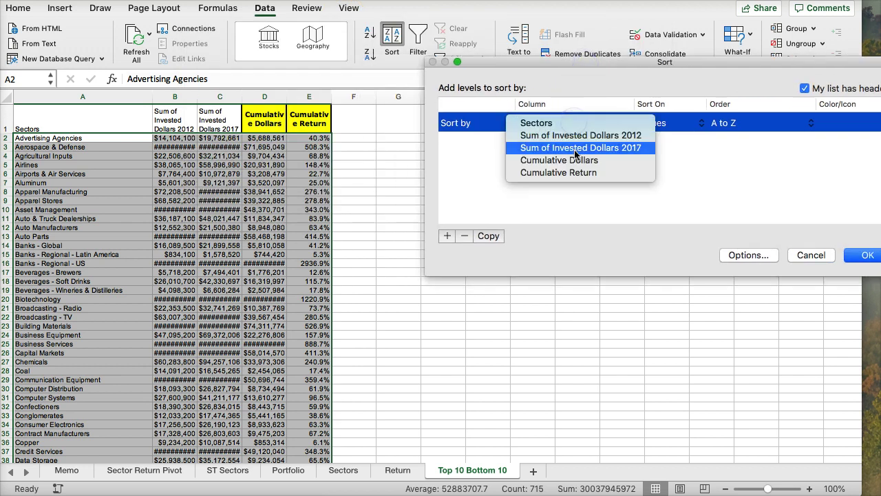
click(578, 171)
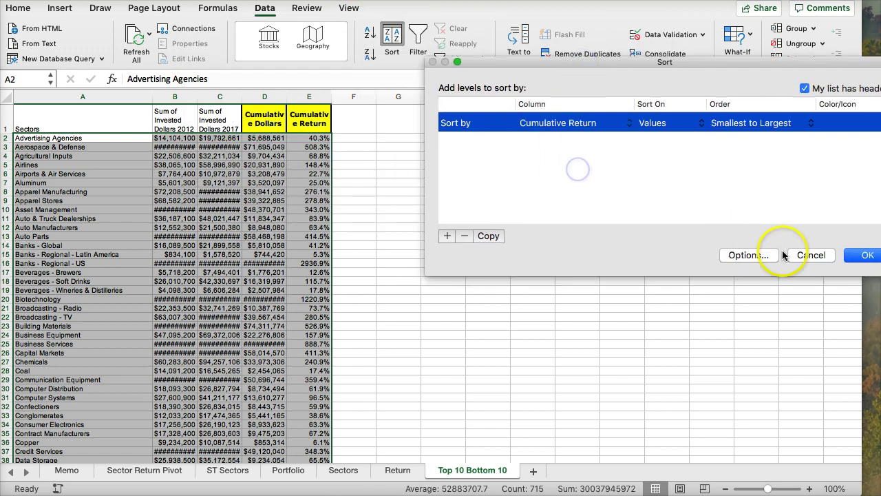
click(854, 257)
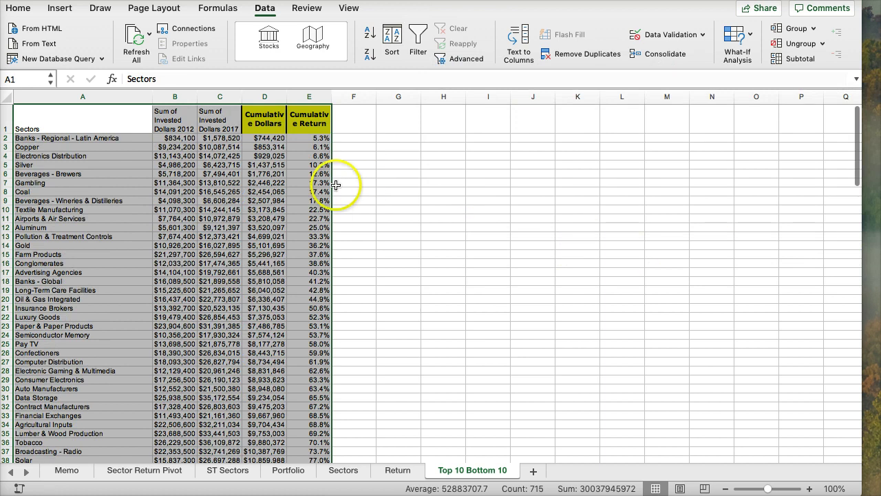
drag(286, 96, 334, 97)
click(314, 191)
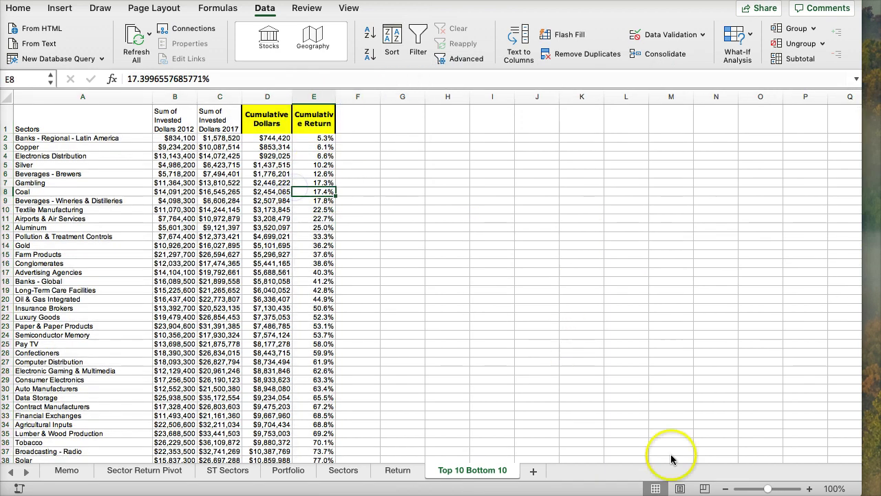
- Copy the header row and the ten lowest-return sectors in A1:E11 to a separate table starting at G1
click(809, 488)
click(809, 488)
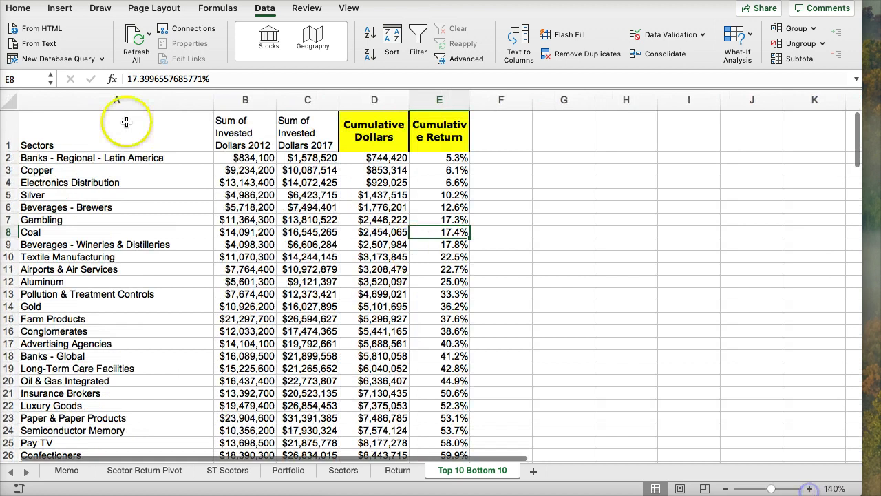
drag(122, 122, 437, 273)
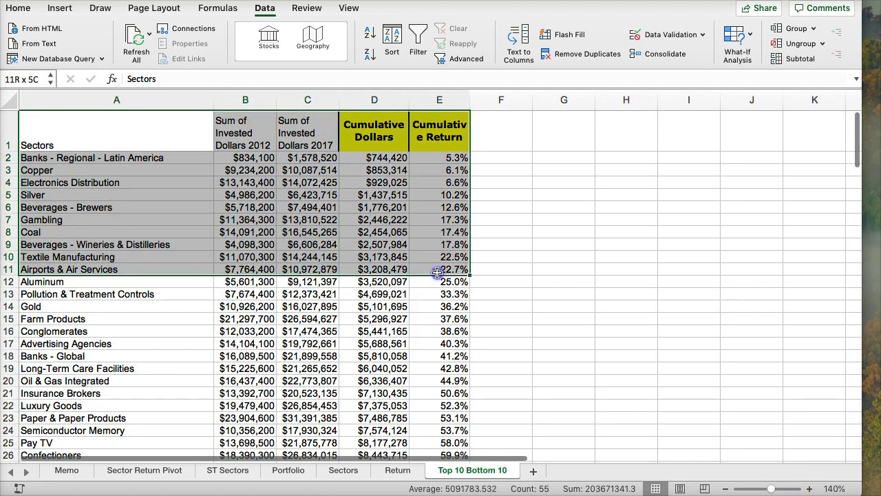
click(561, 128)
key(ctrl+v)
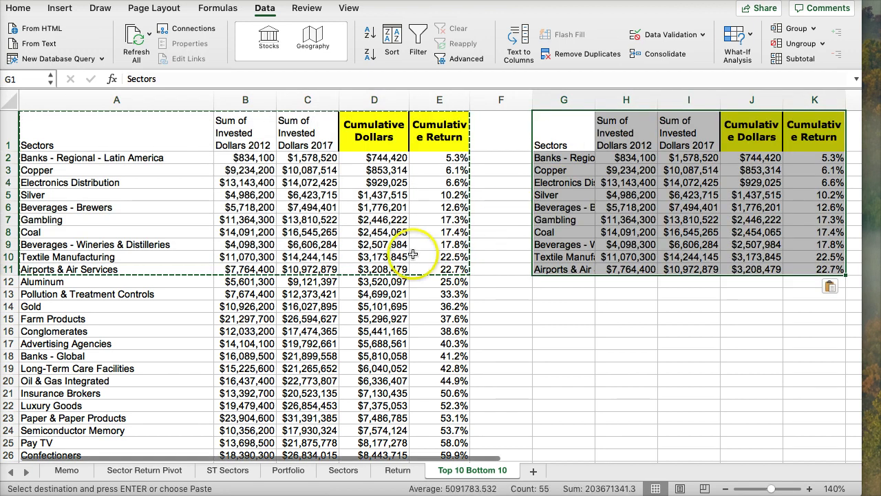
- Copy the ten highest-return sectors in A134:E143 to the area starting at G13, below the lowest-return sectors
scroll(419, 244, down, 5)
scroll(353, 255, down, 20)
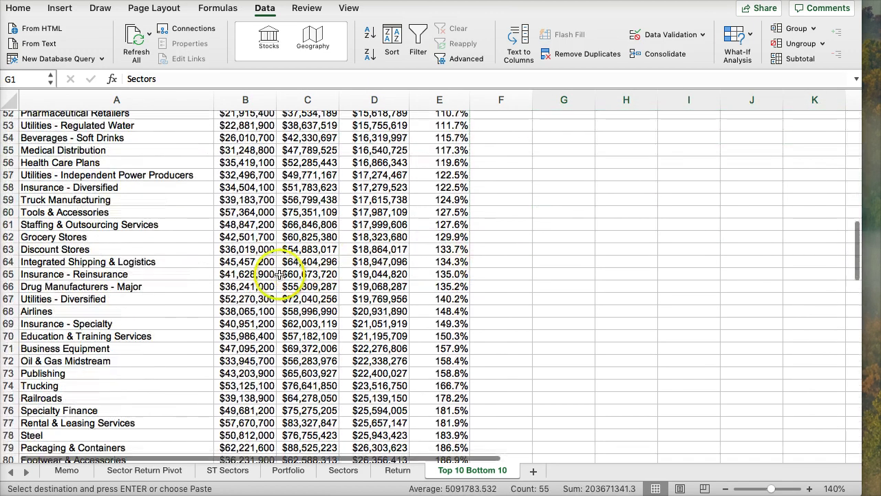
scroll(185, 274, down, 9)
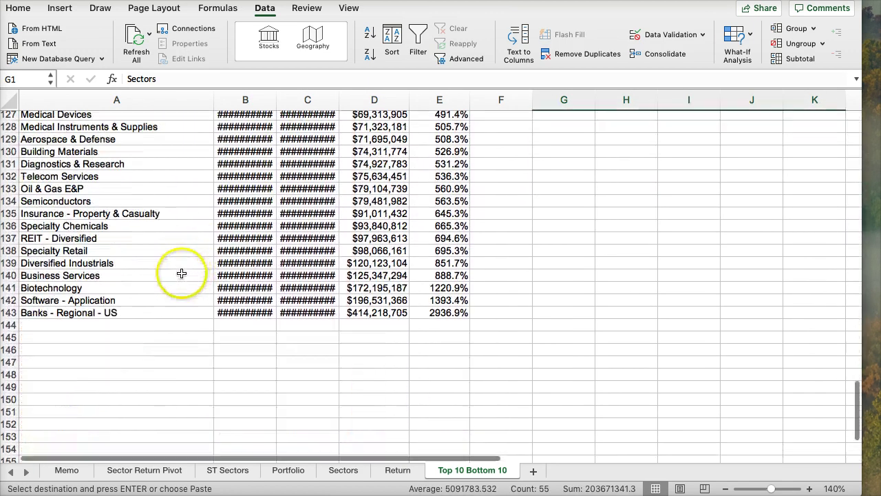
scroll(128, 213, up, 2)
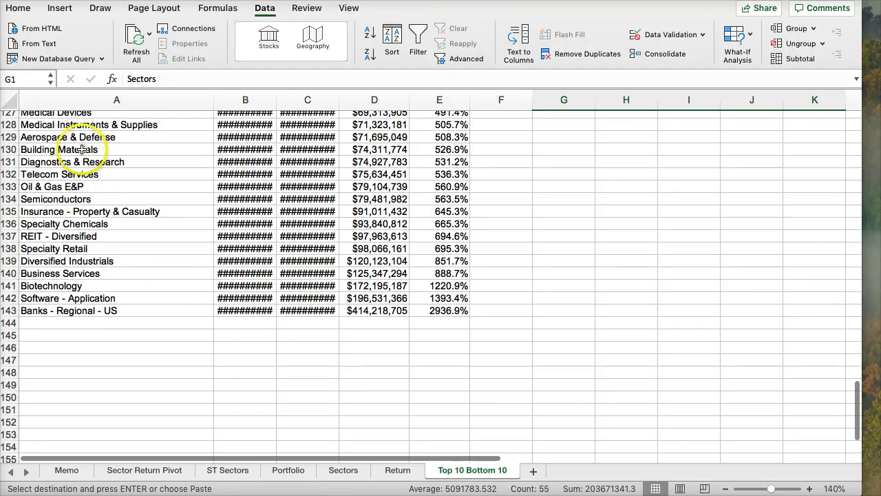
drag(82, 149, 90, 239)
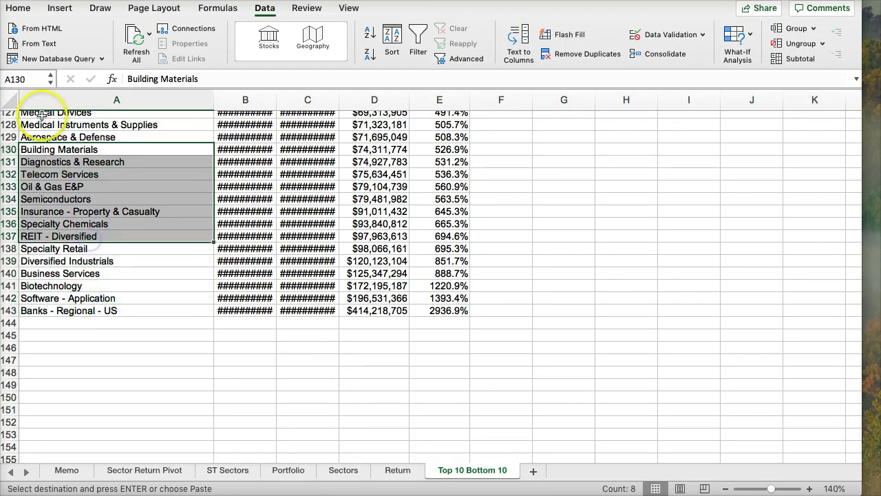
drag(33, 161, 78, 349)
drag(43, 309, 432, 200)
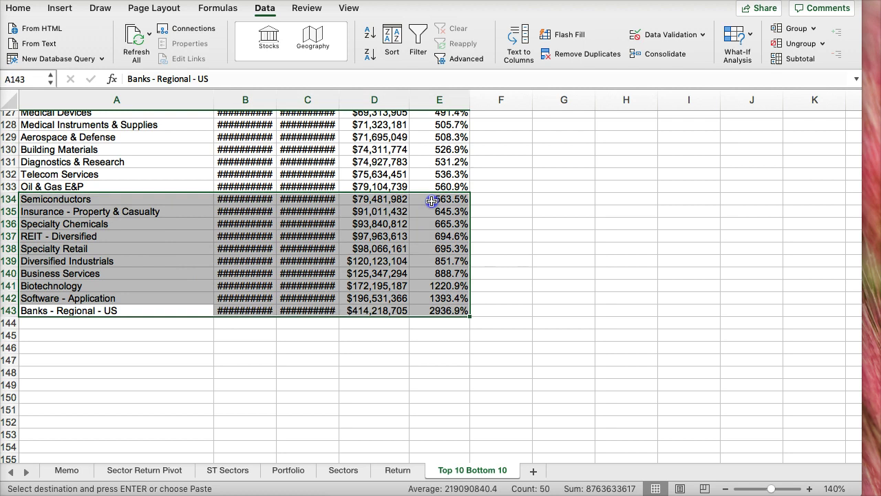
scroll(517, 199, up, 20)
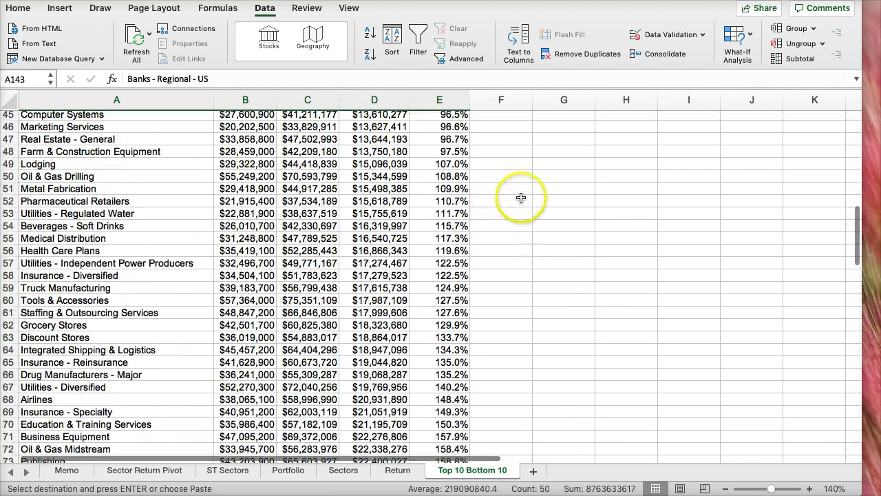
scroll(532, 197, up, 3)
click(549, 300)
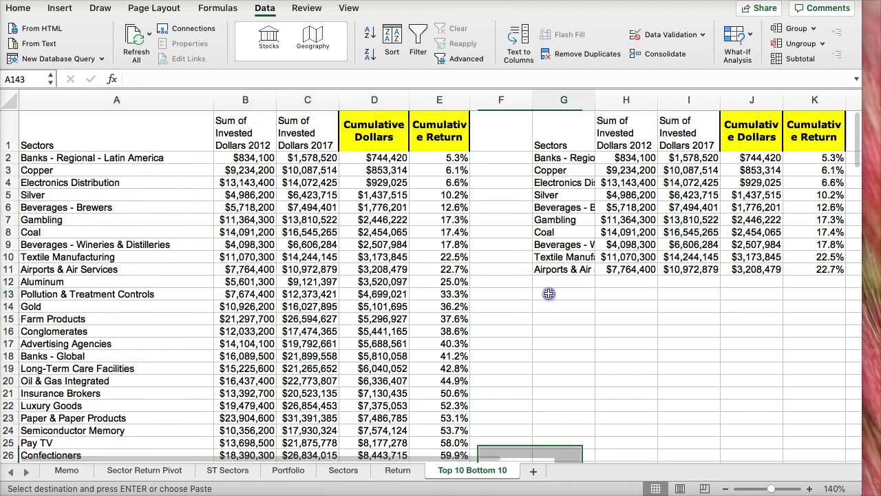
key(ctrl+v)
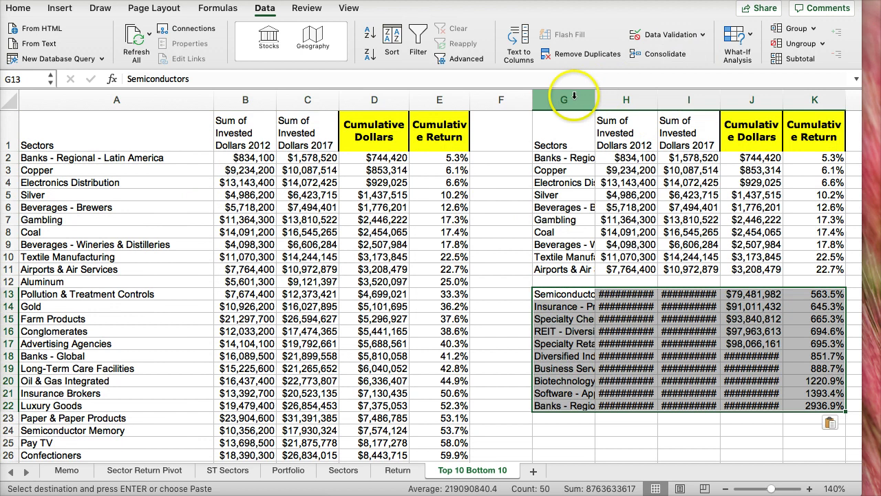
- Autofit columns G through K so the sector names and dollar amounts show in full
drag(564, 100, 647, 103)
double_click(404, 100)
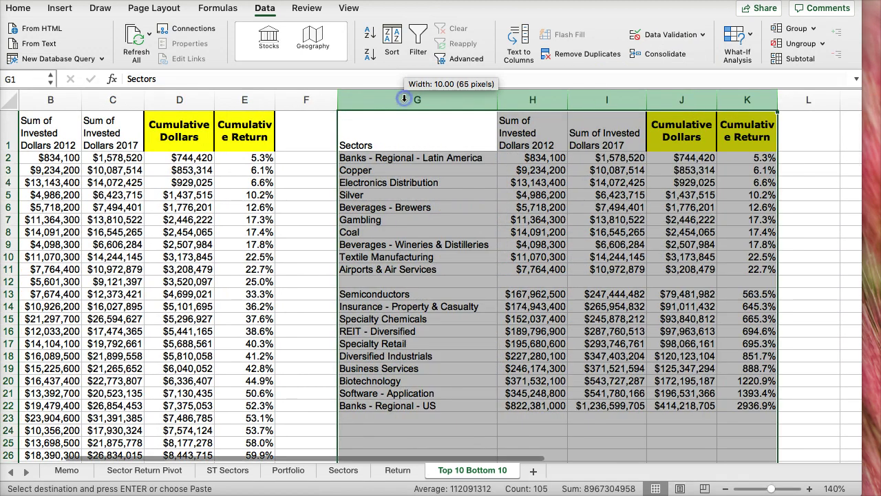
click(381, 123)
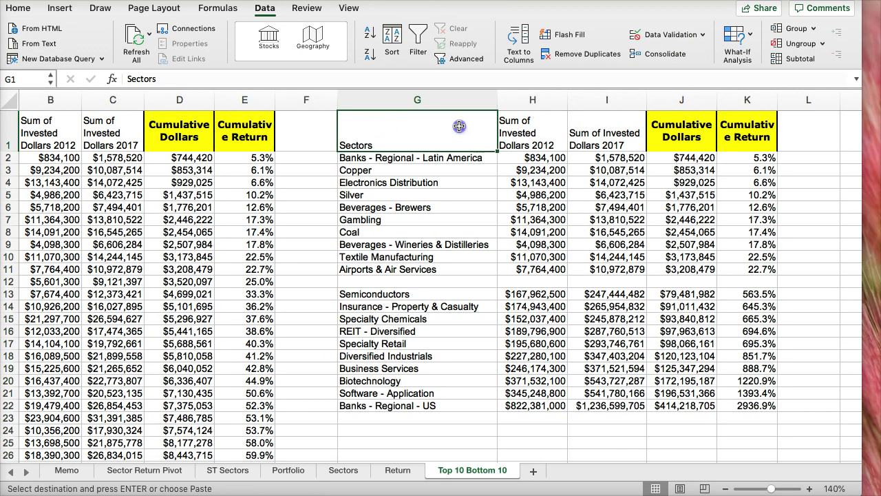
- Center the header cells G1:K1 both vertically and horizontally
drag(460, 126, 740, 134)
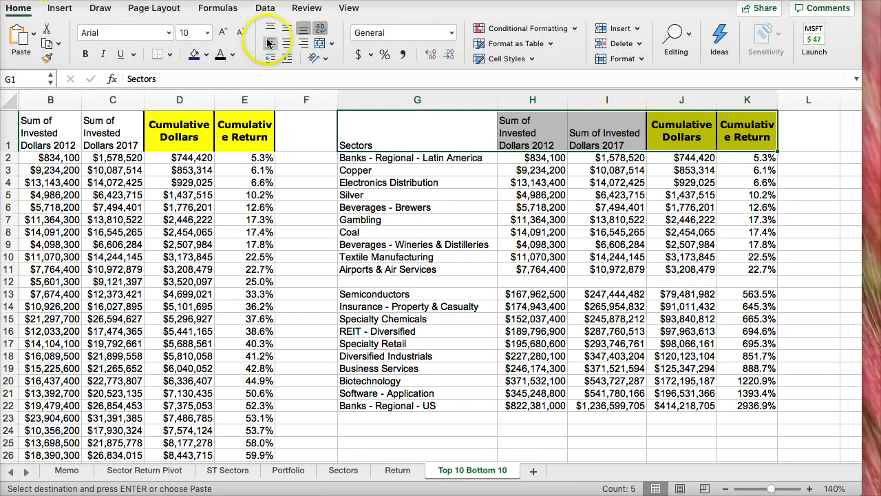
click(287, 28)
click(287, 43)
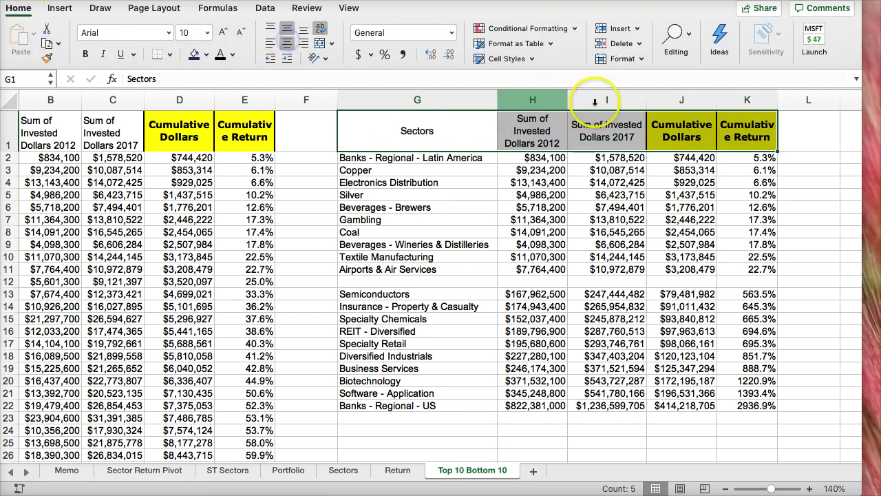
- Copy the yellow Cumulative Dollars header formatting onto the plain headers in G1:I1 and A1:C1
click(678, 131)
click(47, 59)
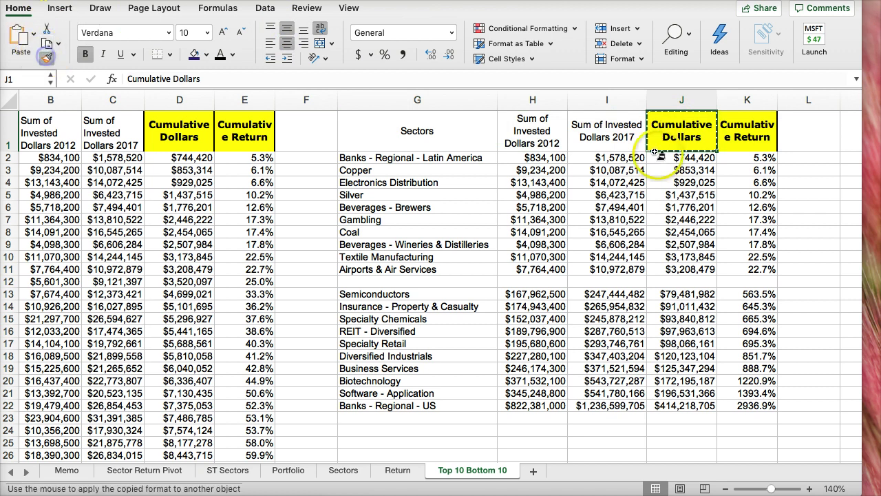
drag(613, 131, 345, 138)
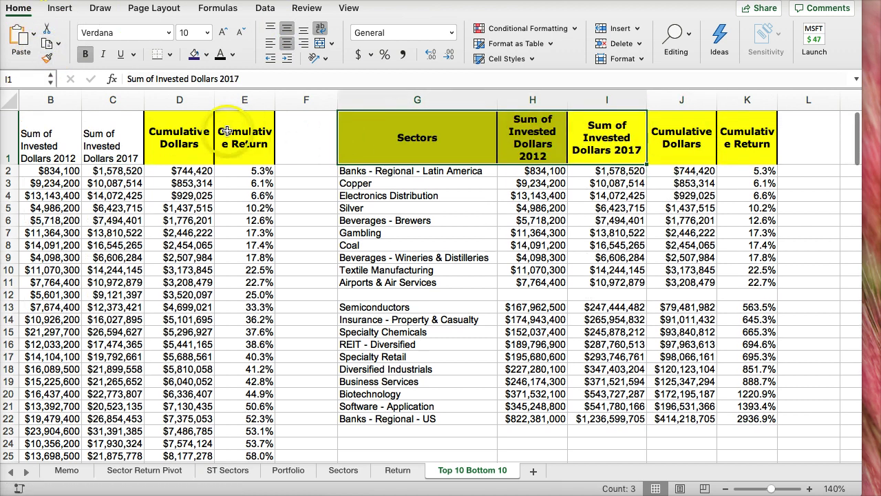
click(179, 134)
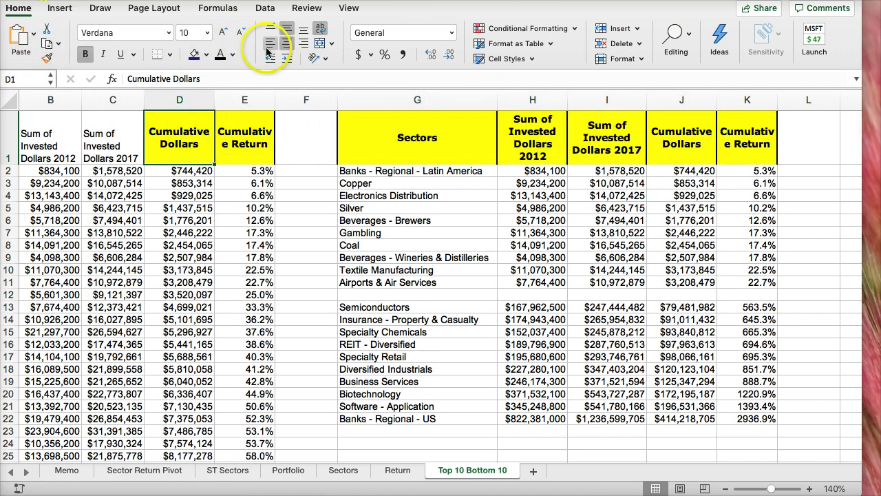
click(47, 59)
mouse_move(103, 134)
mouse_down()
mouse_move(21, 119)
mouse_move(17, 128)
mouse_move(43, 134)
mouse_up()
click(545, 242)
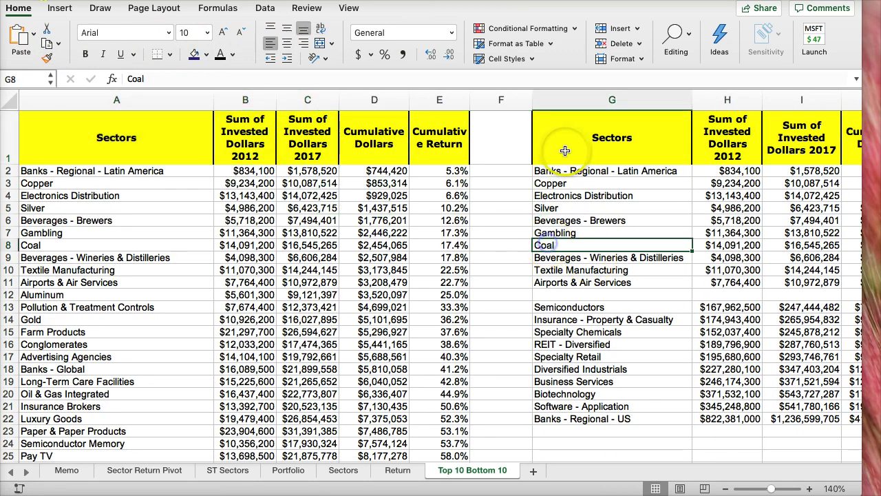
- Apply all borders to the lowest-return sector table in G1:K11
drag(561, 141, 776, 146)
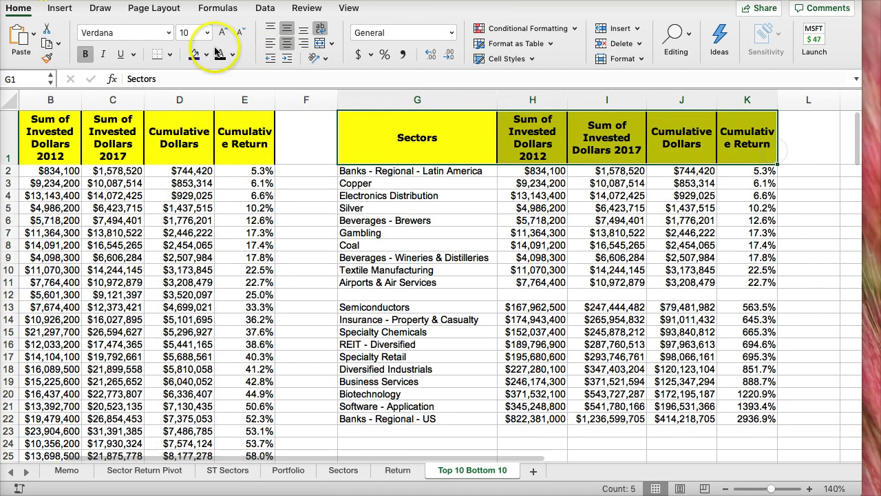
drag(386, 135, 735, 282)
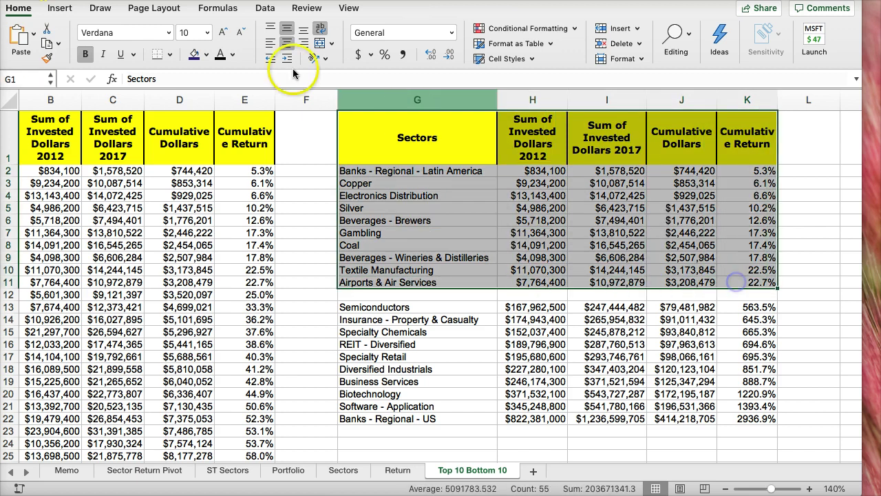
click(170, 54)
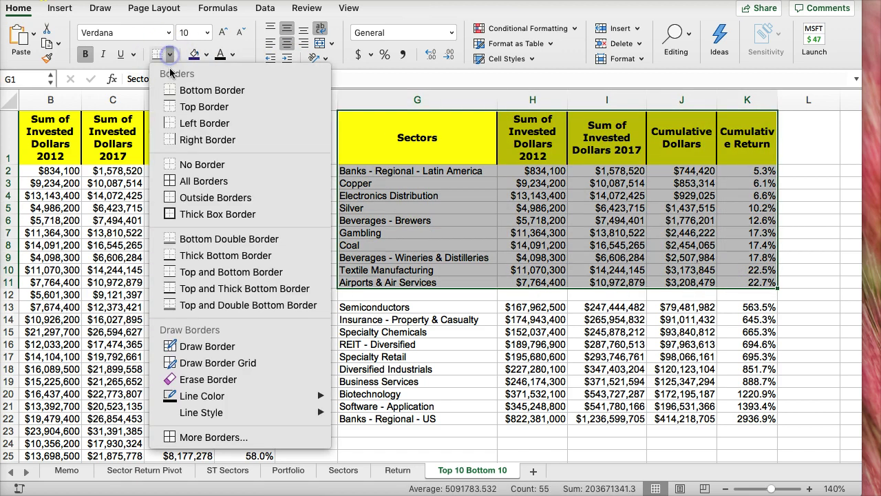
click(172, 181)
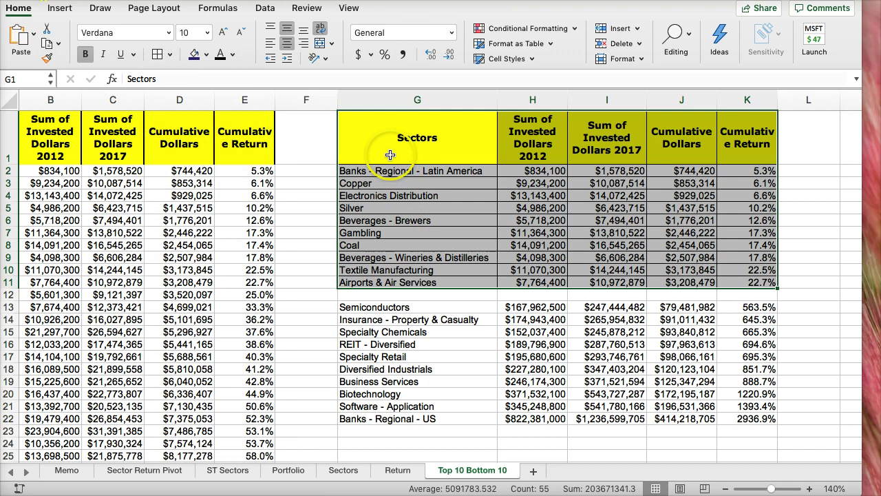
- Copy the header row G1:K1 to G12, directly above the highest-return sectors
drag(391, 152, 755, 146)
key(ctrl+c)
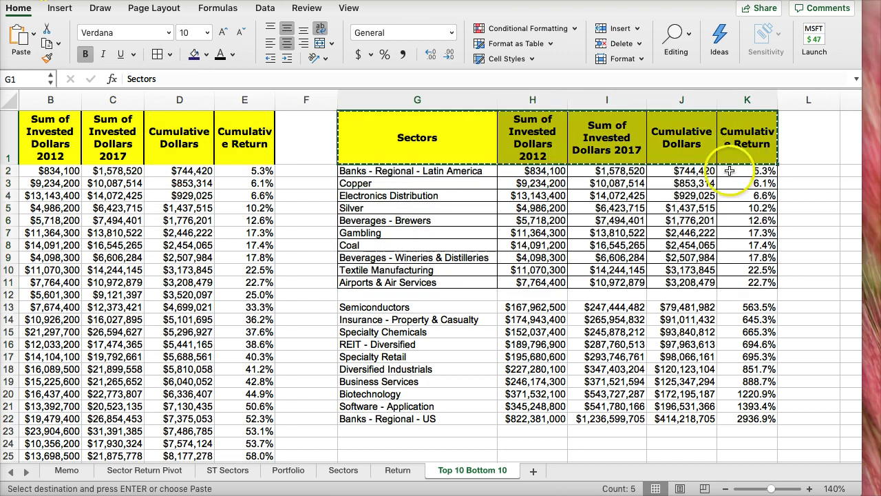
click(434, 295)
key(ctrl+v)
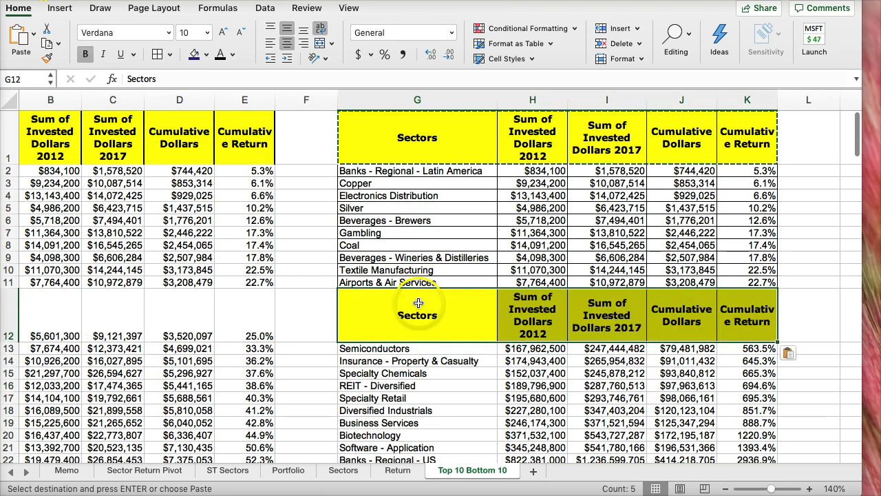
- Apply all borders to the highest-return sector table in G12:K22
scroll(689, 344, down, 2)
drag(747, 418, 735, 355)
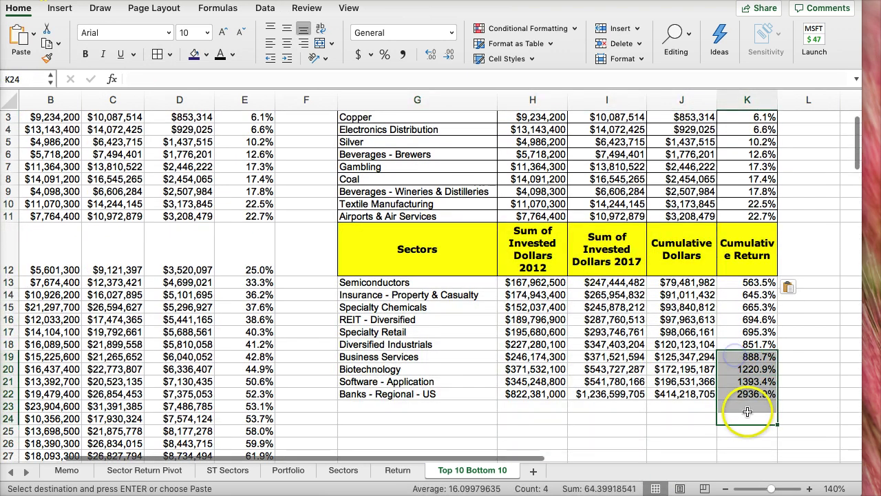
drag(748, 394, 436, 227)
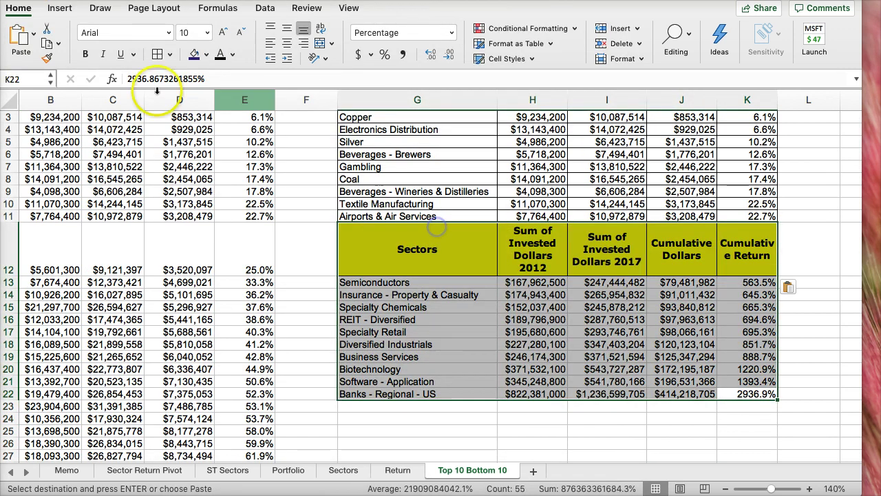
click(157, 54)
scroll(398, 206, up, 2)
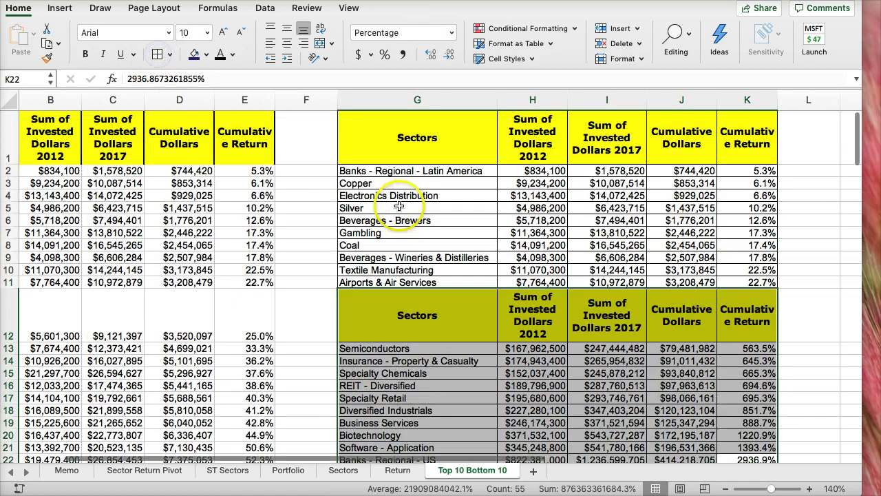
- Change the header in G1 to "Bottom 10 Sectors"
click(392, 137)
click(129, 81)
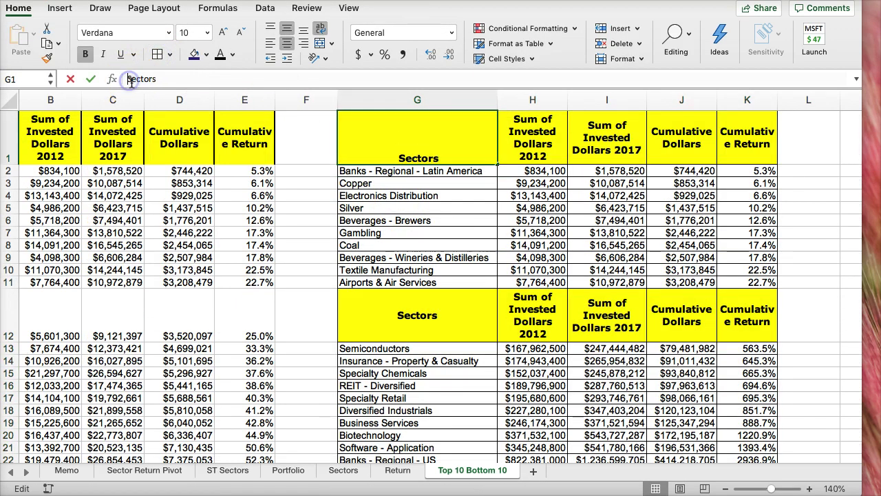
text(Bottom 10)
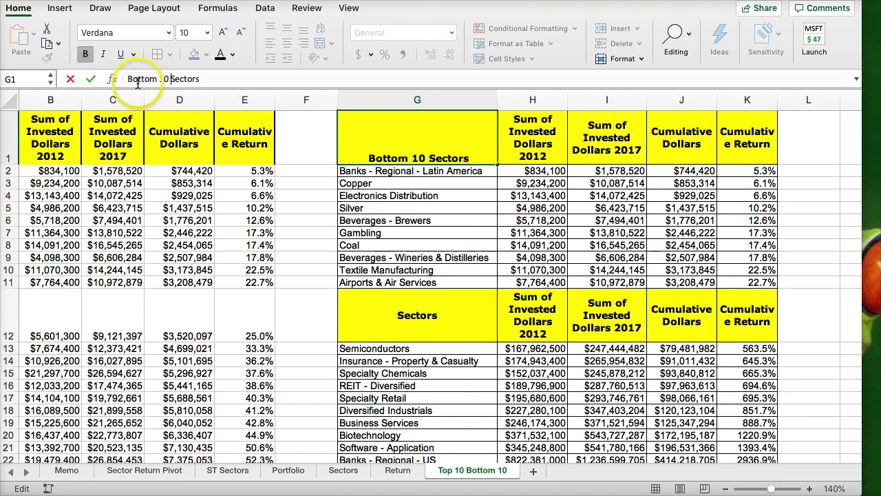
- Change the header in G12 to "Top 10 Sectors"
click(393, 315)
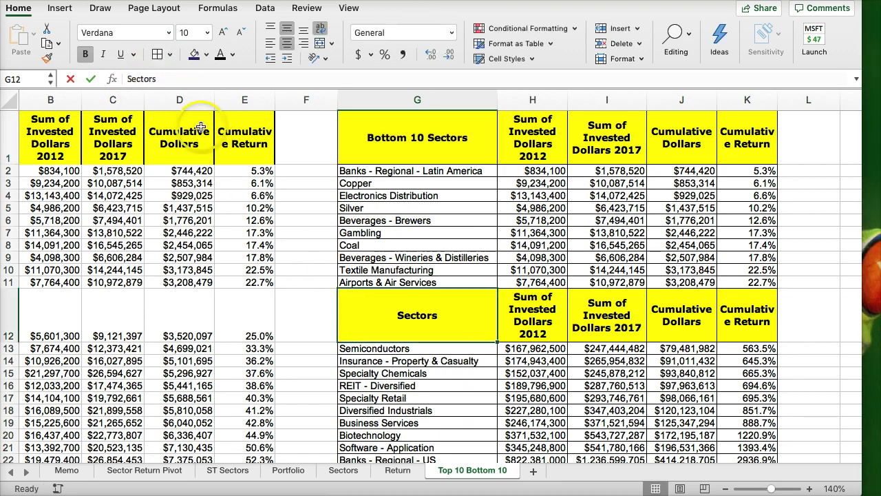
click(129, 80)
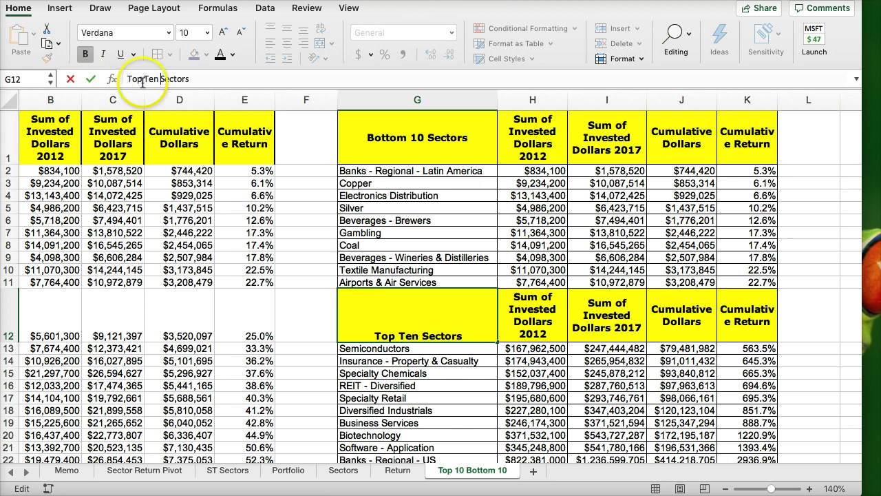
click(431, 290)
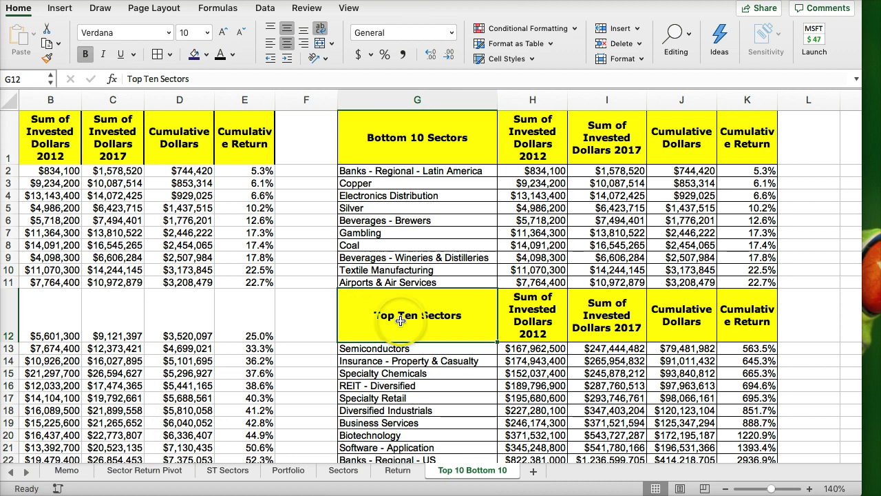
click(158, 79)
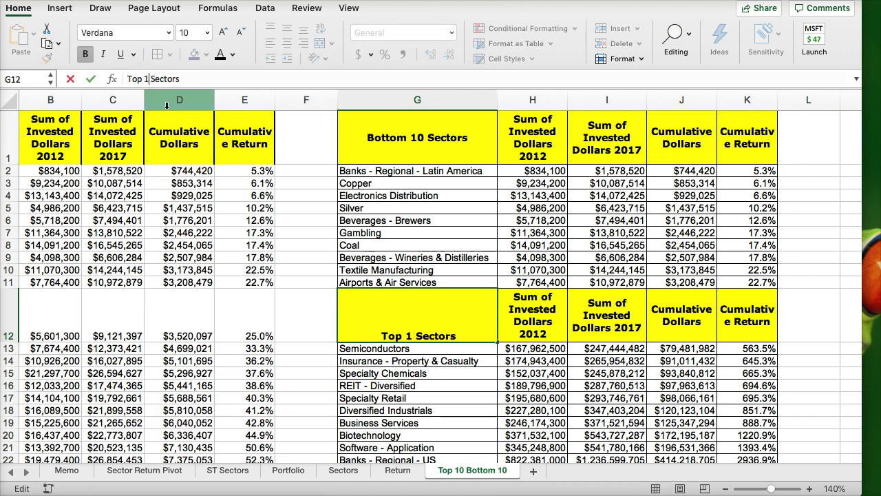
click(386, 385)
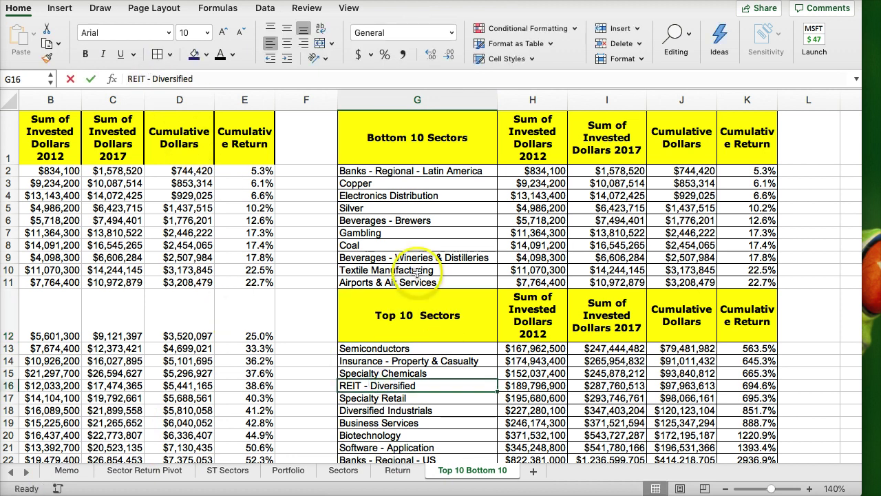
- Check the memo's executive summary request, add a new worksheet right after Memo, and name it "Exc Sum"
click(67, 471)
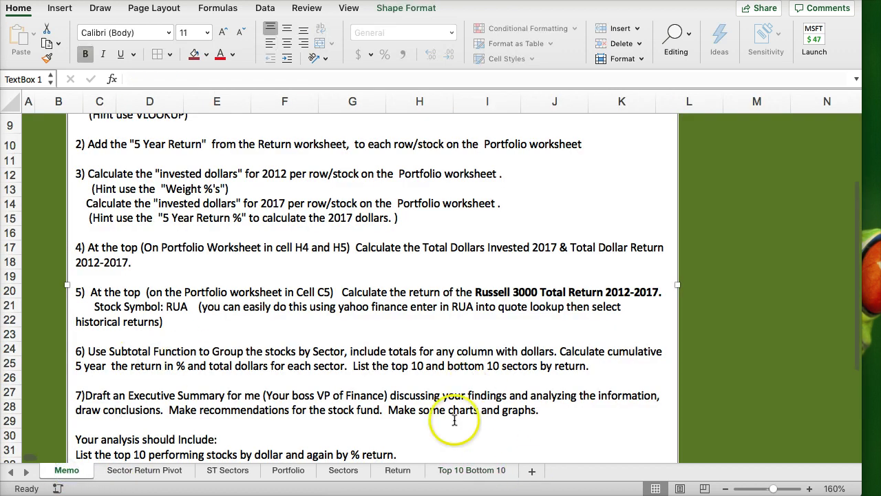
click(532, 471)
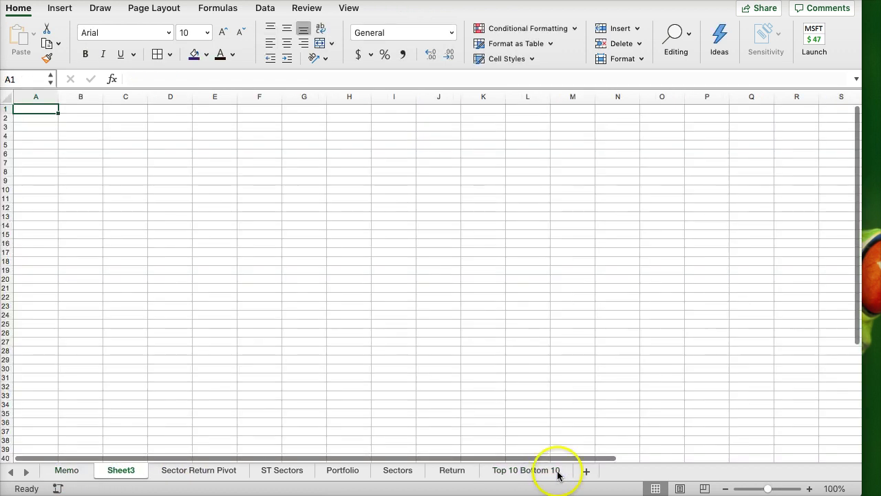
double_click(125, 471)
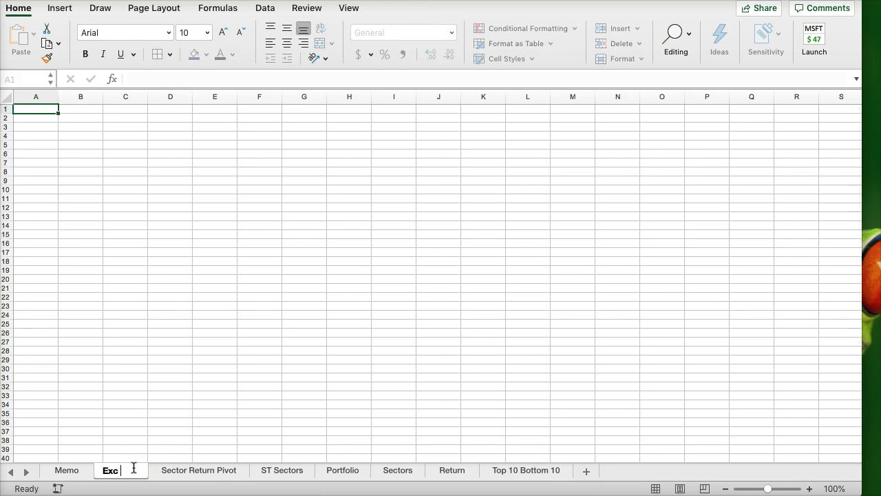
click(80, 127)
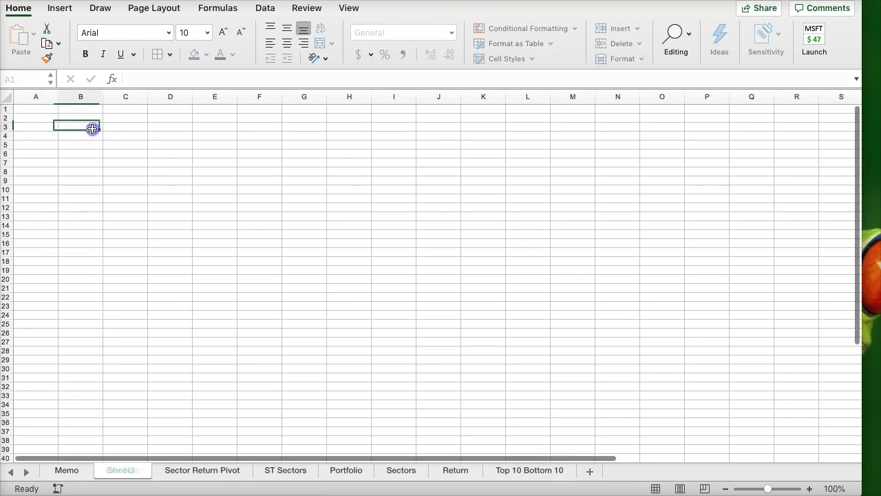
- Insert a large text box from B3 across to column J and outline it with TO, From, Subject, Intro, Fin Analysis and Recommondation lines
click(60, 7)
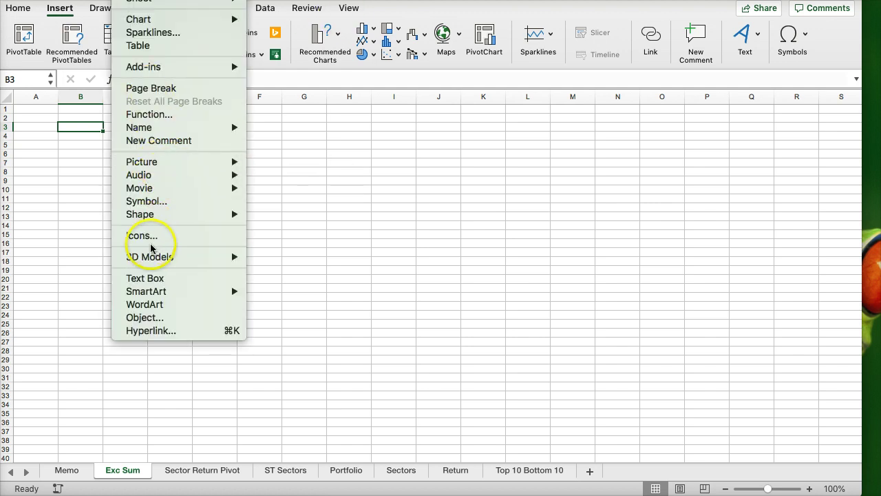
click(159, 279)
drag(58, 122, 477, 492)
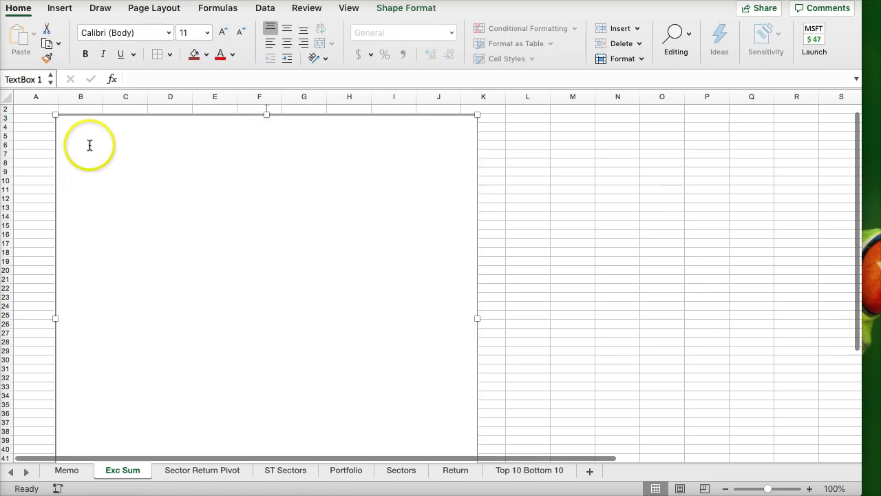
text(TO)
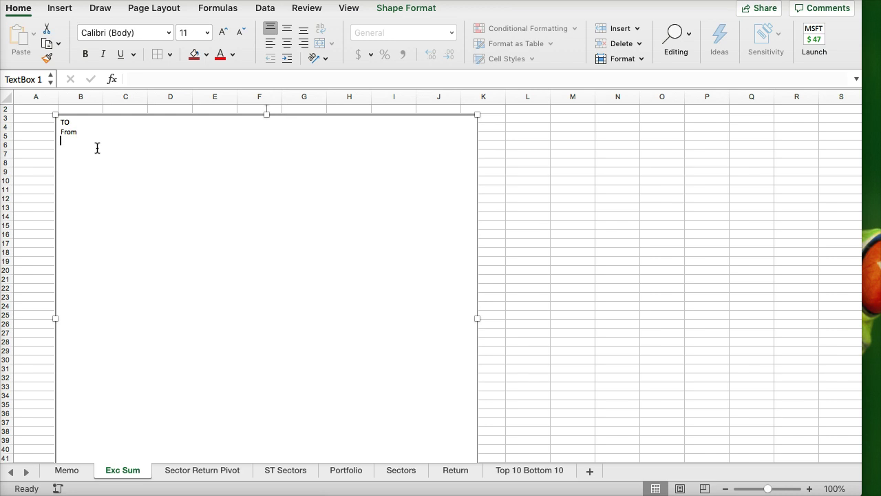
text(SU)
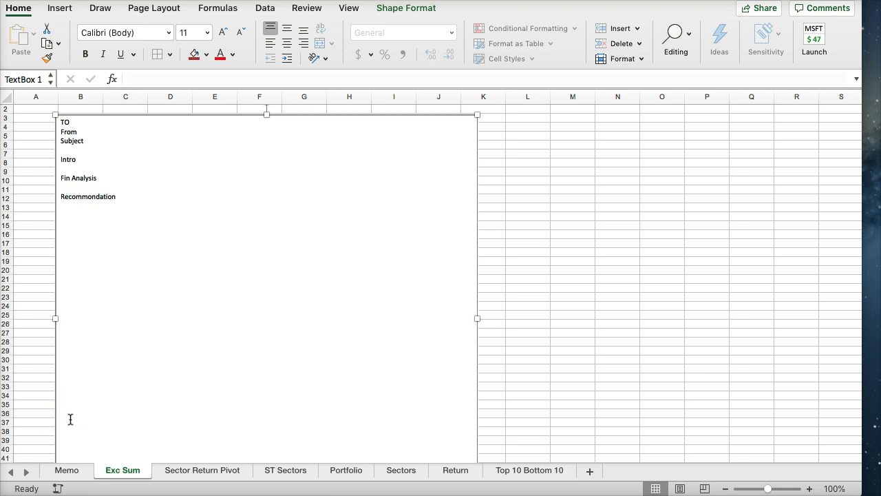
- Return to the Memo sheet to review the requirements for the executive summary
click(67, 470)
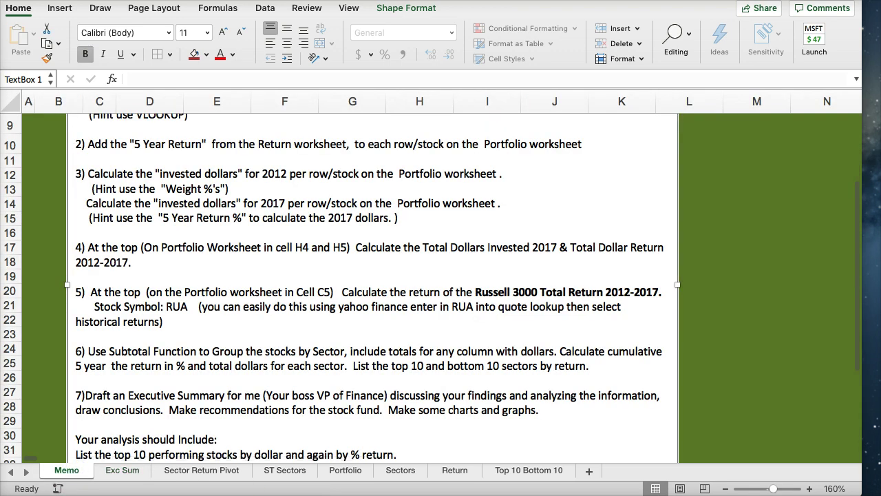